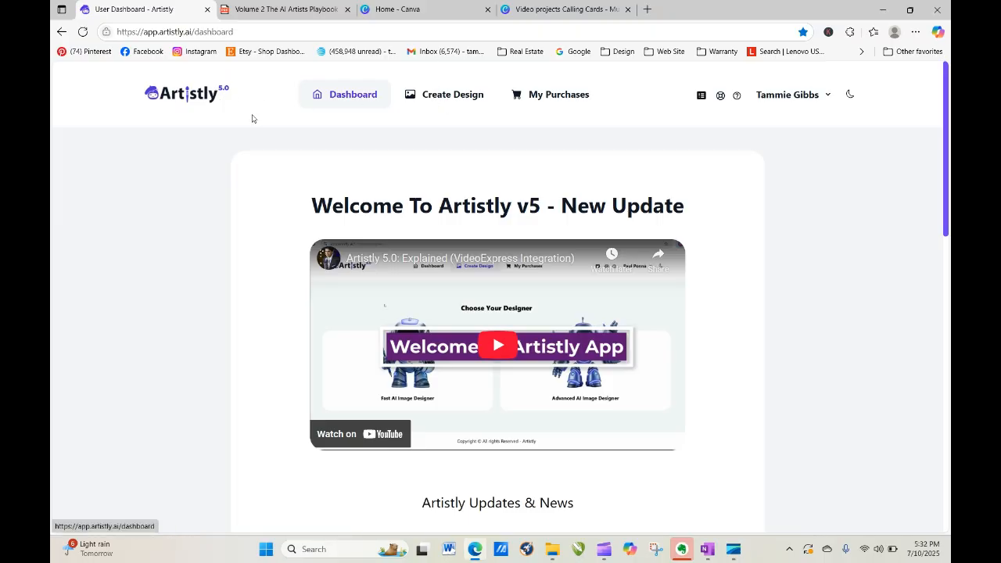
Open the Personal Designs gallery through Create Design's fast image designer.
{"action": "left_click", "coordinate": [445, 97]}
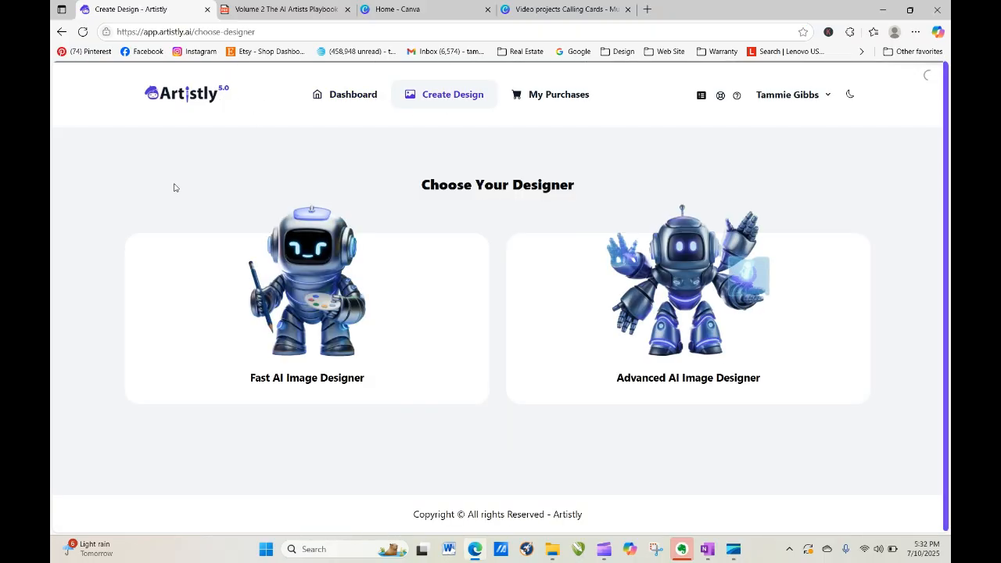
{"action": "left_click", "coordinate": [329, 297]}
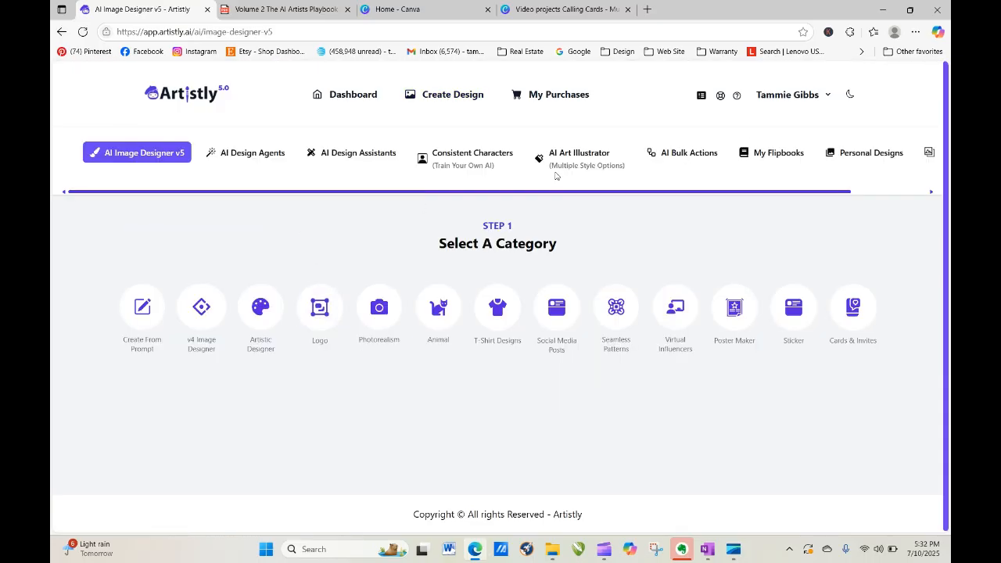
{"action": "left_click", "coordinate": [869, 153]}
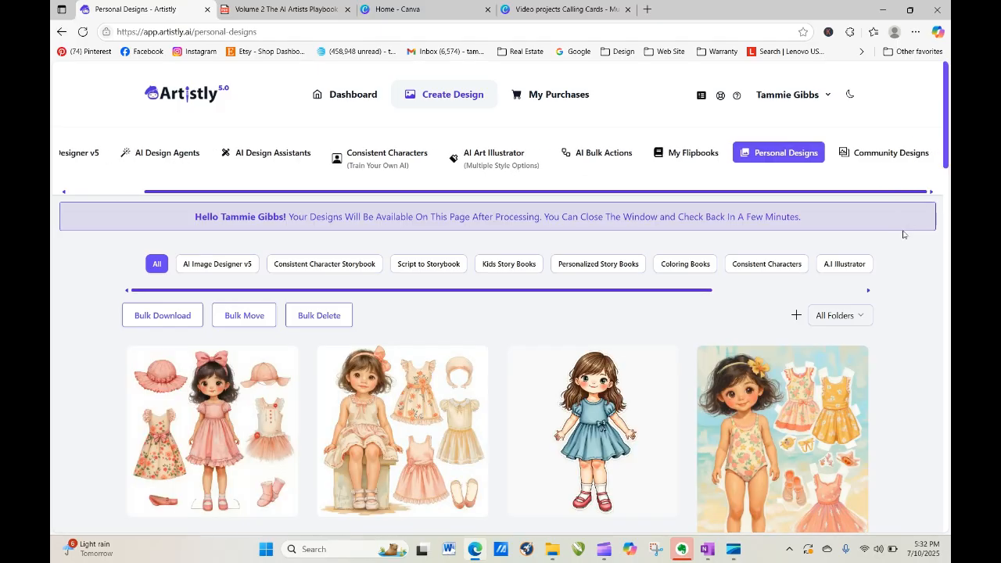
Load two more batches of saved designs, down to the ballerina bunny illustrations.
{"action": "left_click_drag", "start_coordinate": [948, 81], "coordinate": [948, 478]}
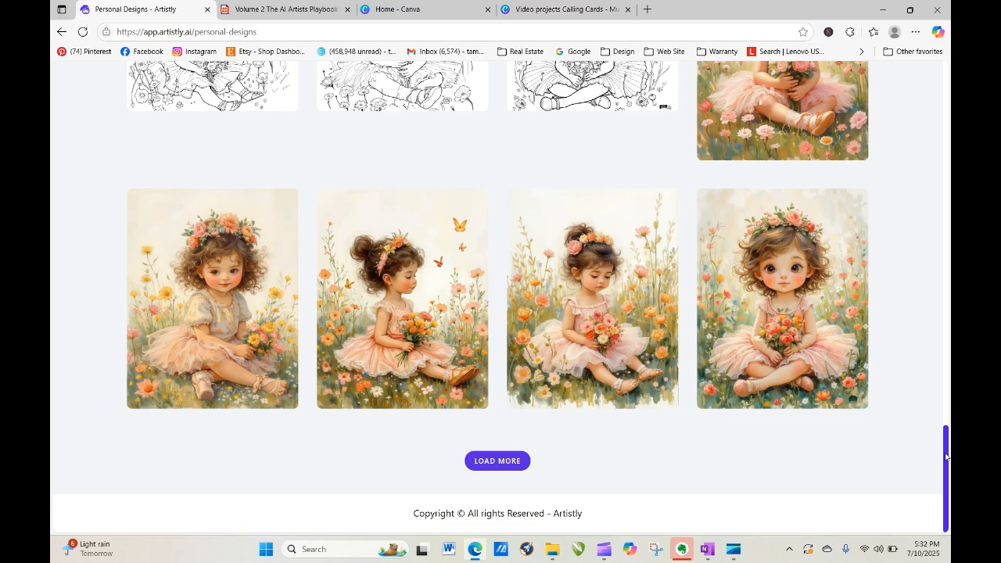
{"action": "mouse_move", "coordinate": [947, 457]}
{"action": "left_mouse_down"}
{"action": "mouse_move", "coordinate": [947, 419]}
{"action": "mouse_move", "coordinate": [946, 463]}
{"action": "left_mouse_up"}
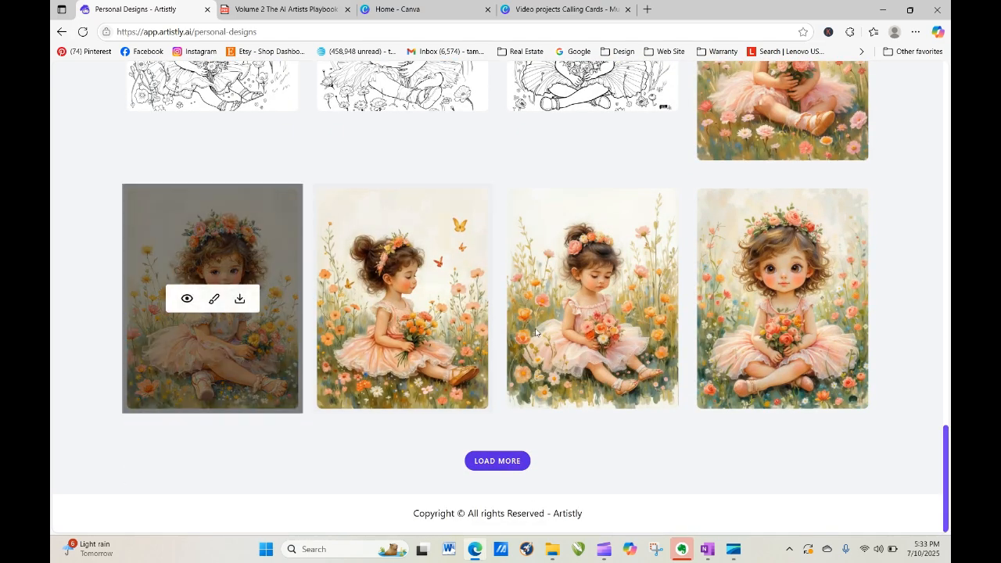
{"action": "left_click", "coordinate": [483, 461]}
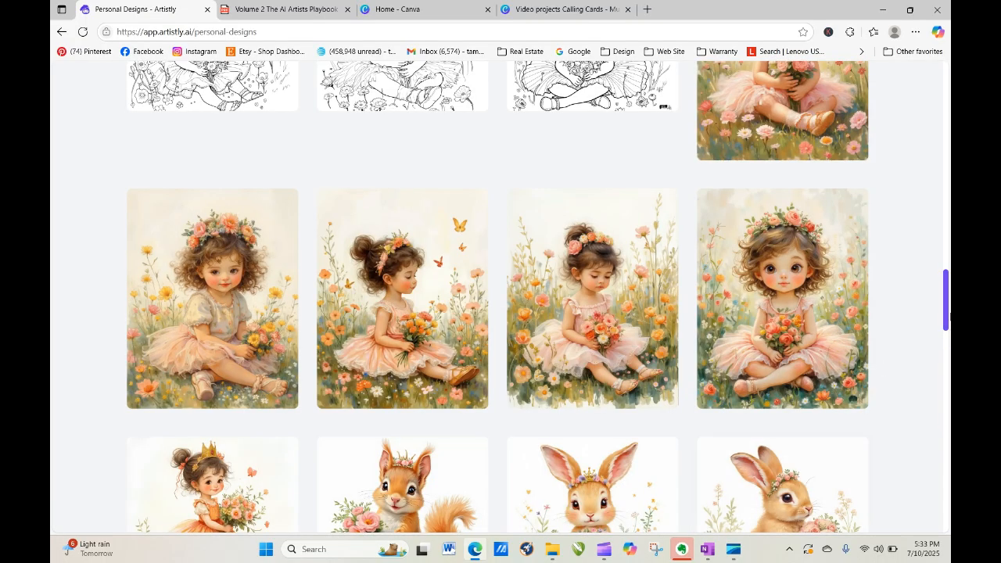
{"action": "left_click_drag", "start_coordinate": [947, 302], "coordinate": [949, 505]}
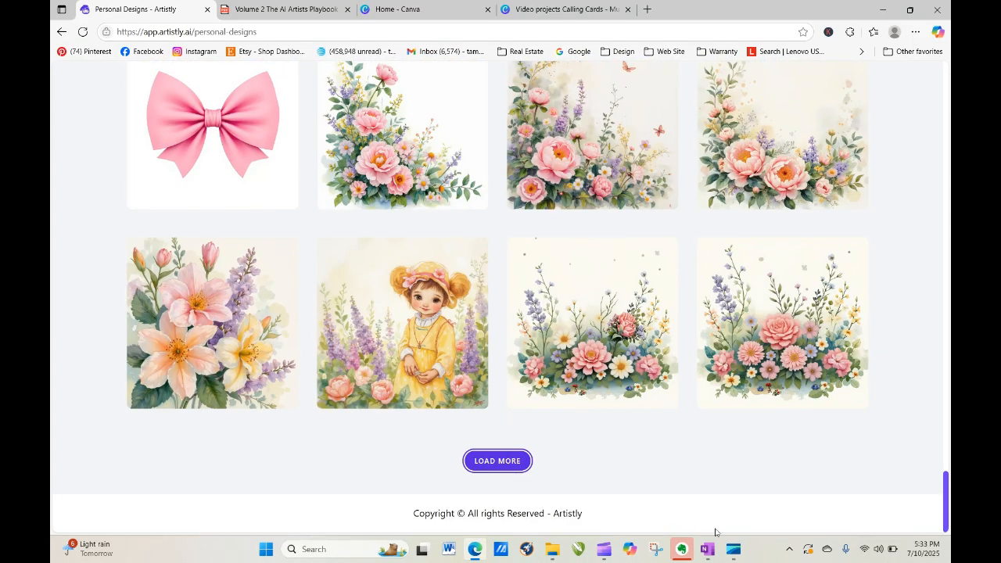
{"action": "left_click", "coordinate": [510, 458]}
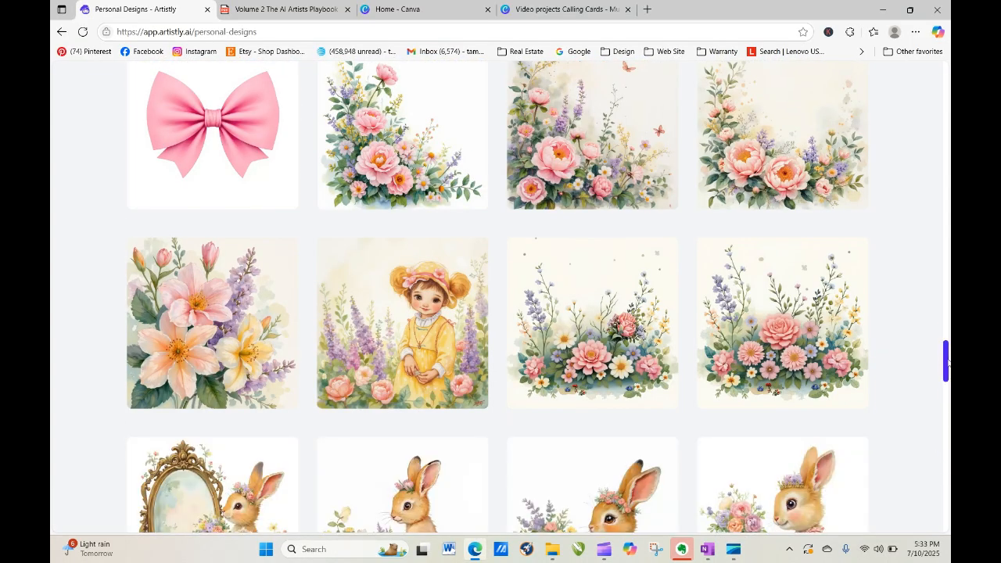
{"action": "left_click_drag", "start_coordinate": [947, 362], "coordinate": [947, 442]}
Open the third ballerina bunny design's details and load its 1:1 prompt for regeneration.
{"action": "mouse_move", "coordinate": [635, 167]}
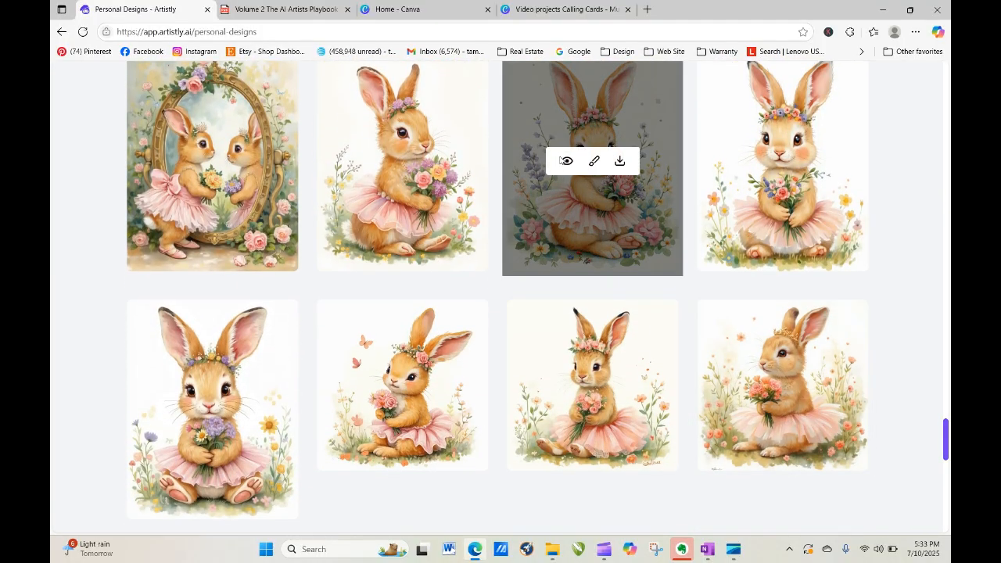
{"action": "left_click", "coordinate": [563, 160]}
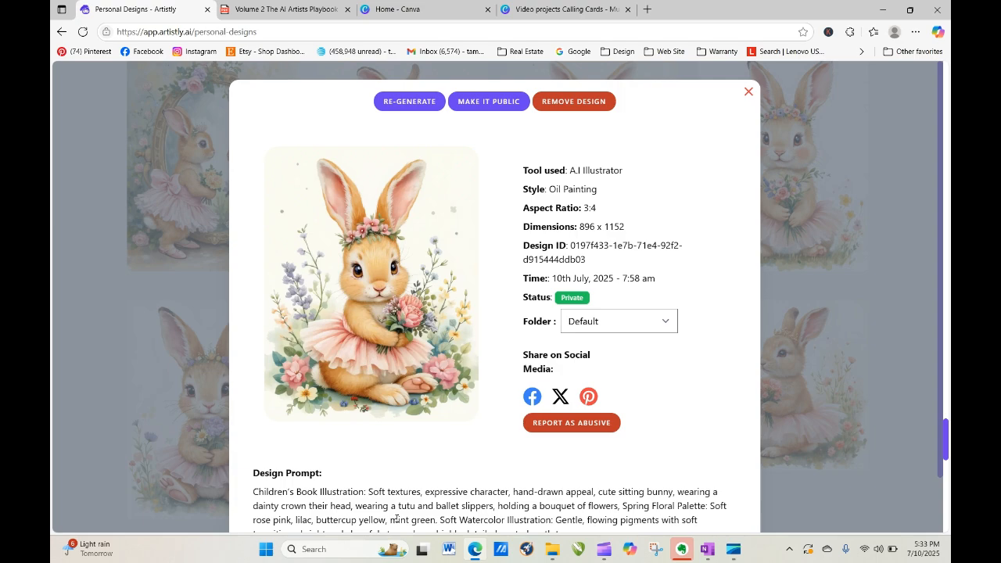
{"action": "left_click", "coordinate": [749, 93]}
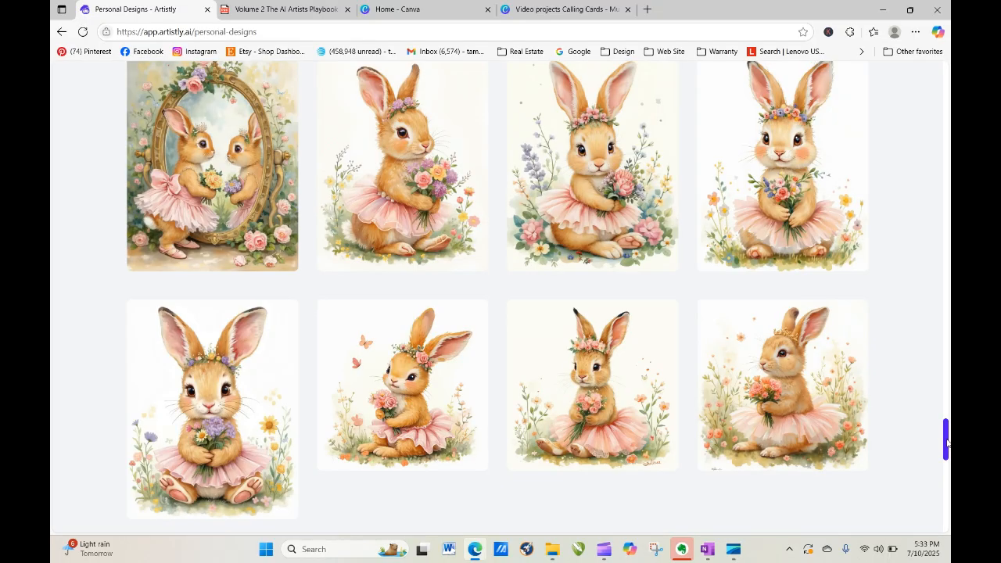
{"action": "left_click_drag", "start_coordinate": [946, 443], "coordinate": [920, 431]}
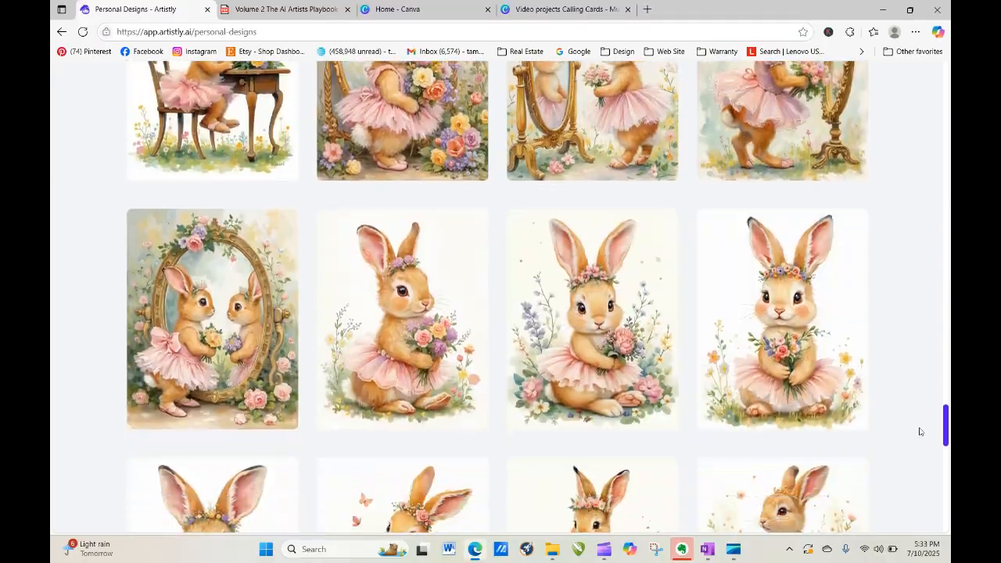
{"action": "scroll", "coordinate": [920, 432], "scroll_direction": "down", "scroll_amount": 1}
{"action": "left_click", "coordinate": [565, 270]}
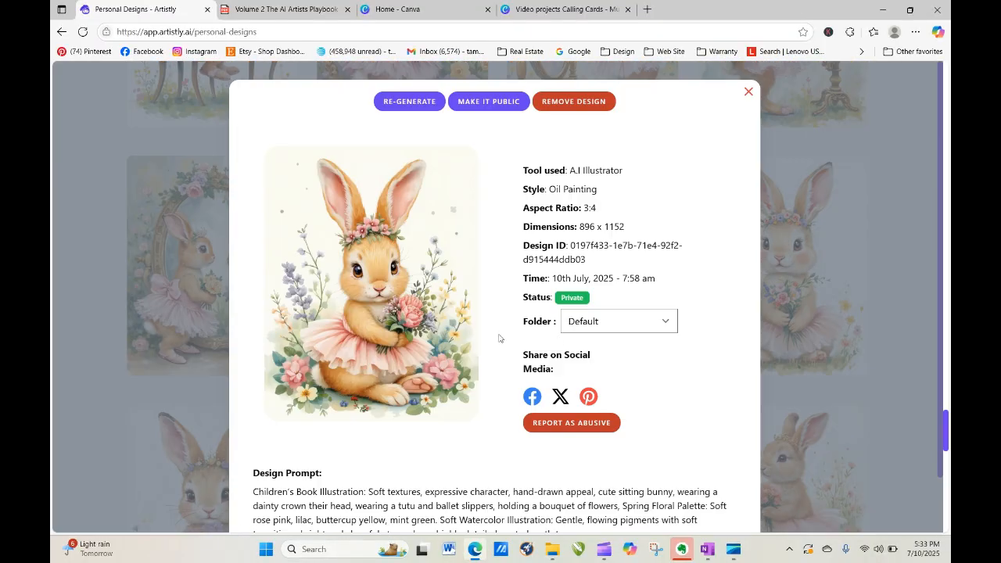
{"action": "left_click", "coordinate": [409, 102]}
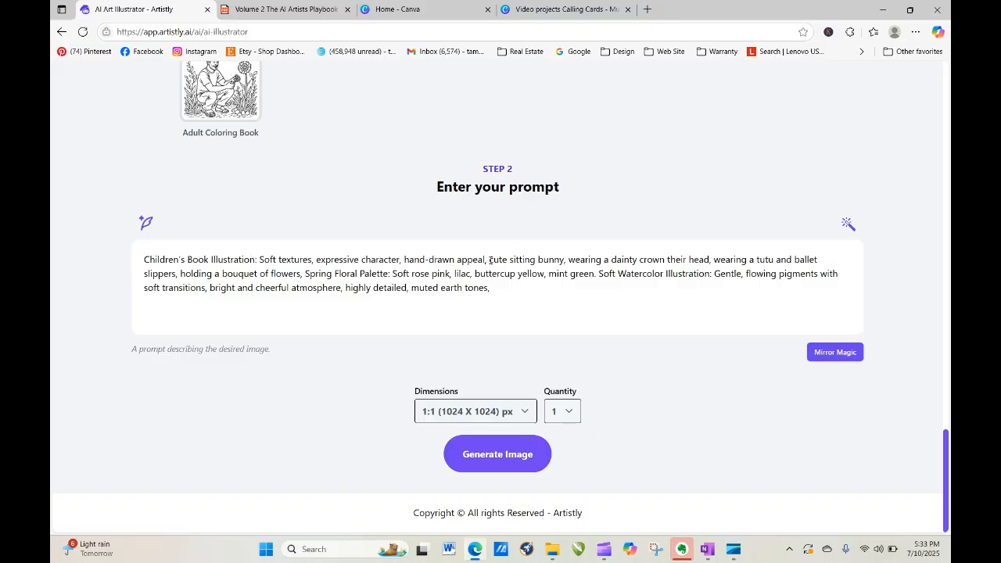
Replace 'sitting bunny' with 'little girl' in the prompt and generate the image.
{"action": "left_click_drag", "start_coordinate": [509, 260], "coordinate": [564, 264]}
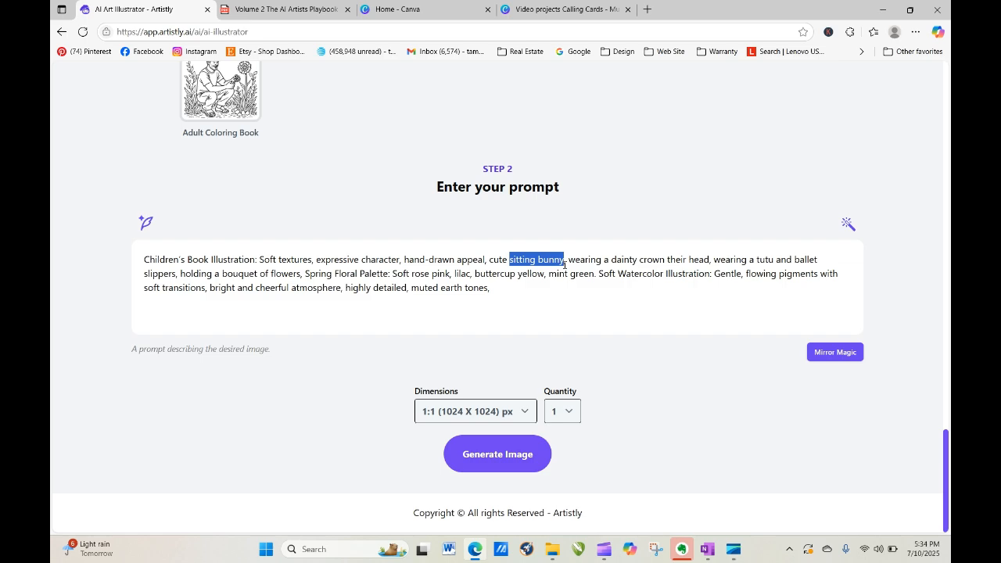
{"action": "key", "text": "BackSpace"}
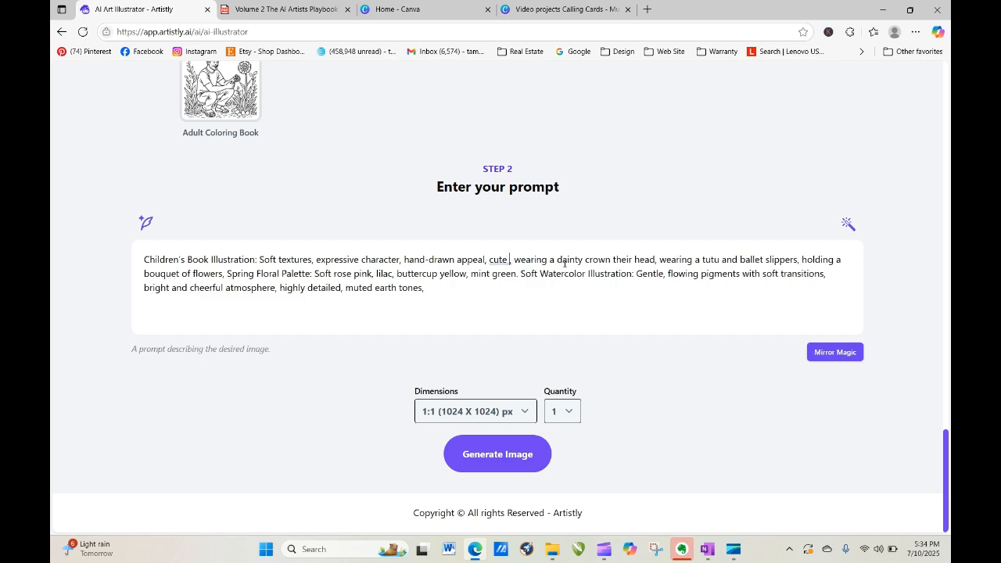
{"action": "type", "text": "little girl"}
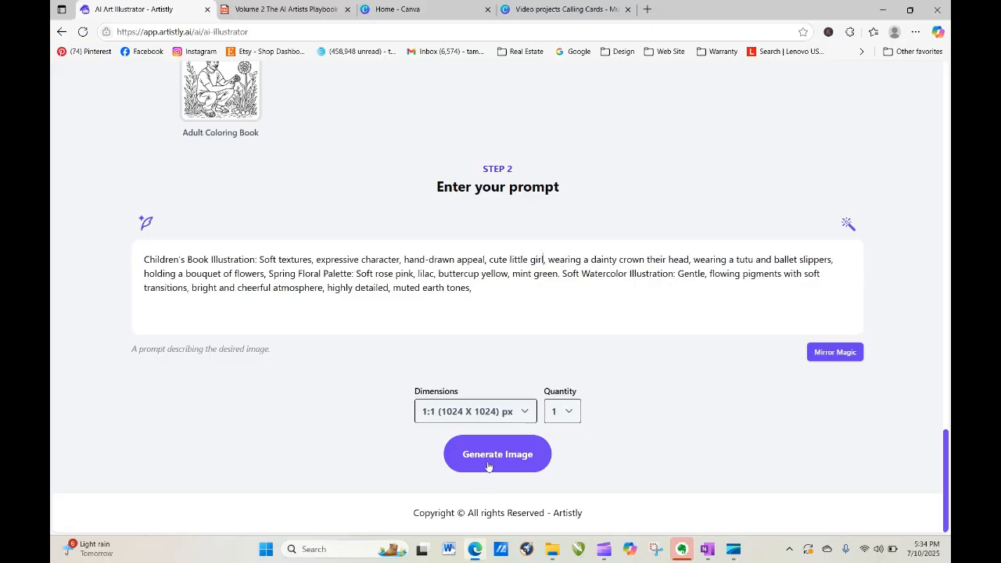
{"action": "left_click", "coordinate": [513, 454]}
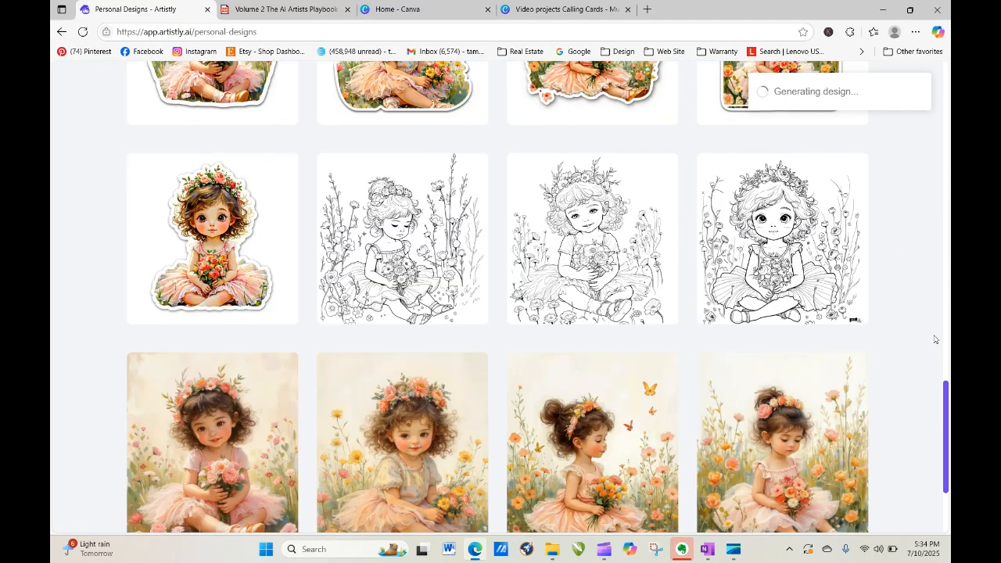
Reload Personal Designs until the new little-girl image finishes.
{"action": "left_click_drag", "start_coordinate": [946, 401], "coordinate": [946, 78]}
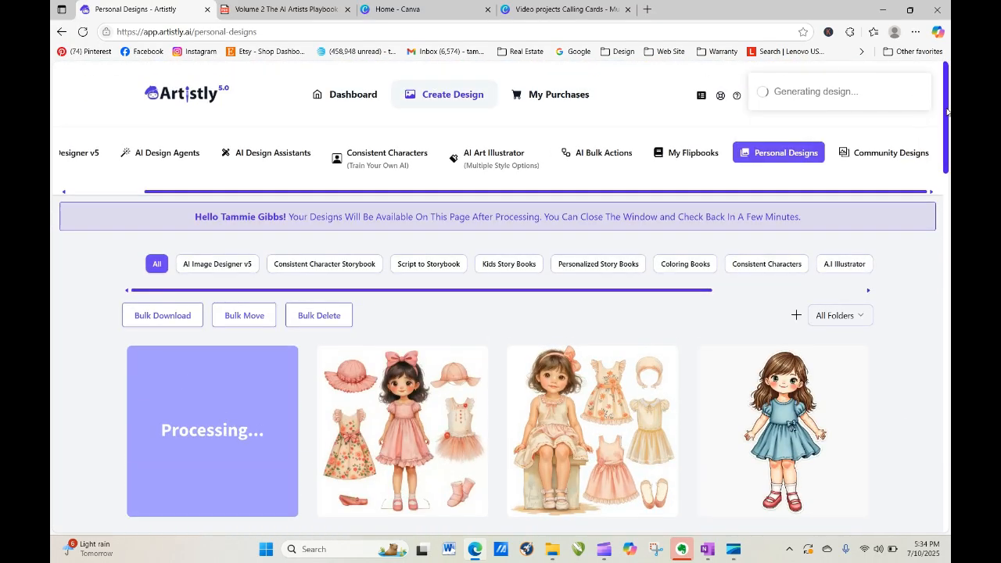
{"action": "scroll", "coordinate": [946, 112], "scroll_direction": "down", "scroll_amount": 2}
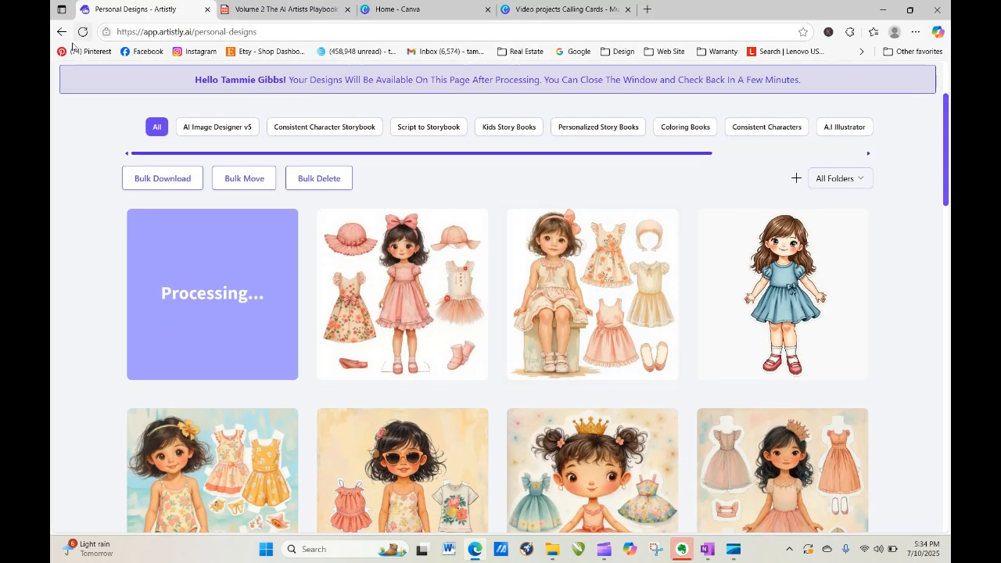
{"action": "left_click", "coordinate": [82, 31]}
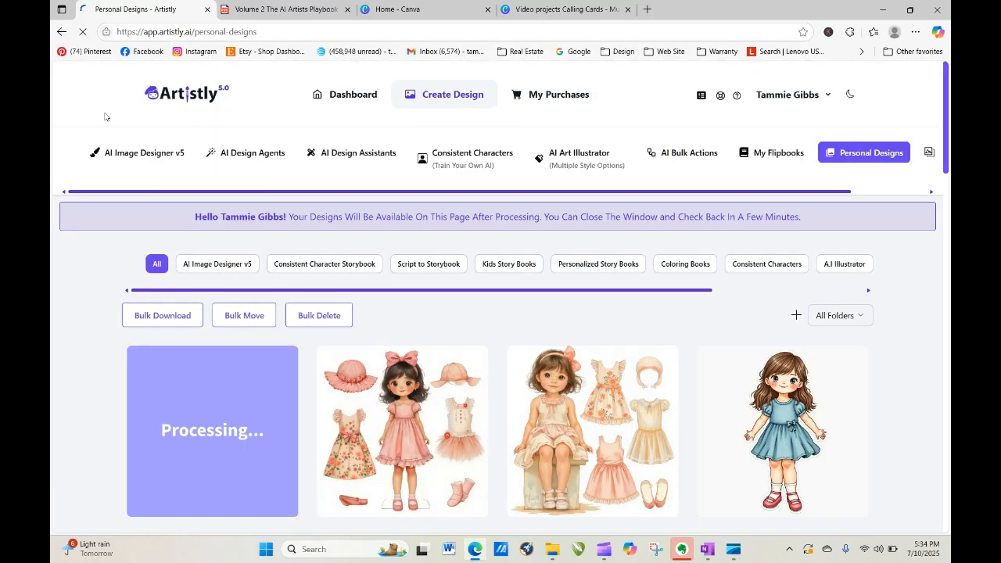
{"action": "left_click", "coordinate": [82, 31]}
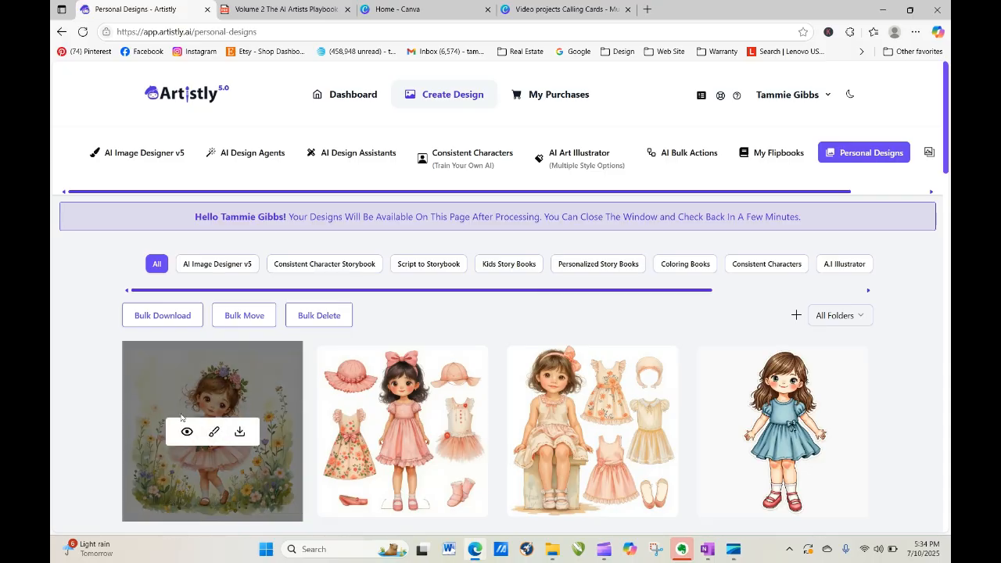
Open the flower-girl image's details and load its prompt for regeneration.
{"action": "left_click", "coordinate": [186, 433]}
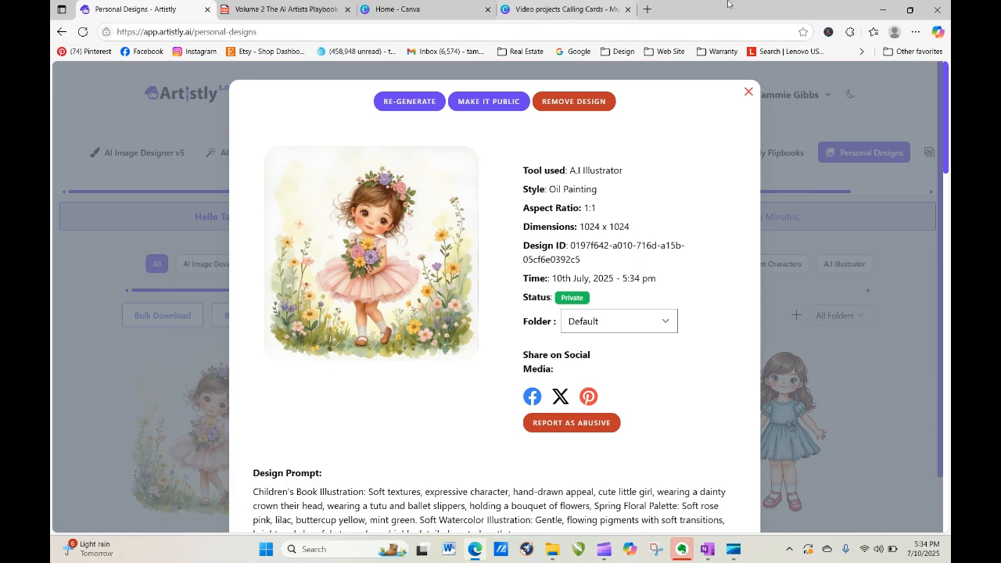
{"action": "left_click", "coordinate": [748, 92]}
{"action": "mouse_move", "coordinate": [219, 434]}
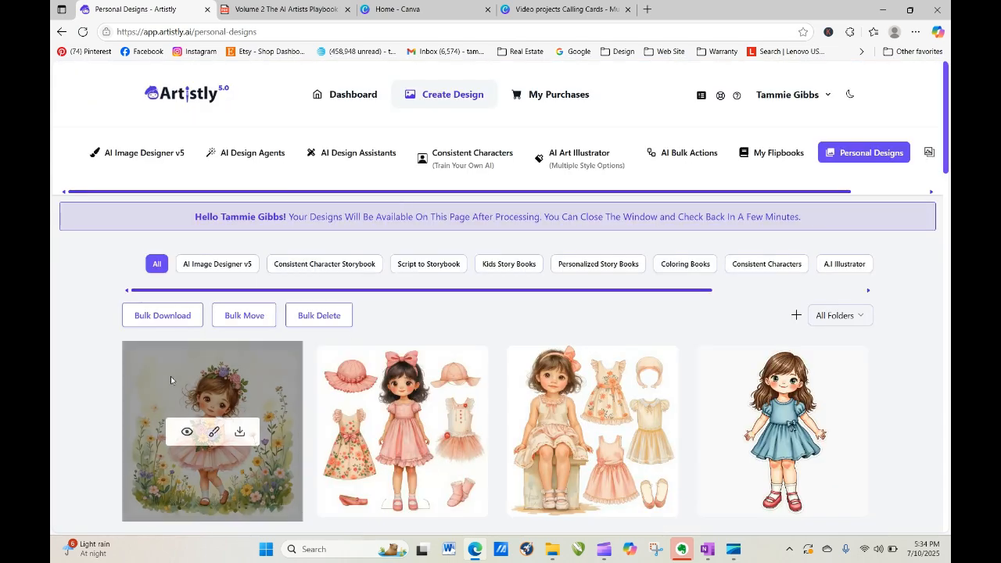
{"action": "left_click", "coordinate": [190, 432]}
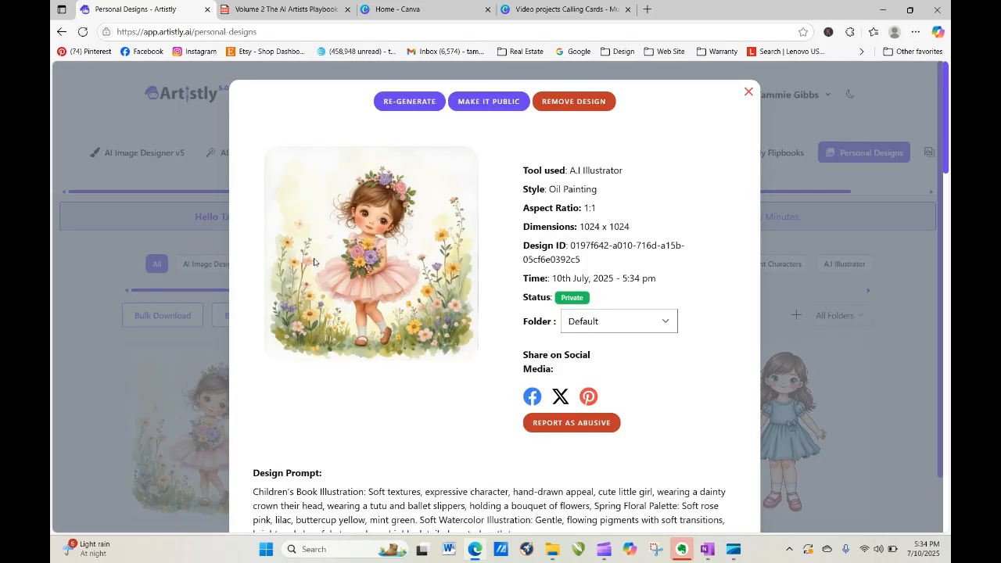
{"action": "left_click", "coordinate": [406, 102]}
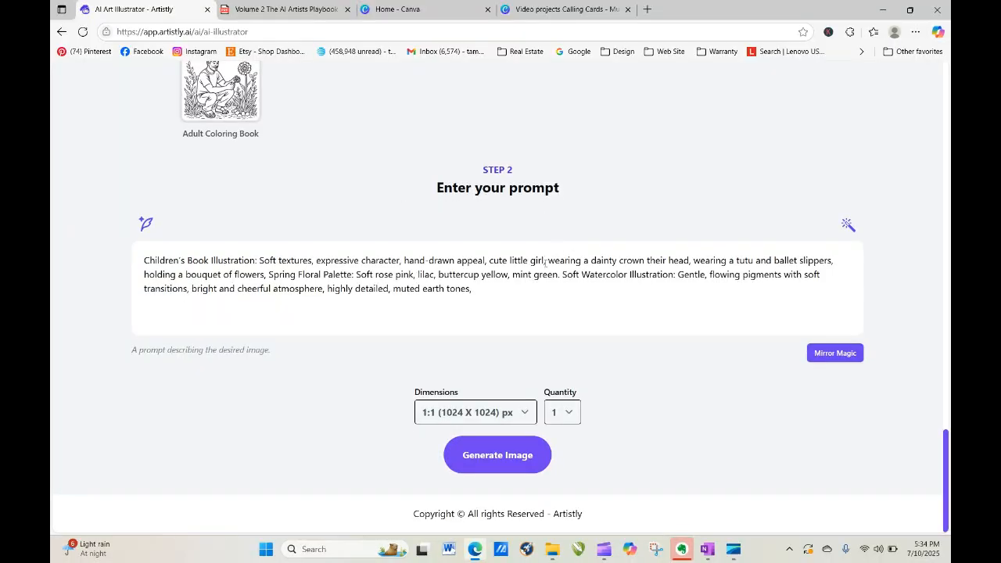
Change the prompt to 'cute little girl surrounded by flowers,' and generate a new image.
{"action": "left_click", "coordinate": [545, 261]}
{"action": "type", "text": "sittin "}
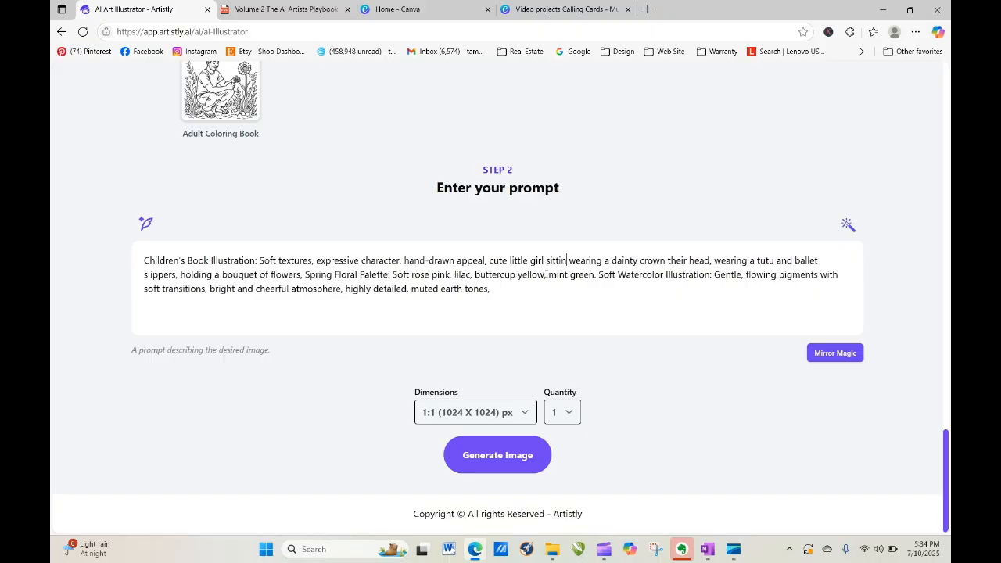
{"action": "type", "text": "g in a"}
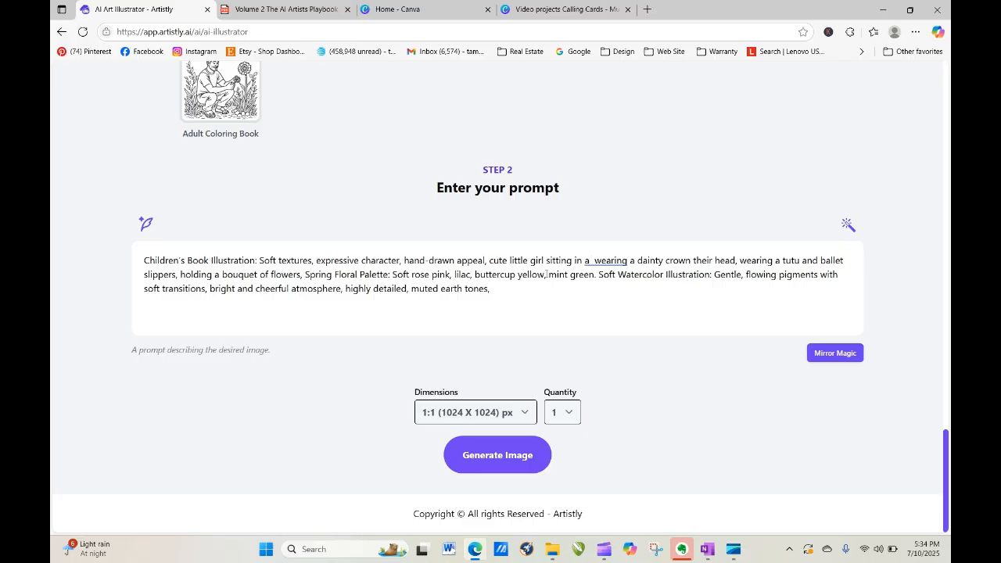
{"action": "key", "text": "BackSpace"}
{"action": "key", "text": "BackSpace"}
{"action": "key", "text": "BackSpace"}
{"action": "key", "text": "BackSpace"}
{"action": "key", "text": "BackSpace"}
{"action": "key", "text": "BackSpace"}
{"action": "key", "text": "BackSpace"}
{"action": "key", "text": "BackSpace"}
{"action": "key", "text": "BackSpace"}
{"action": "key", "text": "BackSpace"}
{"action": "key", "text": "BackSpace"}
{"action": "key", "text": "BackSpace"}
{"action": "key", "text": "BackSpace"}
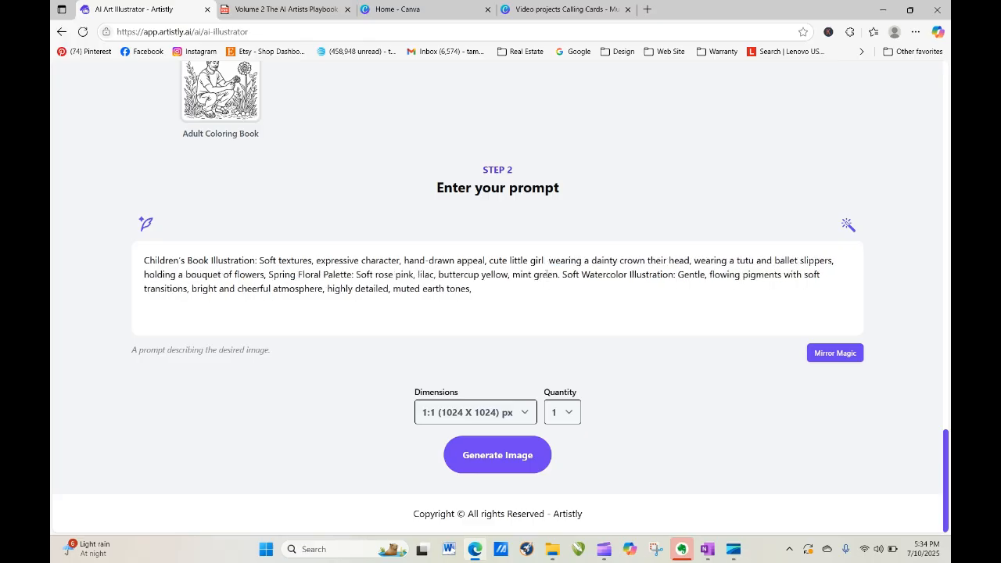
{"action": "type", "text": "surroun"}
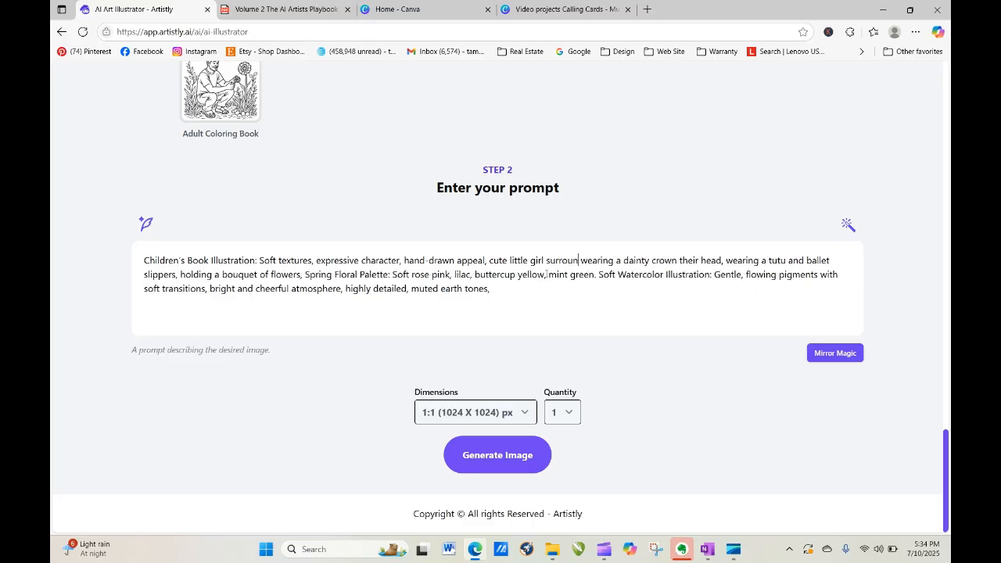
{"action": "type", "text": "ded"}
{"action": "key", "text": "BackSpace"}
{"action": "type", "text": "d"}
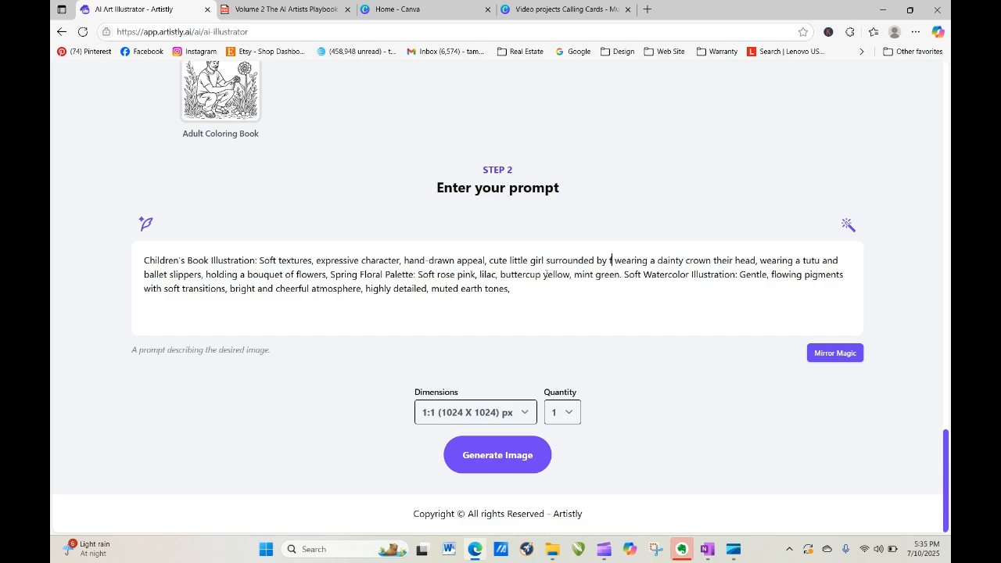
{"action": "type", "text": " by wlowers"}
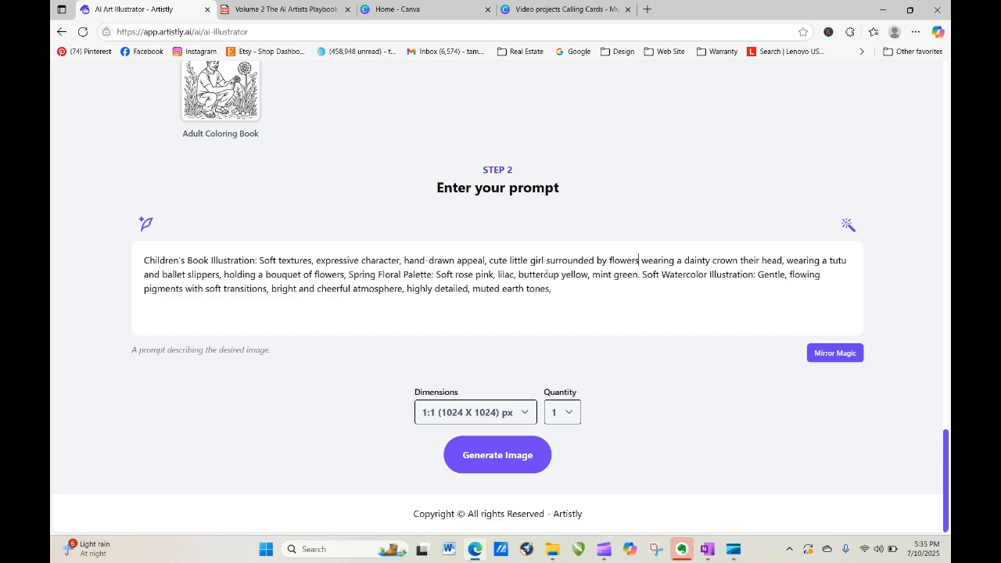
{"action": "type", "text": ","}
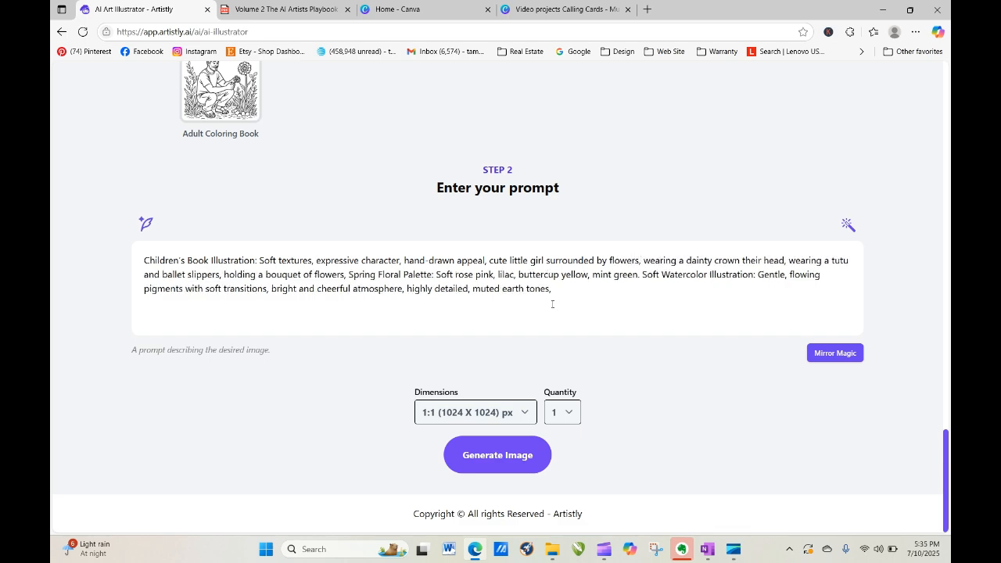
{"action": "left_click", "coordinate": [492, 446]}
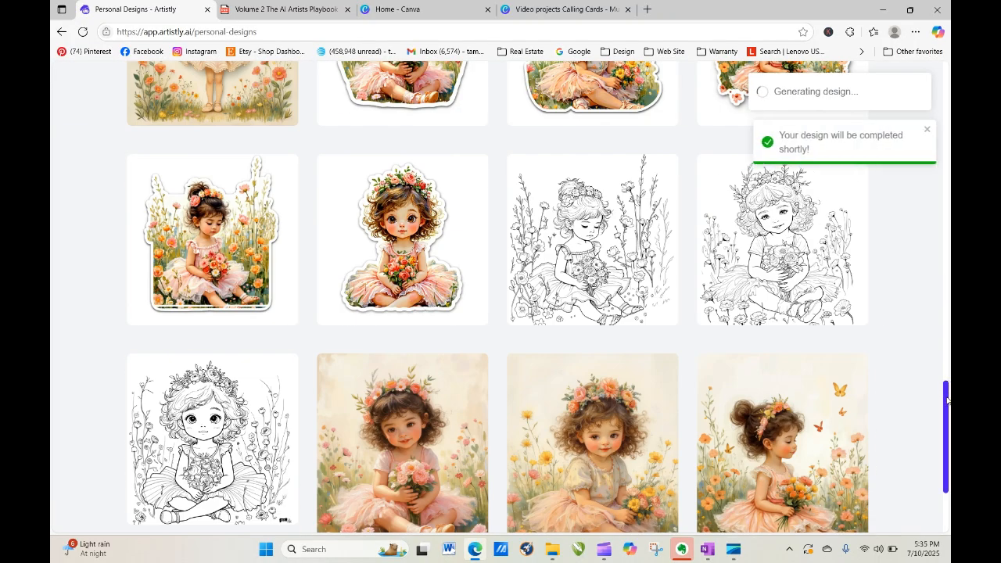
Open the still-processing design's prompt, then return to the saved designs gallery.
{"action": "left_click_drag", "start_coordinate": [947, 377], "coordinate": [948, 75]}
{"action": "mouse_move", "coordinate": [475, 367]}
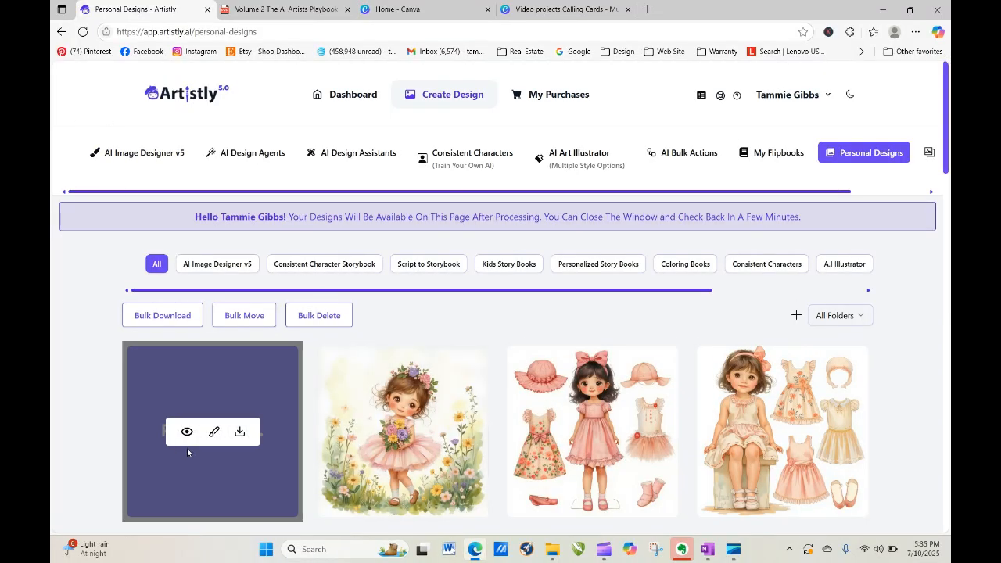
{"action": "left_click", "coordinate": [187, 432]}
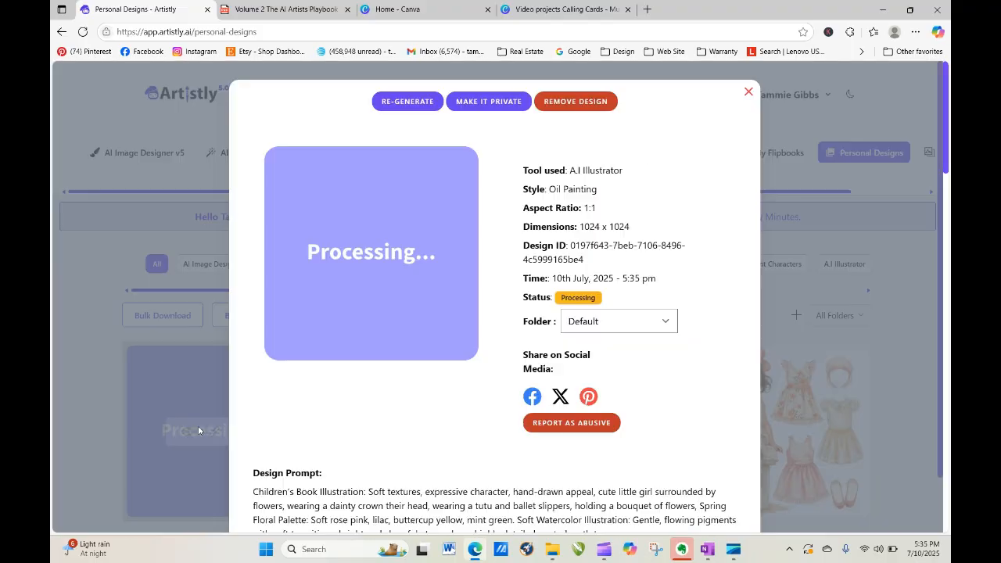
{"action": "left_click", "coordinate": [391, 102]}
{"action": "scroll", "coordinate": [848, 228], "scroll_direction": "down", "scroll_amount": 4}
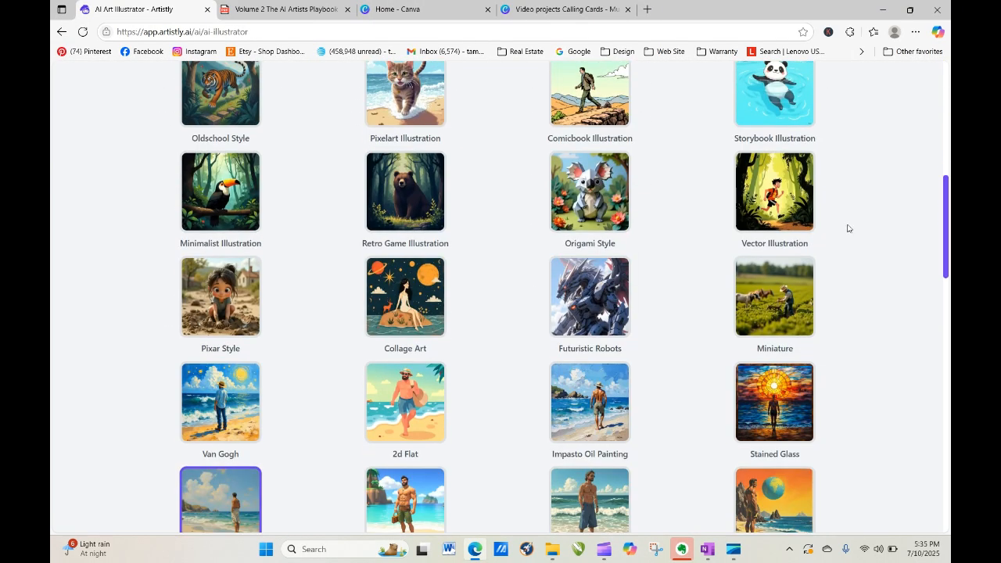
{"action": "scroll", "coordinate": [922, 242], "scroll_direction": "down", "scroll_amount": 10}
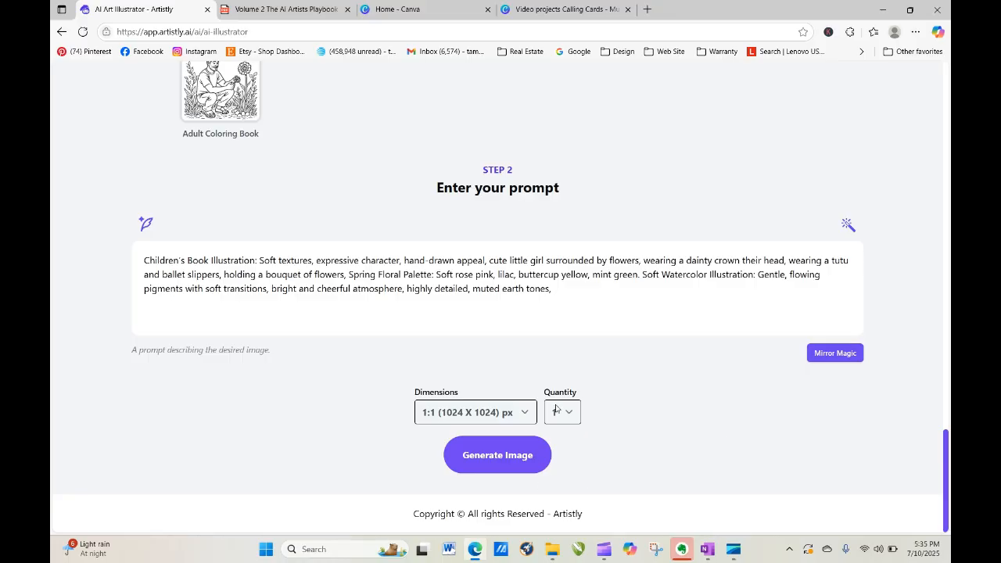
{"action": "scroll", "coordinate": [939, 466], "scroll_direction": "up", "scroll_amount": 15}
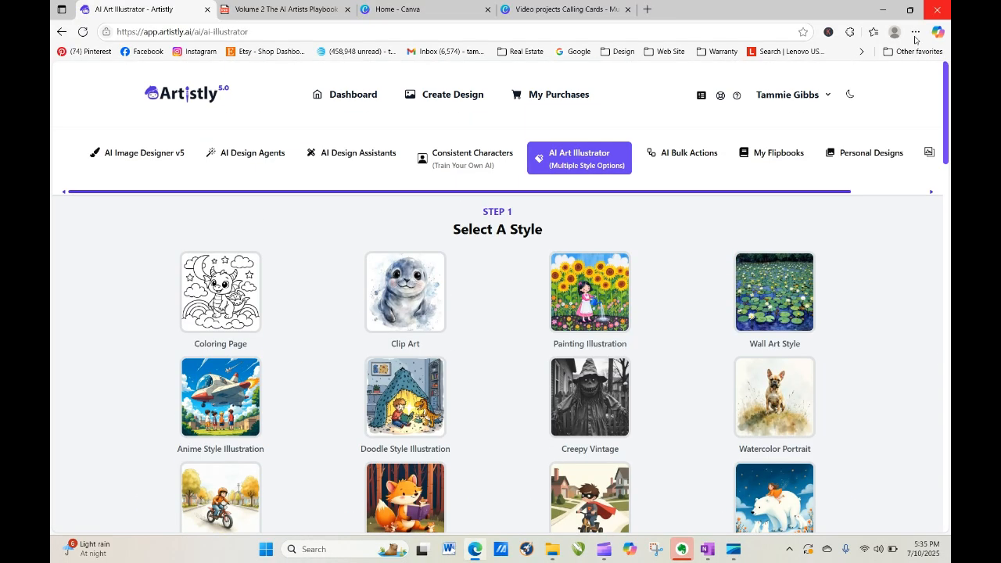
{"action": "left_click", "coordinate": [877, 154]}
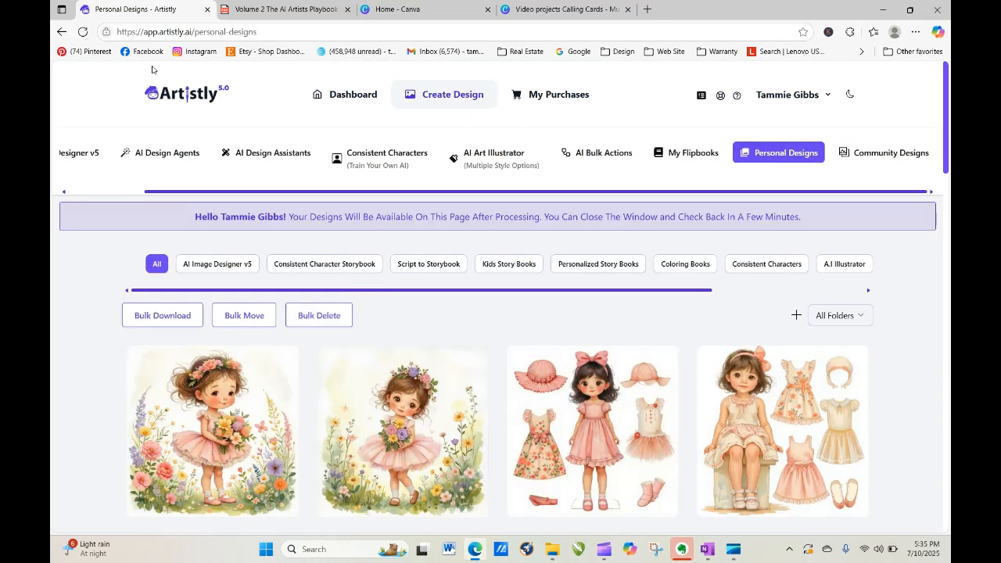
Inspect the details of the newest flower-girl design and the sitting flower-girl design.
{"action": "mouse_move", "coordinate": [188, 352]}
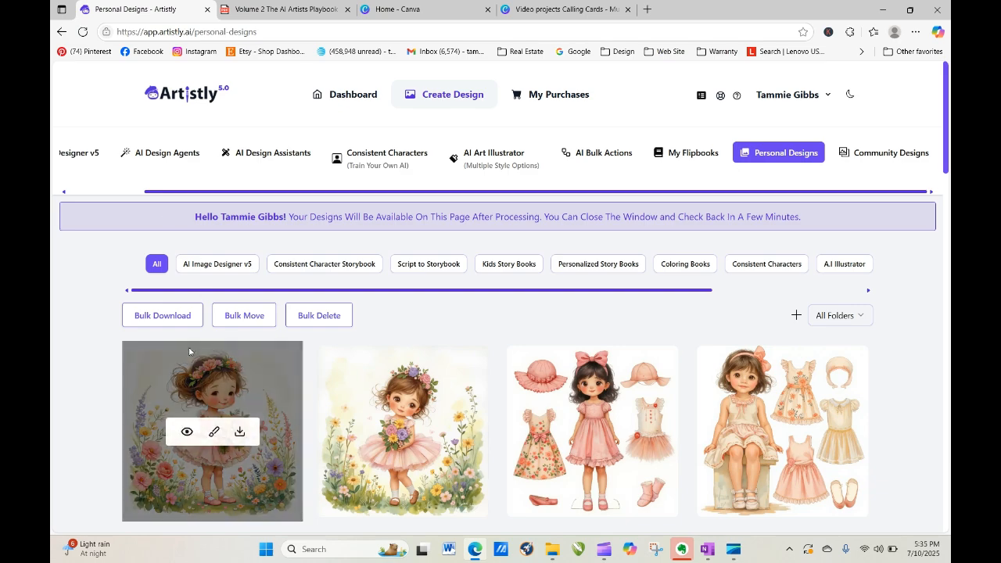
{"action": "left_click", "coordinate": [187, 433]}
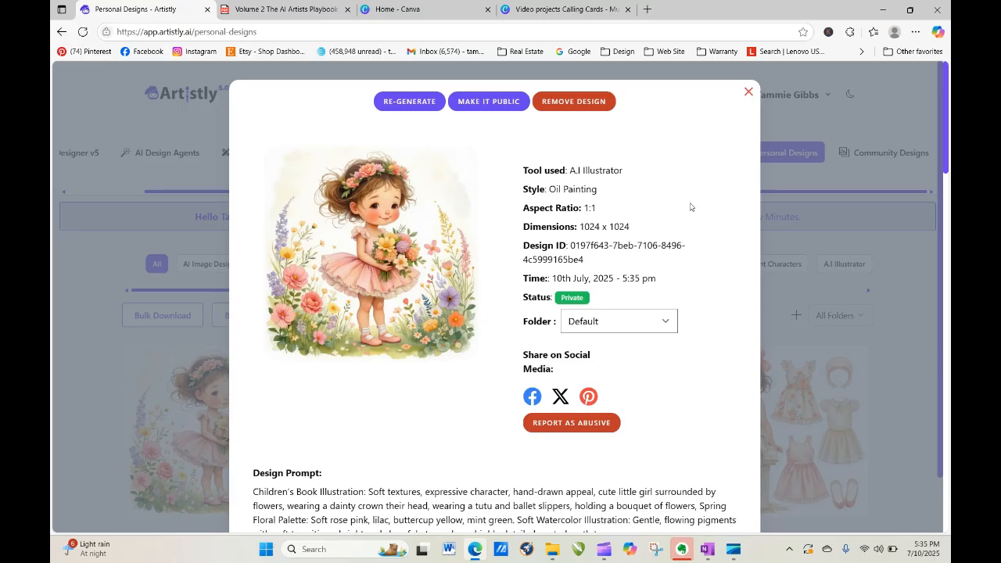
{"action": "left_click", "coordinate": [748, 92]}
{"action": "left_click_drag", "start_coordinate": [948, 157], "coordinate": [947, 523]}
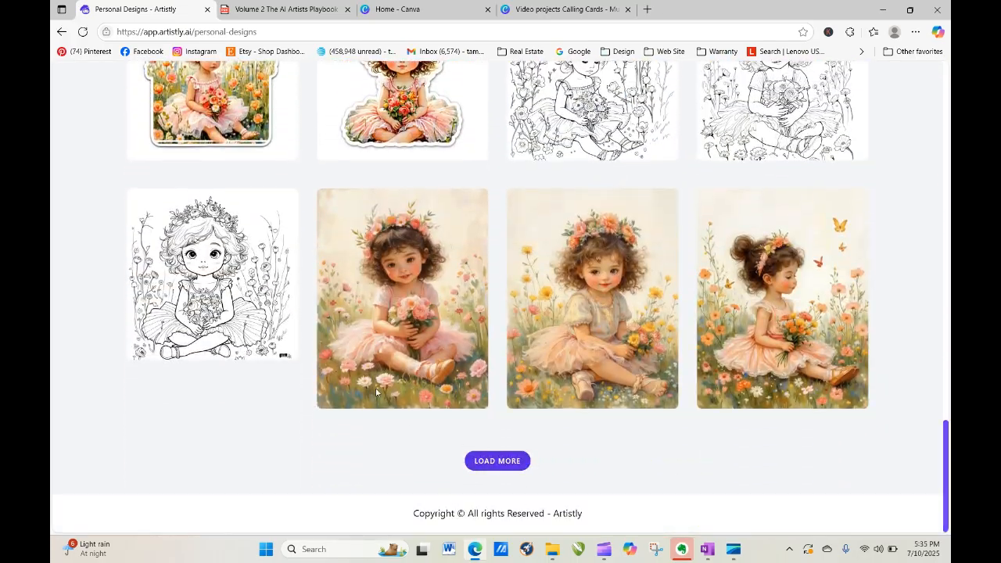
{"action": "mouse_move", "coordinate": [381, 319]}
{"action": "left_click", "coordinate": [377, 300]}
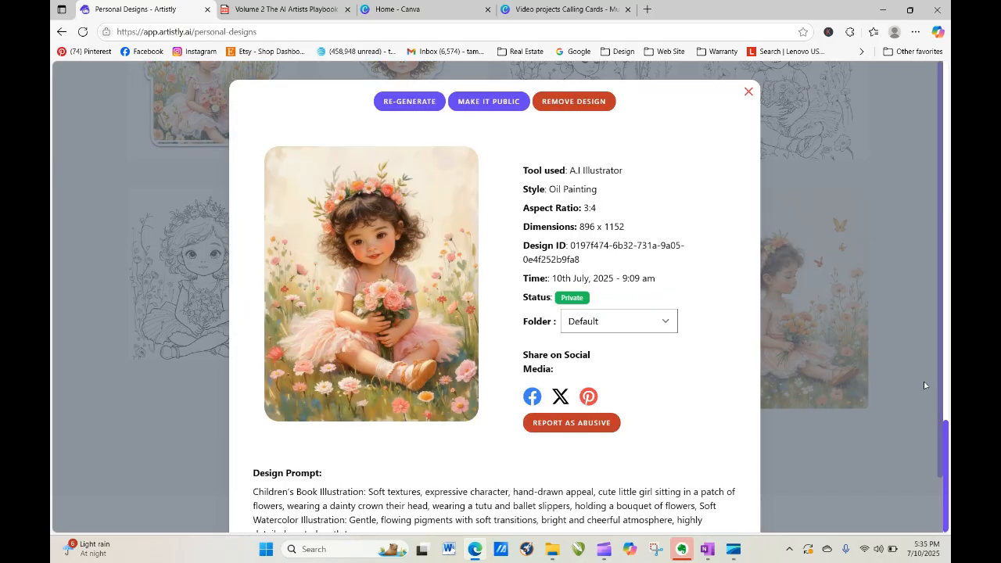
{"action": "scroll", "coordinate": [940, 434], "scroll_direction": "down", "scroll_amount": 1}
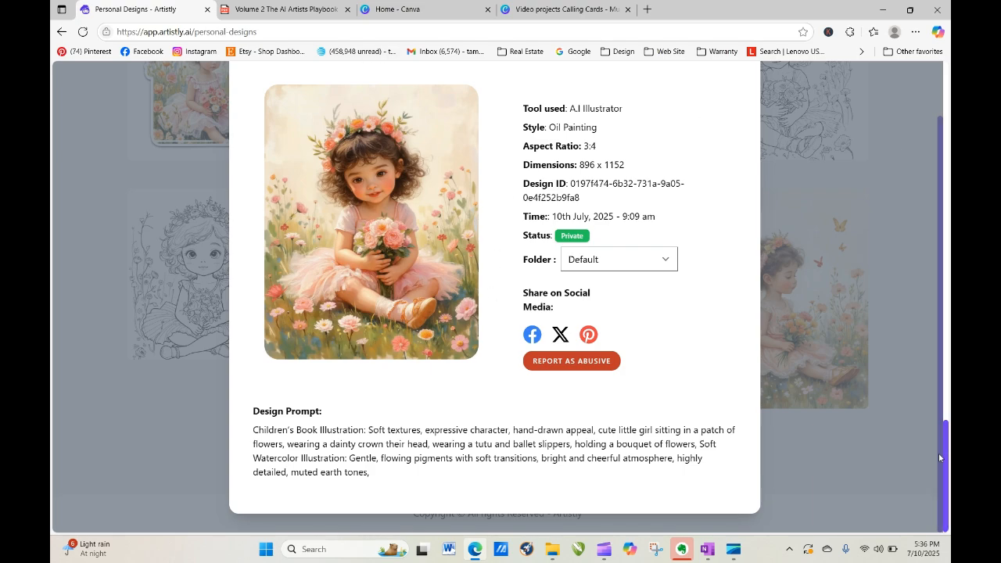
{"action": "scroll", "coordinate": [851, 250], "scroll_direction": "up", "scroll_amount": 1}
{"action": "left_click", "coordinate": [749, 93]}
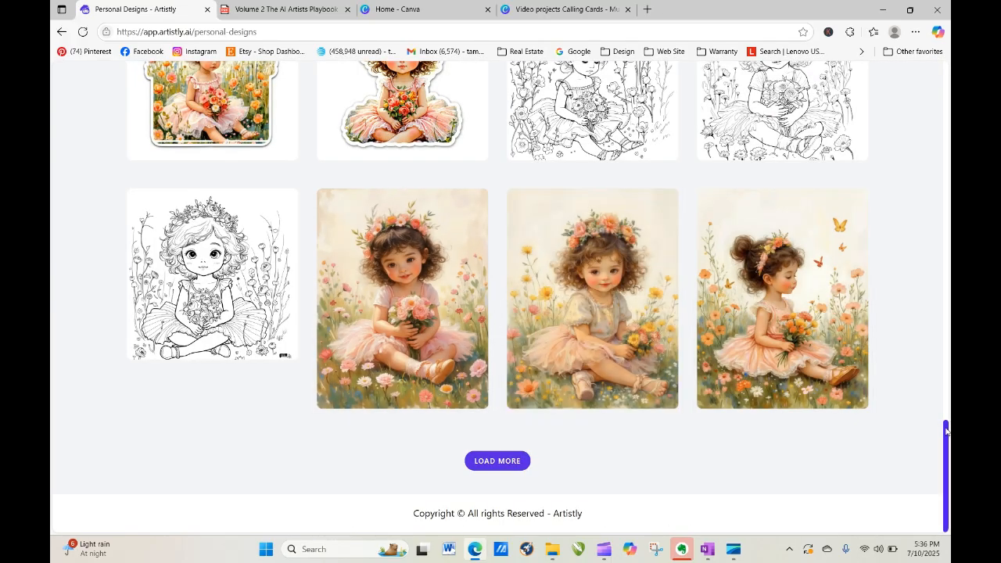
Load more saved designs into the gallery and go to the AI Design Assistants.
{"action": "mouse_move", "coordinate": [947, 430]}
{"action": "left_mouse_down"}
{"action": "mouse_move", "coordinate": [947, 340]}
{"action": "mouse_move", "coordinate": [949, 438]}
{"action": "left_mouse_up"}
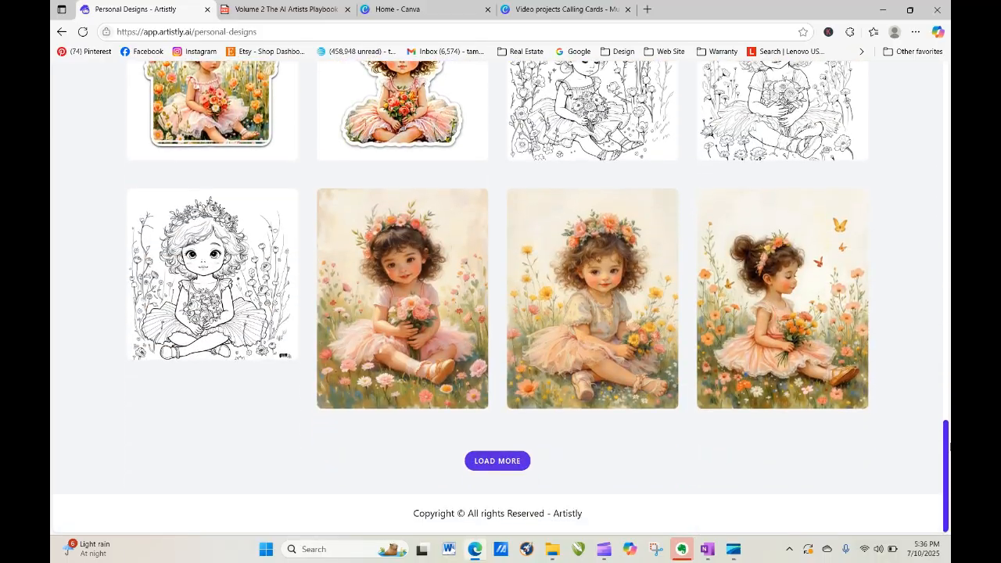
{"action": "left_click", "coordinate": [481, 463]}
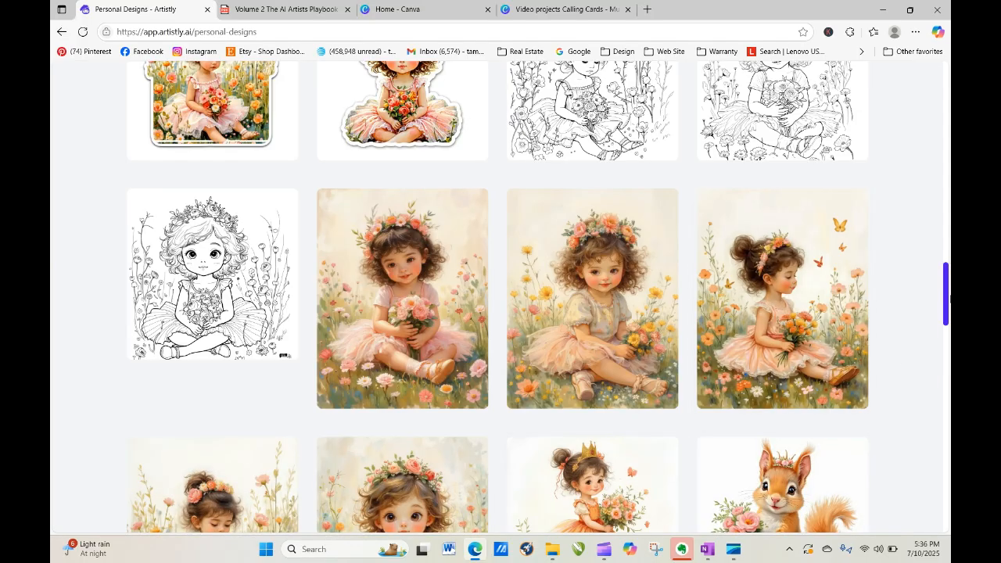
{"action": "left_click_drag", "start_coordinate": [947, 291], "coordinate": [948, 323]}
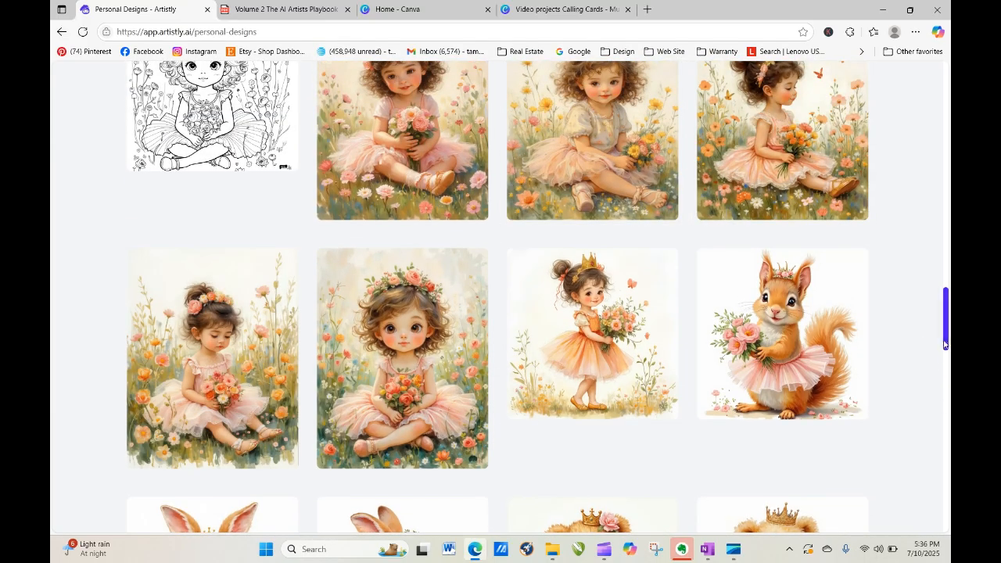
{"action": "left_click_drag", "start_coordinate": [947, 341], "coordinate": [946, 328]}
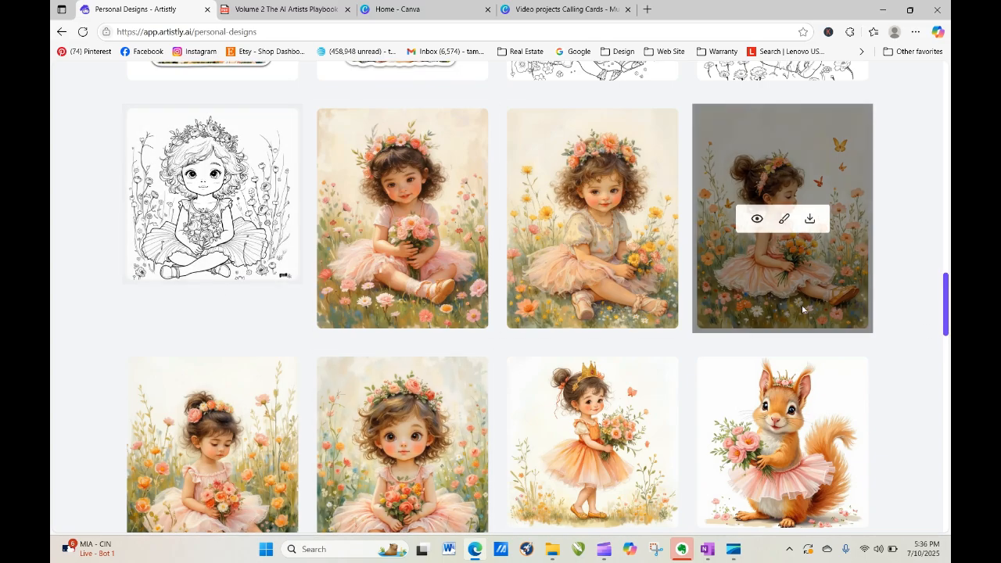
{"action": "left_click_drag", "start_coordinate": [945, 321], "coordinate": [938, 92]}
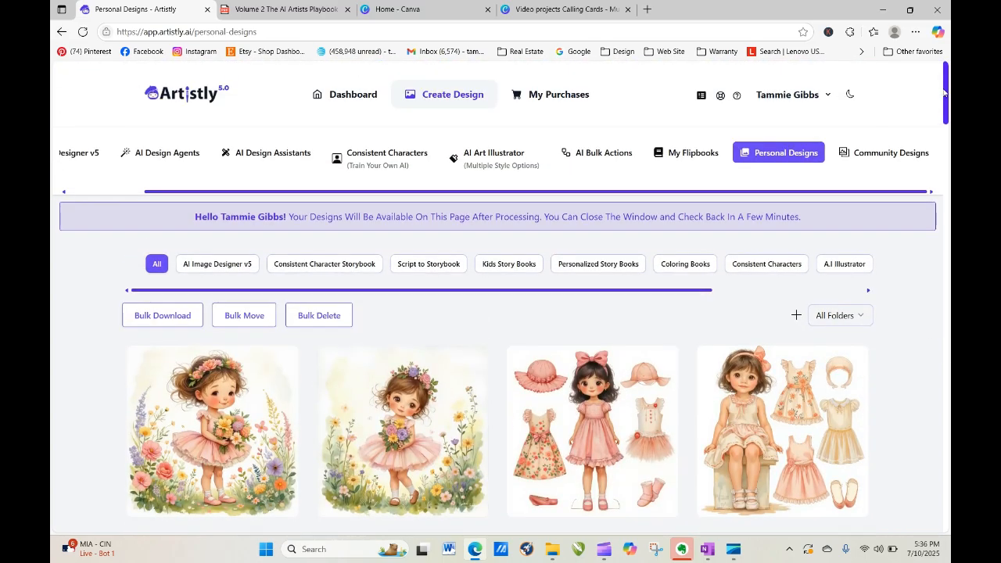
{"action": "left_click", "coordinate": [291, 155]}
Choose Photo Editor and load the sitting flower-girl image from the media library.
{"action": "left_click", "coordinate": [618, 309]}
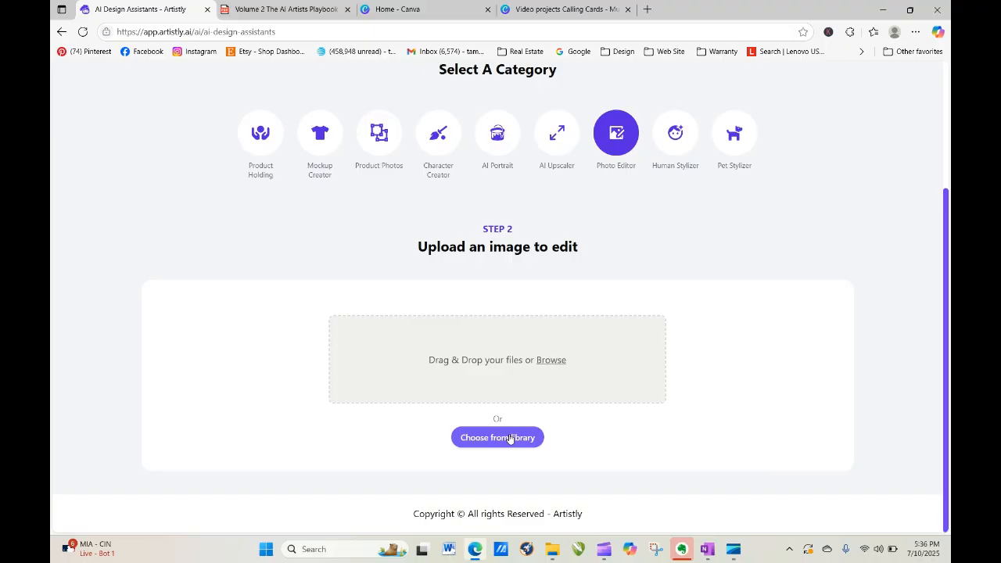
{"action": "left_click", "coordinate": [510, 438]}
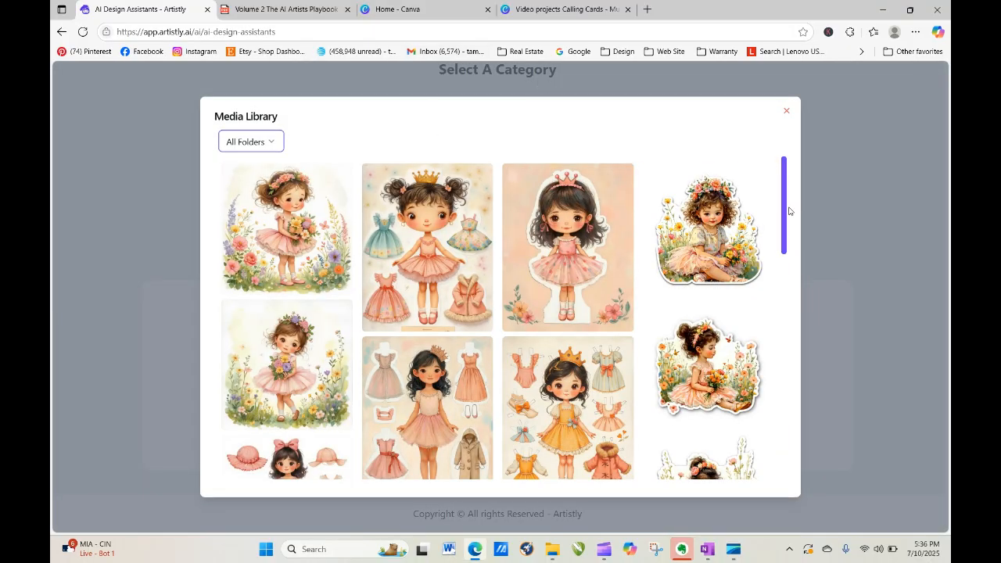
{"action": "left_click_drag", "start_coordinate": [786, 193], "coordinate": [535, 484]}
{"action": "left_click", "coordinate": [516, 464]}
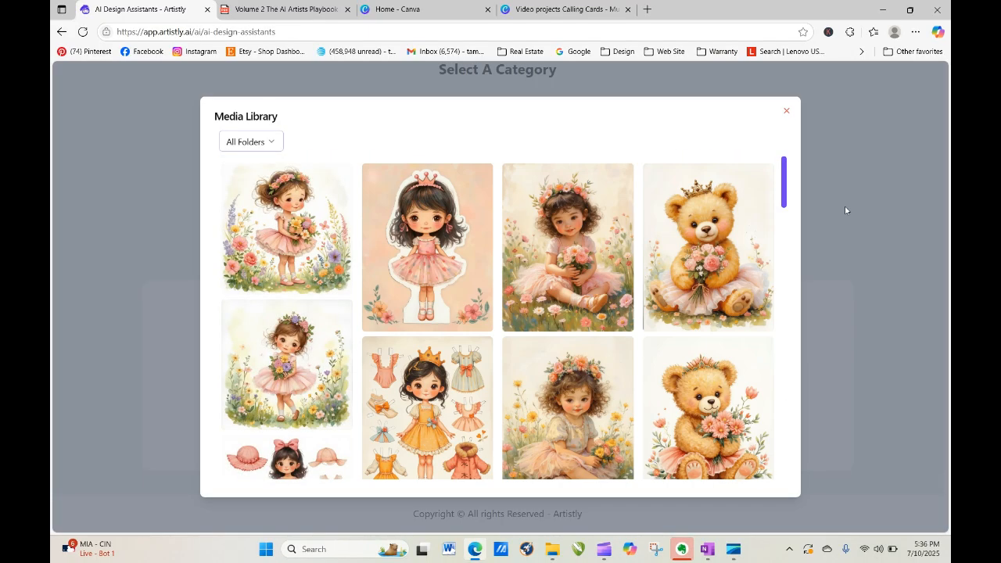
{"action": "left_click", "coordinate": [551, 255]}
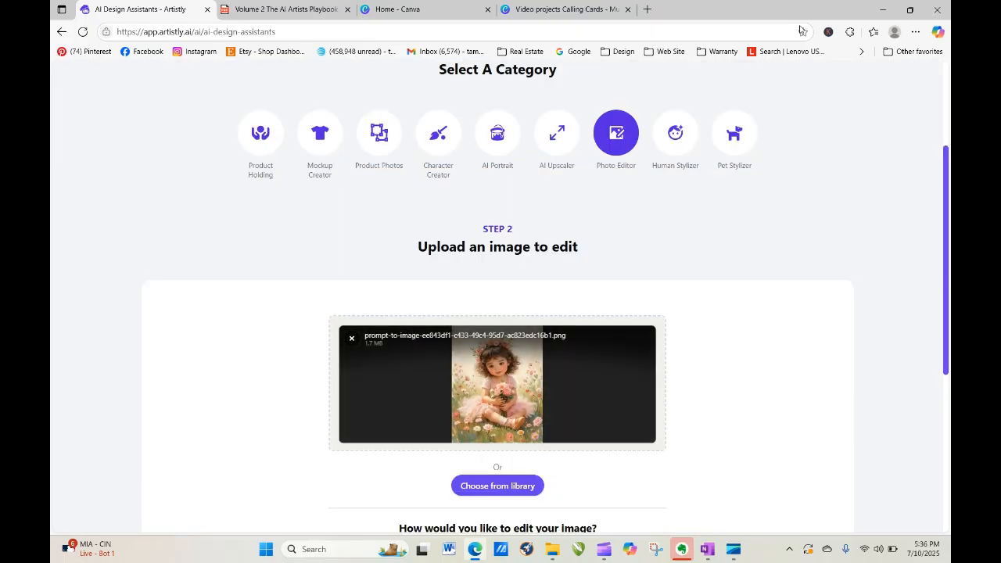
Open a recent Canva design from the Canva home page in the Design bookmarks.
{"action": "left_click", "coordinate": [564, 9]}
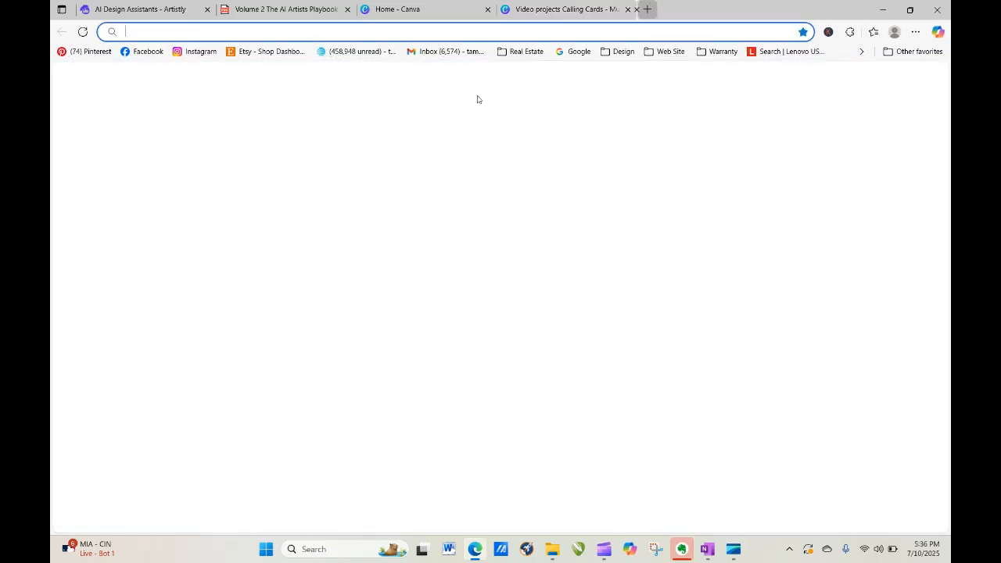
{"action": "left_click", "coordinate": [647, 9]}
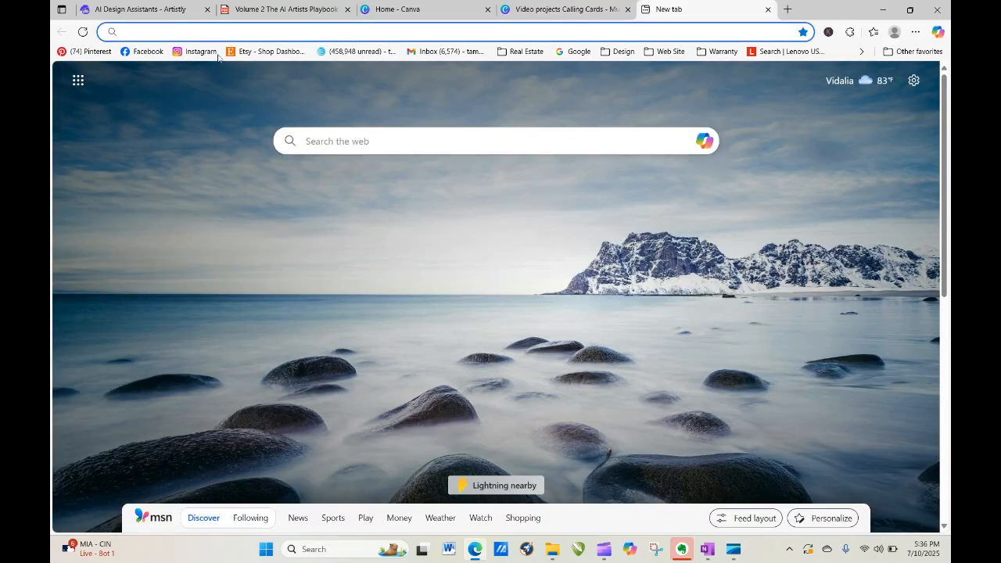
{"action": "left_click", "coordinate": [619, 52]}
{"action": "left_click", "coordinate": [630, 108]}
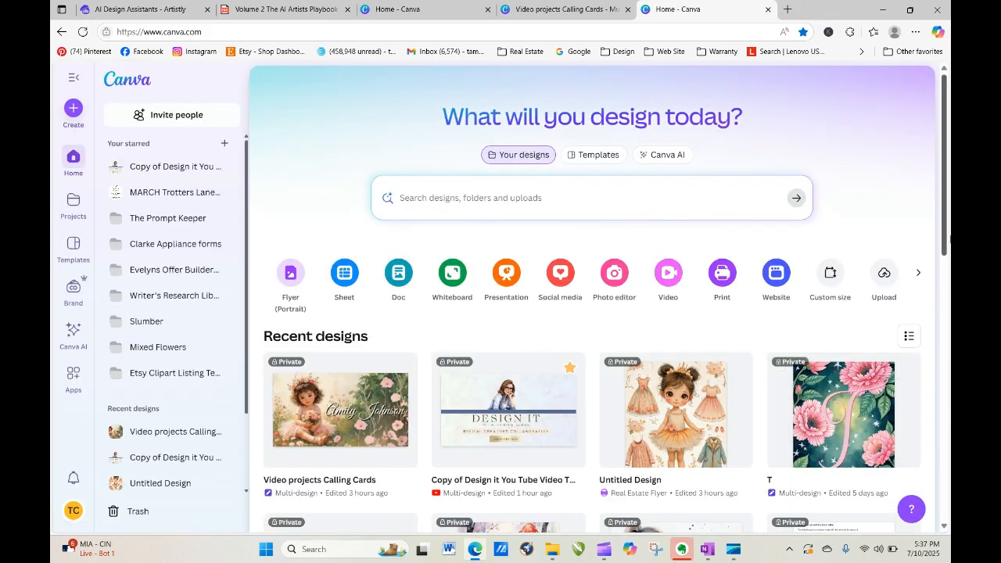
{"action": "scroll", "coordinate": [947, 205], "scroll_direction": "down", "scroll_amount": 2}
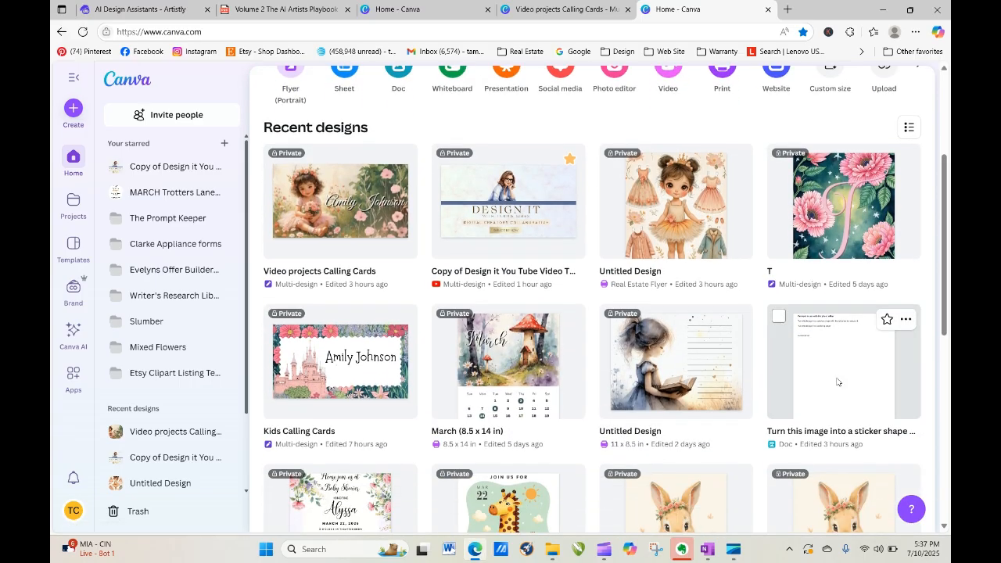
{"action": "left_click", "coordinate": [569, 293]}
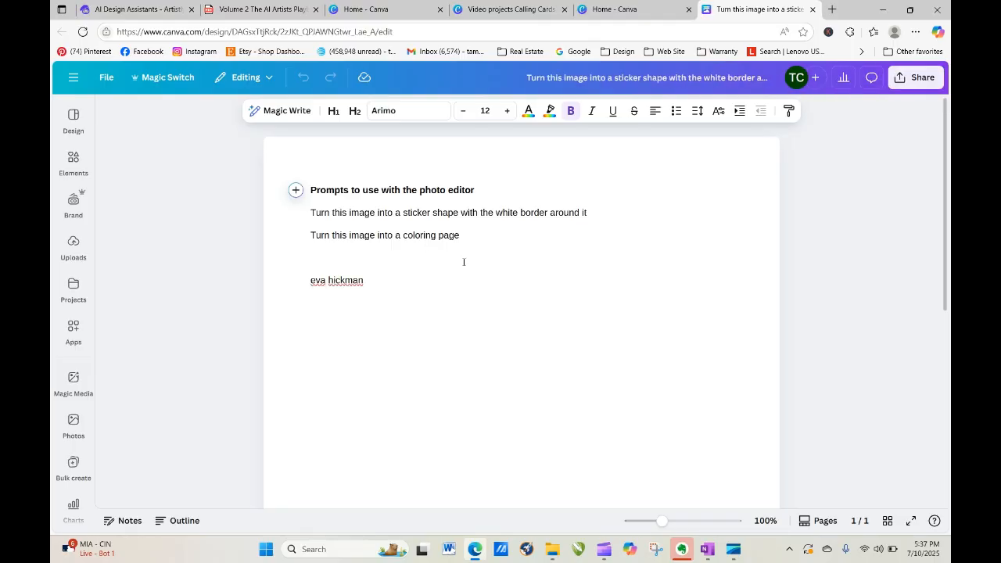
Copy the line 'Turn this image into a coloring page' and return to Artistly's photo editor.
{"action": "left_click_drag", "start_coordinate": [313, 237], "coordinate": [481, 242]}
{"action": "right_click", "coordinate": [442, 237]}
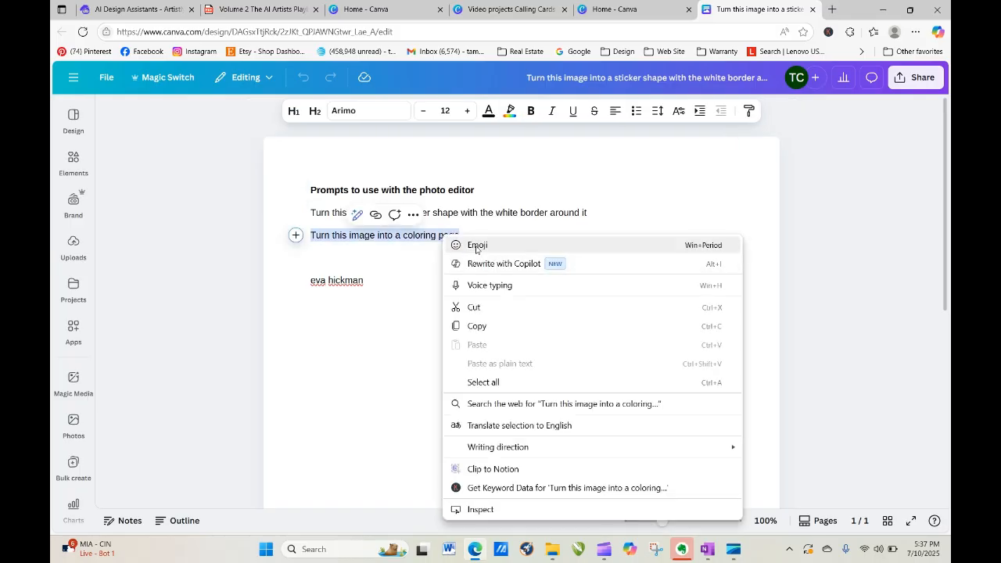
{"action": "left_click", "coordinate": [478, 327]}
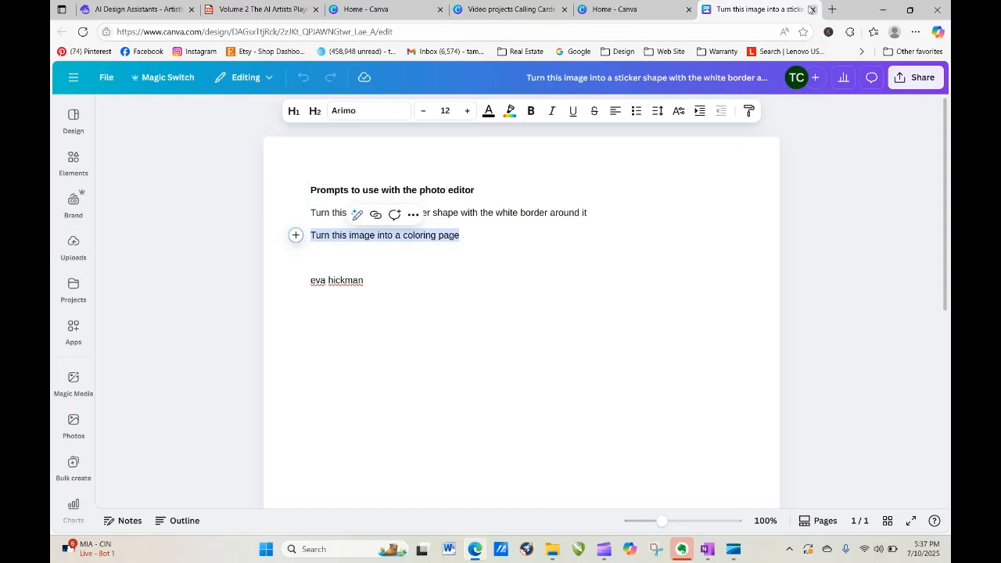
{"action": "left_click", "coordinate": [619, 9]}
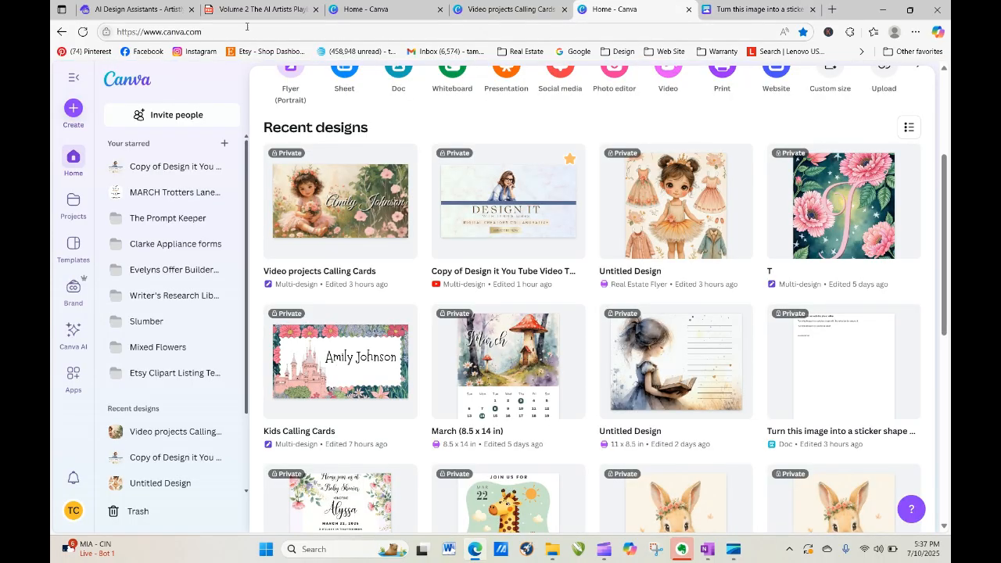
{"action": "left_click", "coordinate": [140, 10]}
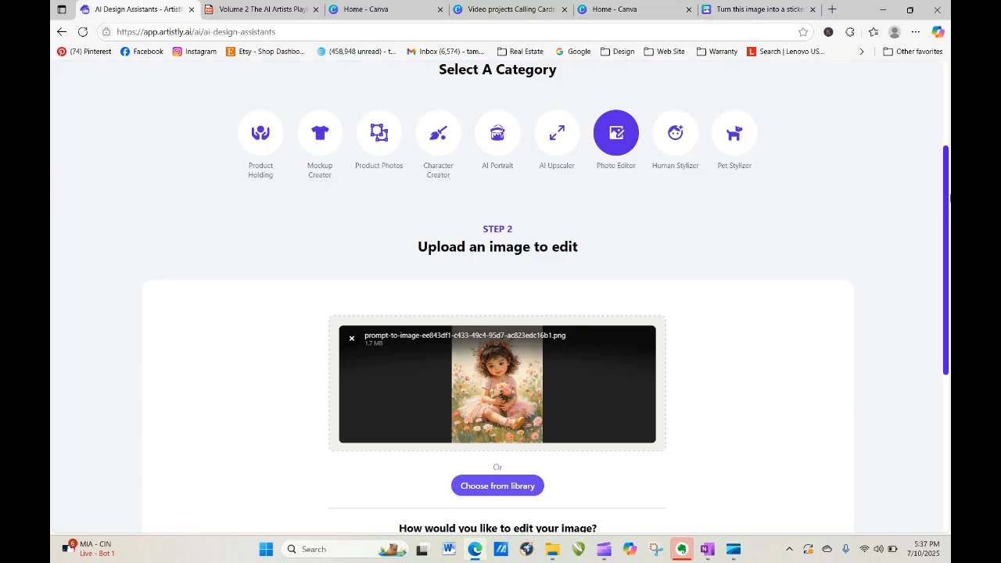
Paste the coloring-page instruction as the edit prompt and generate the image.
{"action": "scroll", "coordinate": [948, 199], "scroll_direction": "down", "scroll_amount": 4}
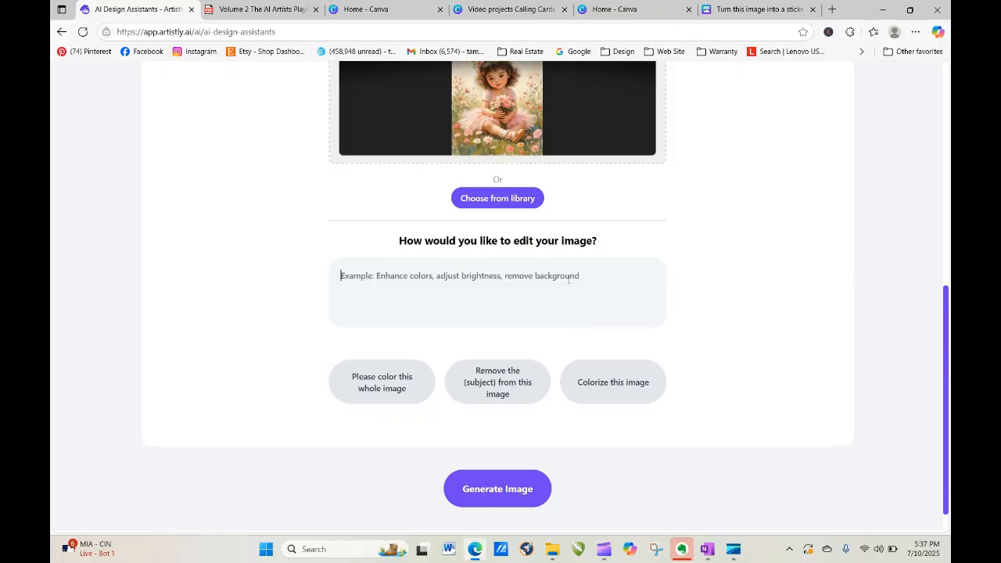
{"action": "right_click", "coordinate": [569, 278]}
{"action": "left_click", "coordinate": [606, 392]}
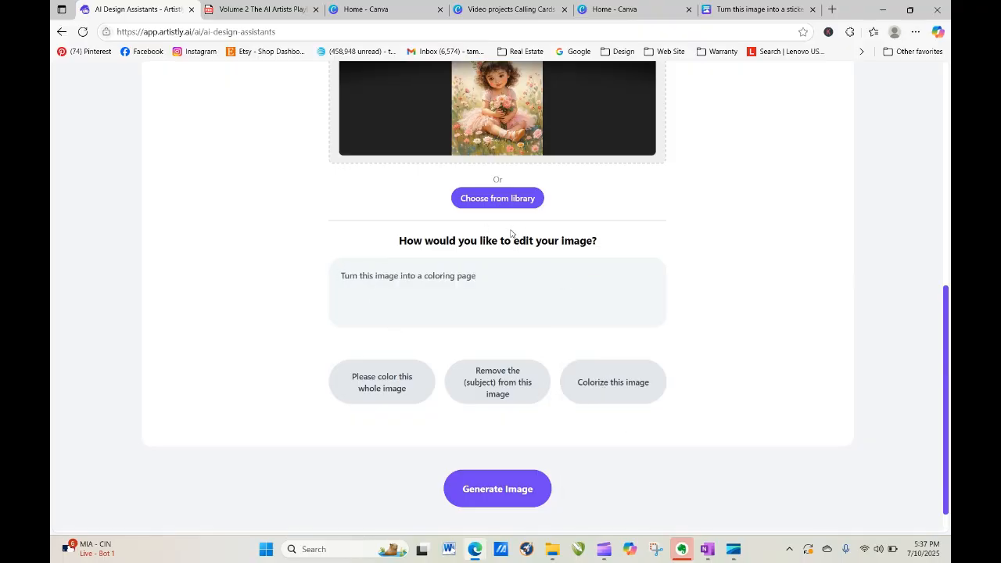
{"action": "left_click", "coordinate": [529, 491]}
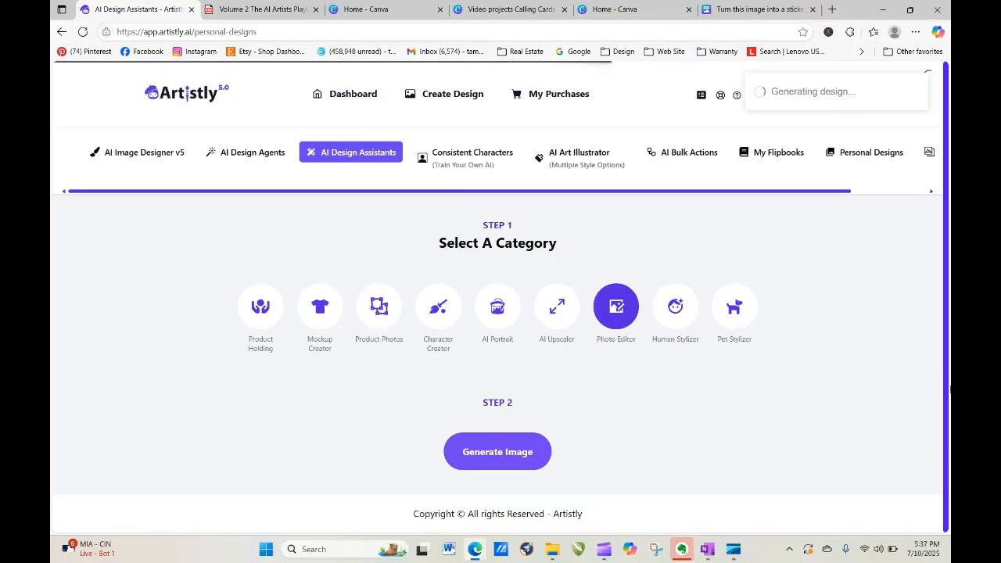
Reload Personal Designs until the black-and-white coloring page finishes.
{"action": "left_click", "coordinate": [82, 32]}
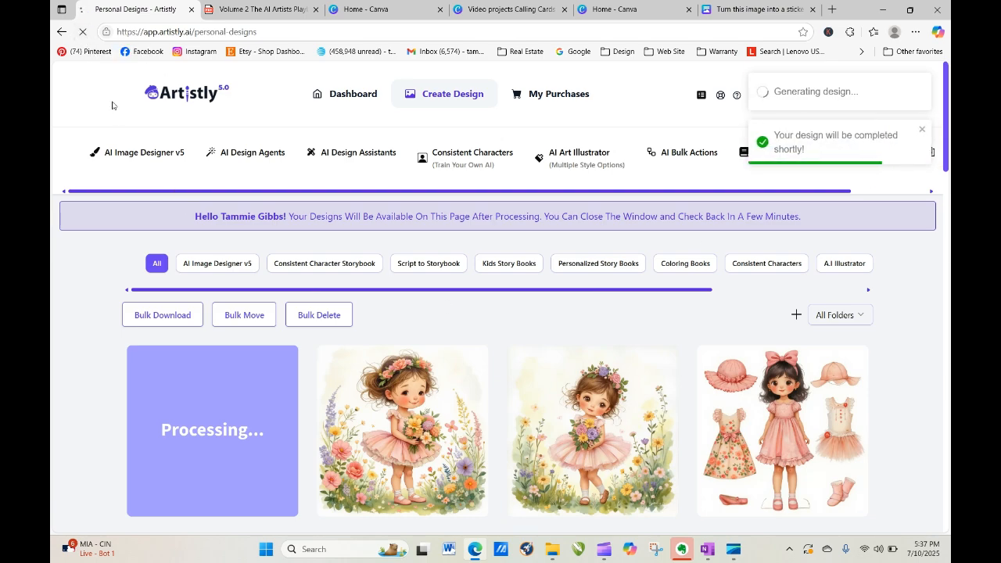
{"action": "left_click", "coordinate": [82, 32]}
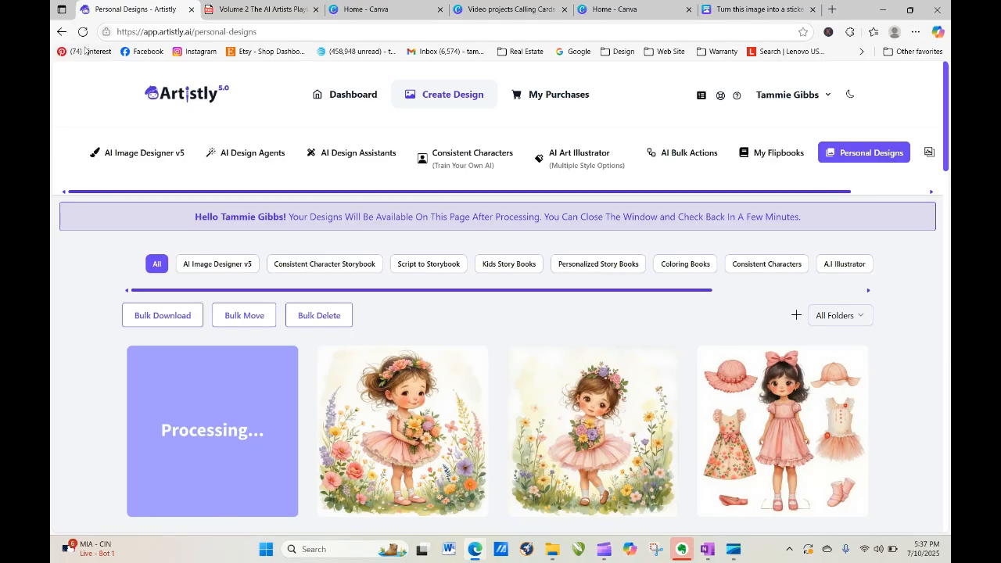
{"action": "left_click", "coordinate": [82, 32]}
{"action": "left_click", "coordinate": [82, 32]}
{"action": "left_click", "coordinate": [82, 32]}
{"action": "left_click", "coordinate": [82, 33]}
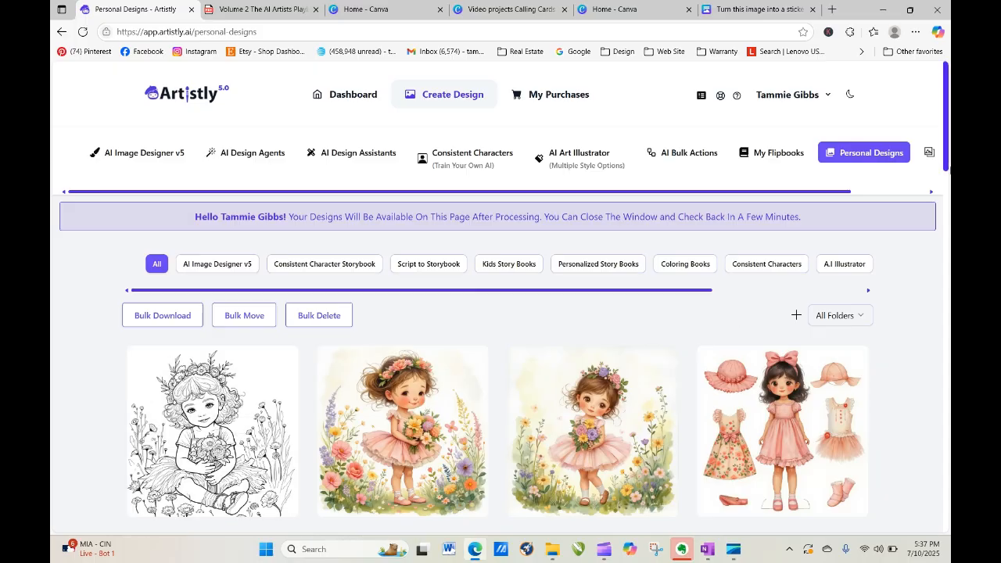
View and close the new coloring page's design details.
{"action": "left_click_drag", "start_coordinate": [947, 109], "coordinate": [949, 148]}
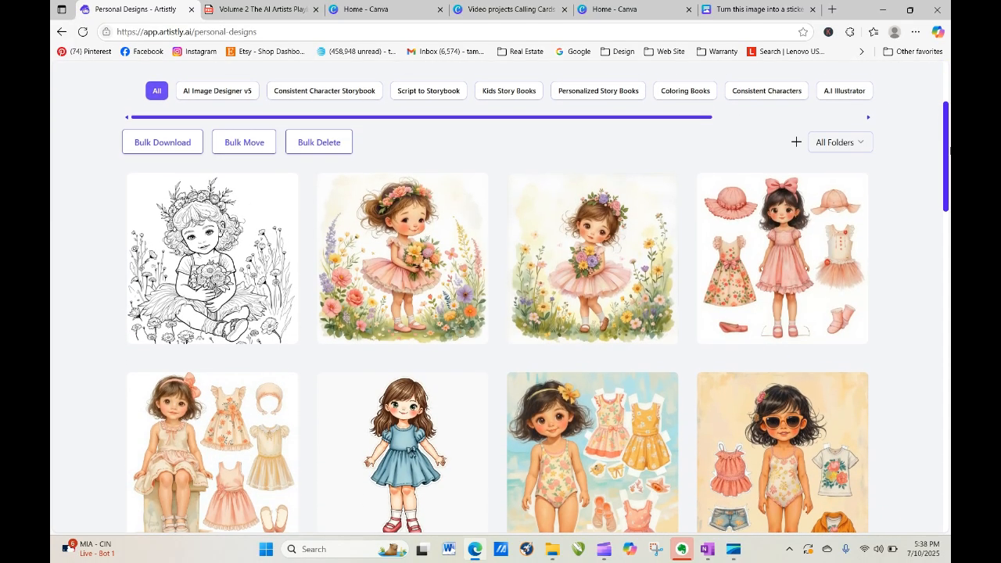
{"action": "left_click_drag", "start_coordinate": [950, 150], "coordinate": [945, 125]}
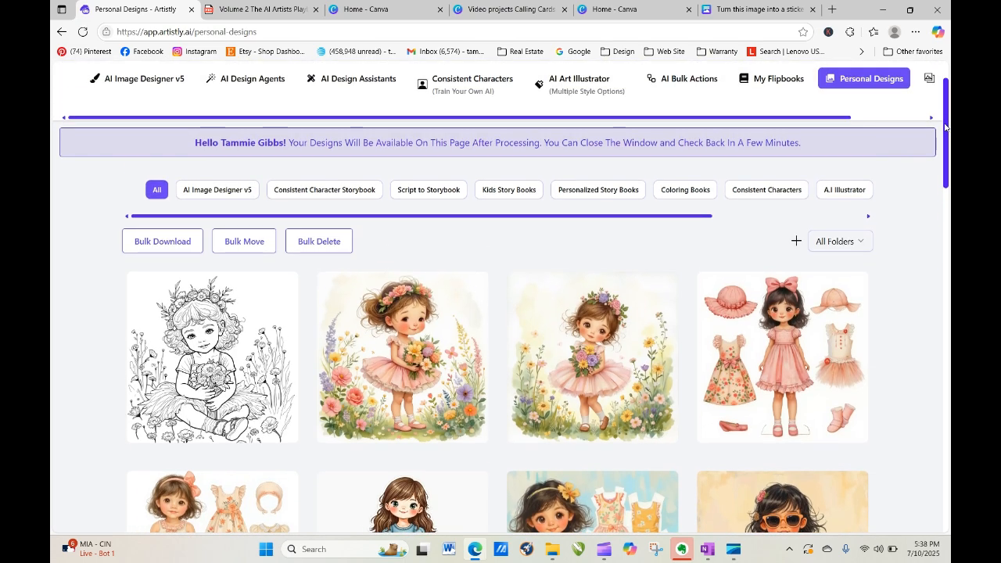
{"action": "mouse_move", "coordinate": [234, 409]}
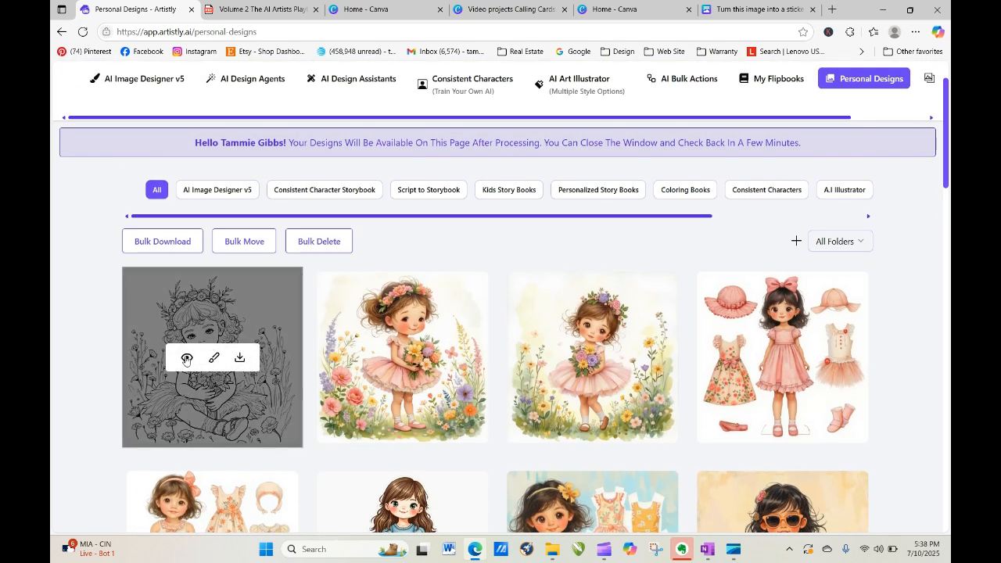
{"action": "left_click", "coordinate": [186, 359]}
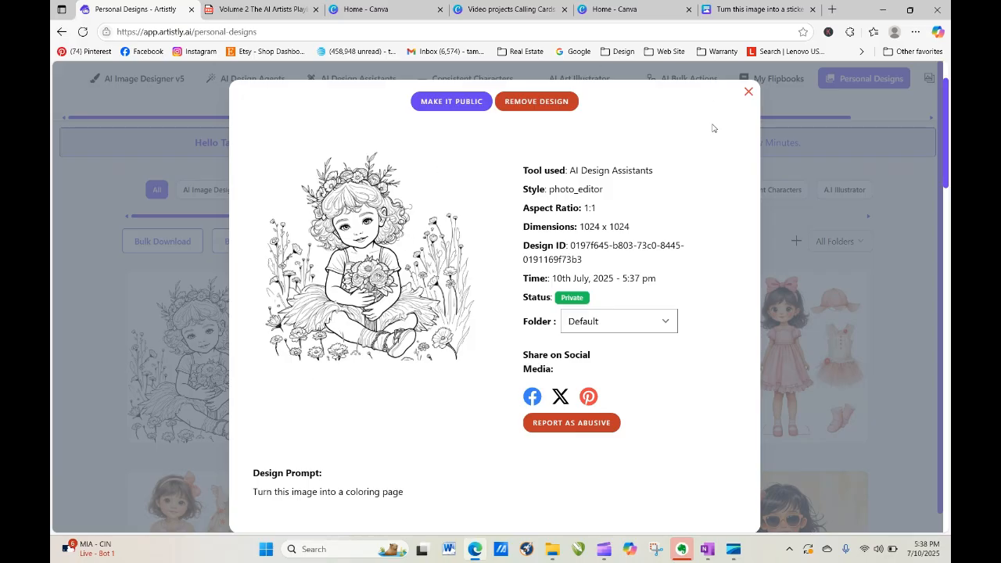
{"action": "left_click", "coordinate": [747, 92]}
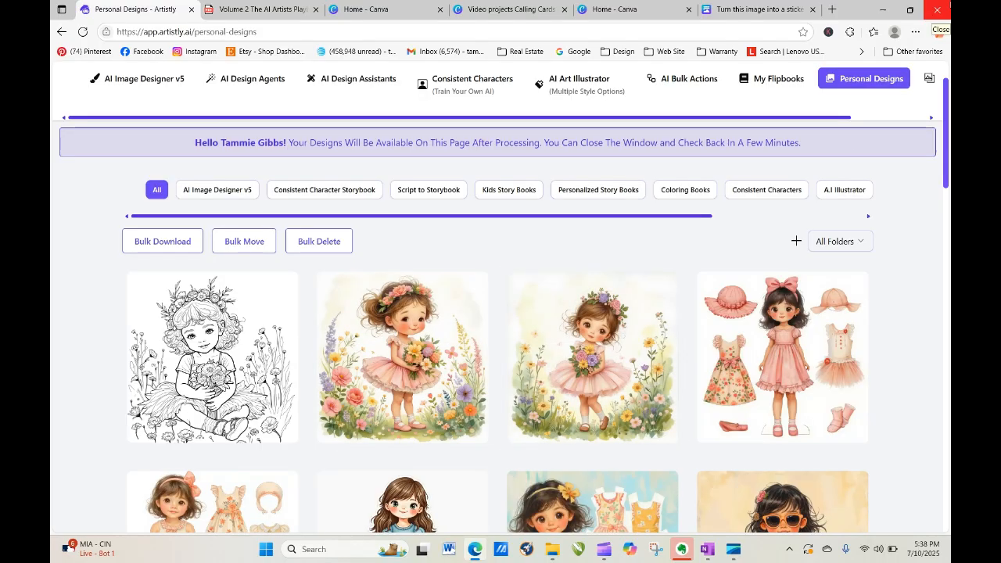
Load more saved designs, then return to the AI Design Assistants page.
{"action": "left_click_drag", "start_coordinate": [948, 110], "coordinate": [948, 367]}
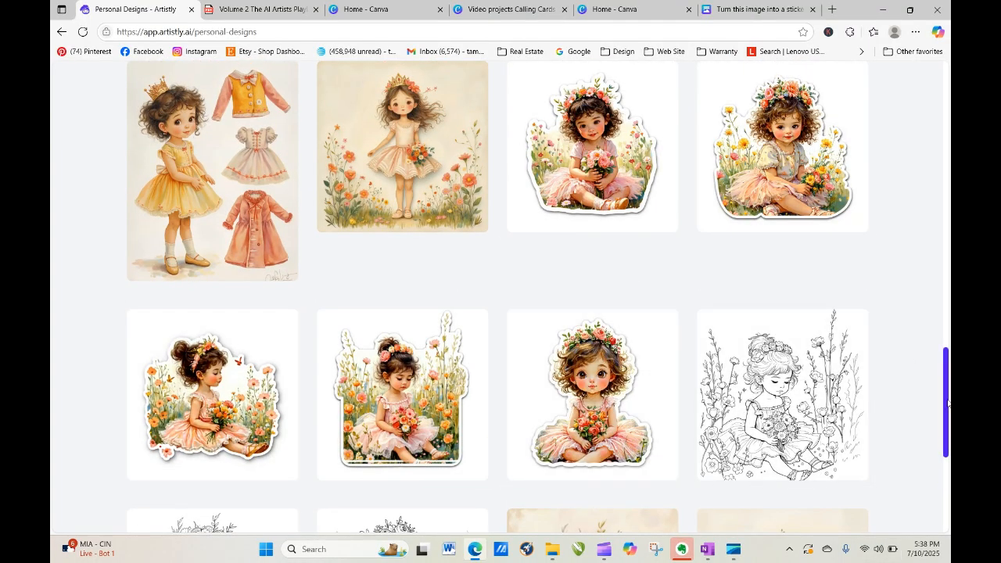
{"action": "left_click_drag", "start_coordinate": [948, 404], "coordinate": [949, 478]}
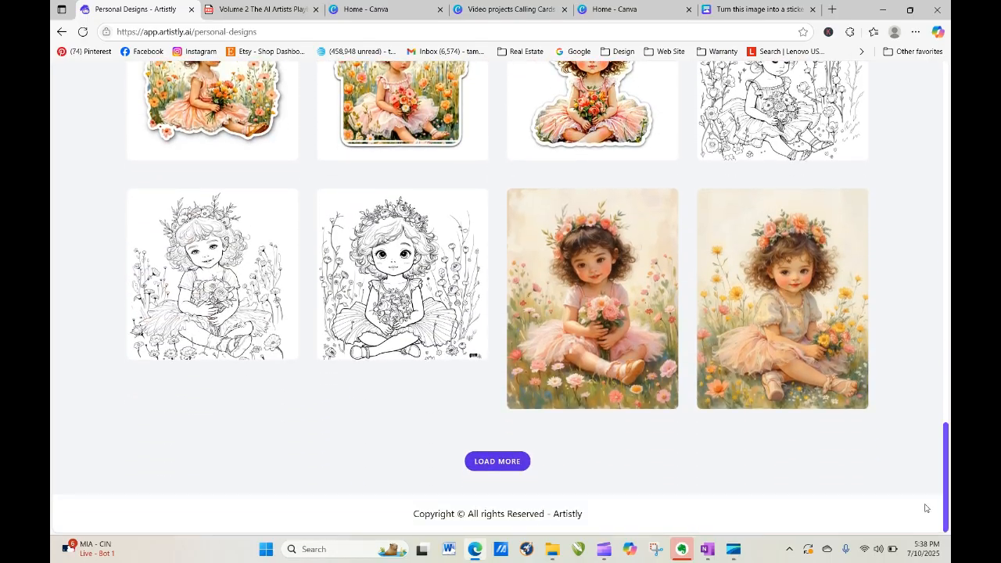
{"action": "left_click", "coordinate": [498, 462]}
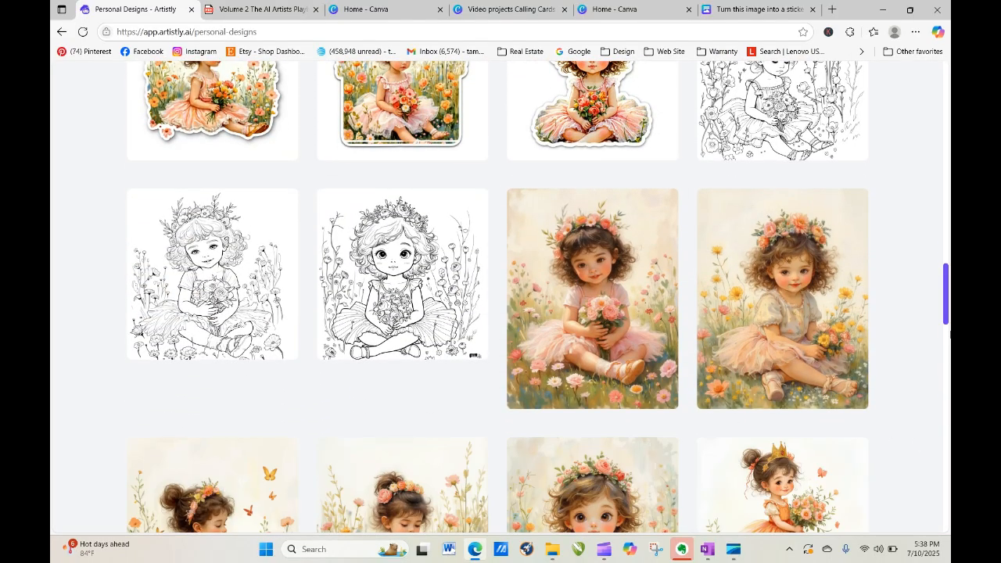
{"action": "scroll", "coordinate": [949, 302], "scroll_direction": "down", "scroll_amount": 1}
{"action": "scroll", "coordinate": [949, 302], "scroll_direction": "down", "scroll_amount": 3}
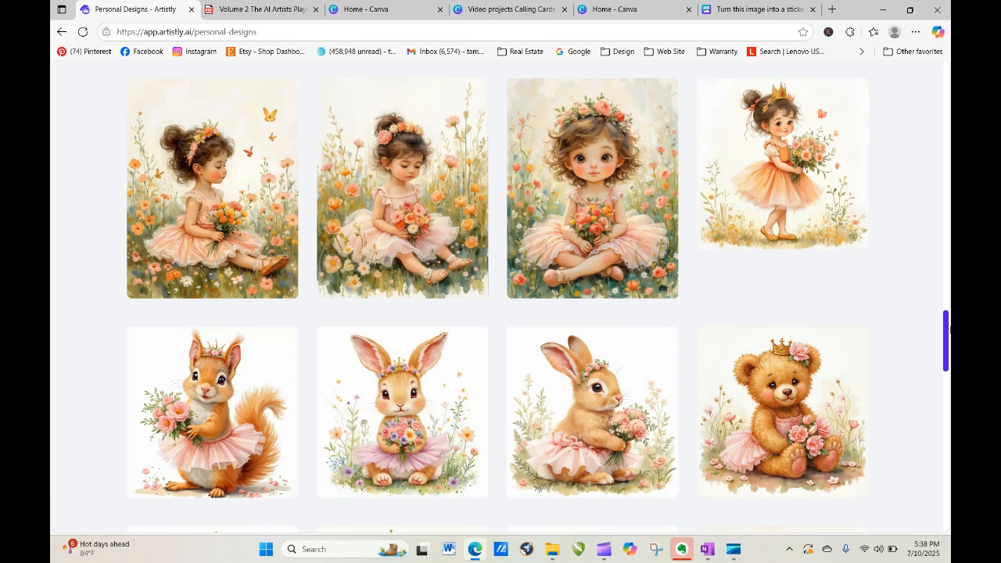
{"action": "mouse_move", "coordinate": [554, 219]}
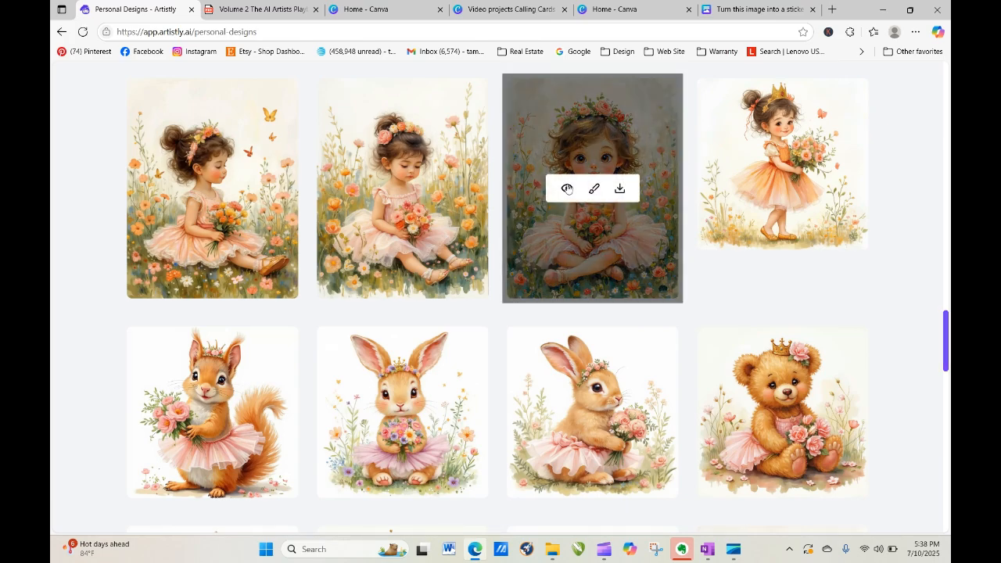
{"action": "left_click_drag", "start_coordinate": [947, 331], "coordinate": [943, 94]}
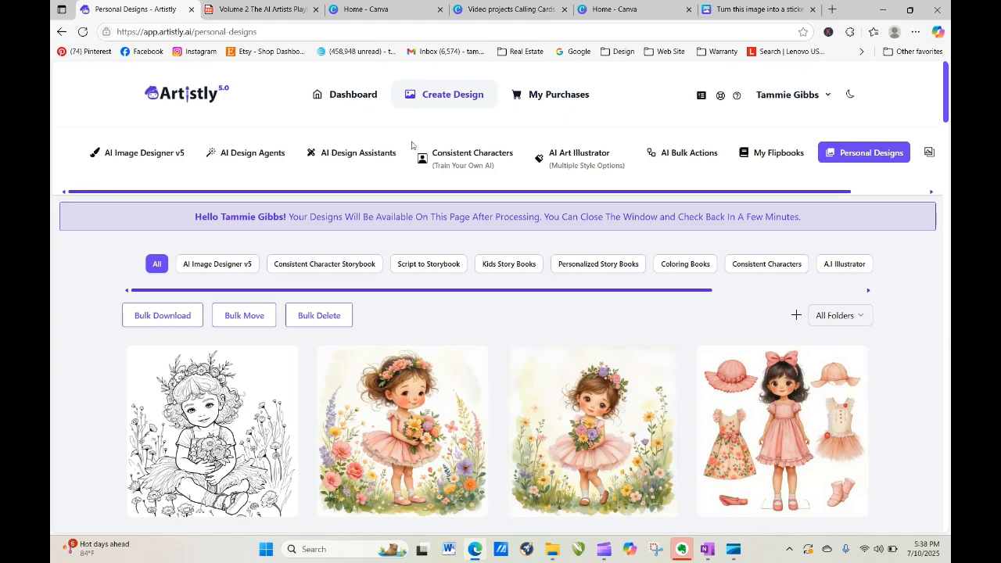
{"action": "left_click", "coordinate": [336, 153]}
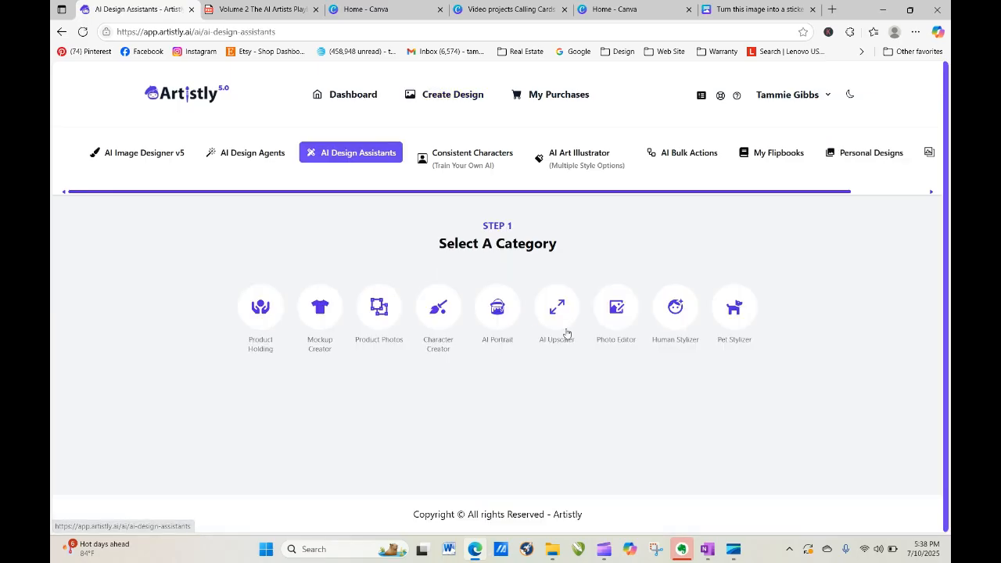
Load the sitting flower-girl image from the library into Artistly's Photo Editor.
{"action": "left_click", "coordinate": [604, 309]}
{"action": "left_click", "coordinate": [516, 436]}
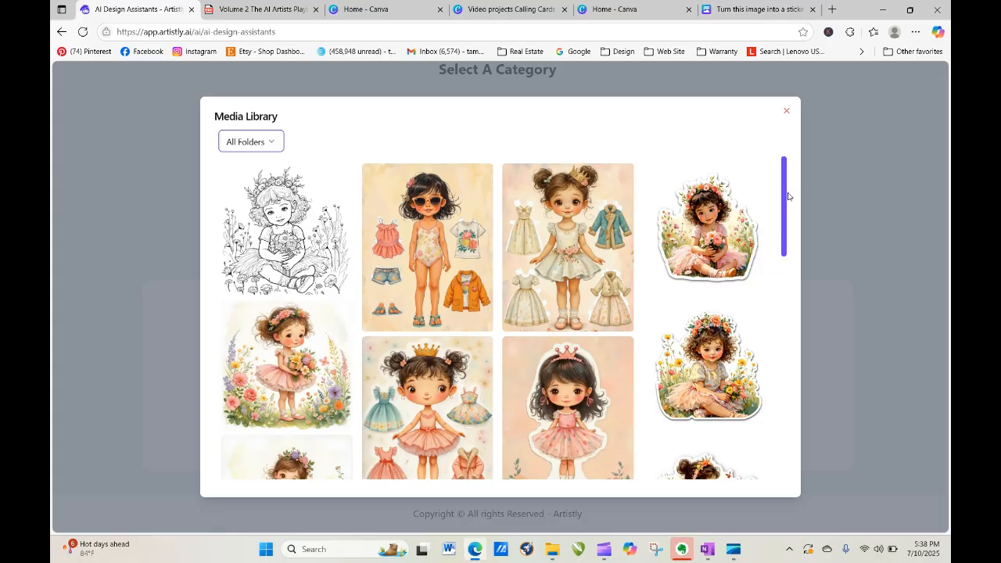
{"action": "left_click_drag", "start_coordinate": [789, 197], "coordinate": [782, 430]}
{"action": "left_click", "coordinate": [496, 463]}
{"action": "left_click_drag", "start_coordinate": [785, 196], "coordinate": [779, 316]}
{"action": "left_click", "coordinate": [550, 360]}
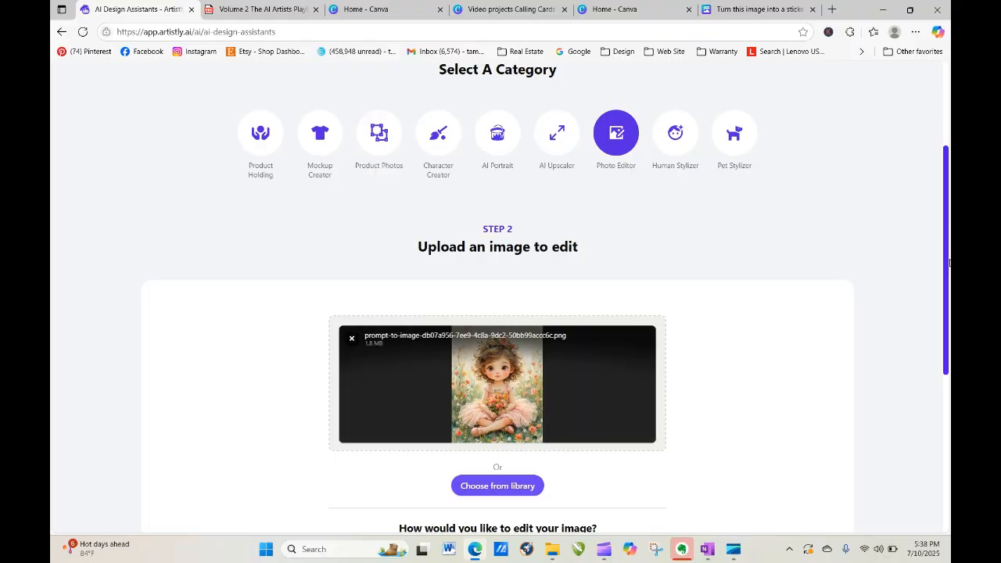
{"action": "left_click", "coordinate": [752, 15]}
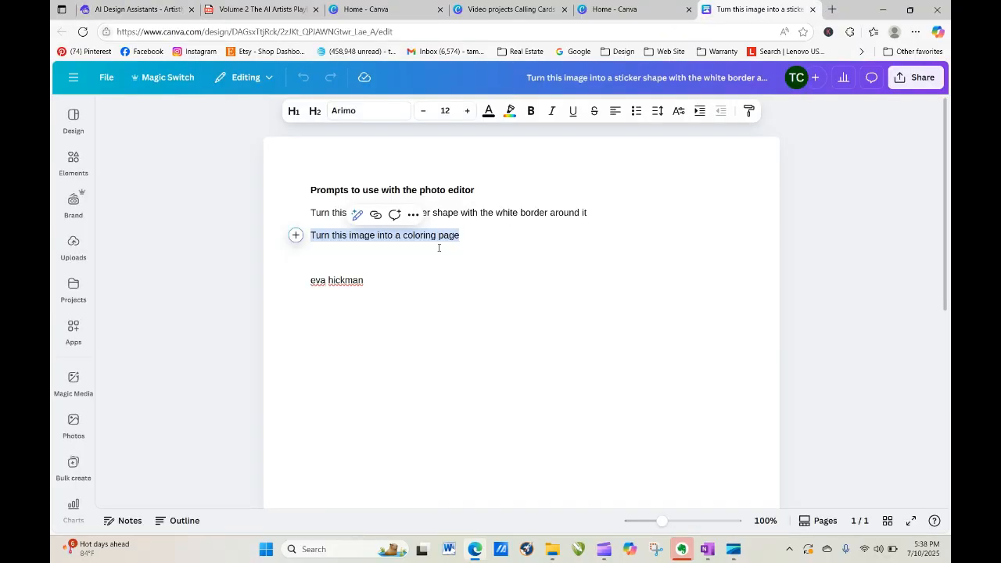
Copy the white-bordered sticker shape prompt line from the Canva prompts document.
{"action": "left_click", "coordinate": [516, 262]}
{"action": "left_click_drag", "start_coordinate": [310, 212], "coordinate": [605, 205]}
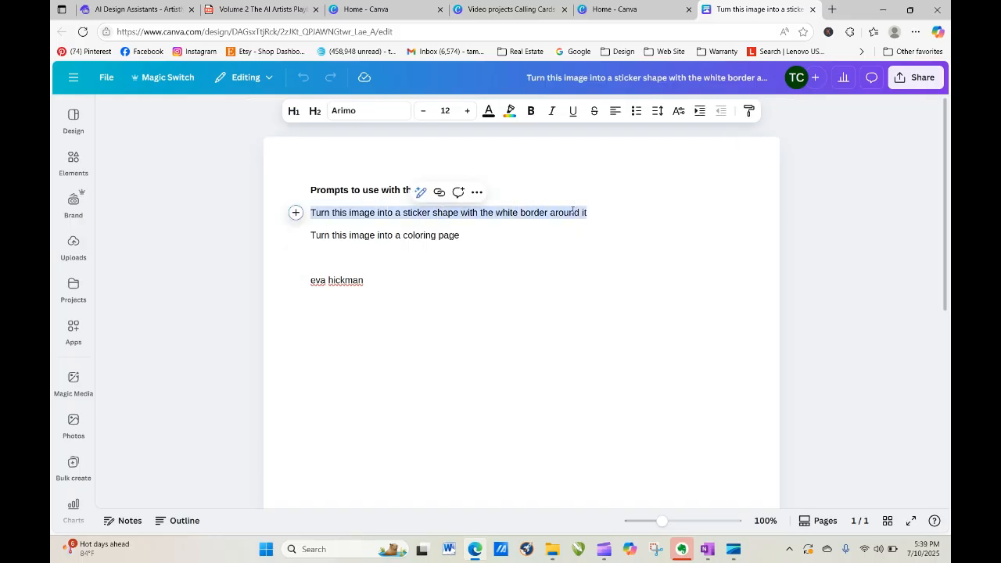
{"action": "right_click", "coordinate": [569, 217]}
{"action": "left_click", "coordinate": [609, 307]}
Paste the white-bordered sticker prompt into the prompt box for the flower-girl image.
{"action": "left_click", "coordinate": [109, 11]}
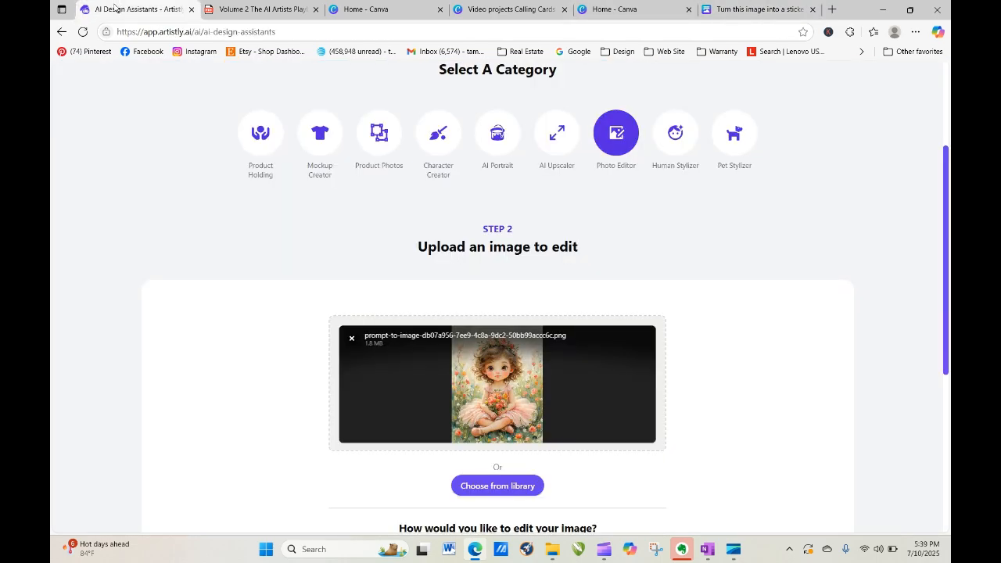
{"action": "left_click_drag", "start_coordinate": [944, 217], "coordinate": [944, 294]}
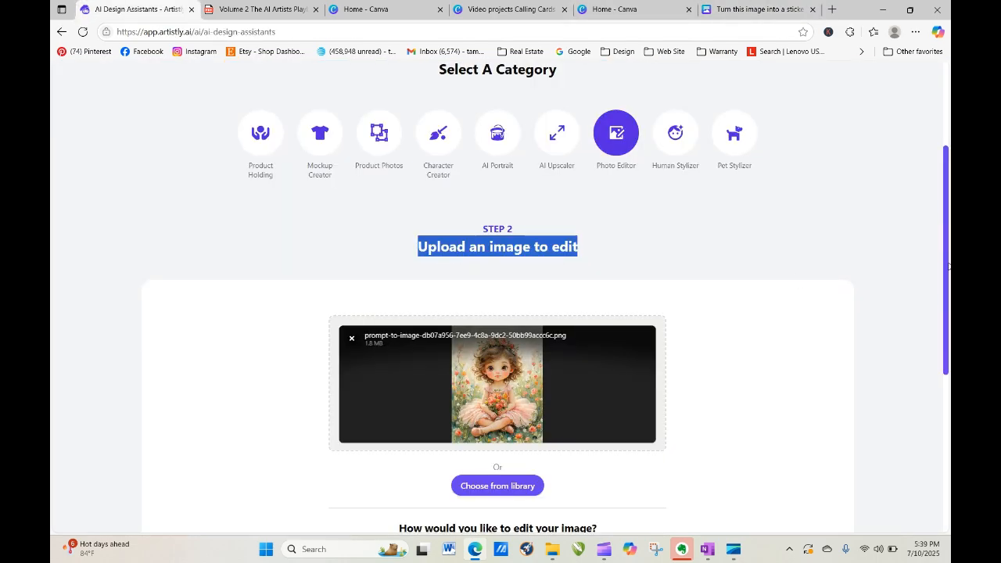
{"action": "left_click", "coordinate": [912, 347]}
{"action": "scroll", "coordinate": [946, 358], "scroll_direction": "down", "scroll_amount": 3}
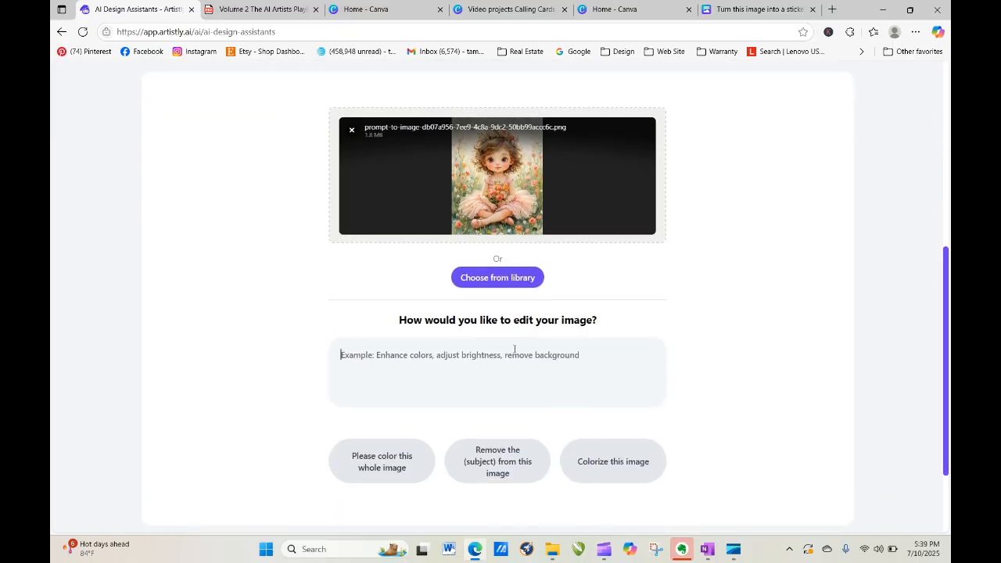
{"action": "right_click", "coordinate": [514, 348]}
{"action": "left_click", "coordinate": [537, 235]}
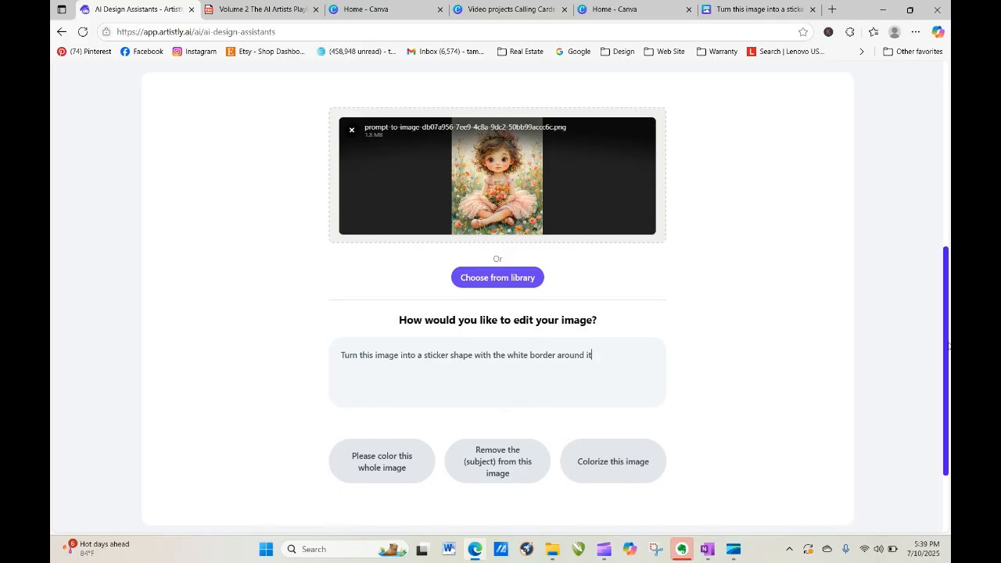
{"action": "left_click_drag", "start_coordinate": [949, 345], "coordinate": [949, 401]}
Generate the sticker design, refresh Personal Designs until it finishes, and preview the result.
{"action": "left_click", "coordinate": [516, 453]}
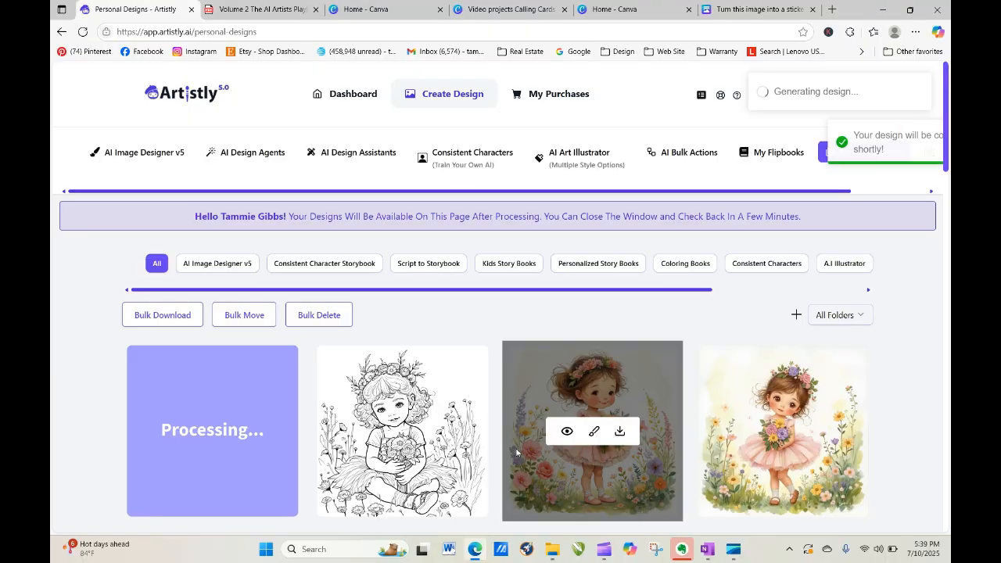
{"action": "left_click", "coordinate": [82, 32]}
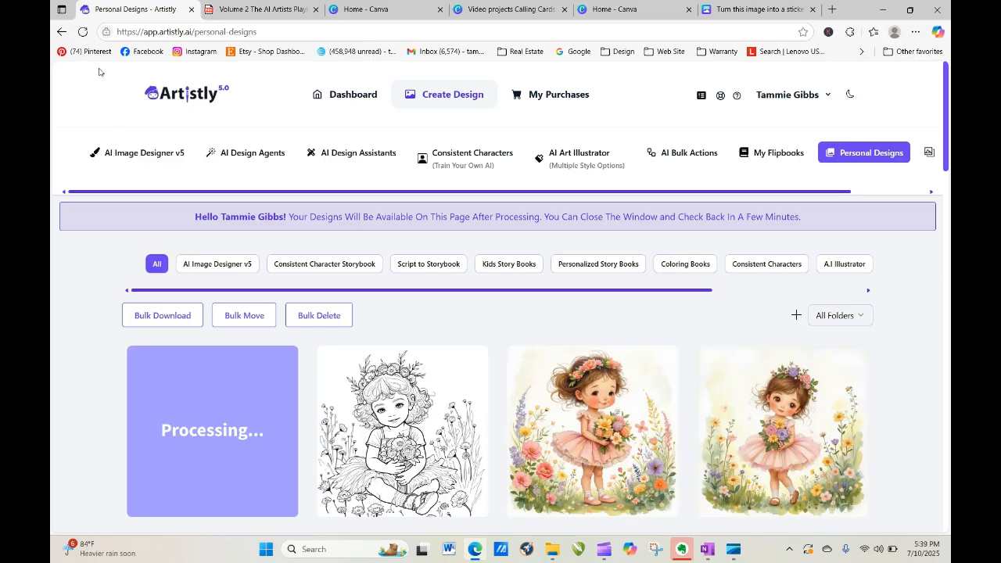
{"action": "left_click", "coordinate": [83, 32]}
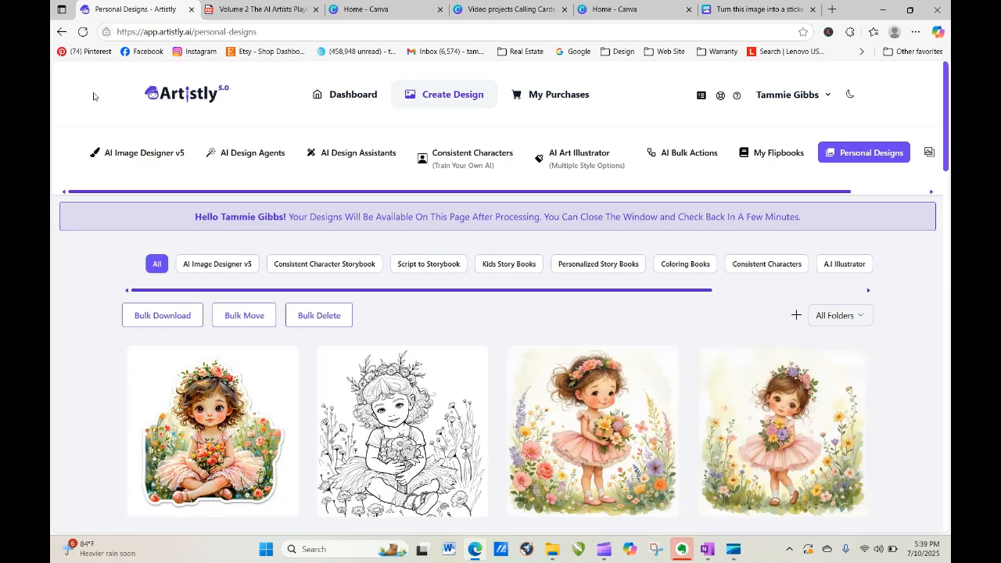
{"action": "mouse_move", "coordinate": [171, 490]}
{"action": "left_click", "coordinate": [187, 432]}
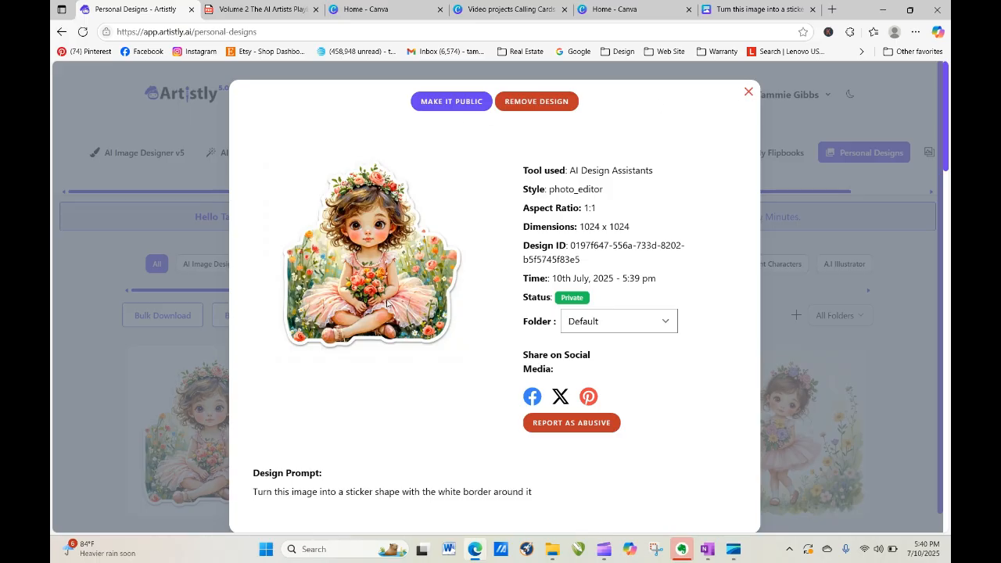
{"action": "left_click", "coordinate": [748, 93]}
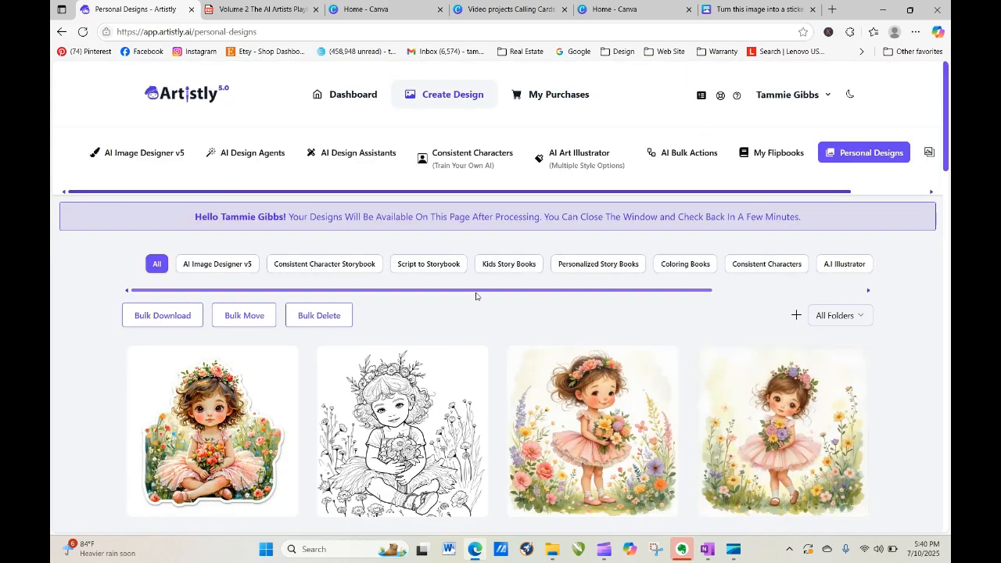
{"action": "mouse_move", "coordinate": [271, 414]}
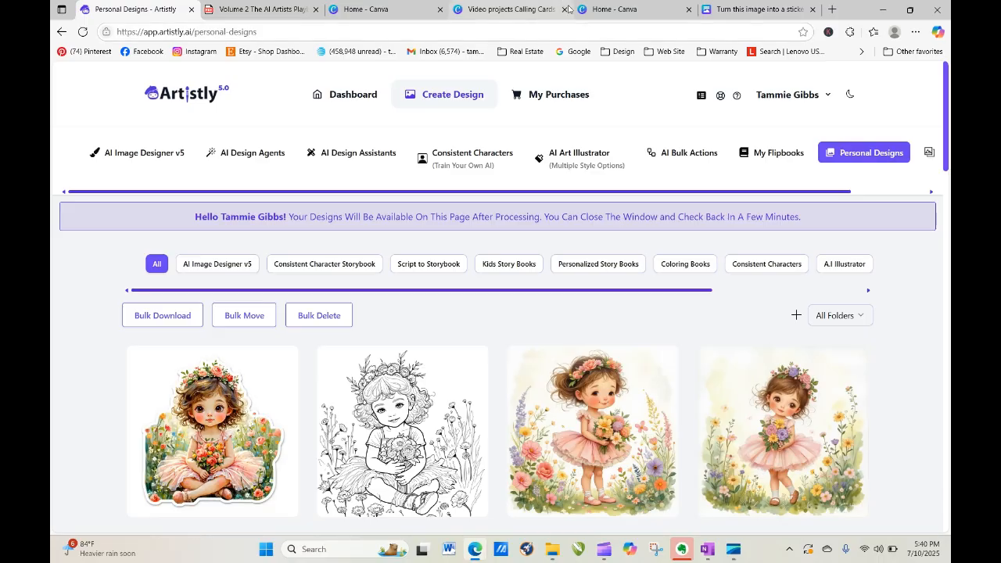
{"action": "left_click", "coordinate": [611, 11]}
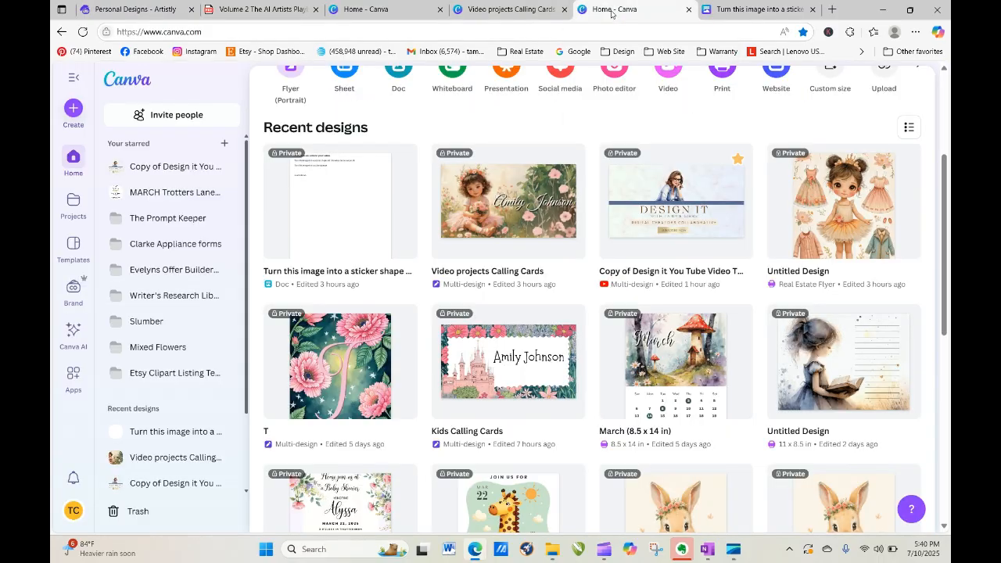
Open the Video projects Calling Cards design and duplicate page 1 as page 2.
{"action": "left_click", "coordinate": [528, 8]}
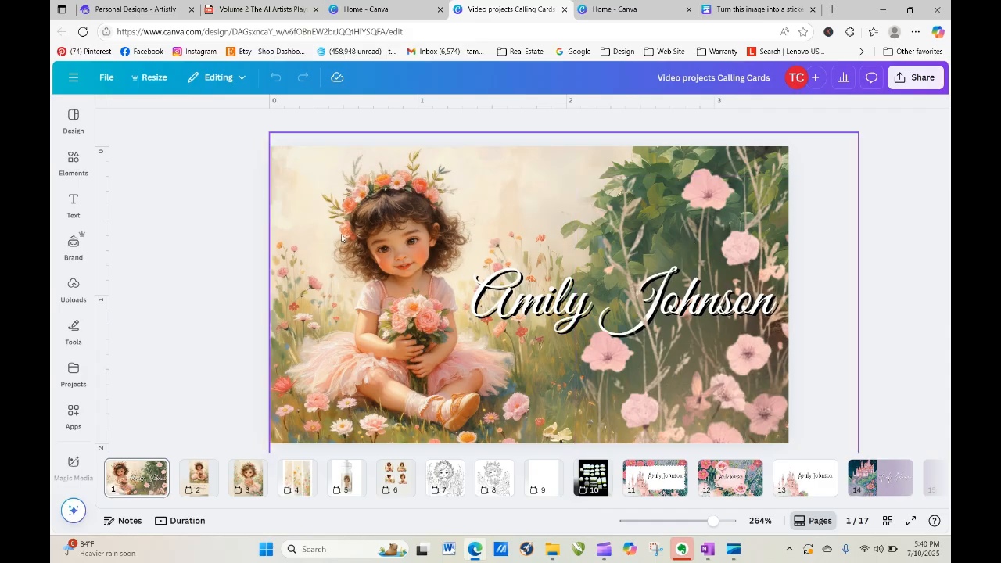
{"action": "left_click", "coordinate": [137, 478]}
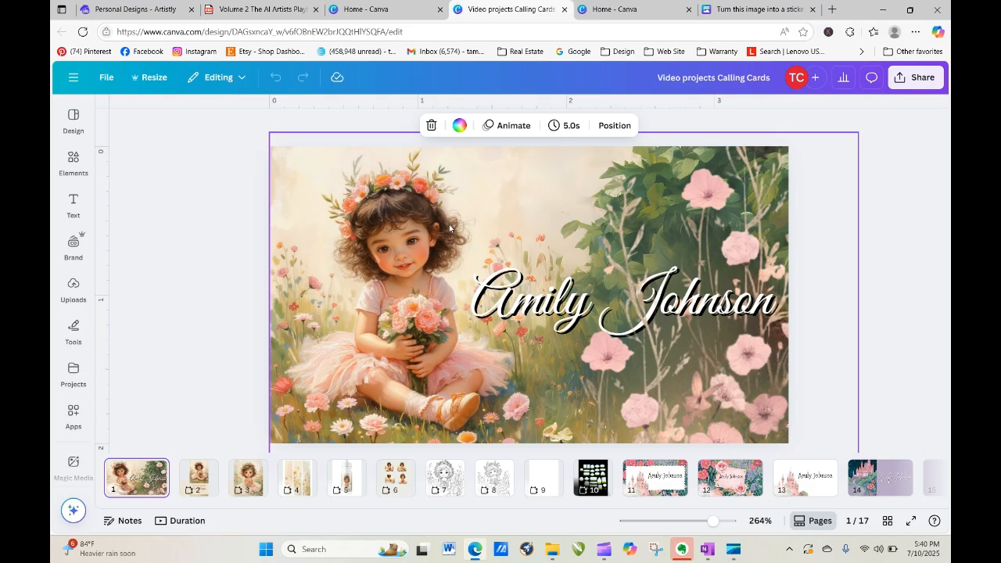
{"action": "left_click", "coordinate": [865, 216]}
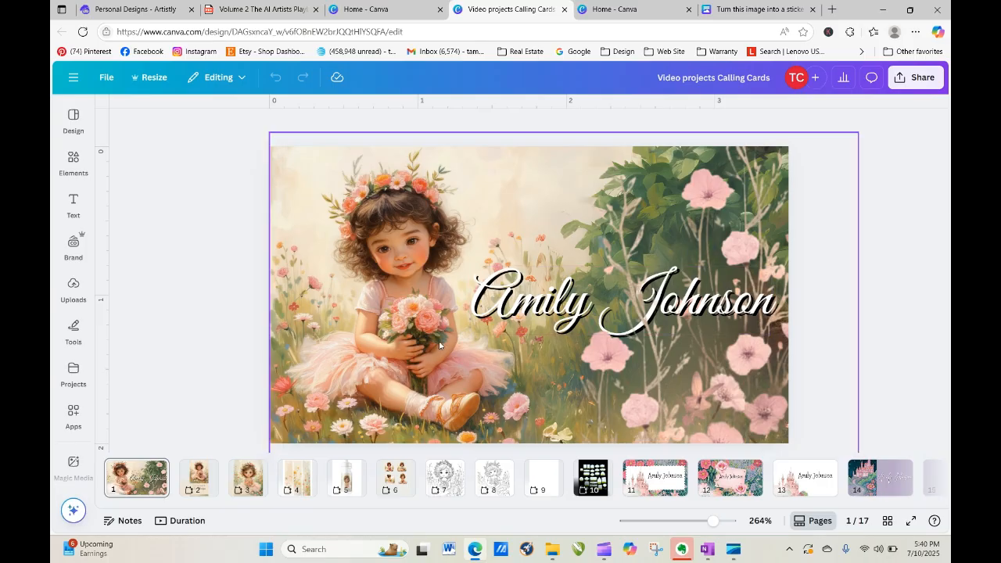
{"action": "left_click", "coordinate": [158, 468]}
{"action": "left_click", "coordinate": [235, 250]}
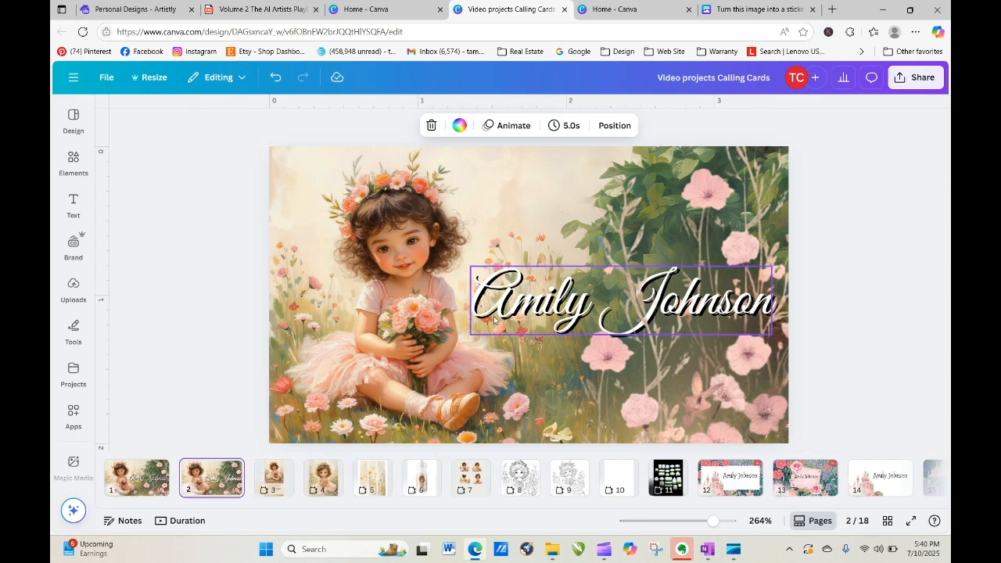
On page 2, delete the name text and pink-flower overlay, then reposition the background picture.
{"action": "left_click_drag", "start_coordinate": [693, 323], "coordinate": [224, 208]}
{"action": "key", "text": "Delete"}
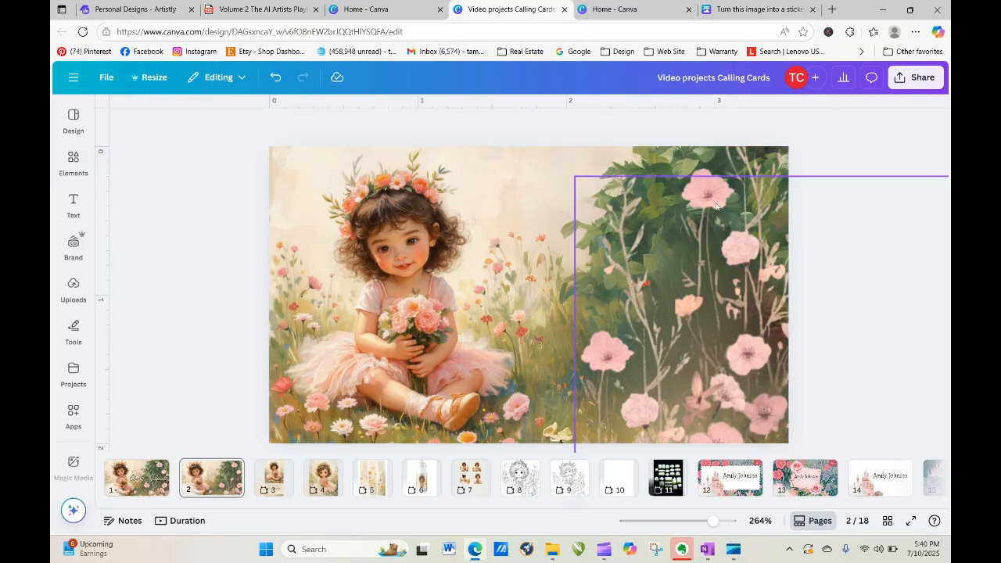
{"action": "left_click", "coordinate": [662, 240]}
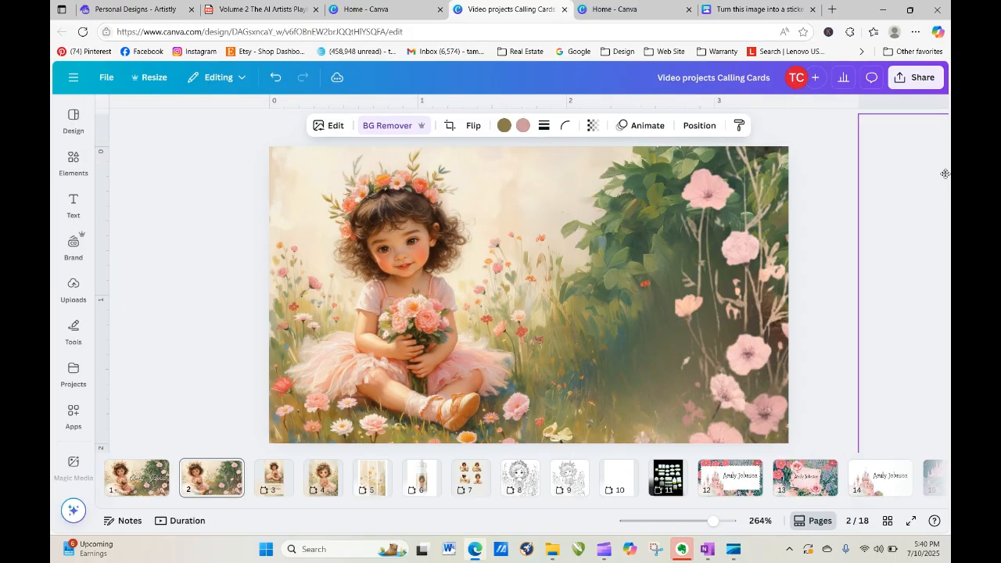
{"action": "left_click_drag", "start_coordinate": [865, 221], "coordinate": [867, 221]}
{"action": "left_click_drag", "start_coordinate": [728, 236], "coordinate": [919, 235]}
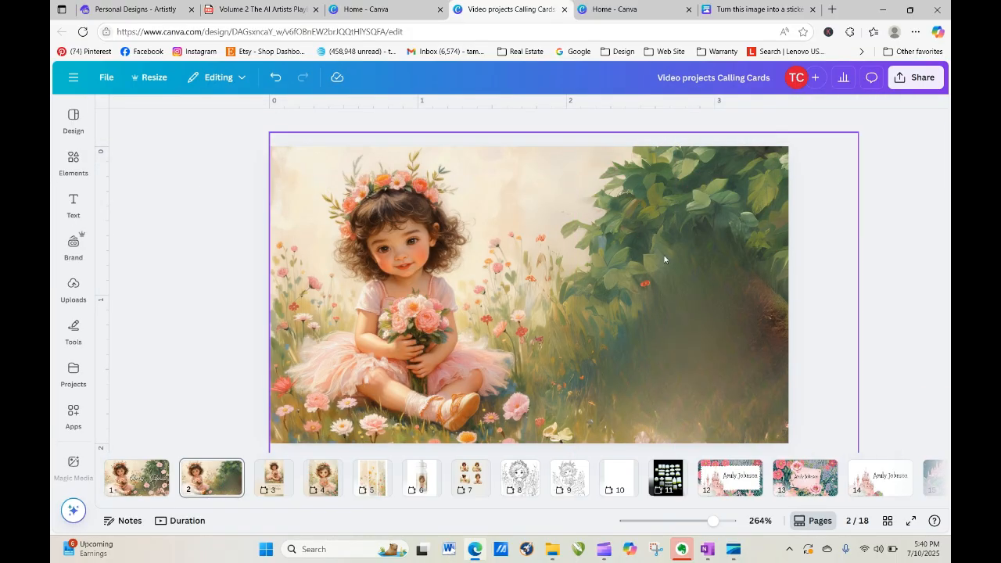
{"action": "left_click", "coordinate": [519, 311]}
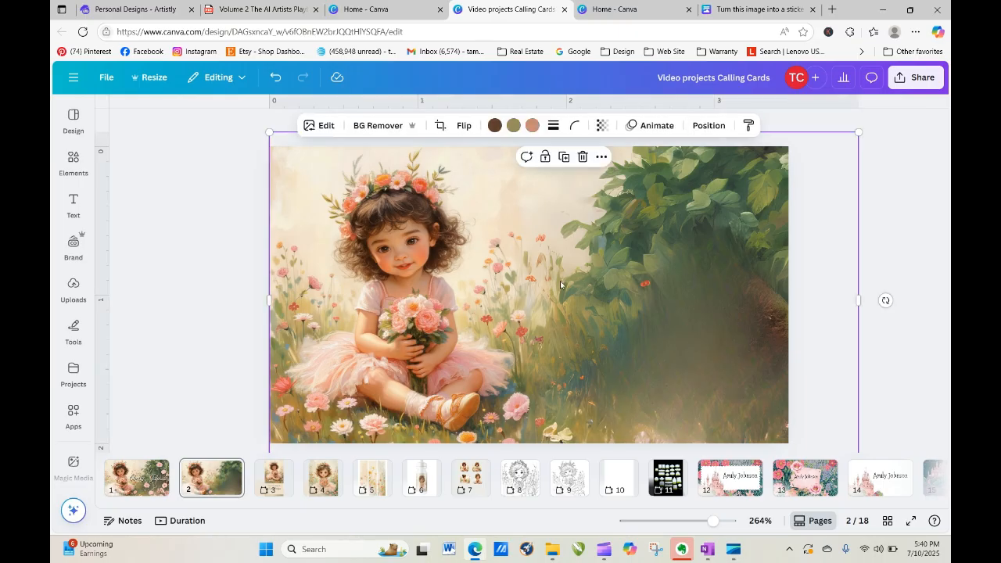
{"action": "mouse_move", "coordinate": [312, 264]}
{"action": "left_mouse_down"}
{"action": "mouse_move", "coordinate": [206, 280]}
{"action": "mouse_move", "coordinate": [333, 278]}
{"action": "mouse_move", "coordinate": [310, 271]}
{"action": "left_mouse_up"}
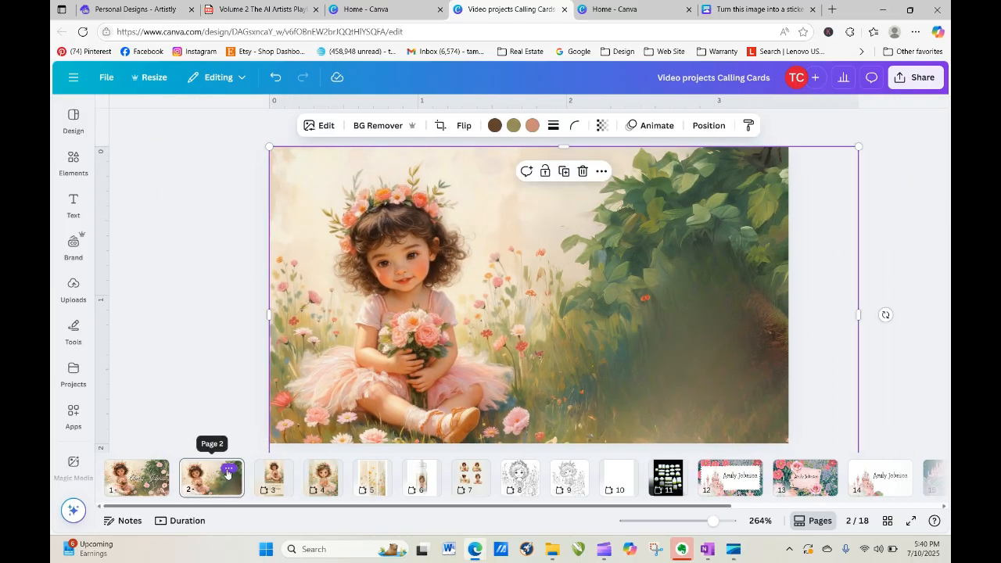
Add a blank page 3 and place the uploaded girl-in-flowers image on it.
{"action": "left_click", "coordinate": [228, 470]}
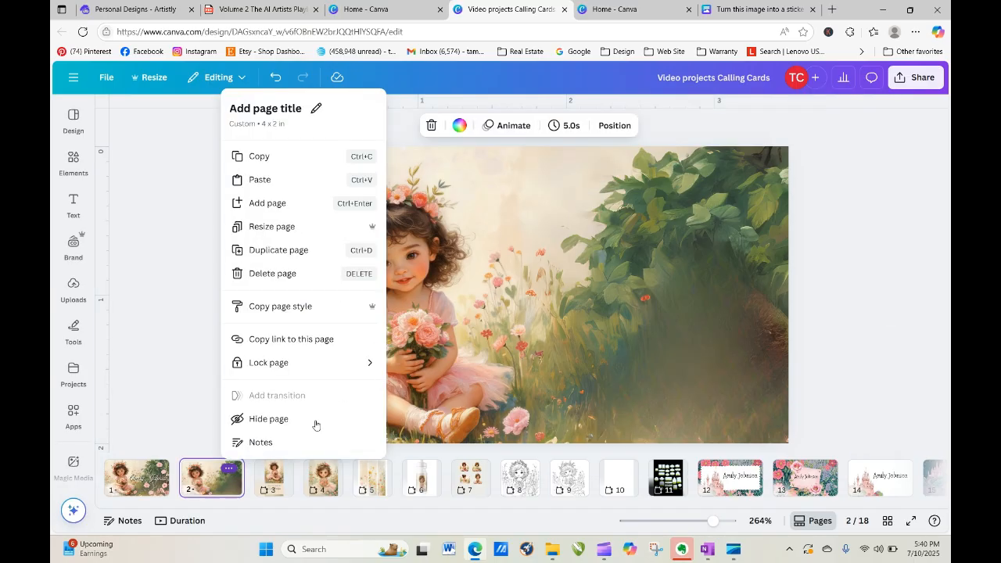
{"action": "left_click", "coordinate": [287, 210]}
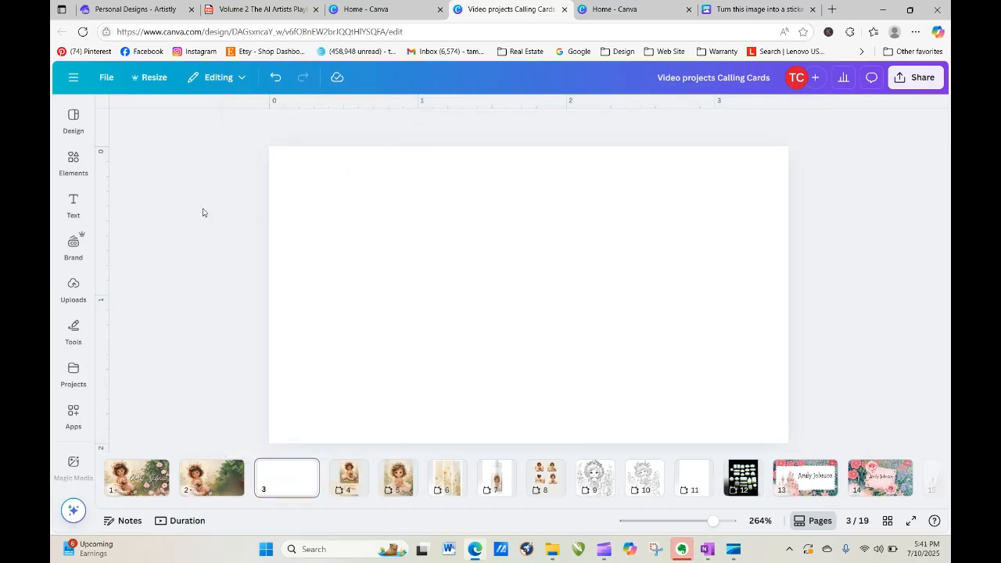
{"action": "left_click", "coordinate": [73, 289]}
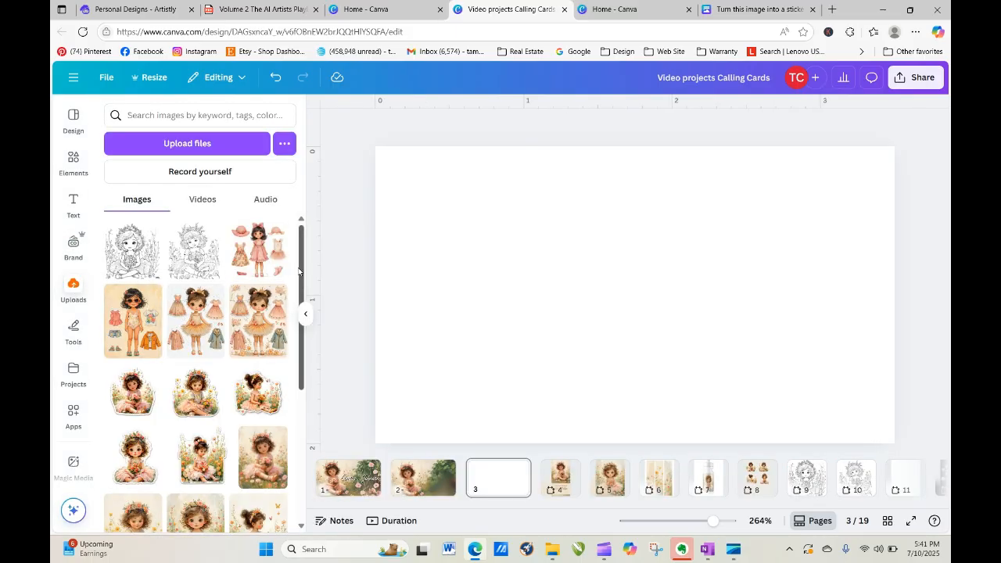
{"action": "scroll", "coordinate": [285, 404], "scroll_direction": "down", "scroll_amount": 5}
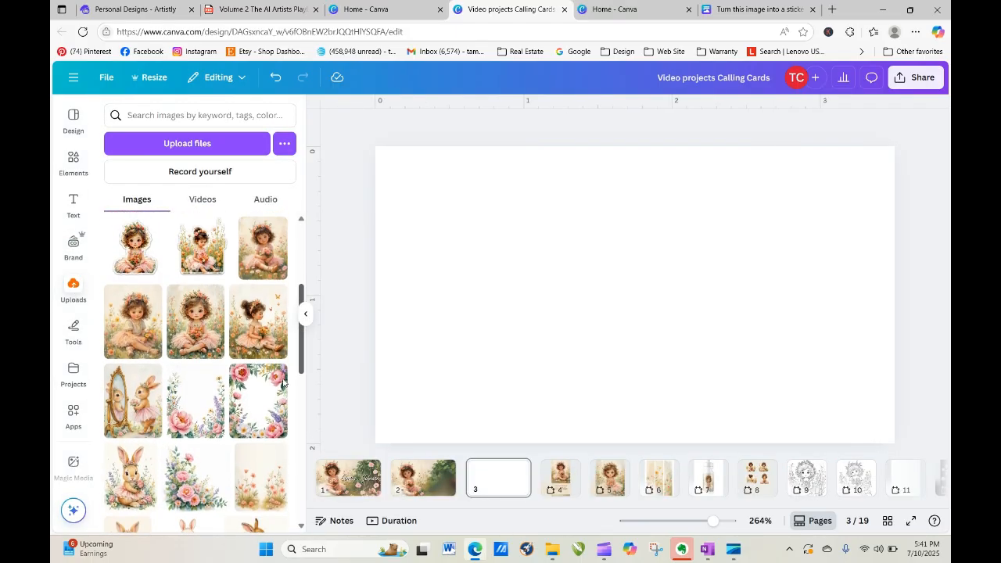
{"action": "left_click", "coordinate": [262, 248]}
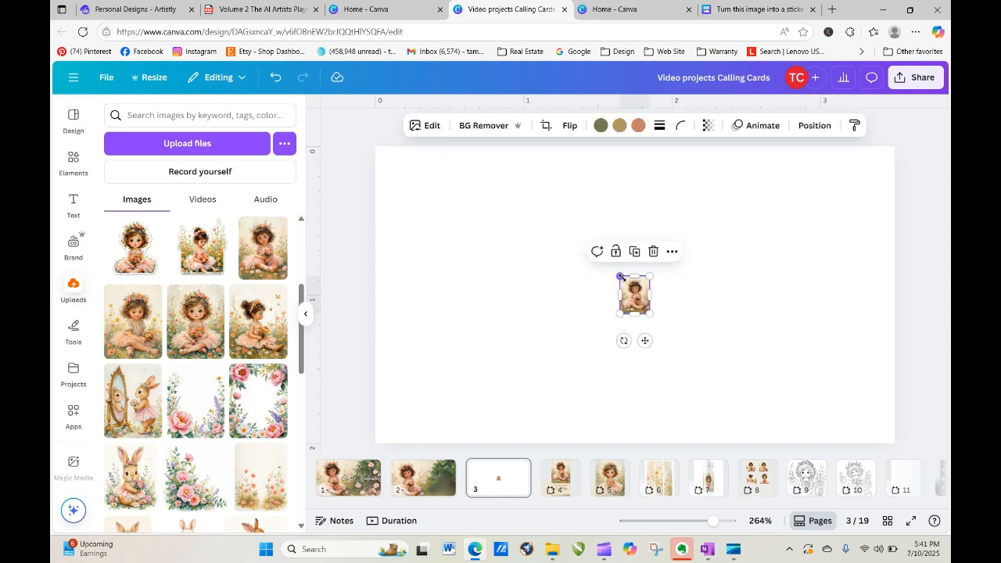
Resize the girl image to full page height and align it to the left edge.
{"action": "left_click_drag", "start_coordinate": [619, 276], "coordinate": [456, 208]}
{"action": "left_click_drag", "start_coordinate": [649, 315], "coordinate": [750, 443]}
{"action": "left_click_drag", "start_coordinate": [633, 338], "coordinate": [490, 336]}
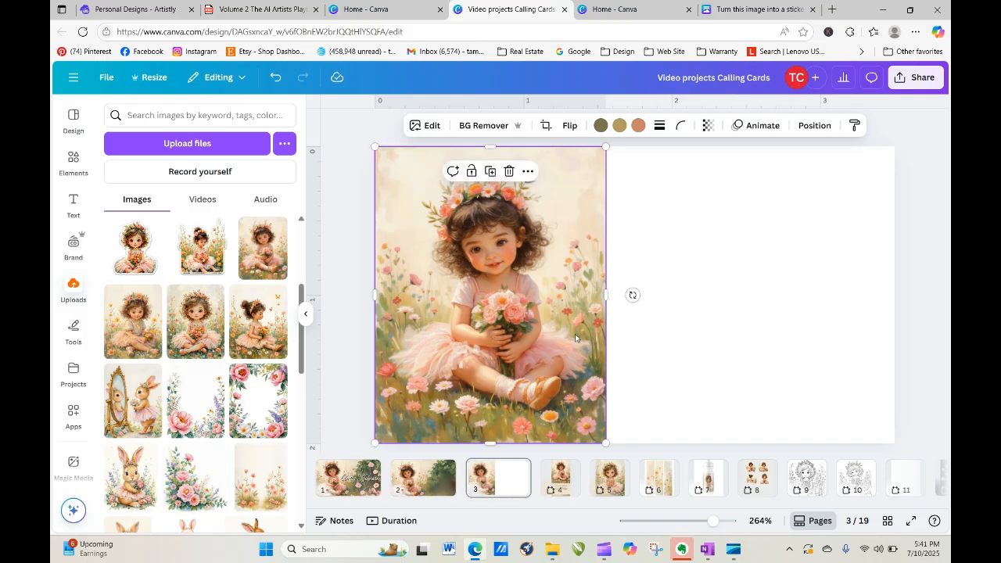
{"action": "left_click_drag", "start_coordinate": [611, 293], "coordinate": [608, 283]}
{"action": "left_click", "coordinate": [629, 295]}
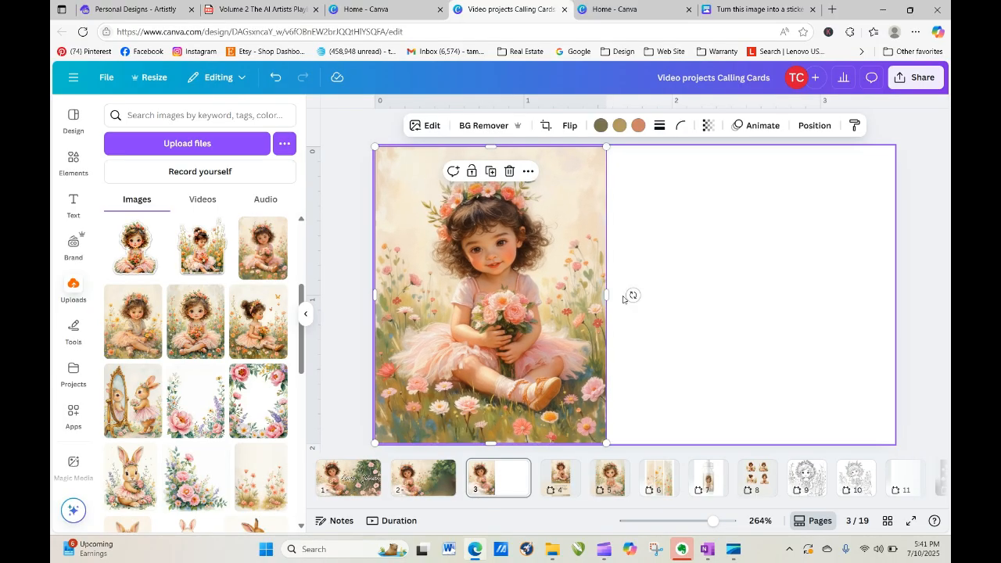
{"action": "left_click", "coordinate": [400, 236]}
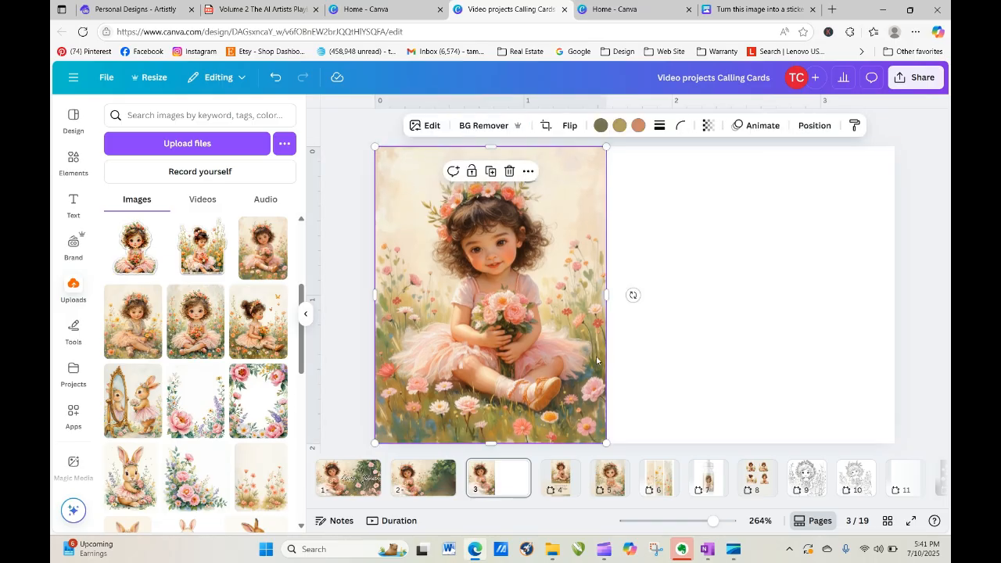
{"action": "left_click", "coordinate": [359, 247]}
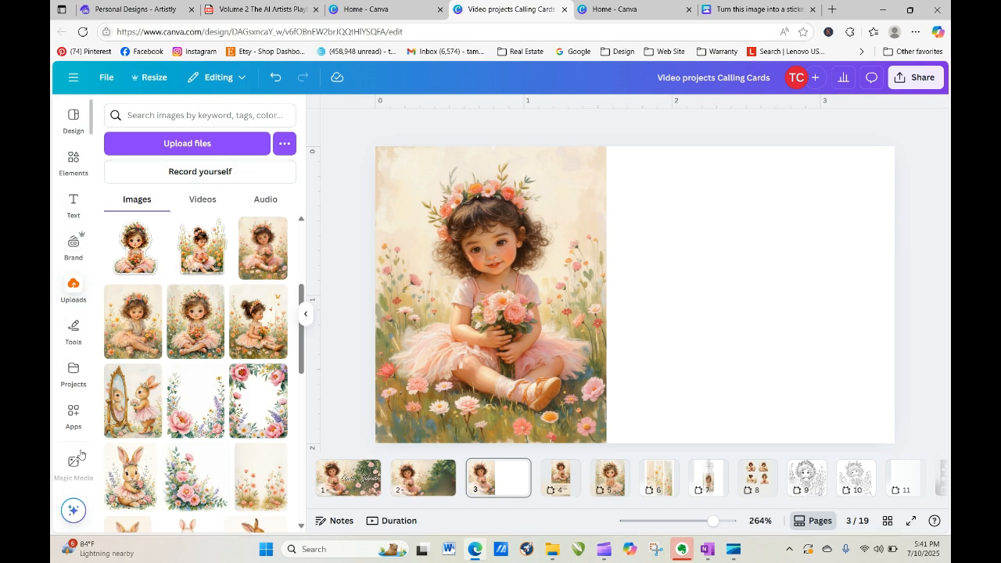
{"action": "left_click", "coordinate": [426, 153]}
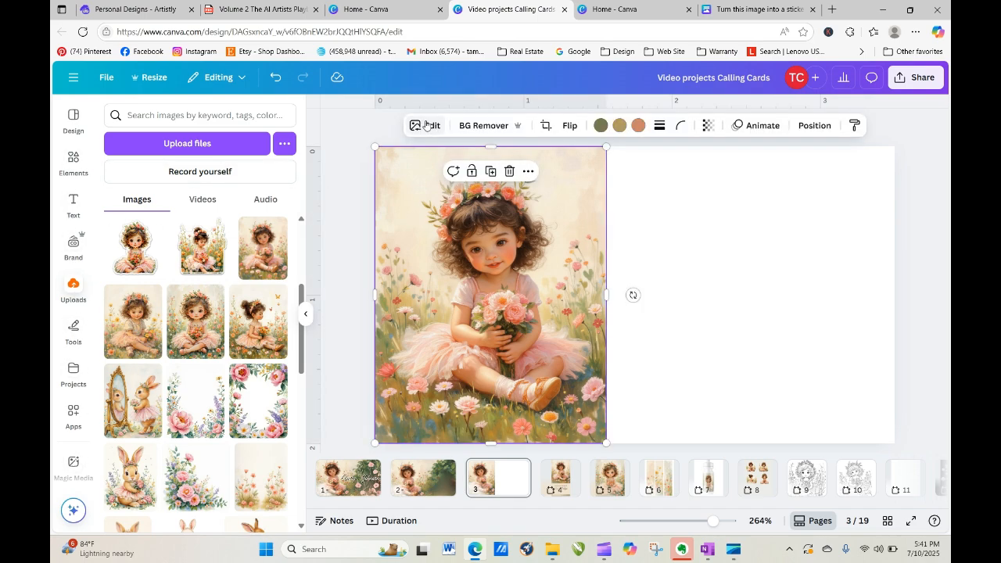
Magic Expand the flower-girl image across the full width of page 3 and accept a result.
{"action": "left_click", "coordinate": [429, 125]}
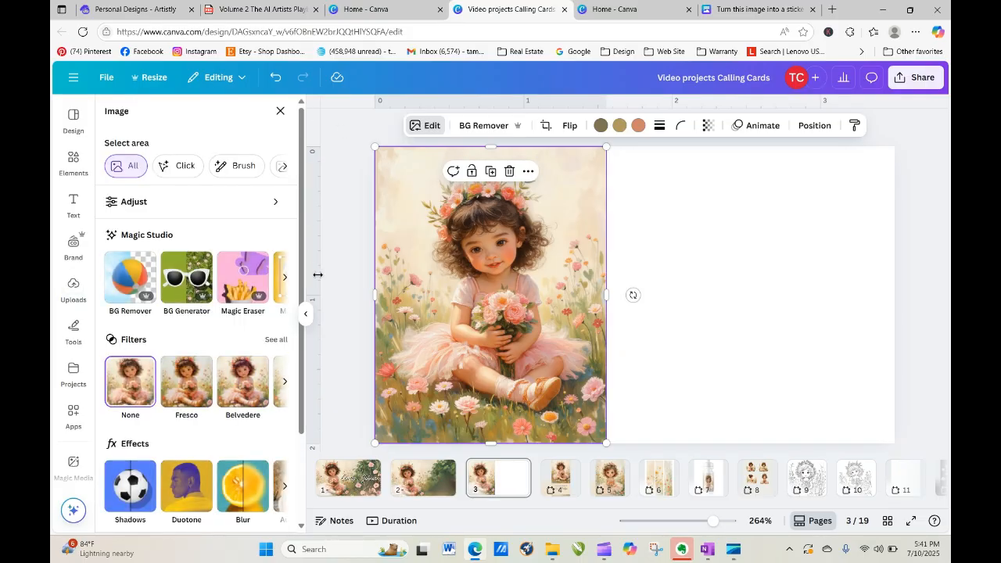
{"action": "left_click", "coordinate": [285, 278]}
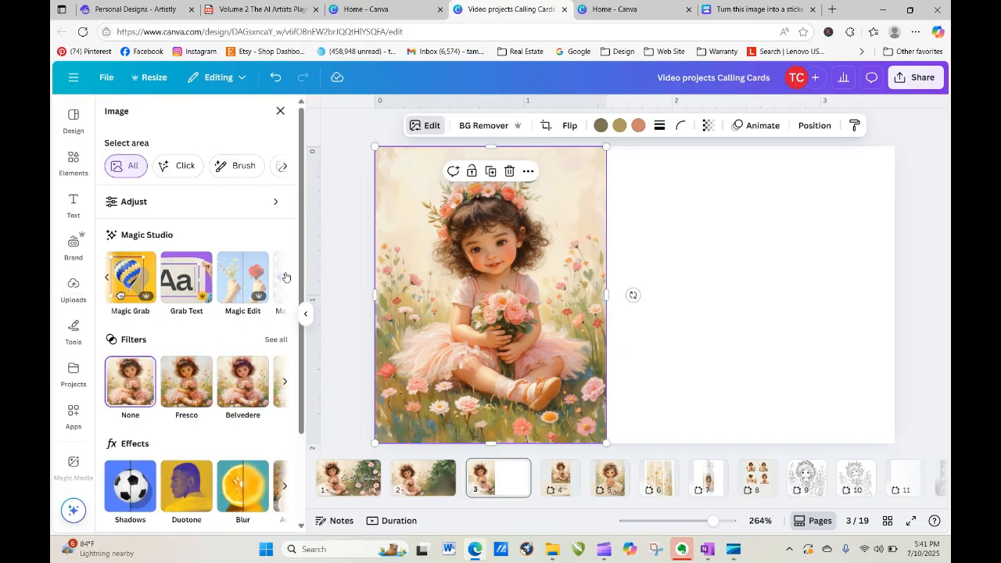
{"action": "left_click", "coordinate": [282, 279]}
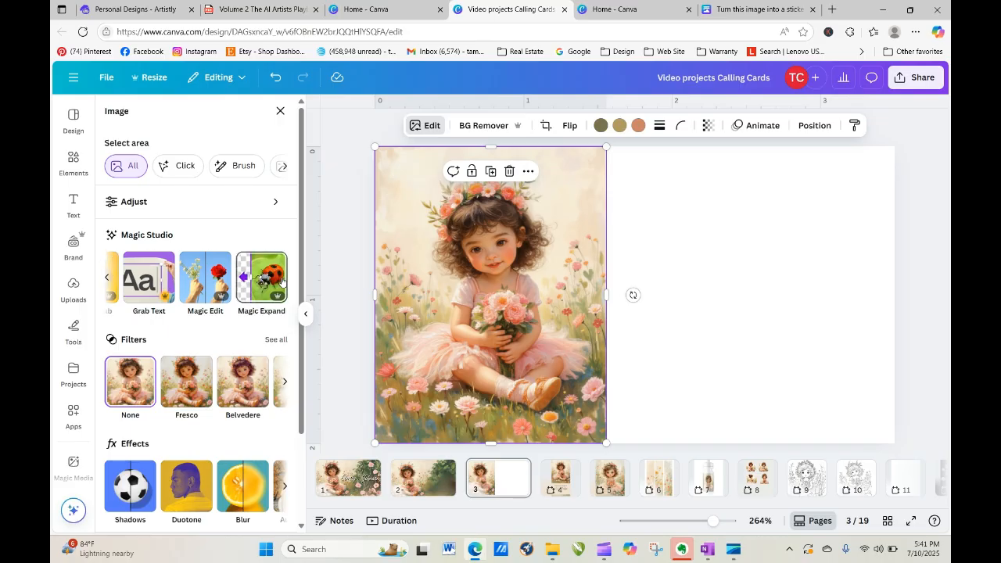
{"action": "left_click", "coordinate": [266, 279]}
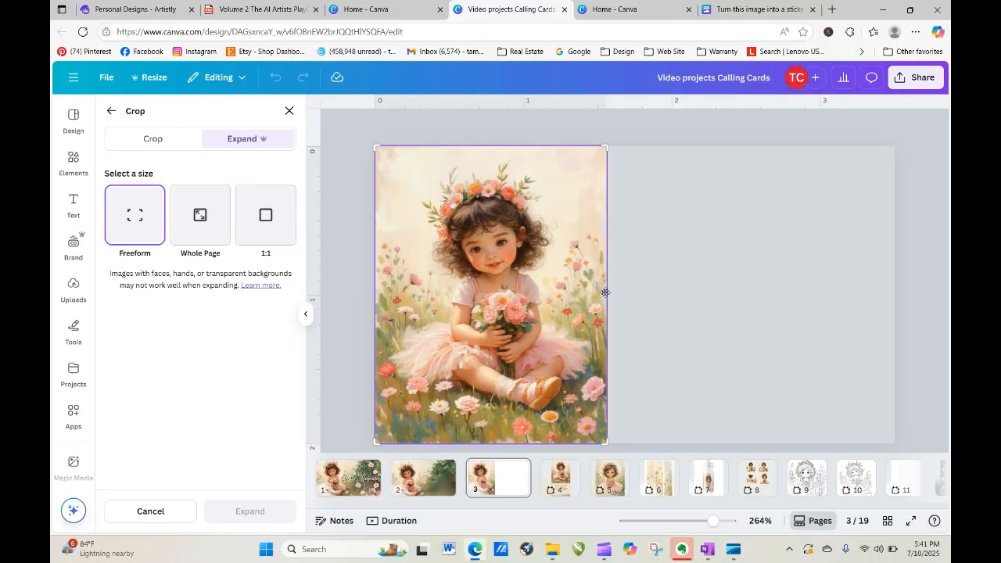
{"action": "left_click_drag", "start_coordinate": [605, 147], "coordinate": [893, 146]}
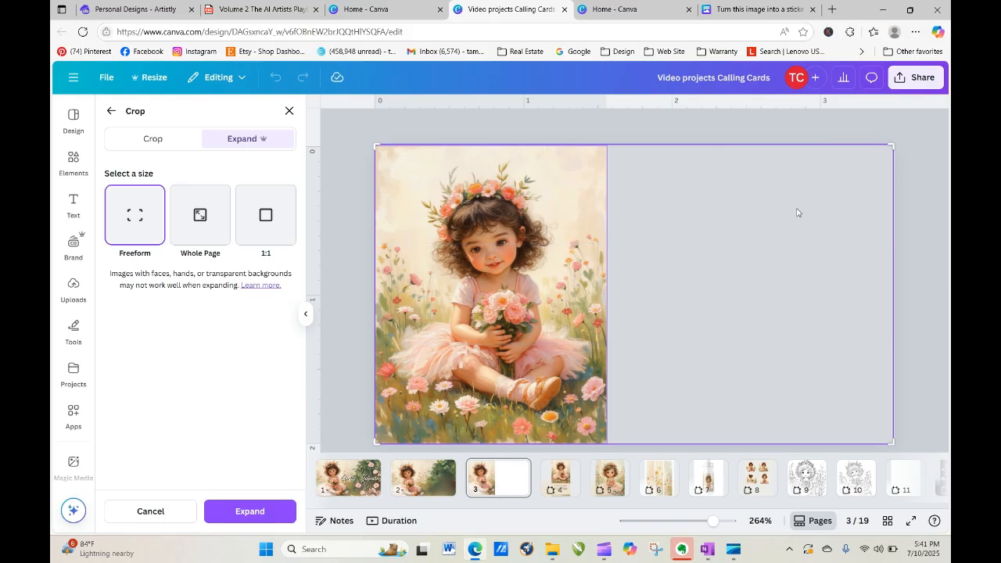
{"action": "left_click", "coordinate": [240, 511]}
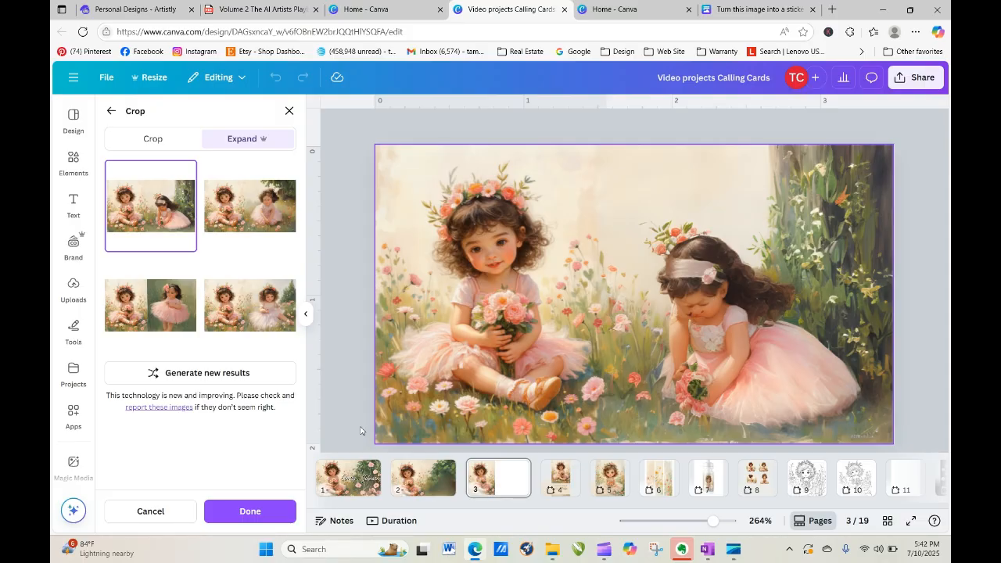
{"action": "left_click", "coordinate": [251, 511]}
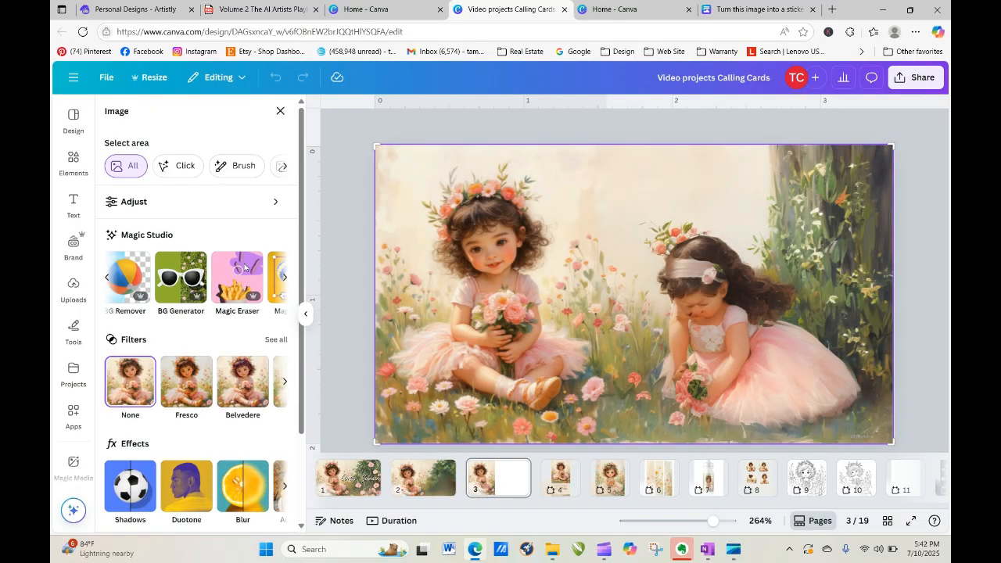
Use Magic Eraser to remove the second girl and the leftover shapes in the lower right.
{"action": "left_click", "coordinate": [235, 273]}
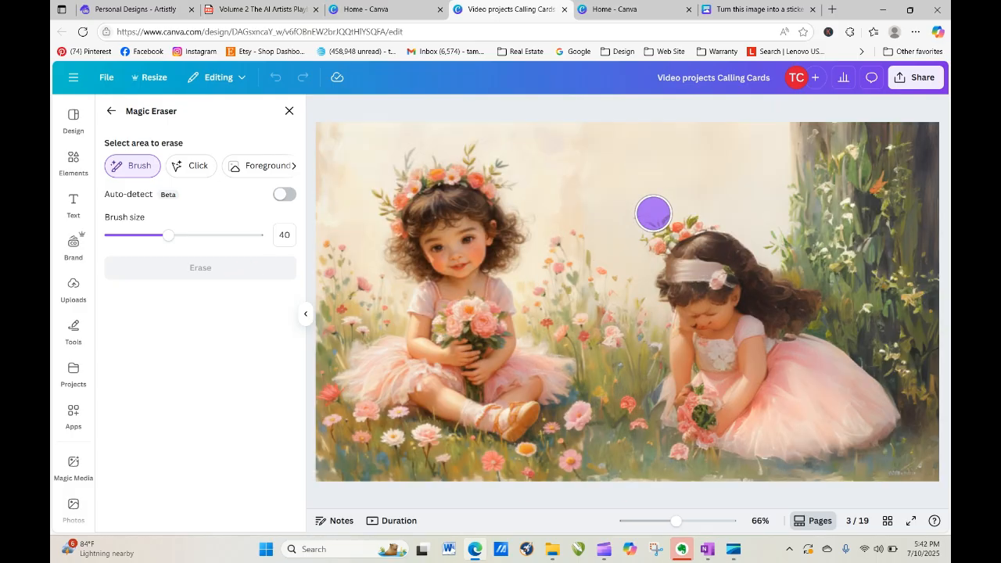
{"action": "mouse_move", "coordinate": [654, 213]}
{"action": "left_mouse_down"}
{"action": "mouse_move", "coordinate": [669, 424]}
{"action": "mouse_move", "coordinate": [751, 447]}
{"action": "mouse_move", "coordinate": [693, 449]}
{"action": "mouse_move", "coordinate": [796, 464]}
{"action": "mouse_move", "coordinate": [881, 424]}
{"action": "mouse_move", "coordinate": [890, 413]}
{"action": "mouse_move", "coordinate": [822, 350]}
{"action": "mouse_move", "coordinate": [808, 286]}
{"action": "mouse_move", "coordinate": [745, 249]}
{"action": "left_mouse_up"}
{"action": "mouse_move", "coordinate": [691, 224]}
{"action": "left_mouse_down"}
{"action": "mouse_move", "coordinate": [727, 267]}
{"action": "mouse_move", "coordinate": [822, 419]}
{"action": "mouse_move", "coordinate": [756, 288]}
{"action": "mouse_move", "coordinate": [817, 347]}
{"action": "mouse_move", "coordinate": [833, 404]}
{"action": "mouse_move", "coordinate": [811, 428]}
{"action": "mouse_move", "coordinate": [733, 358]}
{"action": "mouse_move", "coordinate": [689, 233]}
{"action": "mouse_move", "coordinate": [678, 254]}
{"action": "mouse_move", "coordinate": [692, 407]}
{"action": "mouse_move", "coordinate": [792, 410]}
{"action": "mouse_move", "coordinate": [747, 377]}
{"action": "mouse_move", "coordinate": [693, 300]}
{"action": "mouse_move", "coordinate": [695, 371]}
{"action": "mouse_move", "coordinate": [733, 425]}
{"action": "mouse_move", "coordinate": [763, 388]}
{"action": "mouse_move", "coordinate": [725, 315]}
{"action": "mouse_move", "coordinate": [714, 385]}
{"action": "mouse_move", "coordinate": [684, 449]}
{"action": "left_mouse_up"}
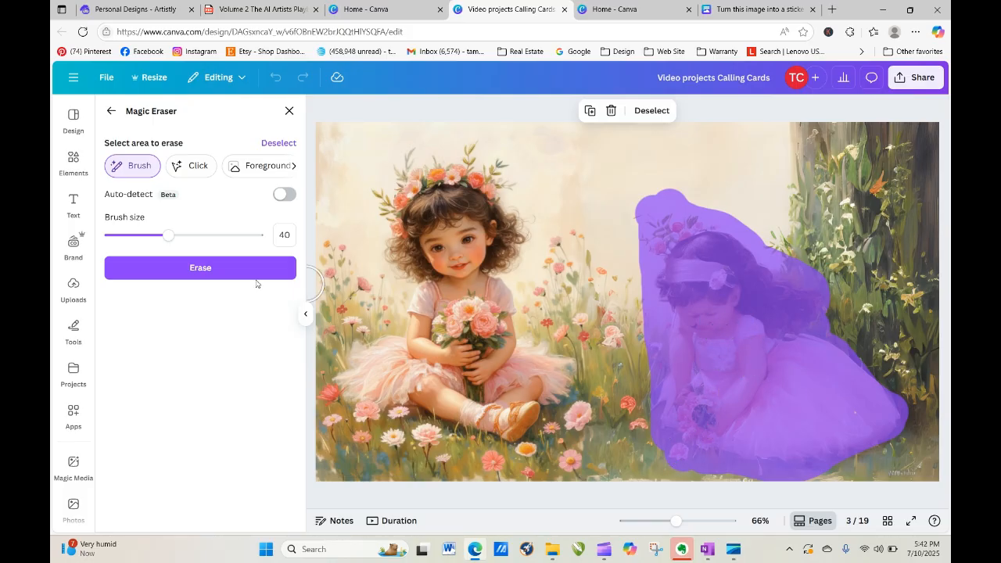
{"action": "left_click", "coordinate": [232, 269]}
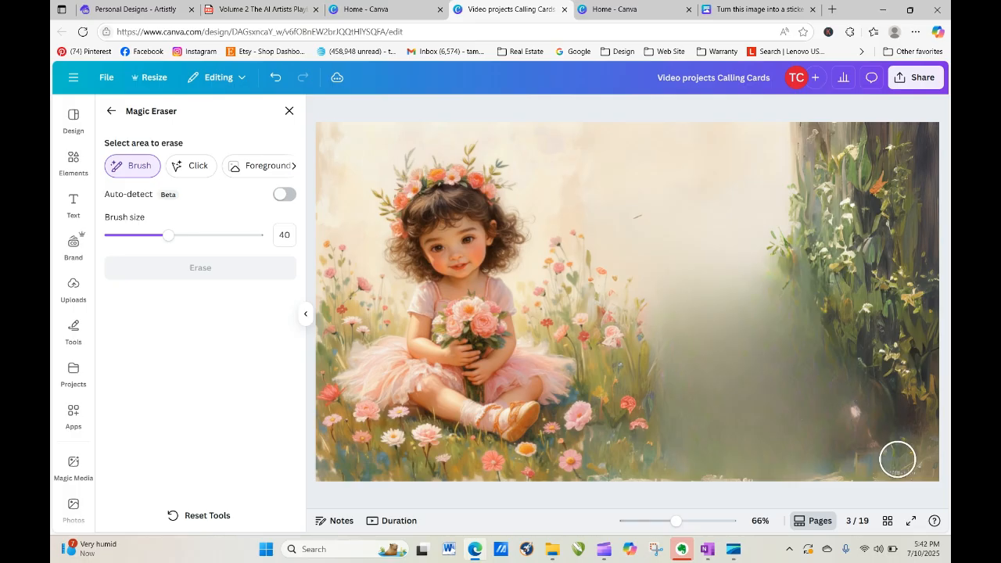
{"action": "left_click", "coordinate": [897, 455]}
{"action": "mouse_move", "coordinate": [897, 456]}
{"action": "left_mouse_down"}
{"action": "mouse_move", "coordinate": [859, 432]}
{"action": "mouse_move", "coordinate": [849, 404]}
{"action": "mouse_move", "coordinate": [872, 441]}
{"action": "mouse_move", "coordinate": [851, 466]}
{"action": "mouse_move", "coordinate": [813, 467]}
{"action": "mouse_move", "coordinate": [922, 461]}
{"action": "mouse_move", "coordinate": [870, 415]}
{"action": "mouse_move", "coordinate": [853, 418]}
{"action": "mouse_move", "coordinate": [843, 461]}
{"action": "mouse_move", "coordinate": [793, 474]}
{"action": "mouse_move", "coordinate": [692, 470]}
{"action": "mouse_move", "coordinate": [681, 430]}
{"action": "mouse_move", "coordinate": [708, 404]}
{"action": "mouse_move", "coordinate": [724, 330]}
{"action": "mouse_move", "coordinate": [778, 367]}
{"action": "mouse_move", "coordinate": [770, 280]}
{"action": "mouse_move", "coordinate": [801, 343]}
{"action": "mouse_move", "coordinate": [886, 445]}
{"action": "left_mouse_up"}
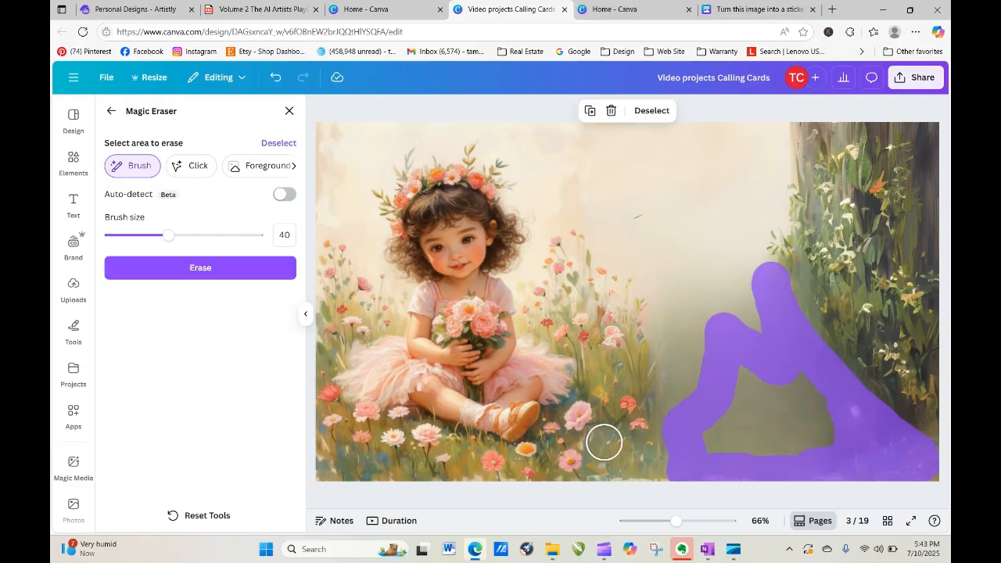
{"action": "left_click", "coordinate": [235, 269]}
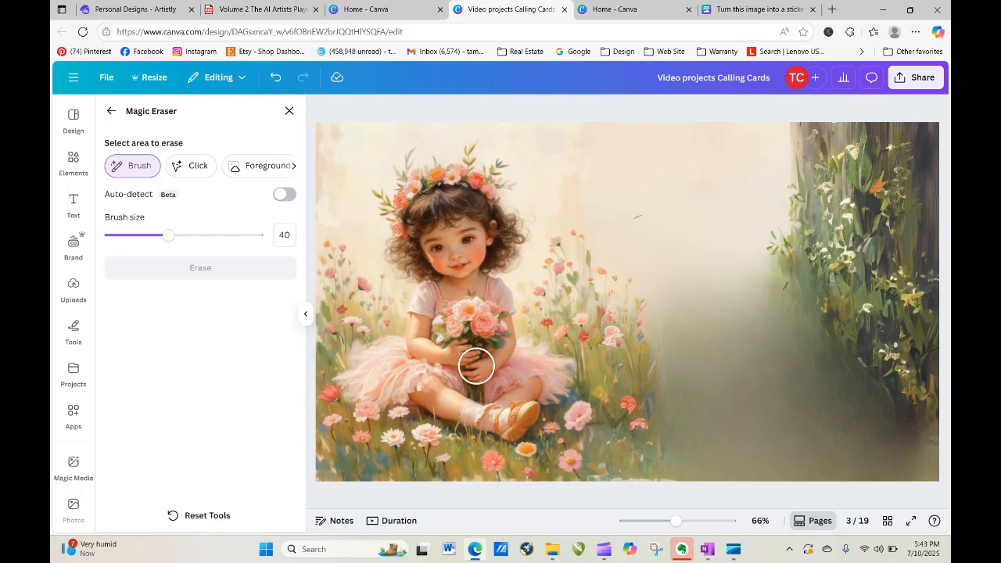
{"action": "left_click", "coordinate": [112, 108]}
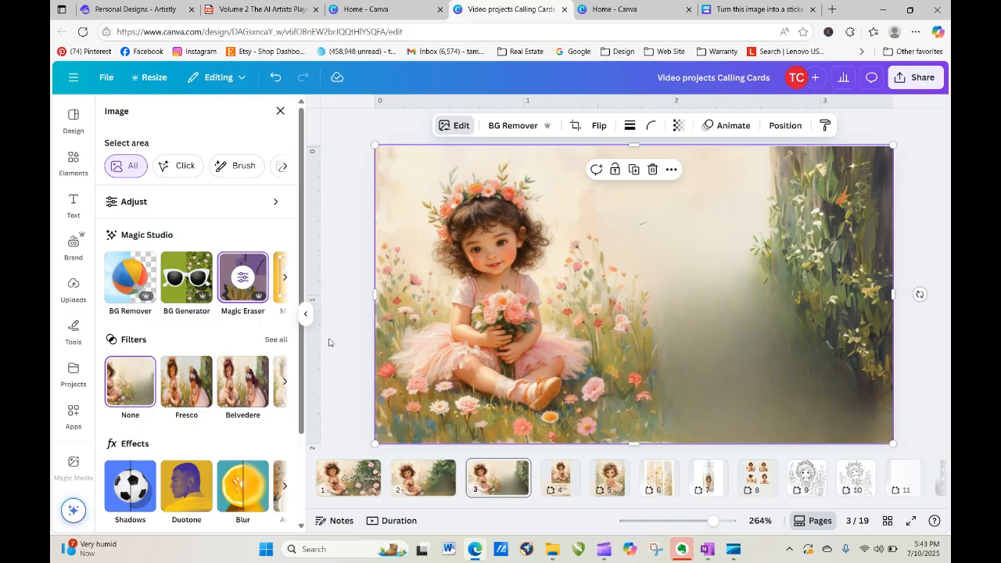
Add the pink flower cluster image, remove its background, and enlarge it toward the right edge.
{"action": "left_click", "coordinate": [74, 286]}
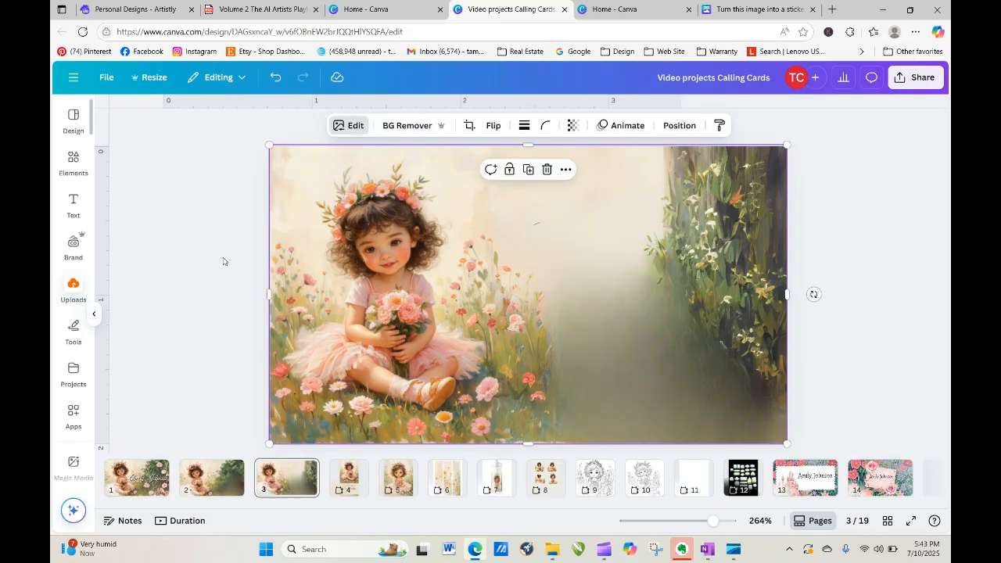
{"action": "left_click", "coordinate": [253, 488]}
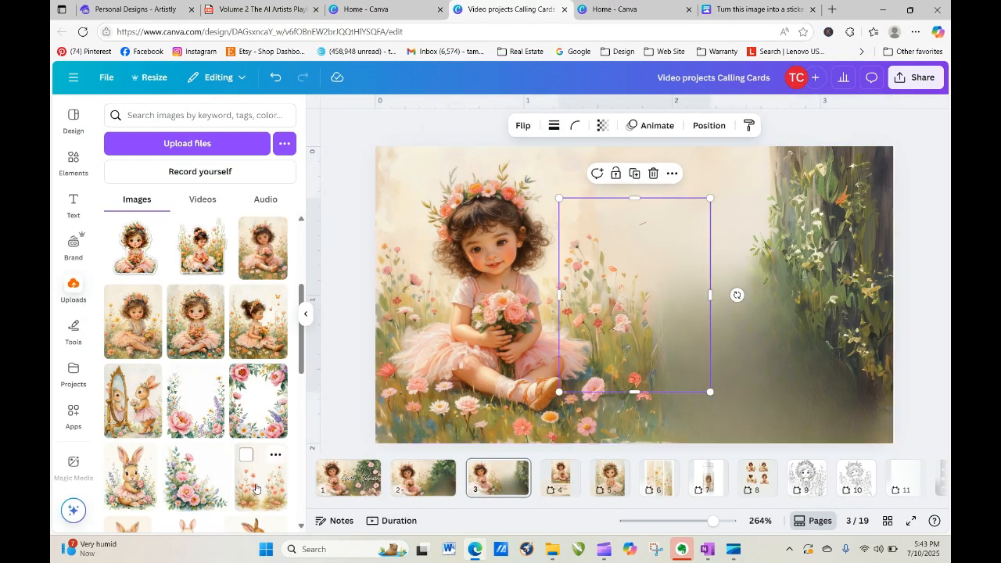
{"action": "left_click", "coordinate": [463, 128]}
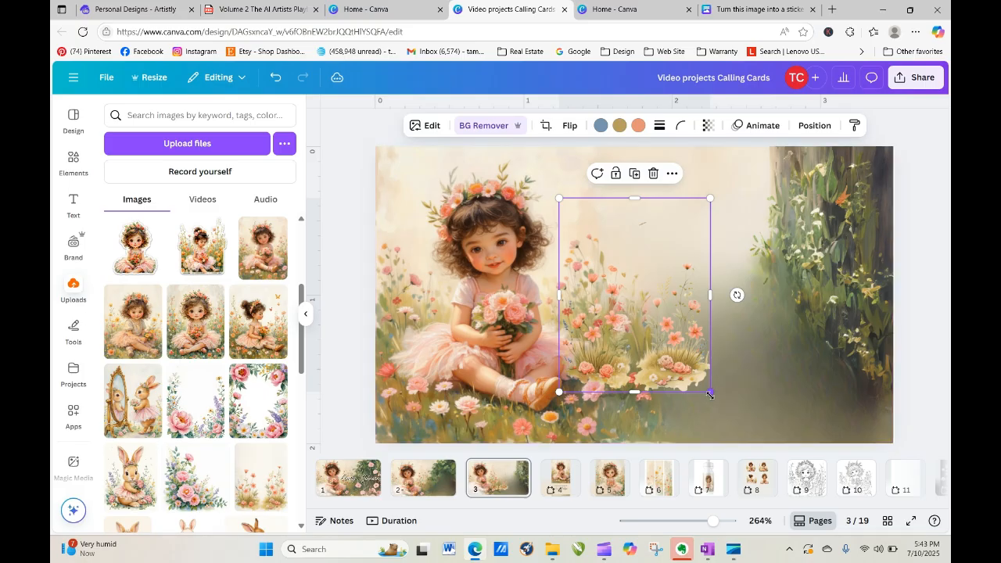
{"action": "left_click_drag", "start_coordinate": [710, 393], "coordinate": [779, 470]}
{"action": "left_click_drag", "start_coordinate": [728, 407], "coordinate": [847, 387]}
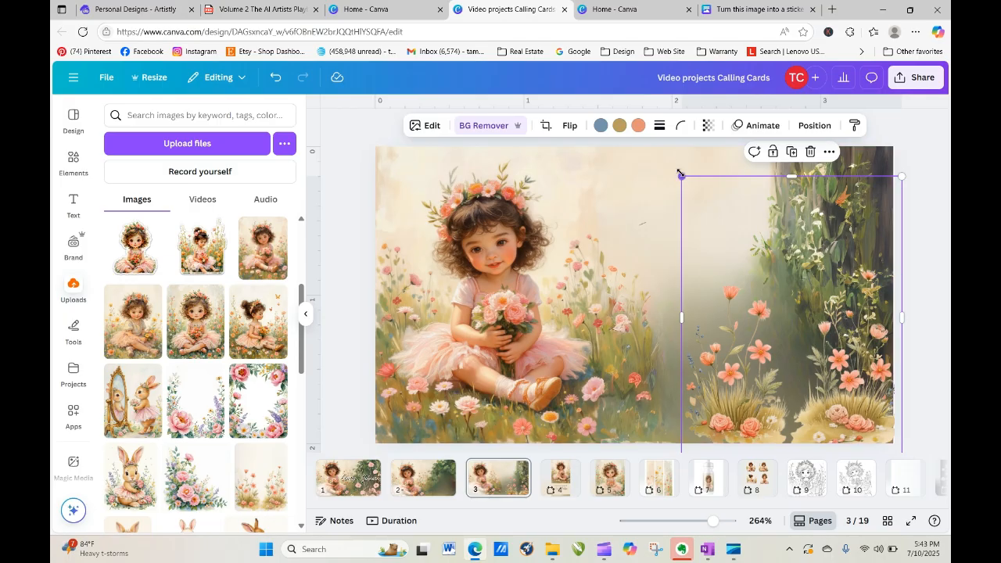
{"action": "left_click_drag", "start_coordinate": [679, 173], "coordinate": [632, 112]}
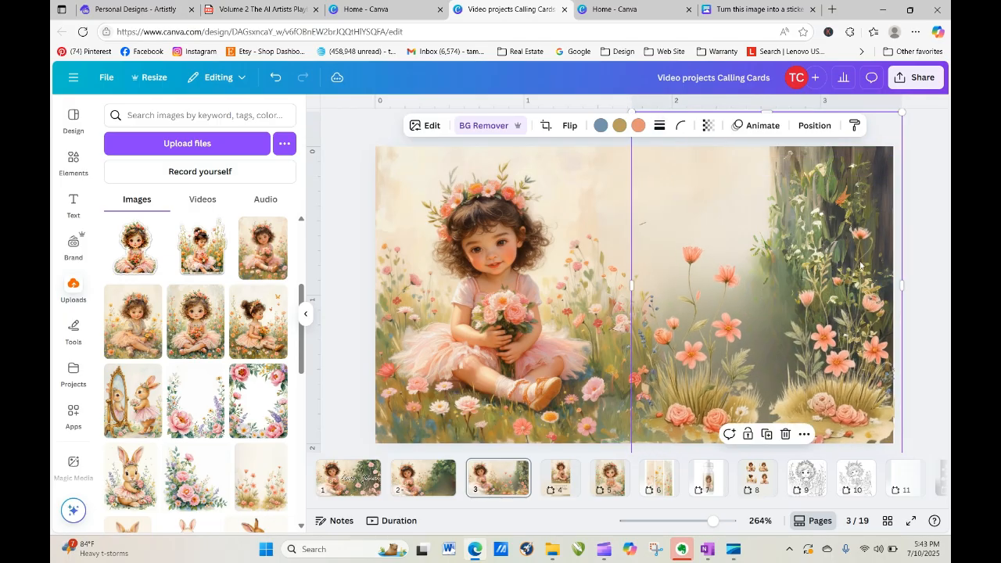
{"action": "left_click_drag", "start_coordinate": [854, 377], "coordinate": [599, 389]}
Duplicate the flower cluster and resize and place the copy in the meadow beside it.
{"action": "left_click", "coordinate": [897, 154]}
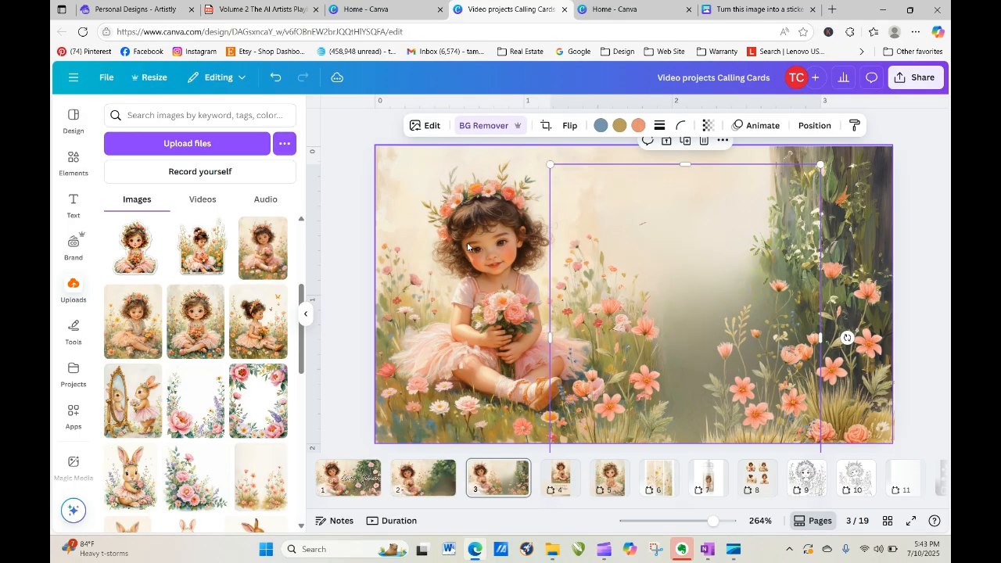
{"action": "left_click_drag", "start_coordinate": [549, 163], "coordinate": [652, 286]}
{"action": "left_click_drag", "start_coordinate": [747, 412], "coordinate": [717, 394]}
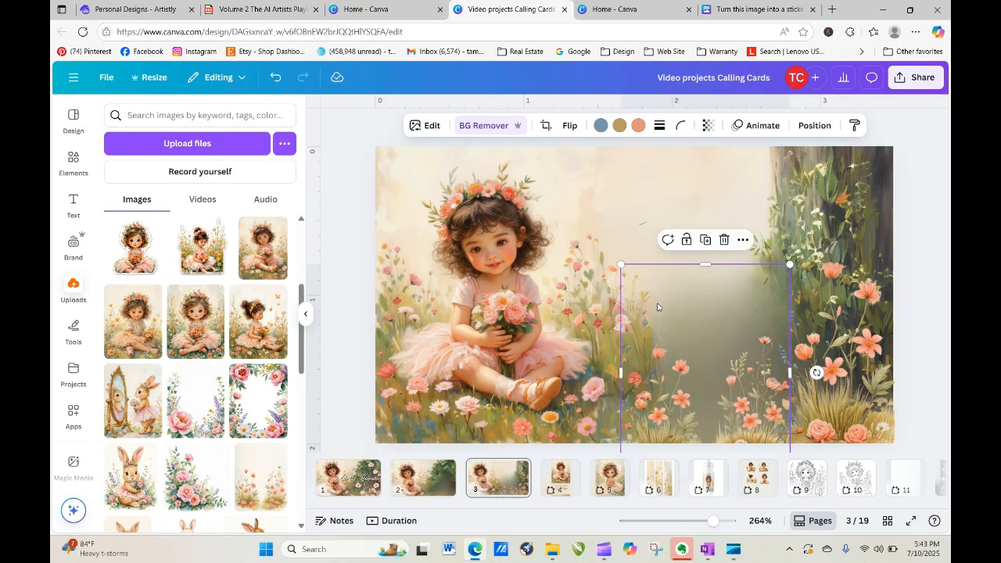
{"action": "left_click_drag", "start_coordinate": [627, 371], "coordinate": [708, 371]}
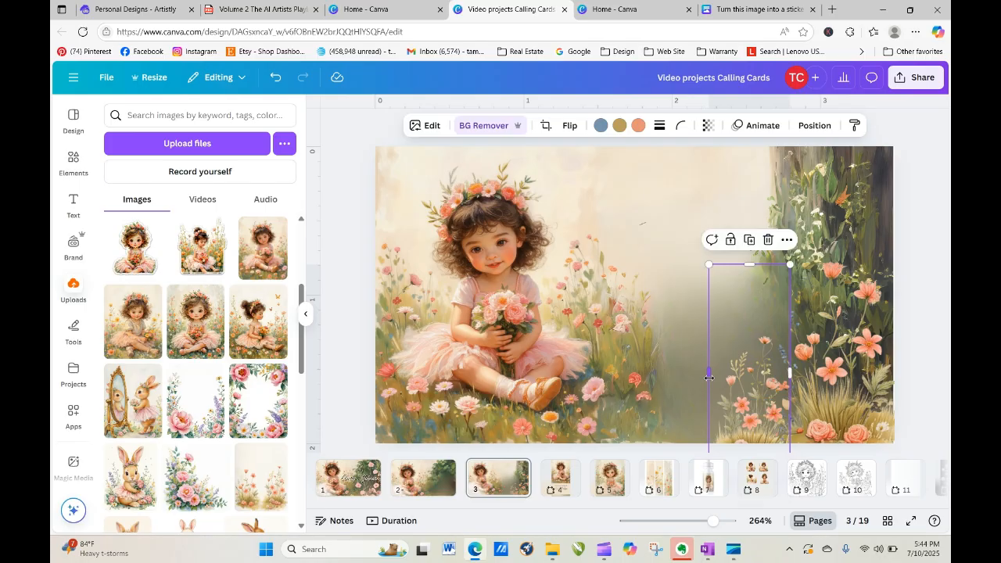
{"action": "left_click_drag", "start_coordinate": [707, 263], "coordinate": [690, 214]}
{"action": "left_click_drag", "start_coordinate": [751, 448], "coordinate": [709, 447]}
{"action": "left_click_drag", "start_coordinate": [745, 346], "coordinate": [741, 391]}
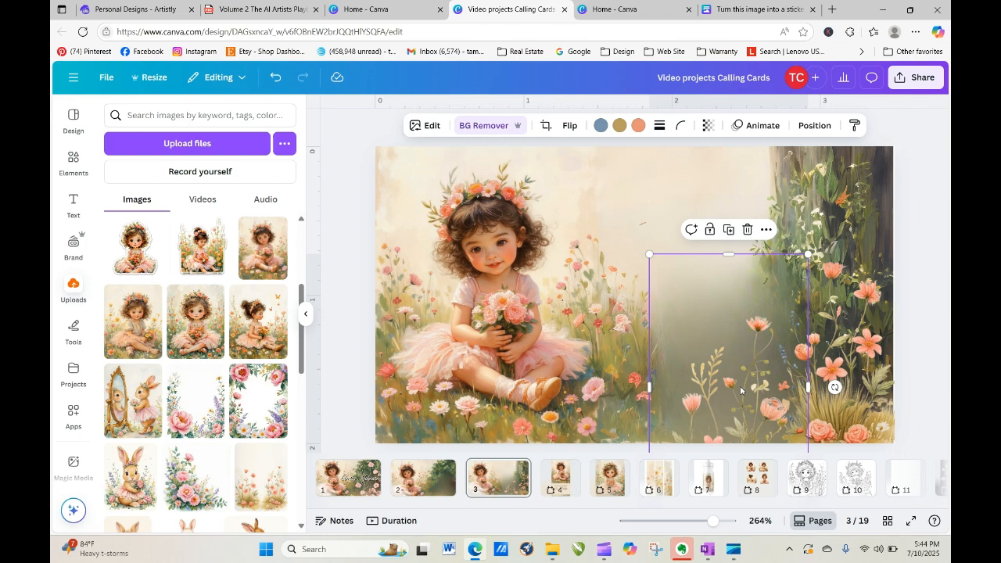
{"action": "left_click_drag", "start_coordinate": [738, 407], "coordinate": [737, 409]}
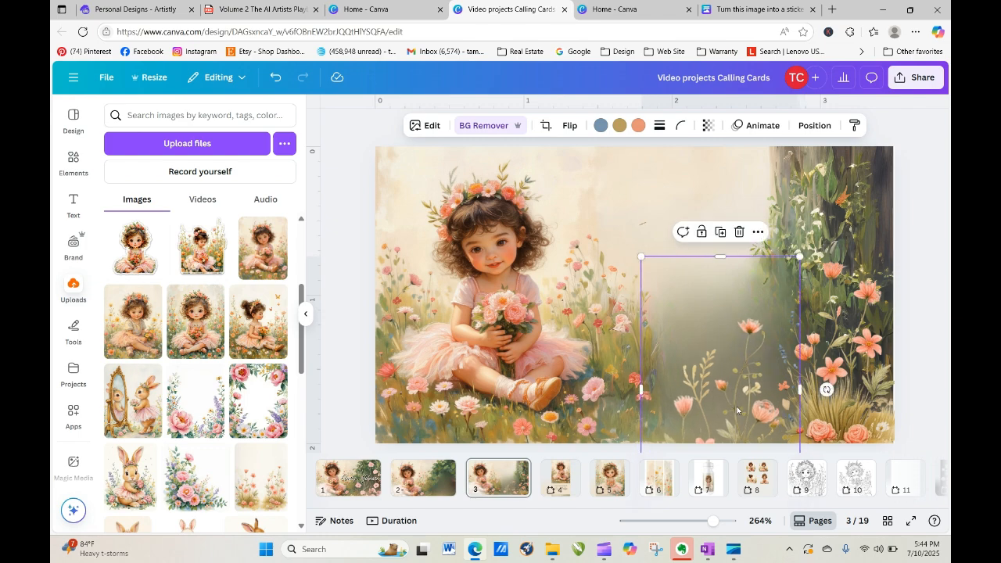
{"action": "left_click", "coordinate": [896, 254]}
{"action": "left_click", "coordinate": [863, 270]}
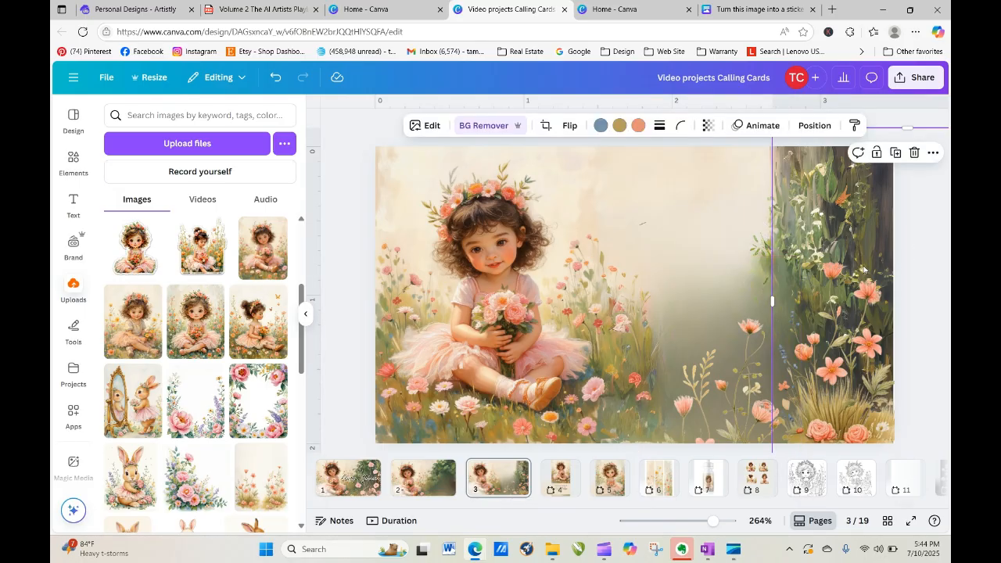
{"action": "left_click", "coordinate": [371, 478]}
Copy page 1's script name text and paste it onto page 3's right side.
{"action": "right_click", "coordinate": [623, 317]}
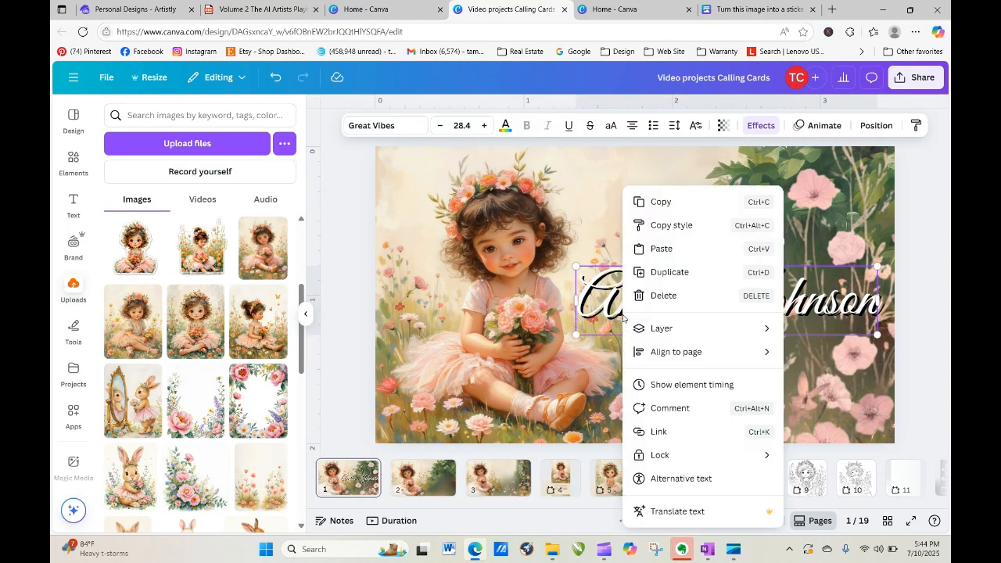
{"action": "left_click", "coordinate": [661, 202]}
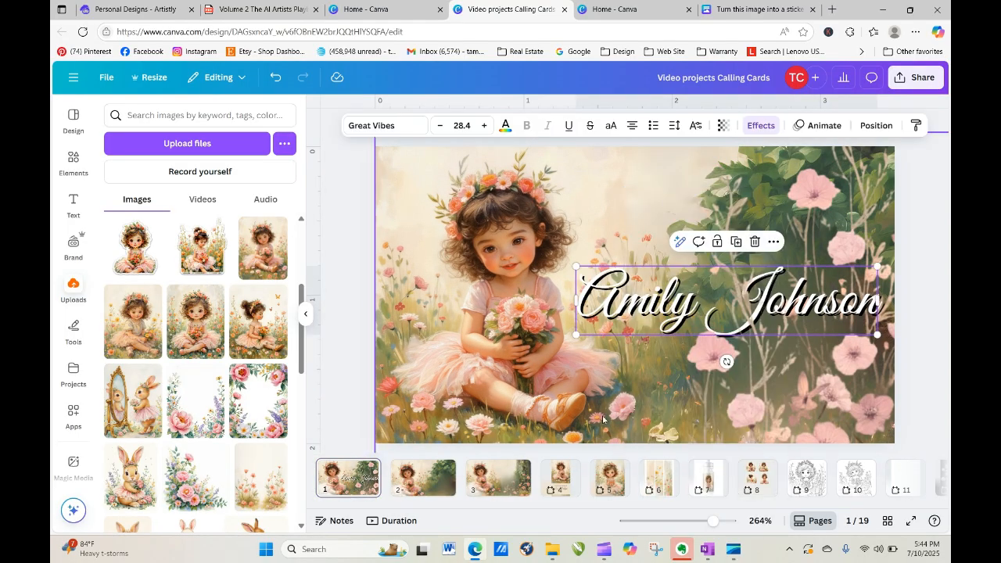
{"action": "left_click", "coordinate": [471, 489]}
{"action": "right_click", "coordinate": [551, 242]}
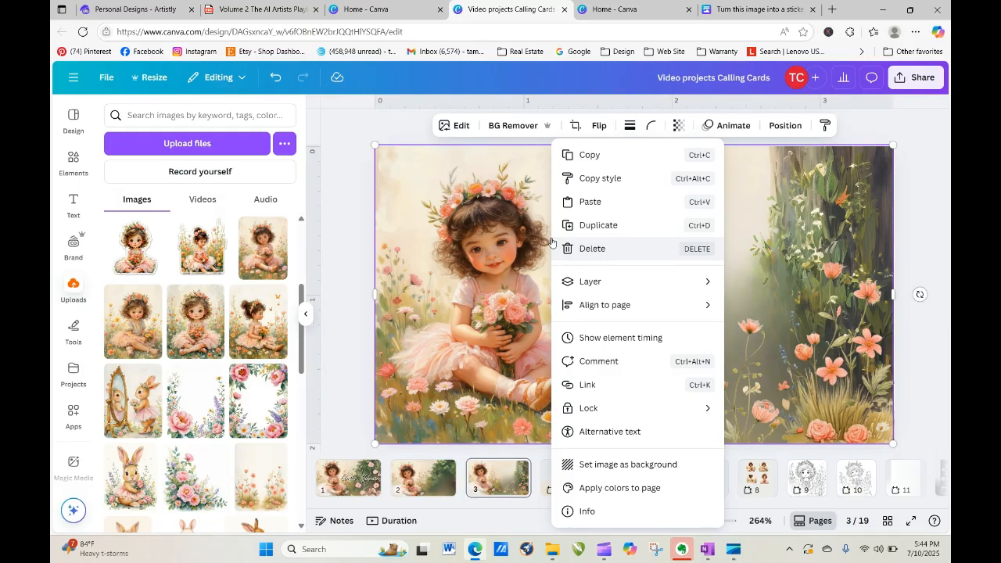
{"action": "left_click", "coordinate": [585, 201]}
{"action": "left_click_drag", "start_coordinate": [654, 316], "coordinate": [635, 302]}
{"action": "left_click", "coordinate": [934, 259]}
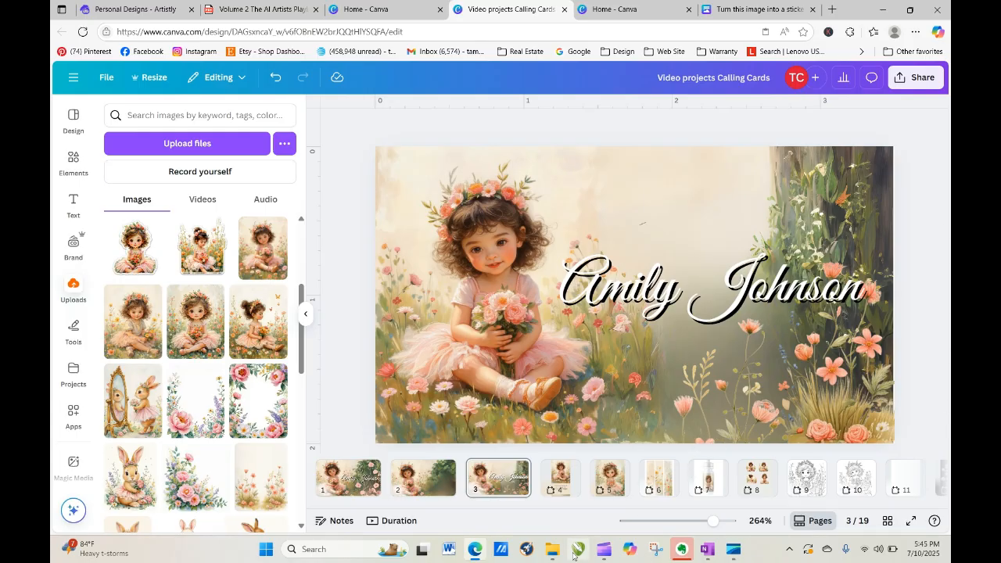
{"action": "left_click", "coordinate": [558, 479]}
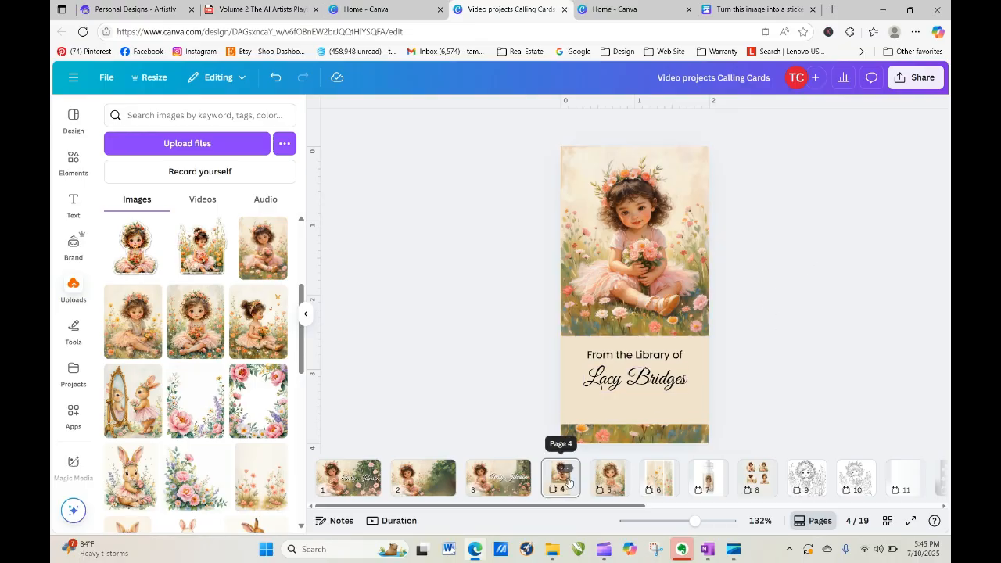
Duplicate the bookmark page, then remove the name, library line and beige box from the copy.
{"action": "left_click", "coordinate": [565, 470]}
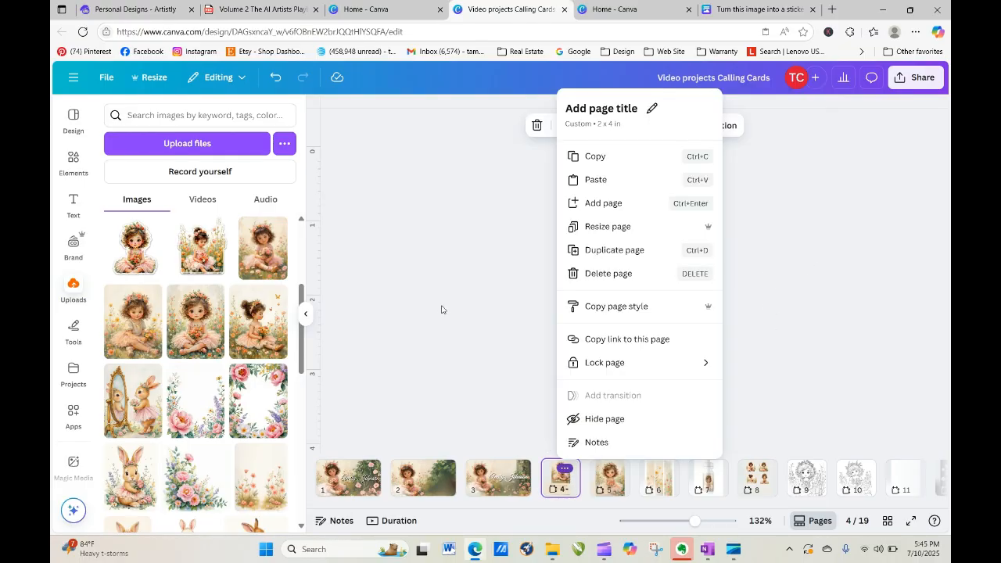
{"action": "left_click", "coordinate": [638, 252]}
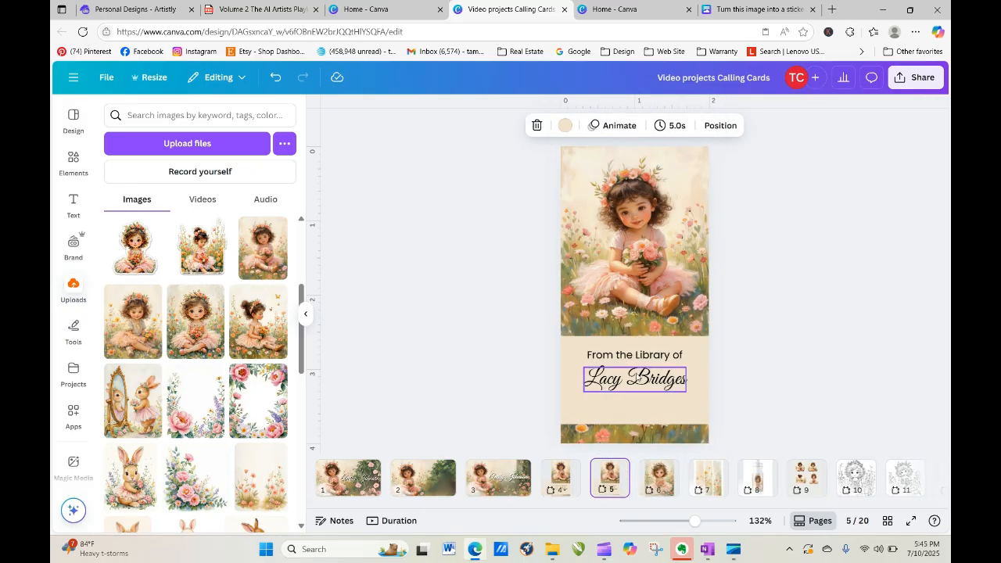
{"action": "left_click_drag", "start_coordinate": [636, 384], "coordinate": [300, 340]}
{"action": "left_click_drag", "start_coordinate": [619, 356], "coordinate": [293, 356]}
{"action": "left_click_drag", "start_coordinate": [413, 360], "coordinate": [328, 350]}
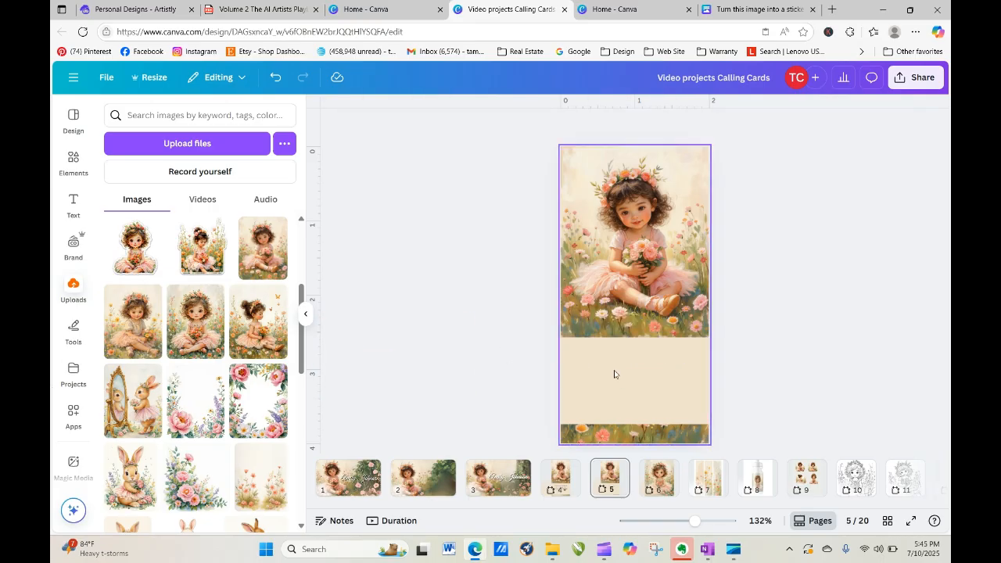
{"action": "left_click_drag", "start_coordinate": [614, 371], "coordinate": [440, 374]}
Move the stray floral strip off page 5 and snap the flower-girl image to the top.
{"action": "left_click", "coordinate": [569, 252]}
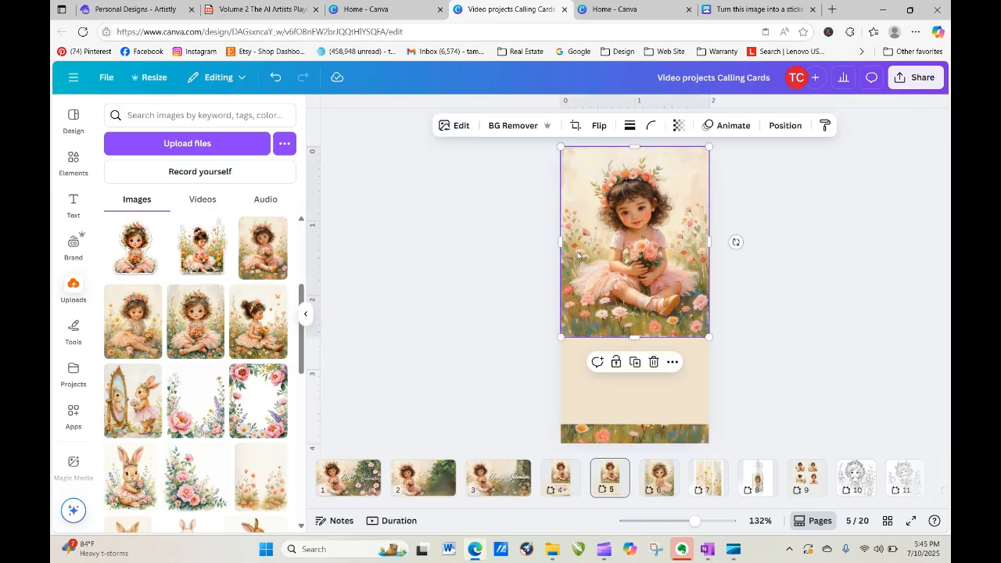
{"action": "left_click", "coordinate": [634, 429]}
{"action": "left_click_drag", "start_coordinate": [651, 437], "coordinate": [328, 422]}
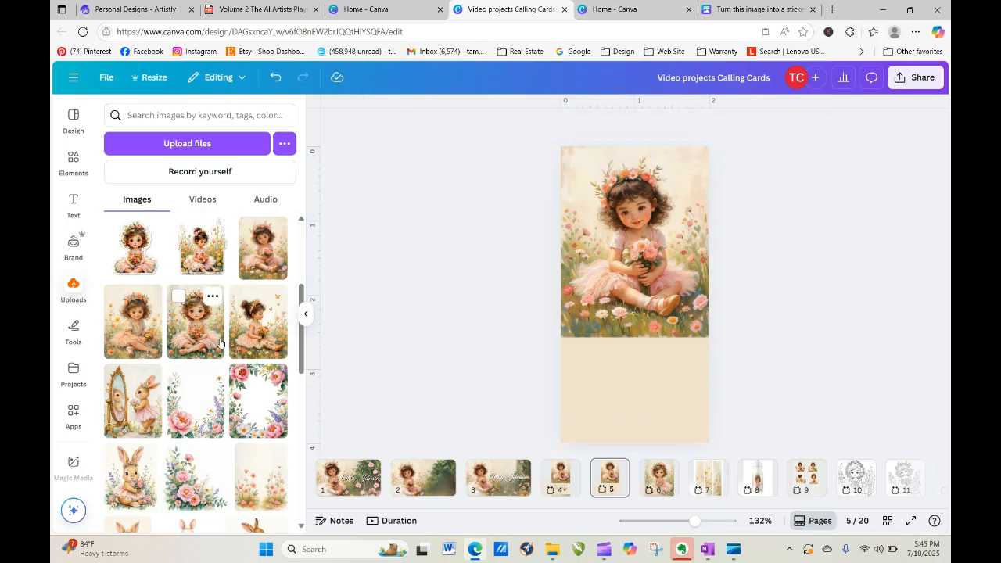
{"action": "left_click", "coordinate": [642, 409]}
{"action": "left_click_drag", "start_coordinate": [655, 268], "coordinate": [641, 245]}
{"action": "left_click", "coordinate": [781, 292]}
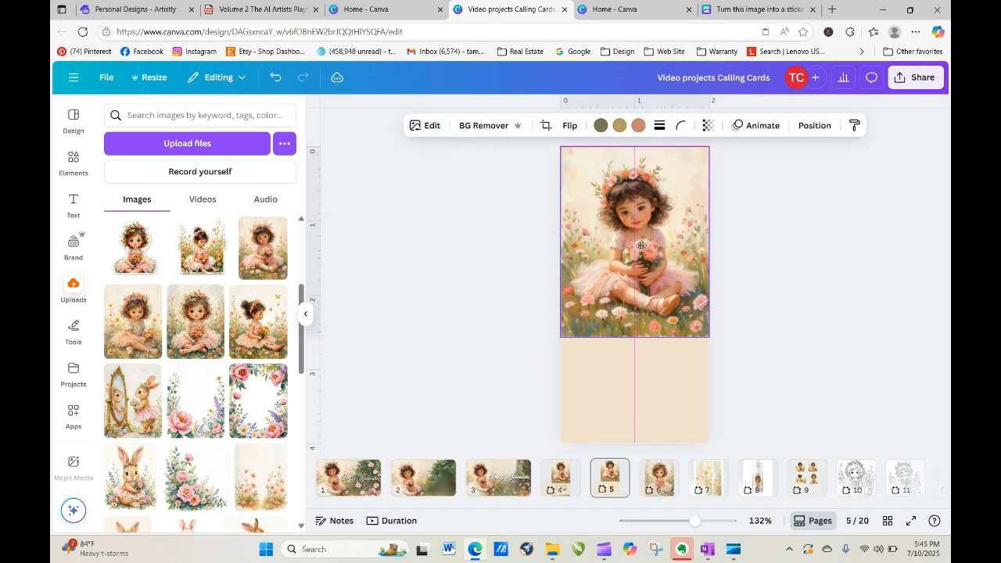
{"action": "left_click", "coordinate": [768, 343]}
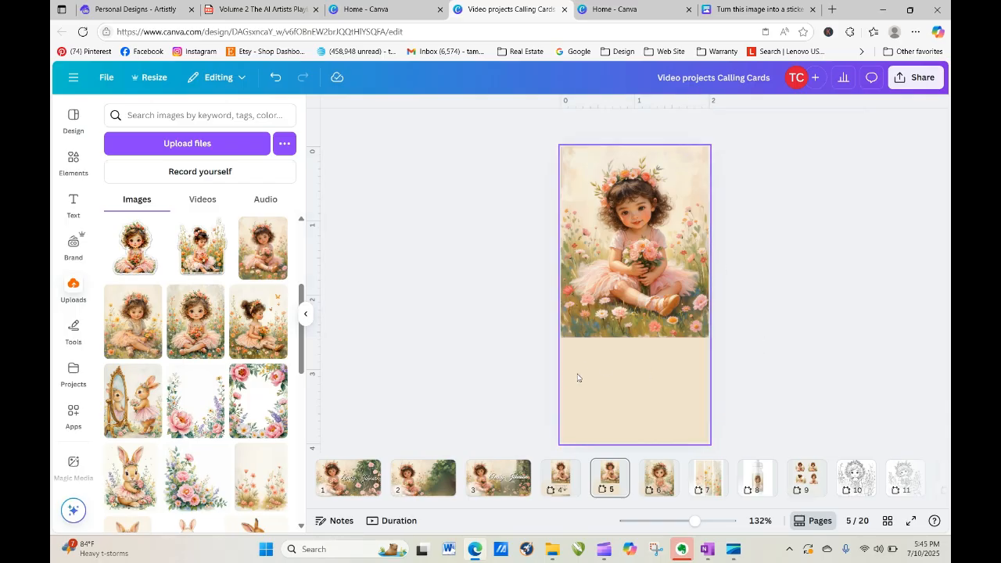
Copy page 4's bottom grass strip onto page 5 and adjust its height.
{"action": "left_click", "coordinate": [565, 481]}
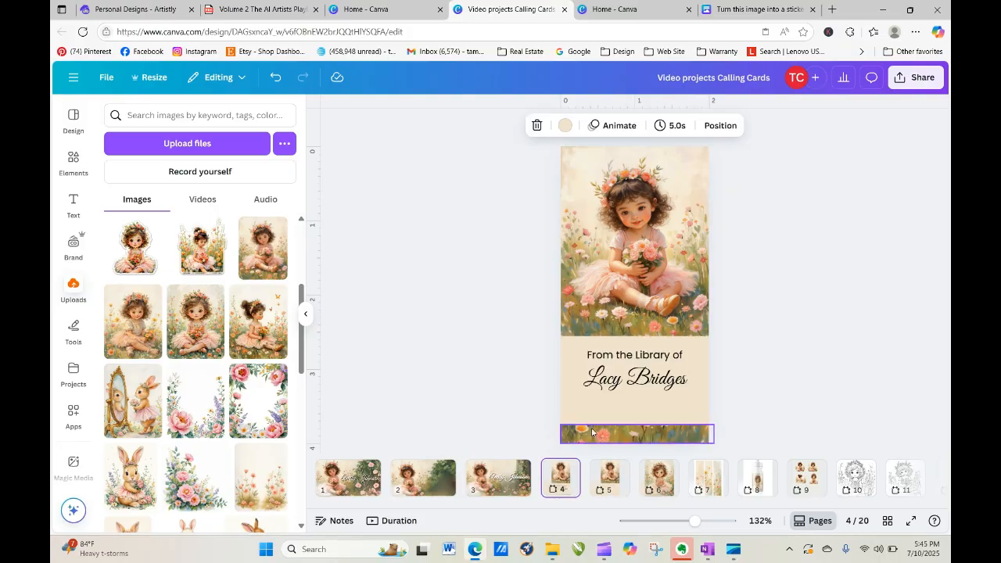
{"action": "left_click", "coordinate": [636, 436]}
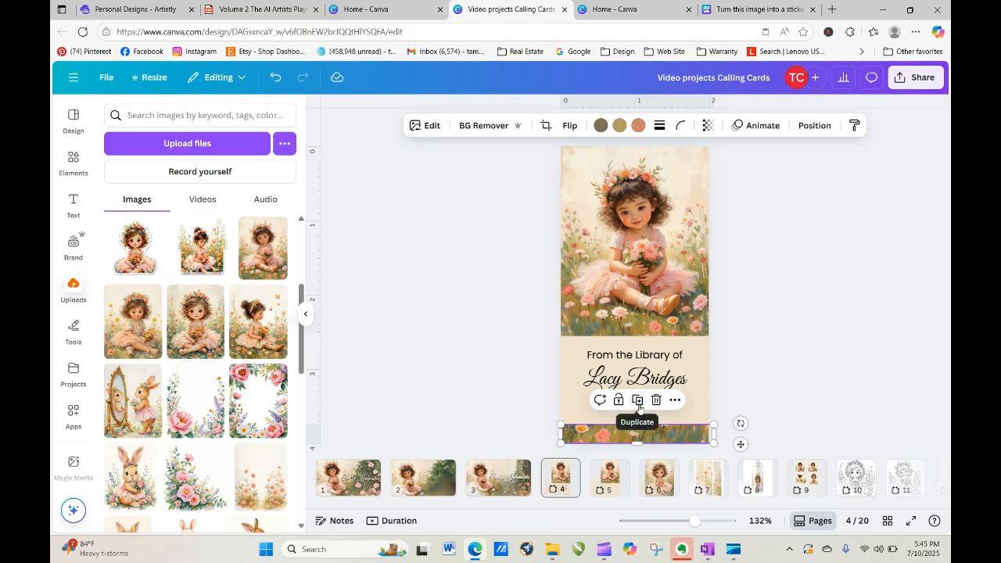
{"action": "right_click", "coordinate": [615, 436]}
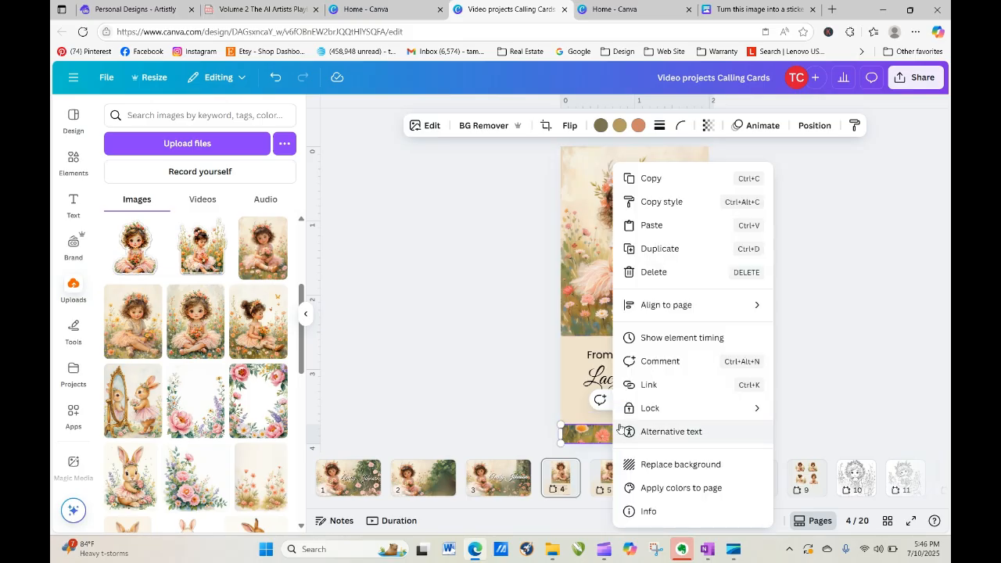
{"action": "left_click", "coordinate": [632, 180]}
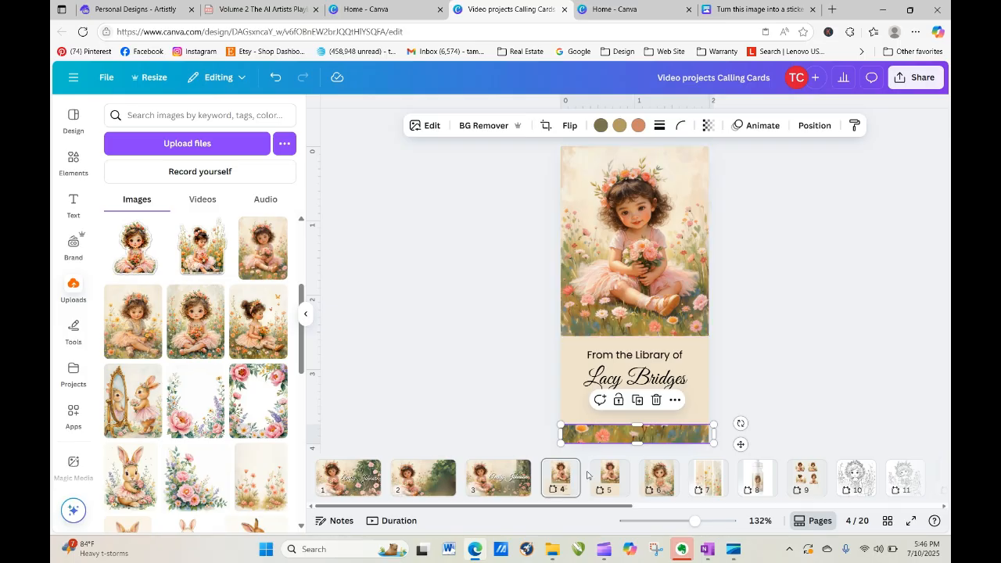
{"action": "left_click", "coordinate": [603, 491]}
{"action": "right_click", "coordinate": [620, 348]}
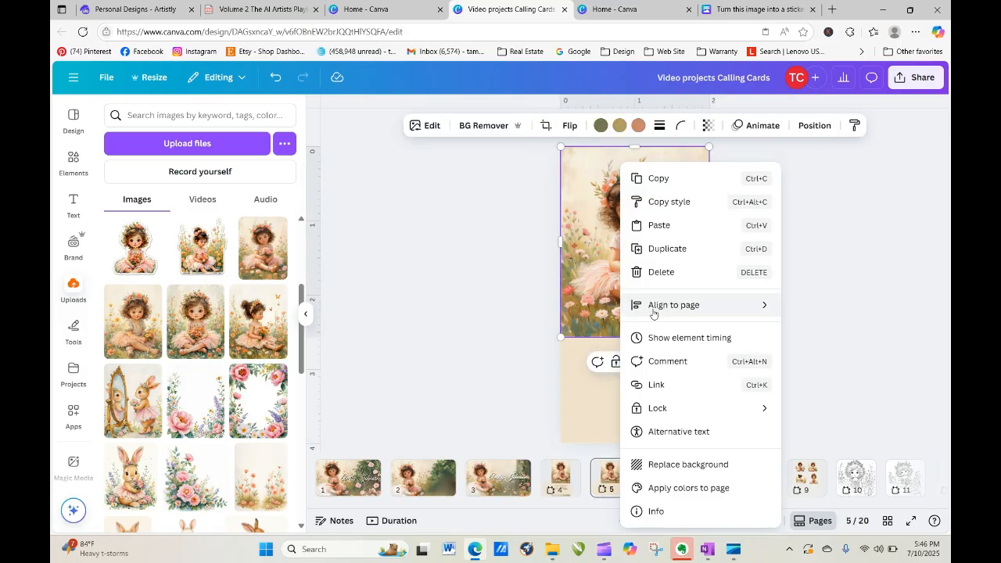
{"action": "left_click", "coordinate": [661, 226]}
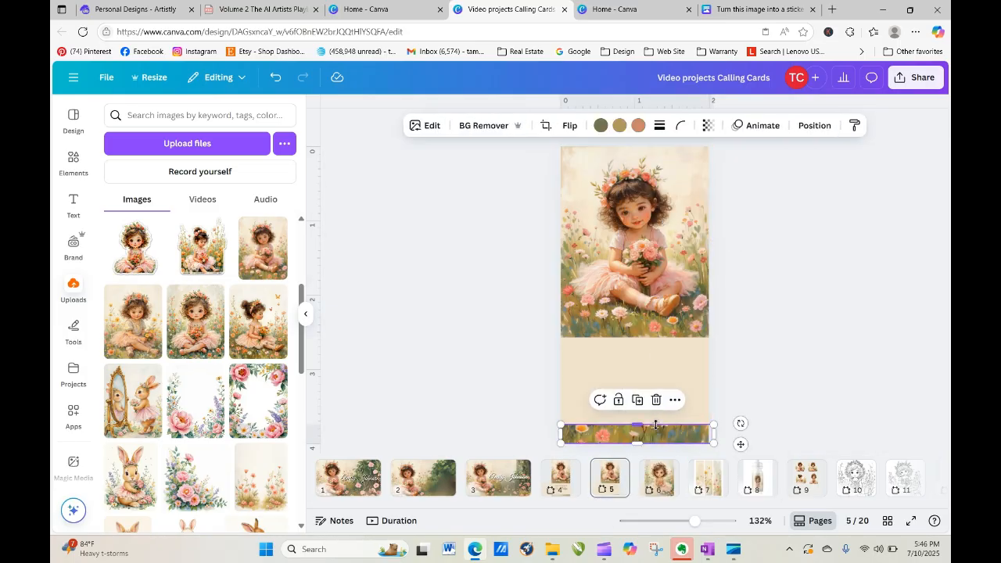
{"action": "mouse_move", "coordinate": [638, 425]}
{"action": "left_mouse_down"}
{"action": "mouse_move", "coordinate": [635, 148]}
{"action": "mouse_move", "coordinate": [636, 424]}
{"action": "left_mouse_up"}
Copy the 'From the Library of' and owner-name lines from page 4 and paste them onto page 5.
{"action": "left_click", "coordinate": [743, 411]}
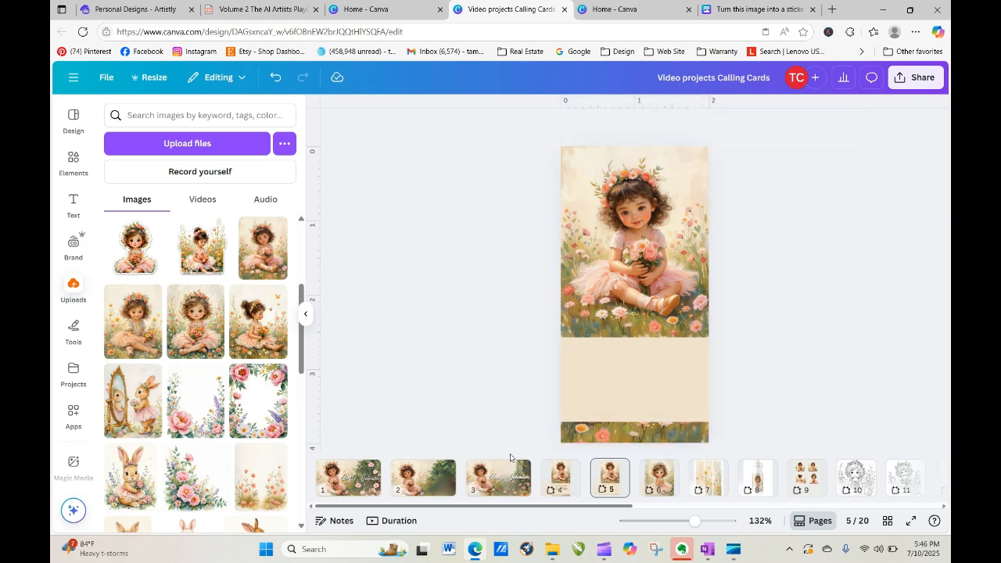
{"action": "left_click", "coordinate": [568, 488]}
{"action": "left_click", "coordinate": [646, 377]}
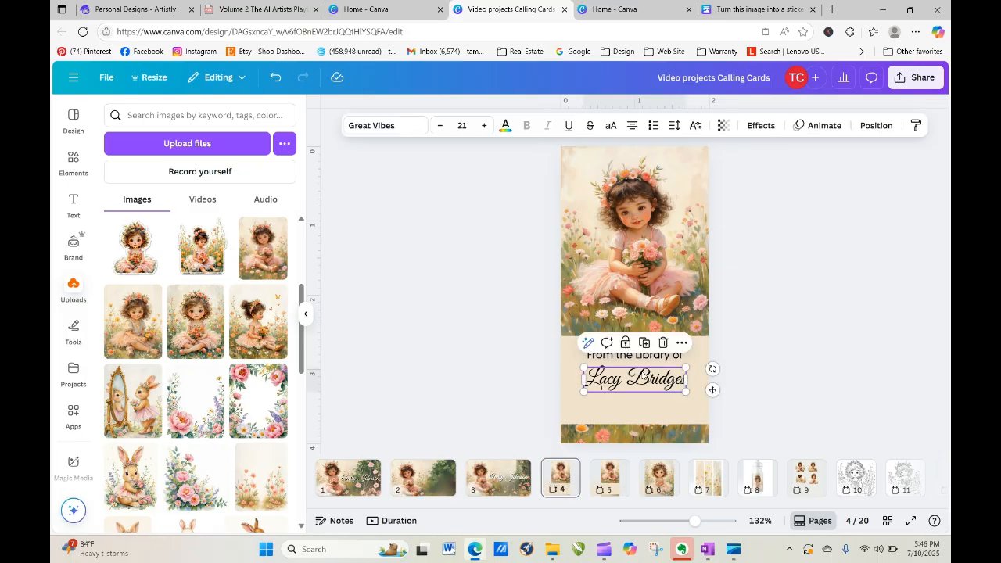
{"action": "left_click", "coordinate": [643, 361], "text": "shift"}
{"action": "right_click", "coordinate": [643, 360]}
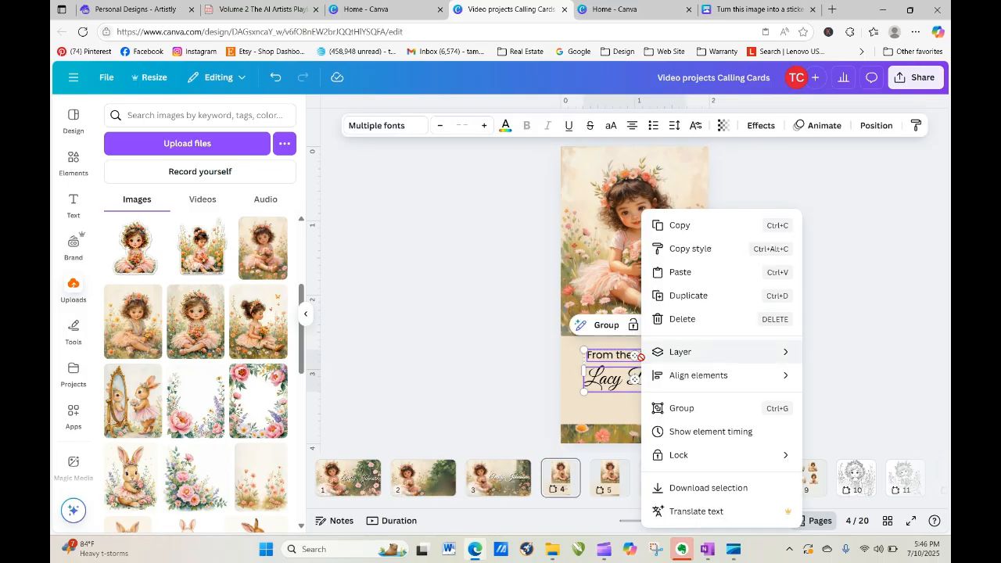
{"action": "left_click", "coordinate": [695, 226]}
{"action": "left_click", "coordinate": [624, 490]}
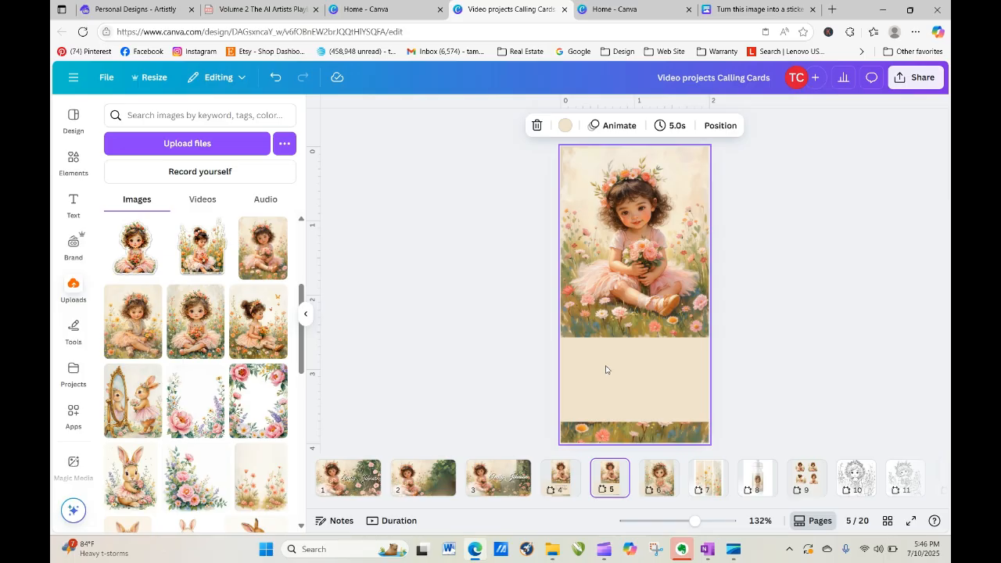
{"action": "right_click", "coordinate": [607, 269]}
{"action": "left_click", "coordinate": [664, 330]}
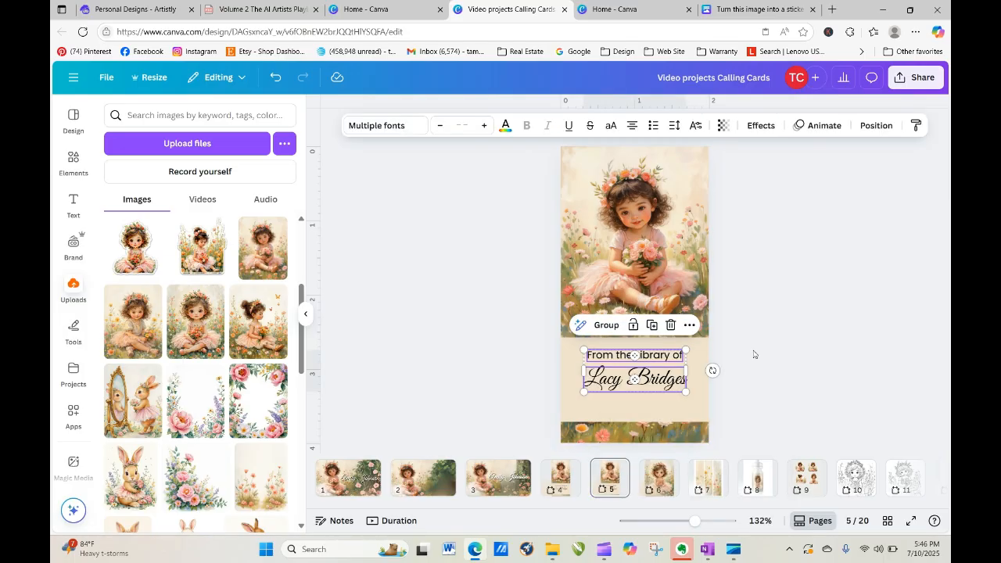
{"action": "left_click", "coordinate": [758, 389]}
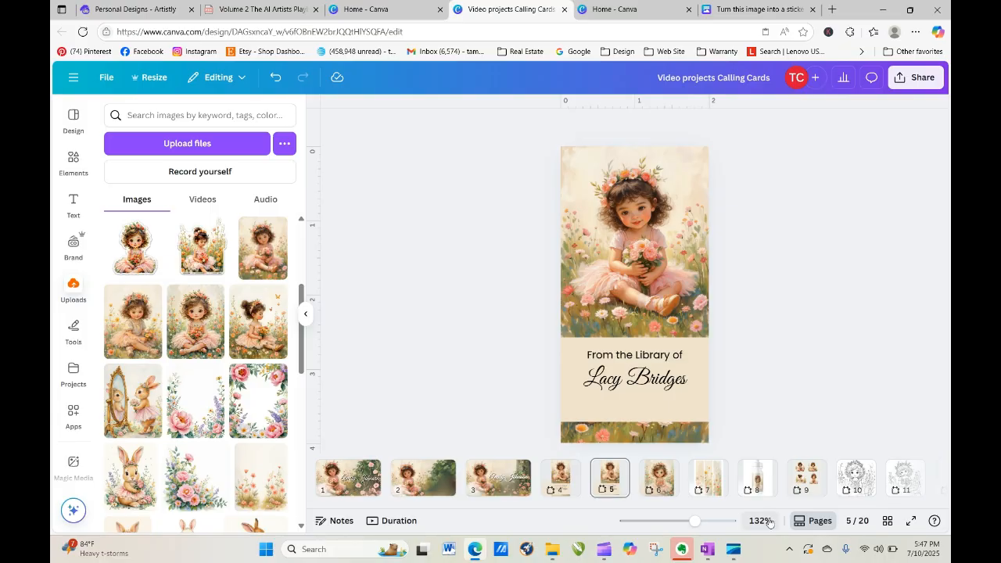
Duplicate page 6's full-page flower-girl painting as a new page 7.
{"action": "left_click", "coordinate": [662, 470]}
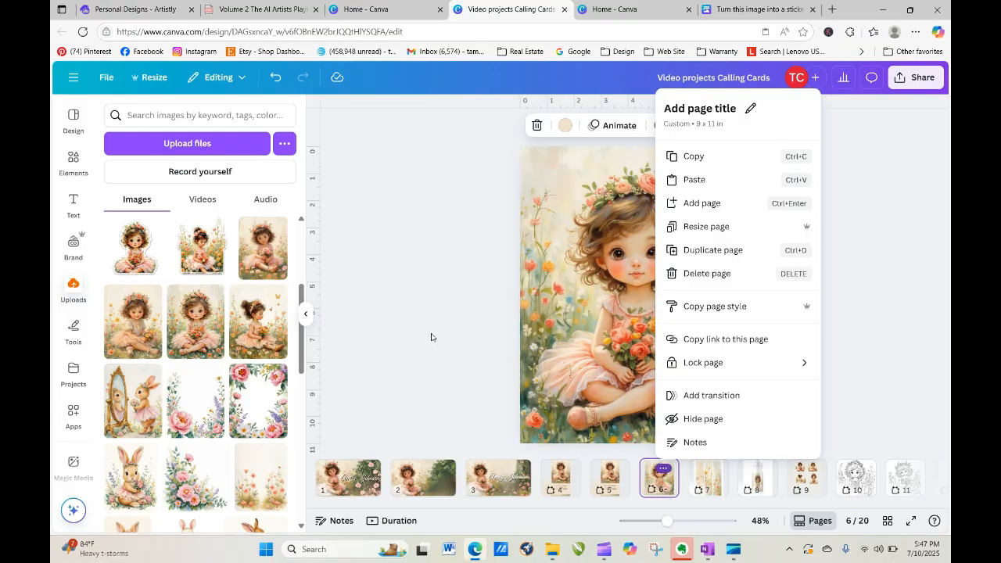
{"action": "left_click", "coordinate": [358, 248]}
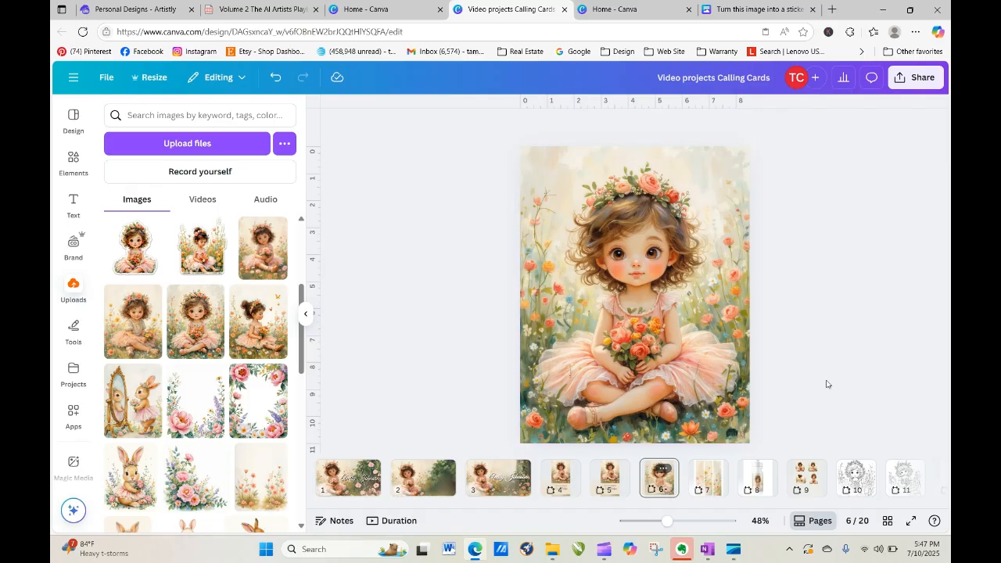
{"action": "left_click", "coordinate": [663, 468]}
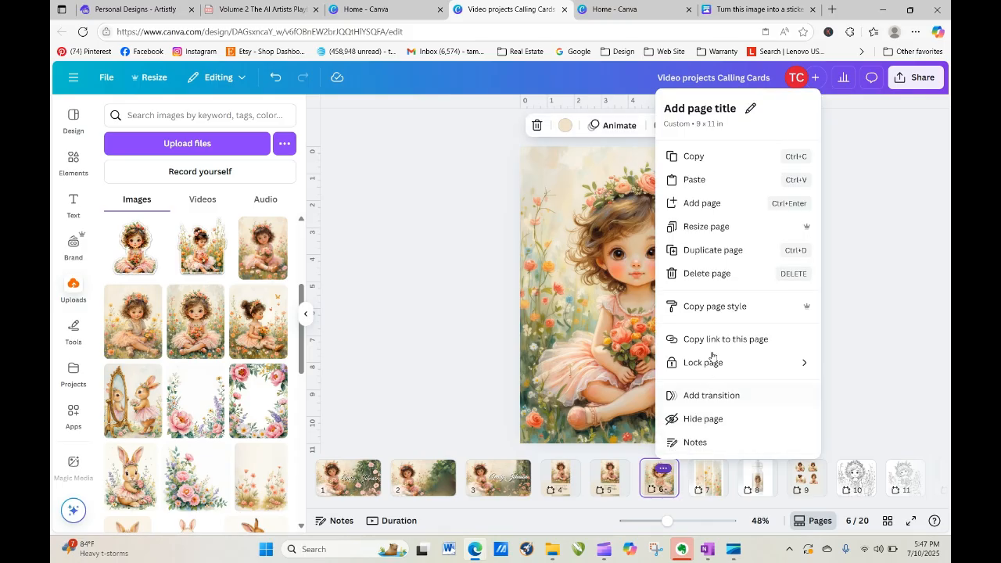
{"action": "left_click", "coordinate": [703, 252]}
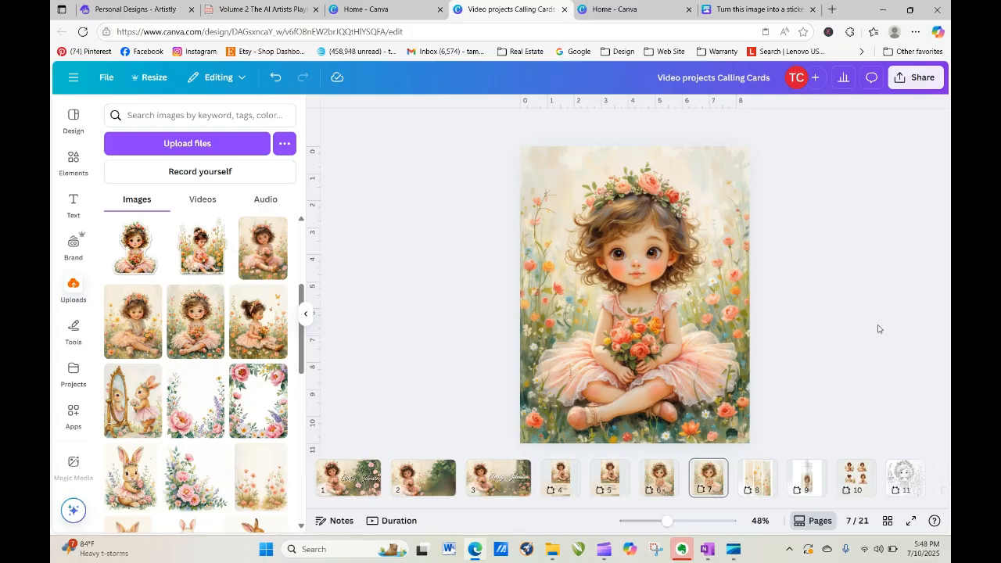
Search Elements for 'notebook', add the notebook photo, remove its background, and place it.
{"action": "left_click", "coordinate": [71, 166]}
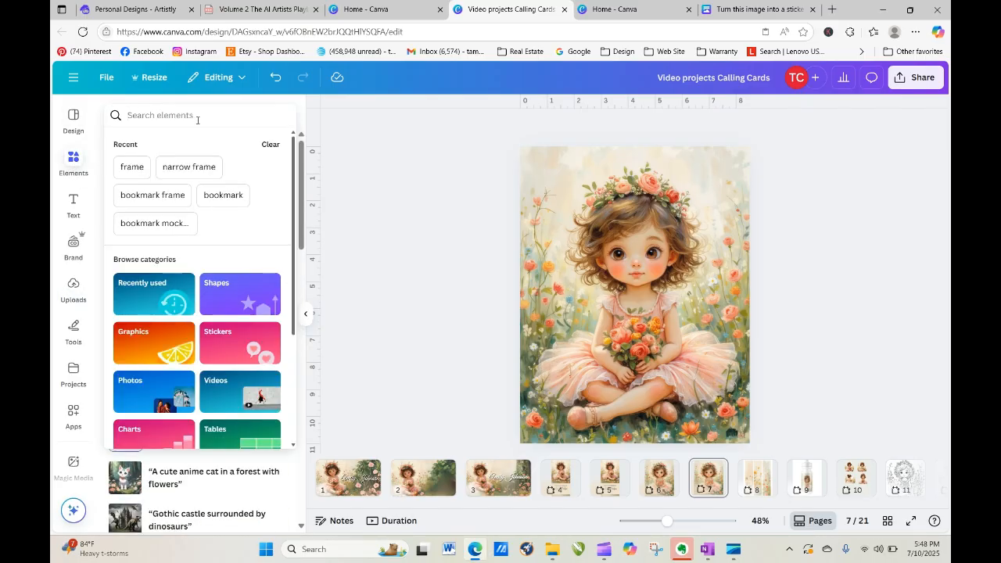
{"action": "type", "text": "not"}
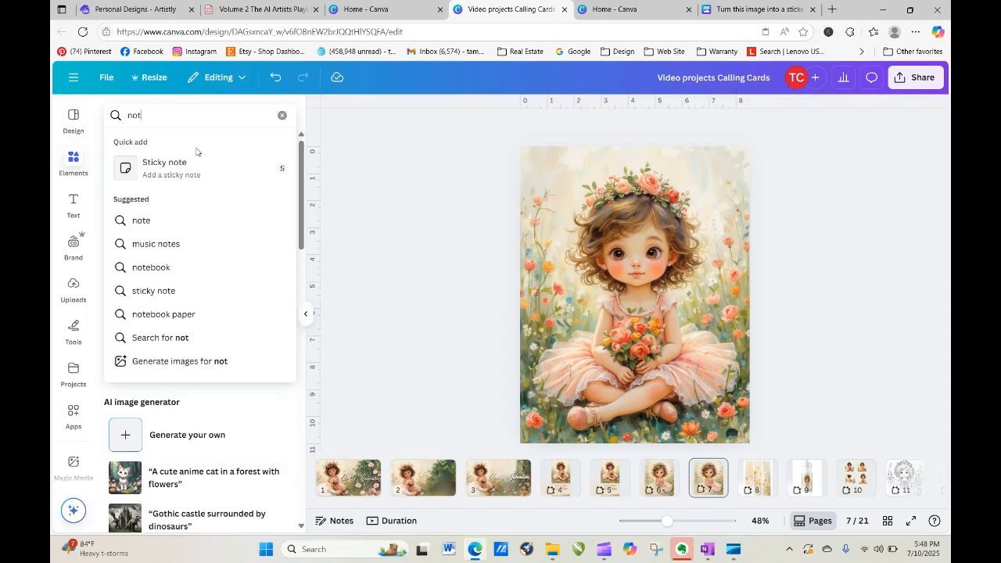
{"action": "type", "text": "ebook"}
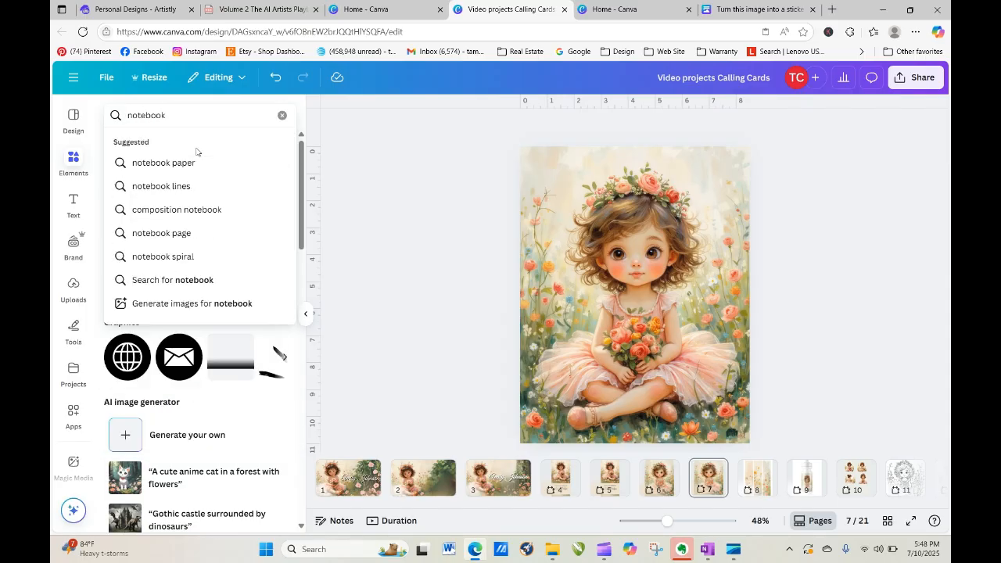
{"action": "key", "text": "Return"}
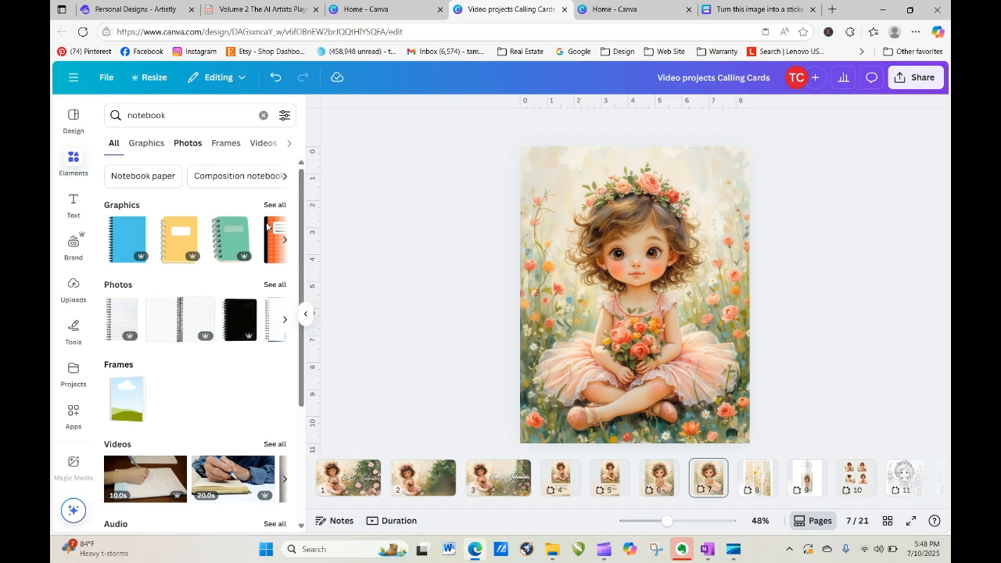
{"action": "left_click", "coordinate": [274, 284]}
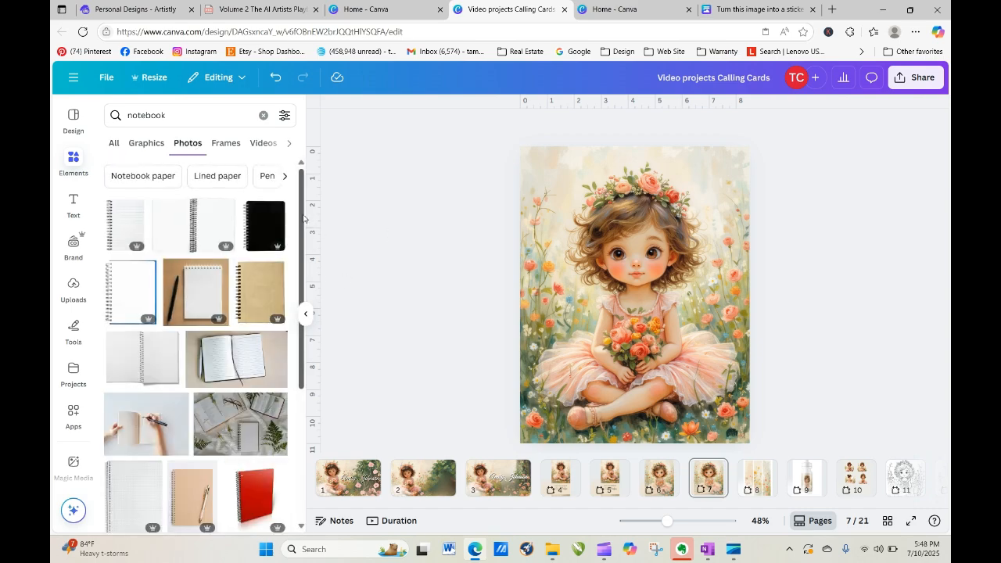
{"action": "left_click_drag", "start_coordinate": [304, 219], "coordinate": [305, 352]}
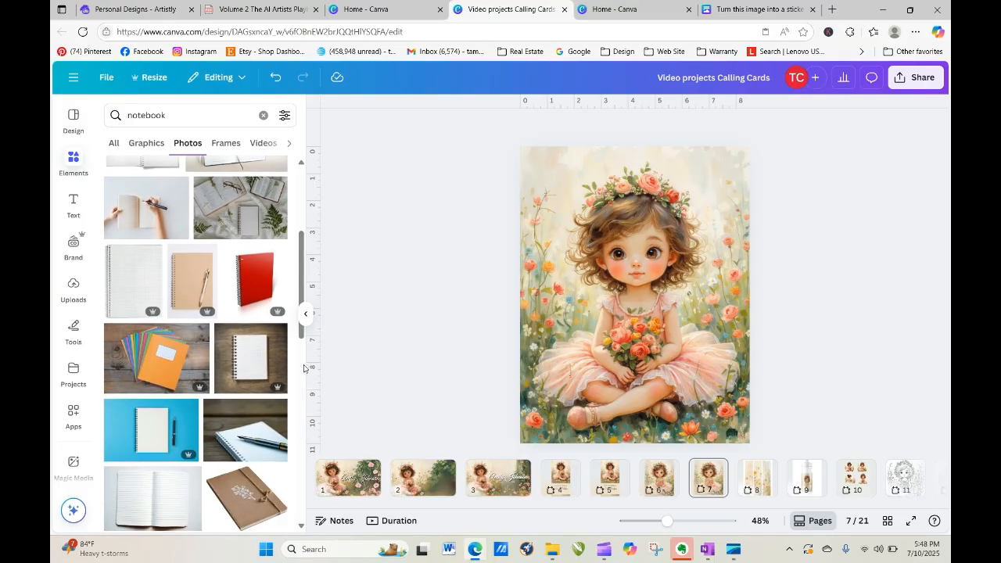
{"action": "left_click_drag", "start_coordinate": [304, 277], "coordinate": [294, 445]}
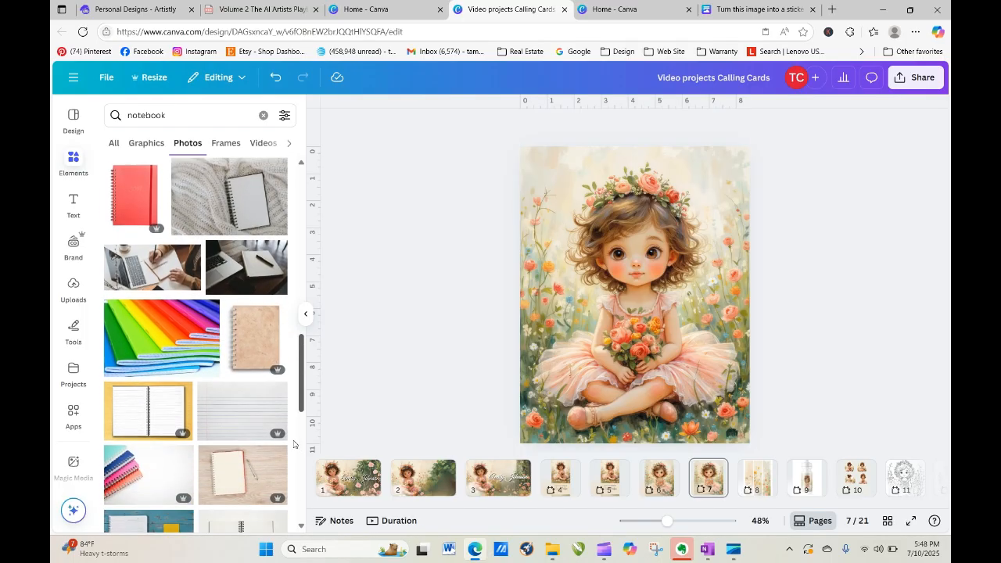
{"action": "left_click", "coordinate": [250, 342]}
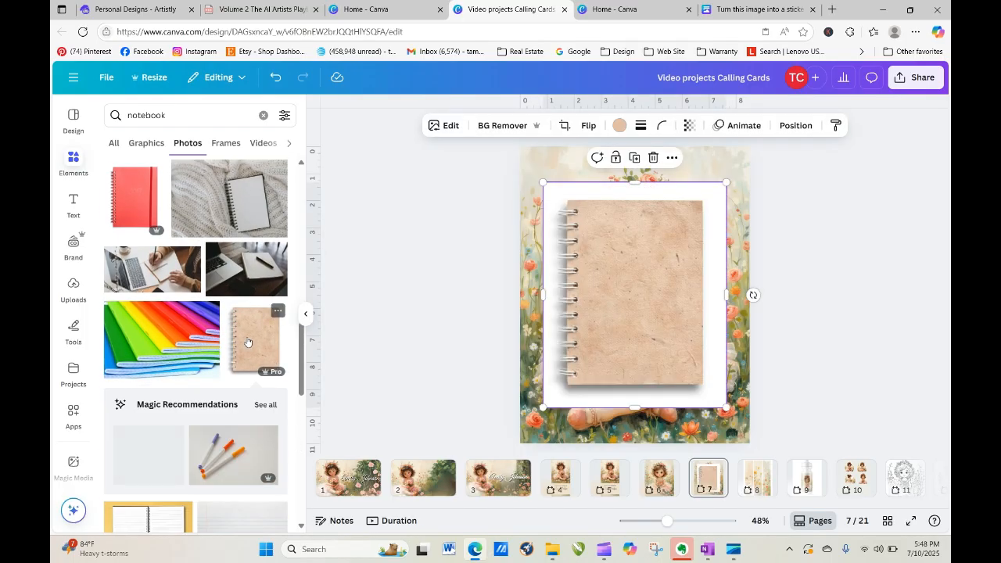
{"action": "left_click", "coordinate": [510, 124]}
{"action": "mouse_move", "coordinate": [595, 273]}
{"action": "left_mouse_down"}
{"action": "mouse_move", "coordinate": [656, 269]}
{"action": "mouse_move", "coordinate": [599, 272]}
{"action": "left_mouse_up"}
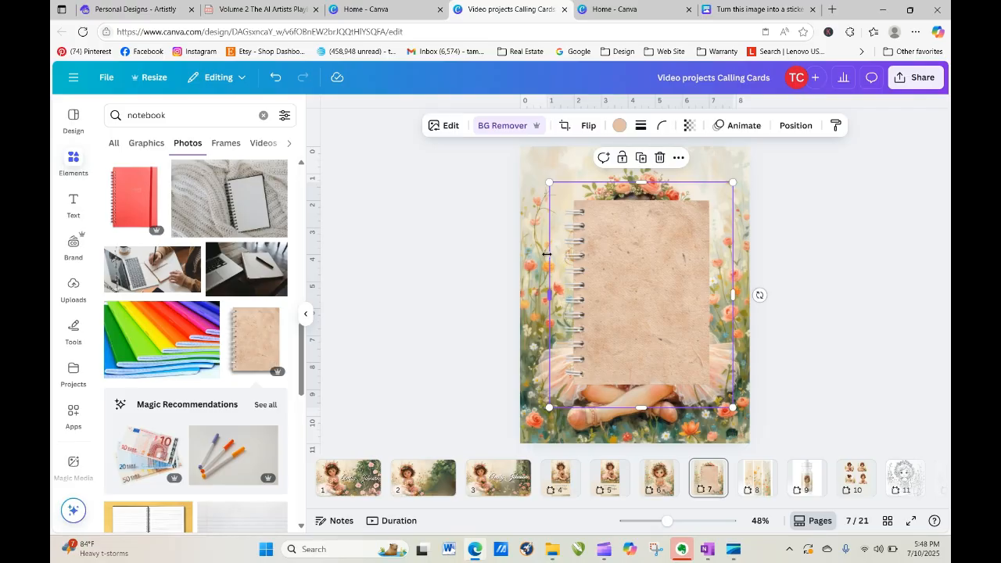
Enlarge the floral background image and set the page background to white.
{"action": "left_click", "coordinate": [533, 181]}
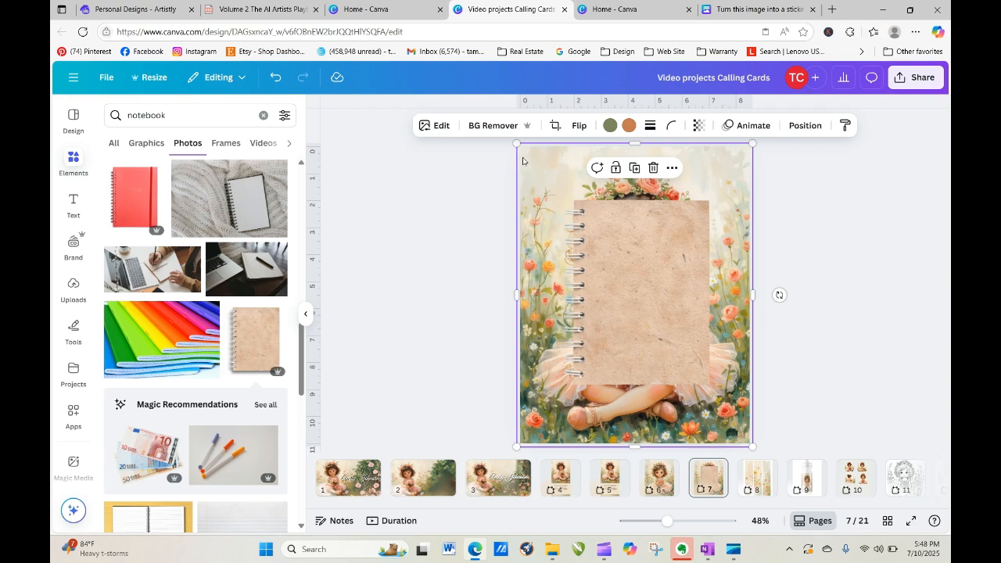
{"action": "left_click_drag", "start_coordinate": [517, 146], "coordinate": [420, 180]}
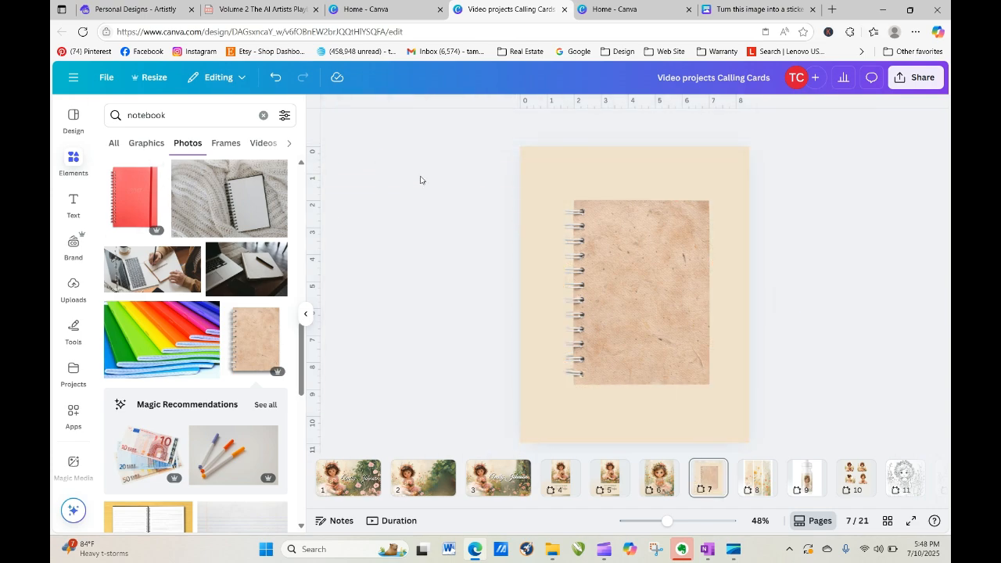
{"action": "left_click", "coordinate": [535, 163]}
{"action": "left_click", "coordinate": [551, 125]}
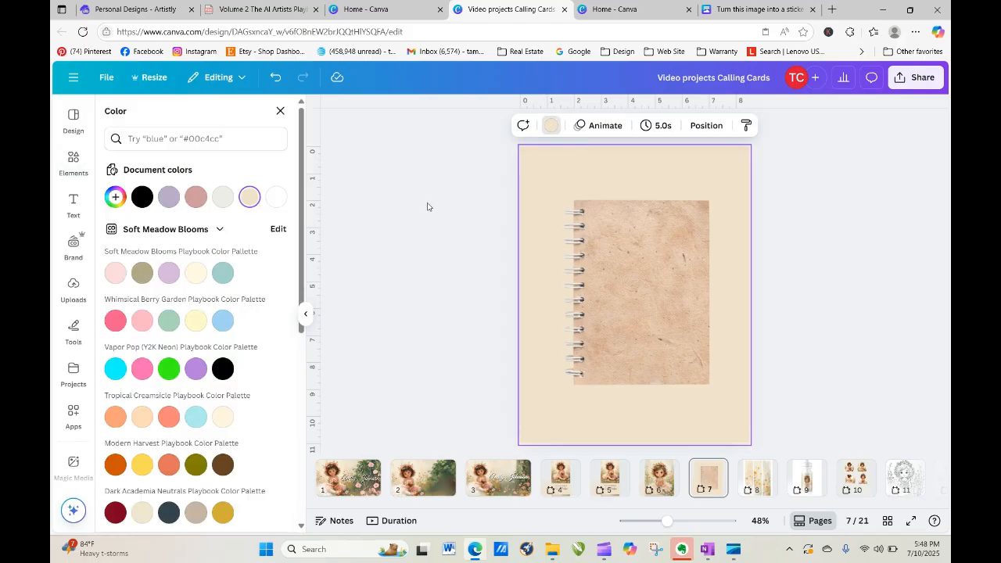
{"action": "left_click", "coordinate": [276, 196]}
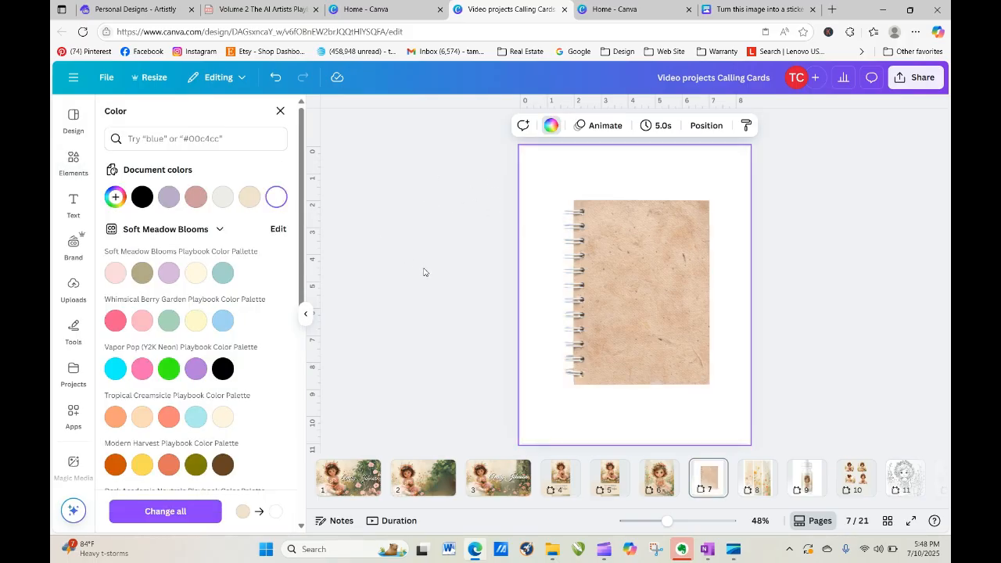
{"action": "left_click", "coordinate": [597, 280]}
Enlarge the notebook photo to fill most of the page and clear the notebook search.
{"action": "left_click", "coordinate": [597, 280]}
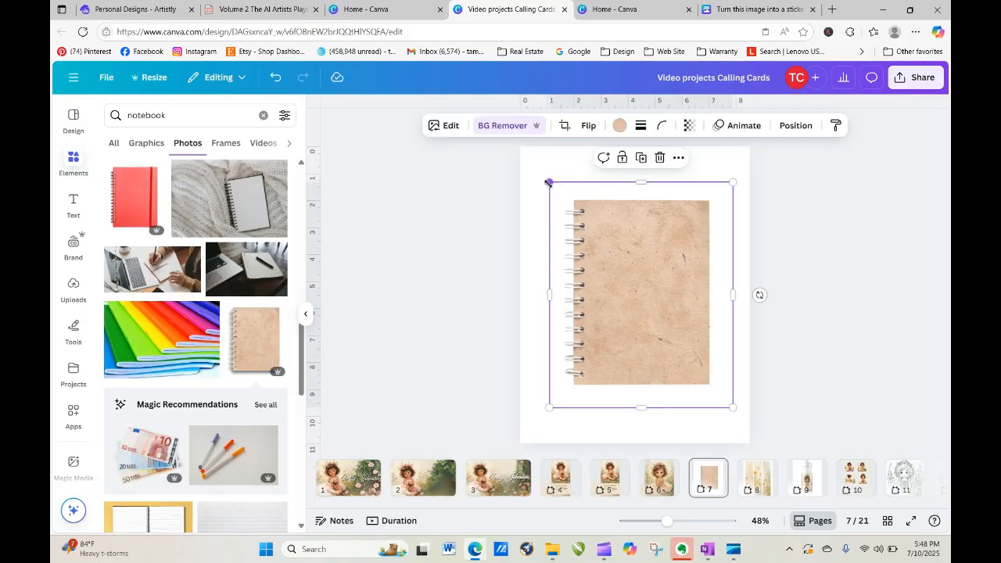
{"action": "left_click_drag", "start_coordinate": [550, 182], "coordinate": [521, 147]}
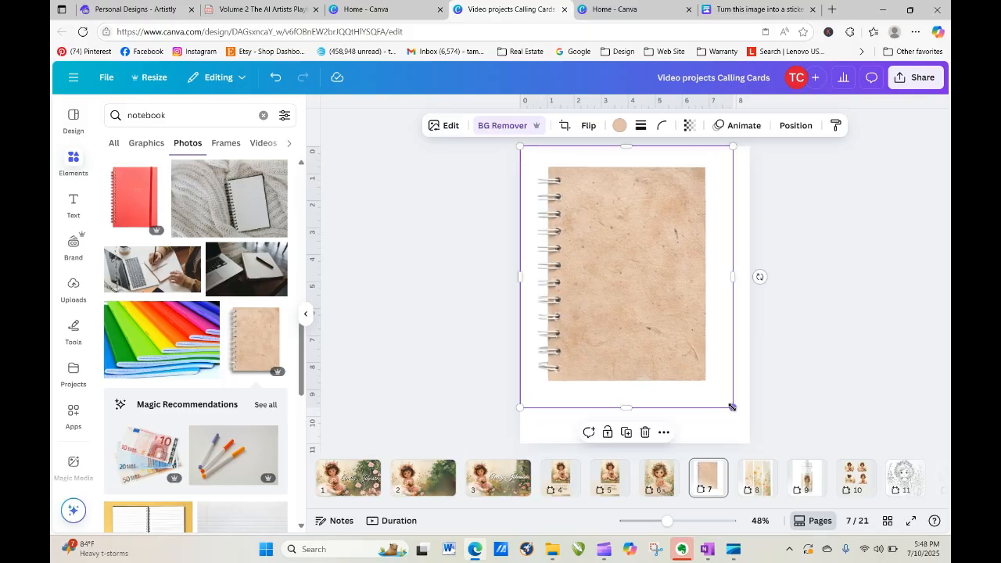
{"action": "left_click_drag", "start_coordinate": [733, 408], "coordinate": [754, 438]}
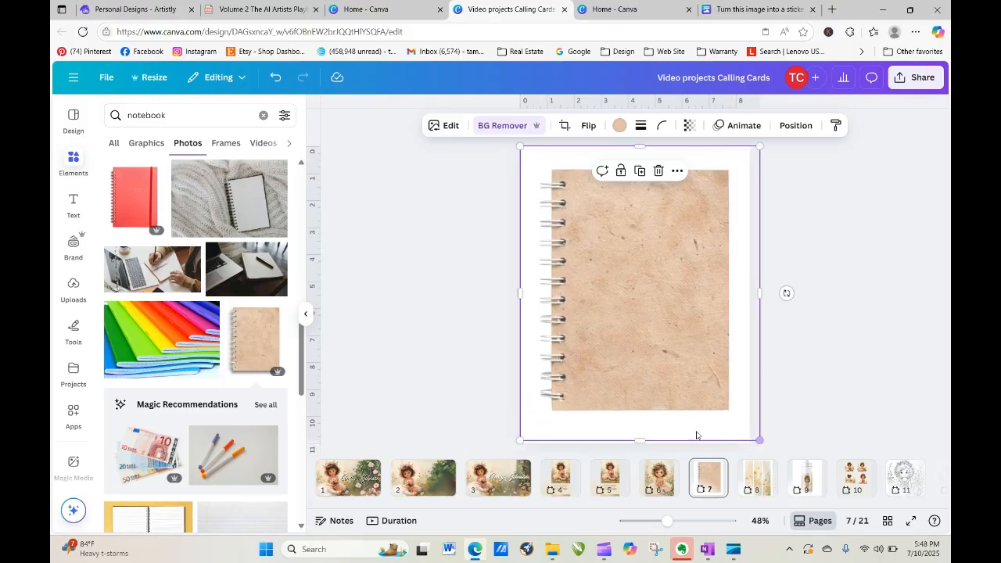
{"action": "left_click", "coordinate": [450, 315]}
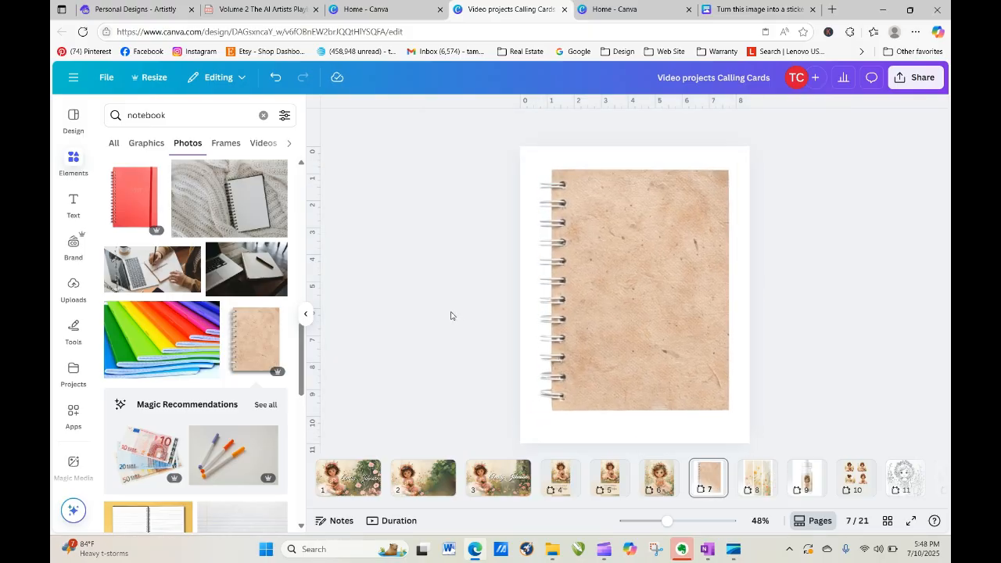
{"action": "left_click", "coordinate": [74, 159]}
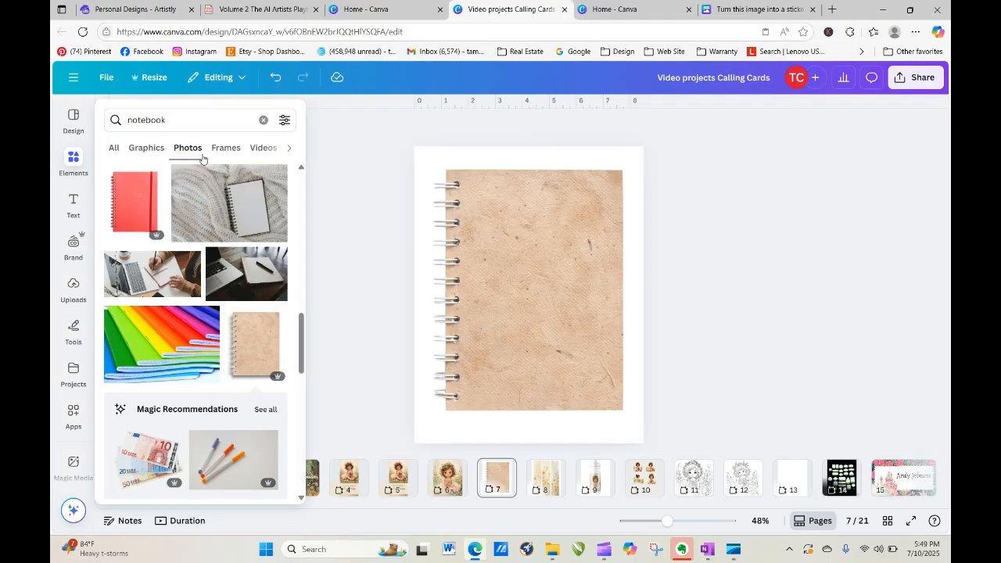
{"action": "left_click", "coordinate": [225, 149]}
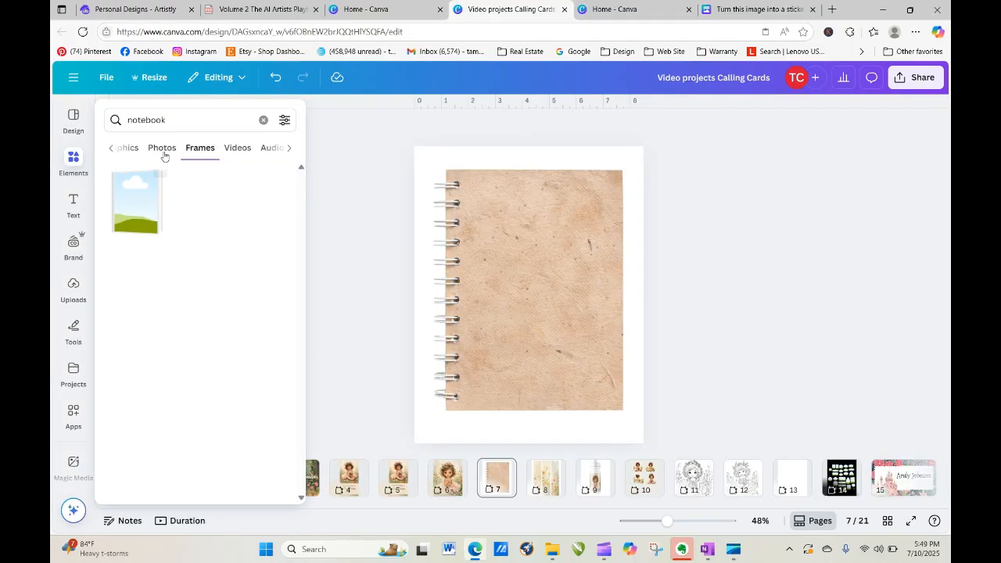
{"action": "left_click", "coordinate": [264, 120]}
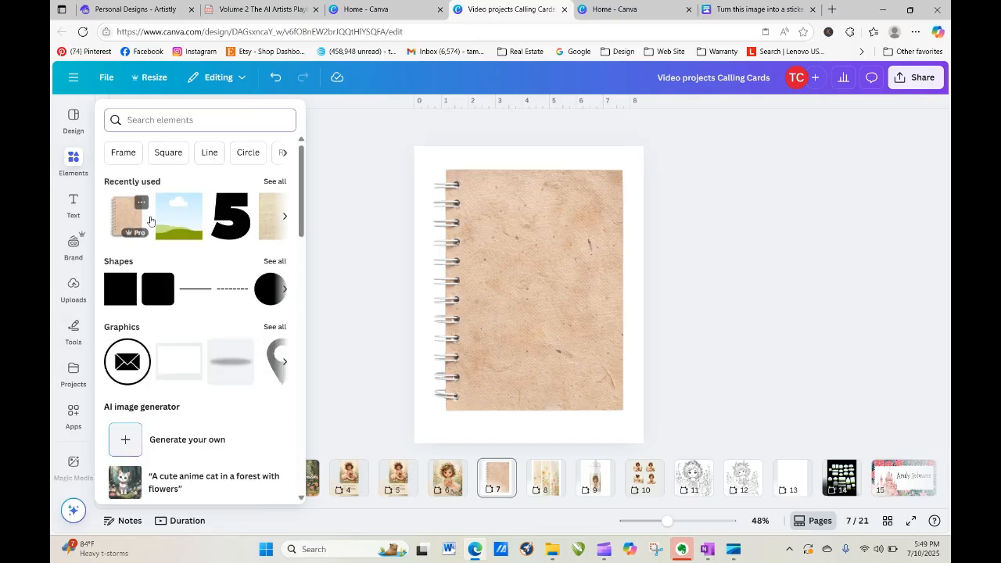
Add the recently used sky-and-hills frame and stretch it over the notebook's cover area.
{"action": "left_click", "coordinate": [178, 216]}
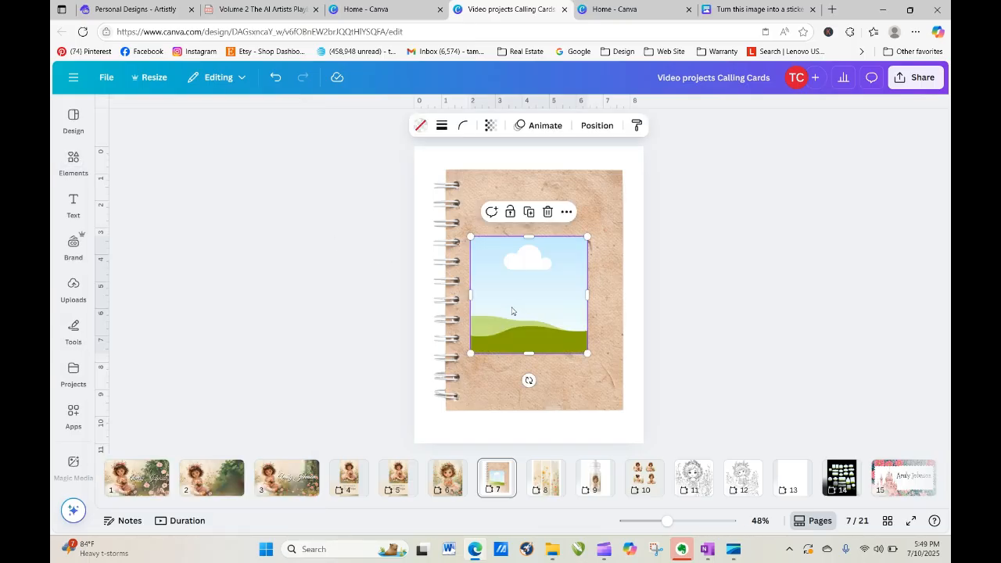
{"action": "left_click_drag", "start_coordinate": [512, 312], "coordinate": [504, 241]}
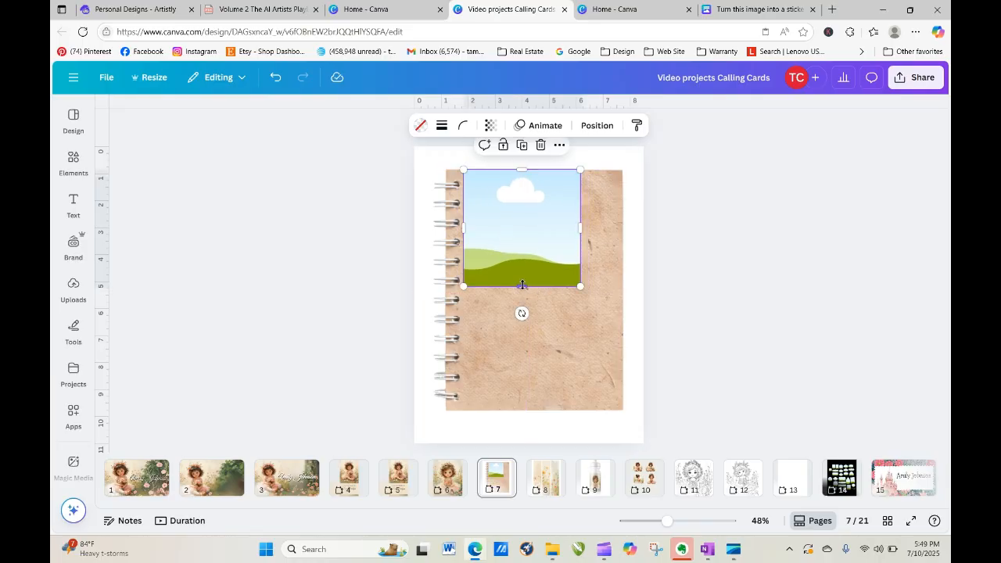
{"action": "left_click_drag", "start_coordinate": [522, 285], "coordinate": [529, 410]}
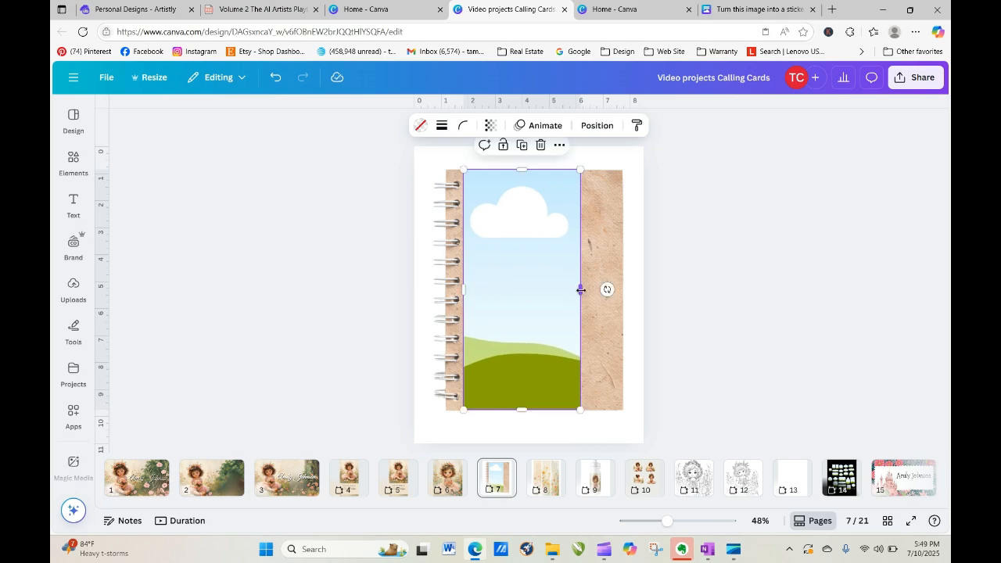
{"action": "left_click_drag", "start_coordinate": [582, 289], "coordinate": [608, 290]}
{"action": "left_click_drag", "start_coordinate": [621, 290], "coordinate": [621, 298]}
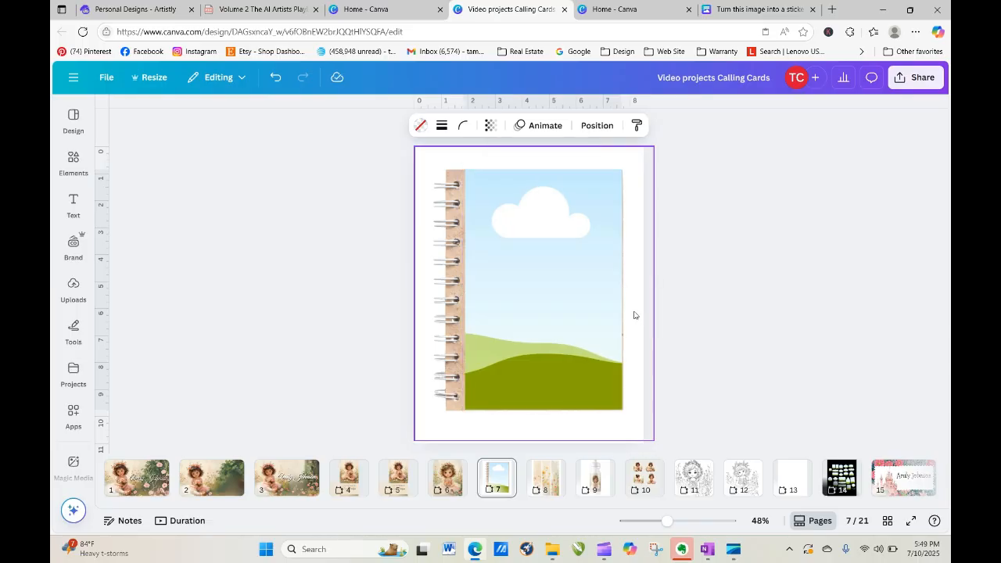
{"action": "left_click", "coordinate": [696, 310]}
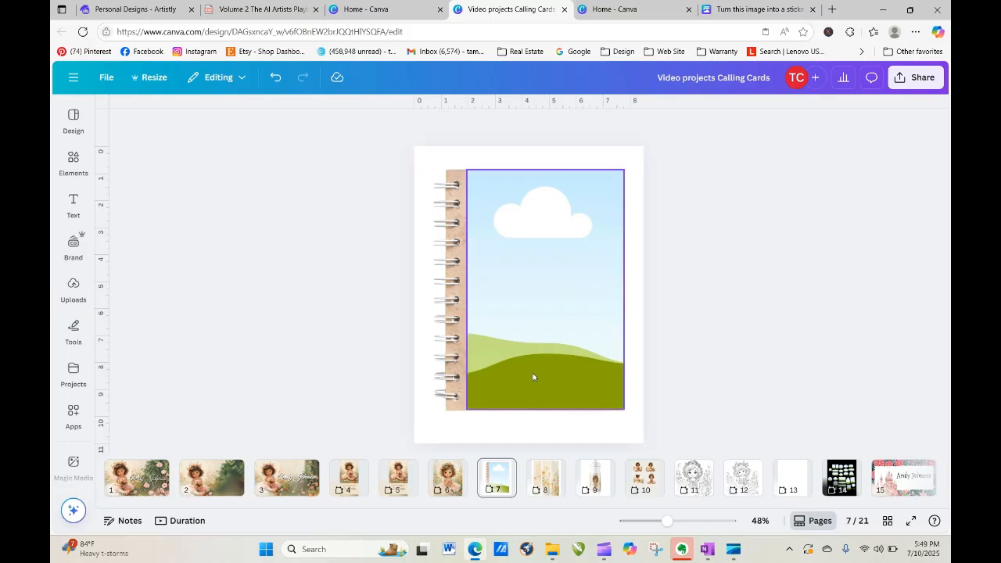
{"action": "left_click", "coordinate": [85, 288]}
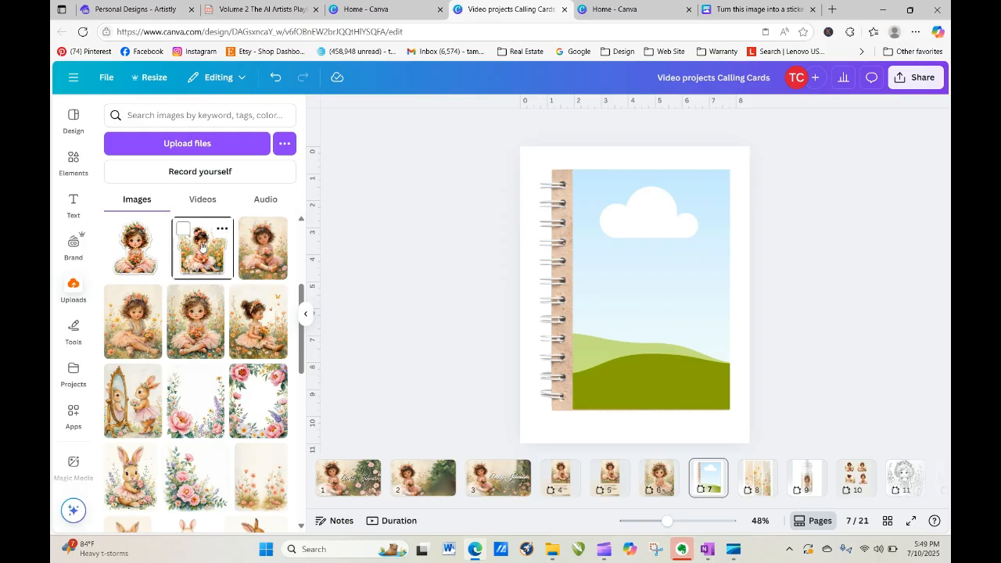
Fill the notebook cover frame with an uploaded girl illustration, then swap in a different one.
{"action": "left_click_drag", "start_coordinate": [201, 248], "coordinate": [592, 237]}
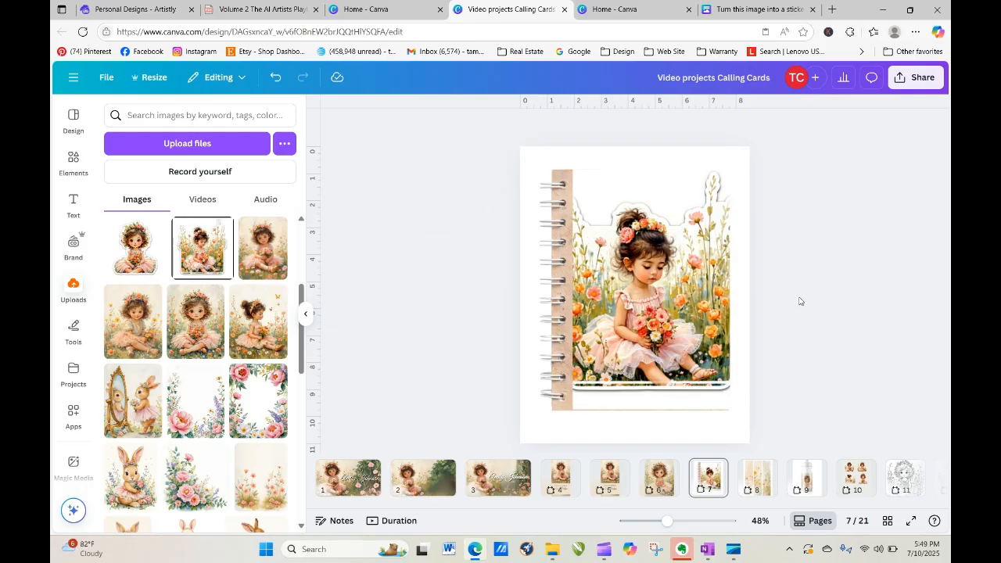
{"action": "left_click_drag", "start_coordinate": [261, 255], "coordinate": [707, 279]}
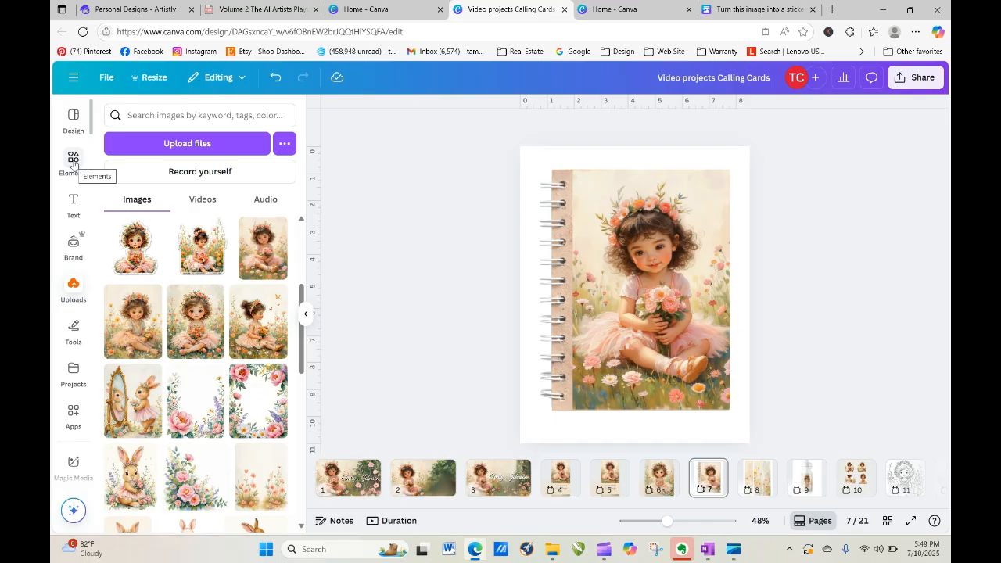
Add a square, flatten it into a thin bar across the cover's bottom, and colour it olive.
{"action": "left_click", "coordinate": [73, 159]}
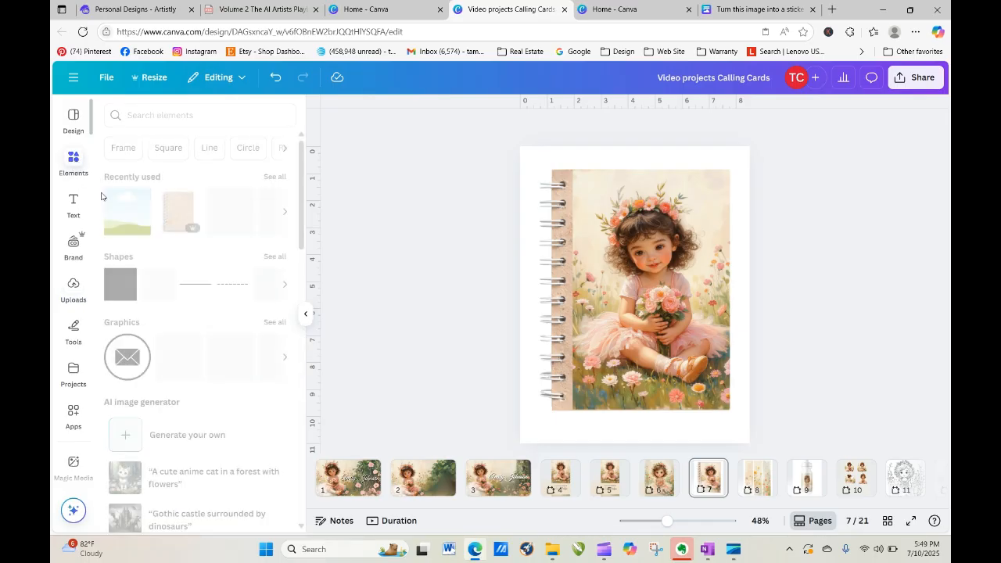
{"action": "left_click", "coordinate": [123, 289]}
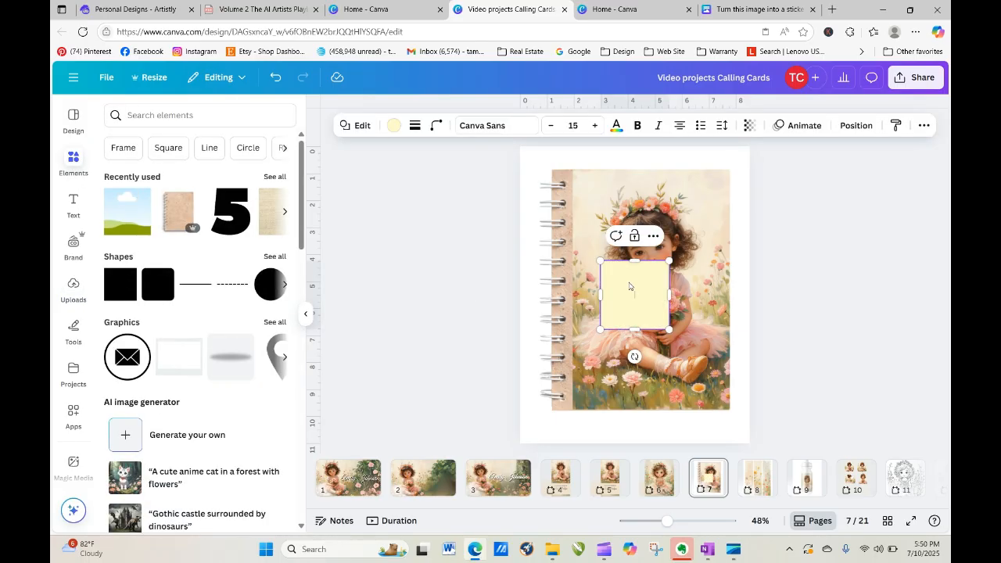
{"action": "mouse_move", "coordinate": [635, 262]}
{"action": "left_mouse_down"}
{"action": "mouse_move", "coordinate": [649, 366]}
{"action": "mouse_move", "coordinate": [635, 387]}
{"action": "left_mouse_up"}
{"action": "left_click", "coordinate": [699, 338]}
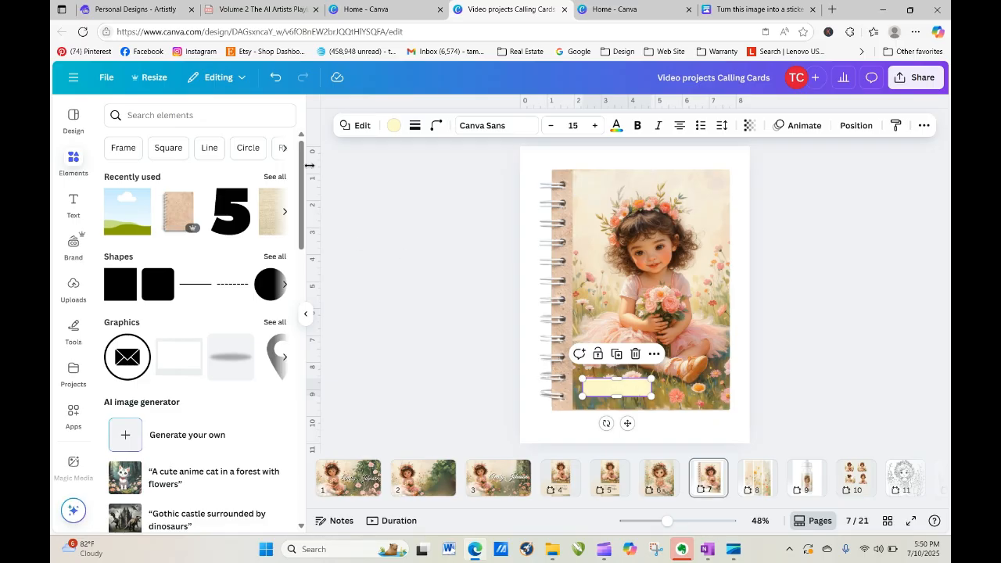
{"action": "left_click", "coordinate": [393, 126]}
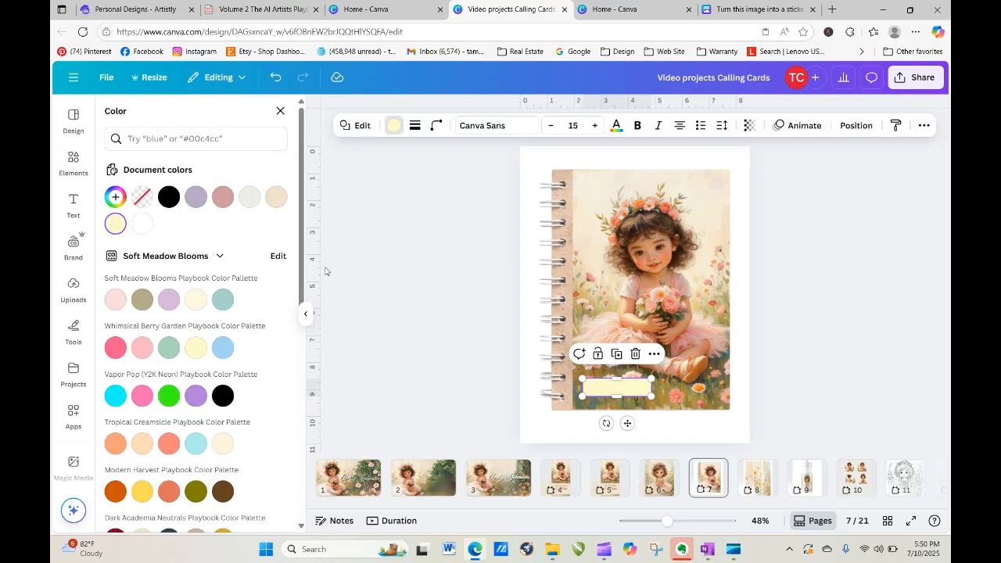
{"action": "left_click_drag", "start_coordinate": [298, 228], "coordinate": [298, 408]}
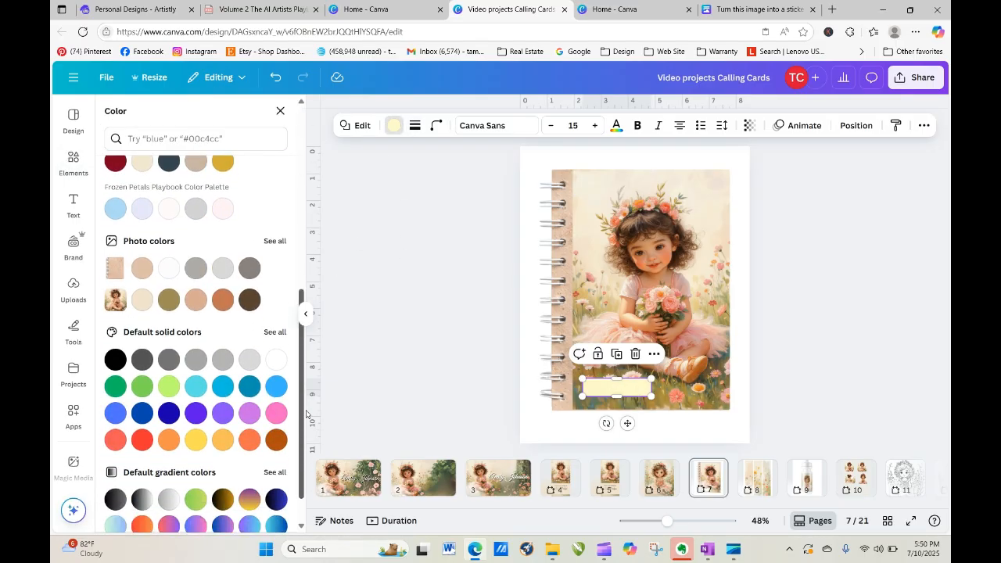
{"action": "left_click", "coordinate": [143, 303]}
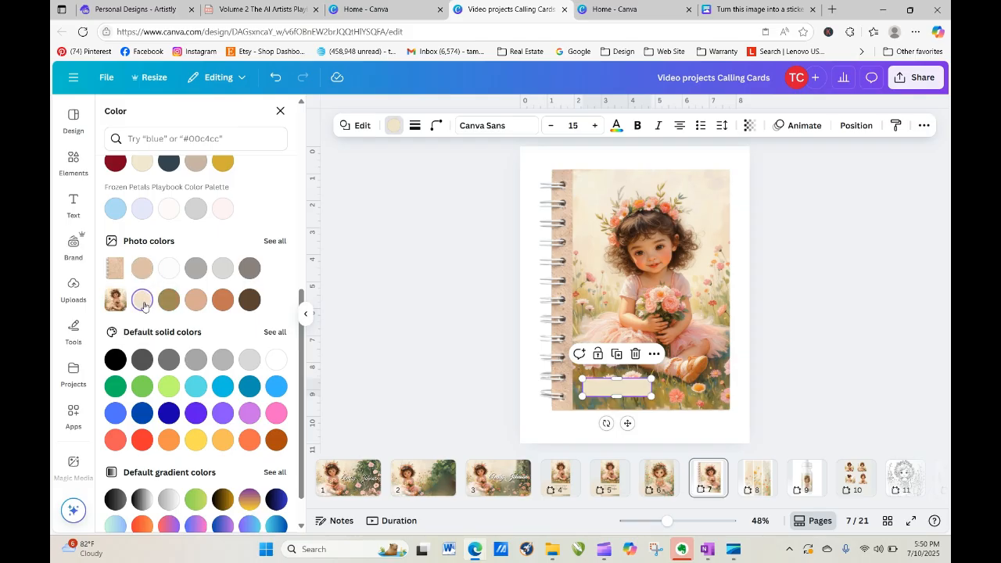
{"action": "left_click", "coordinate": [169, 301]}
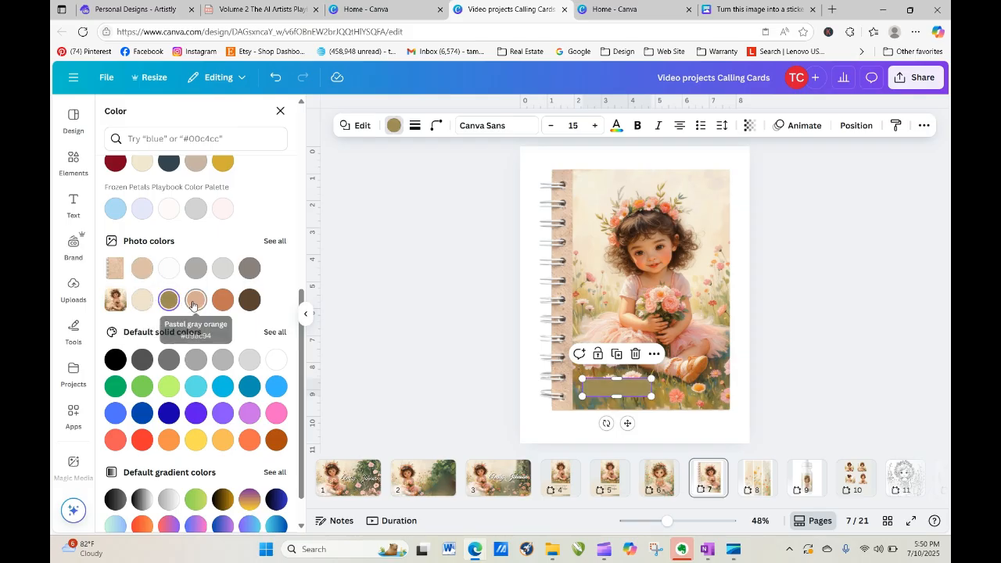
{"action": "left_click", "coordinate": [193, 304]}
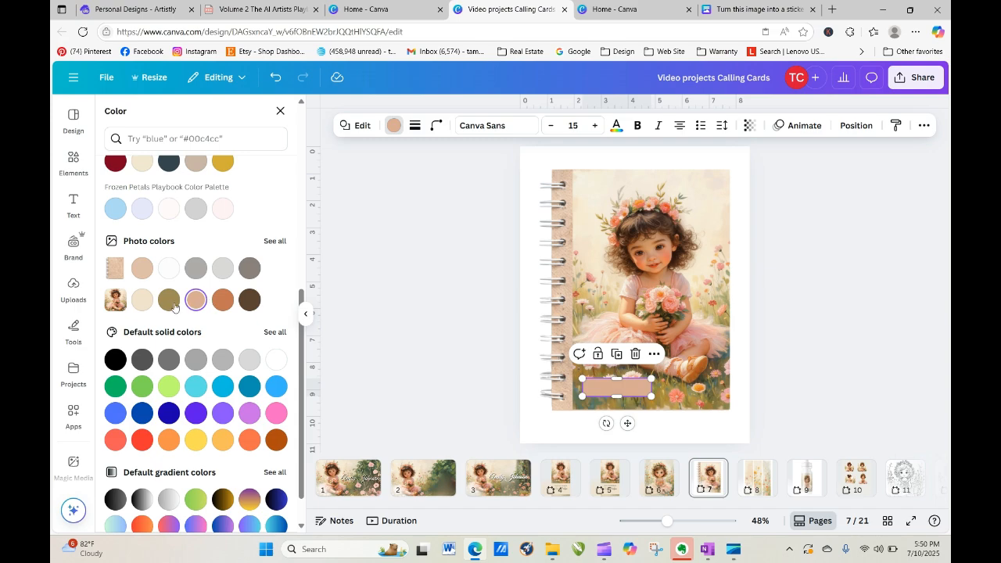
{"action": "left_click", "coordinate": [143, 301]}
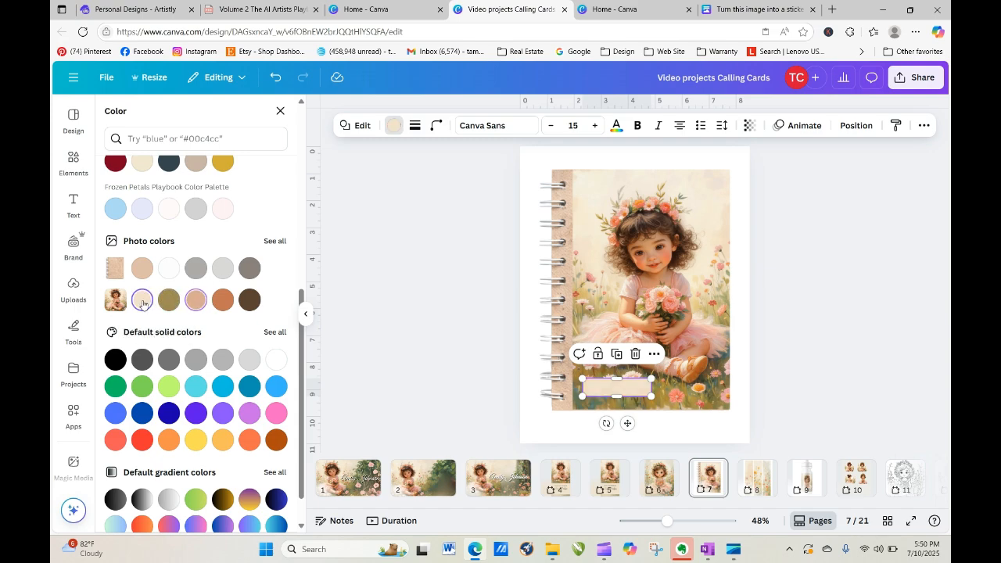
{"action": "left_click", "coordinate": [164, 301]}
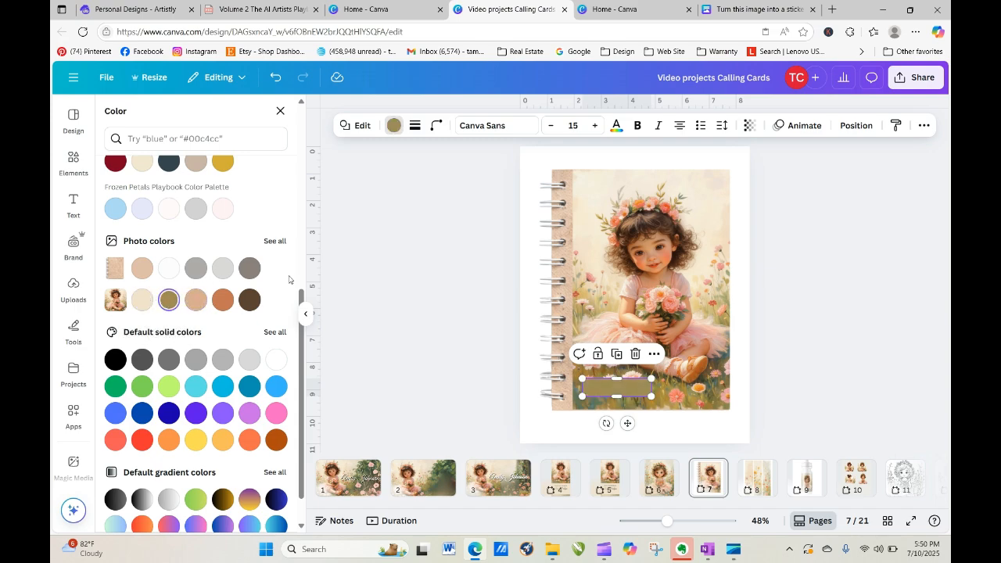
{"action": "left_click", "coordinate": [467, 414]}
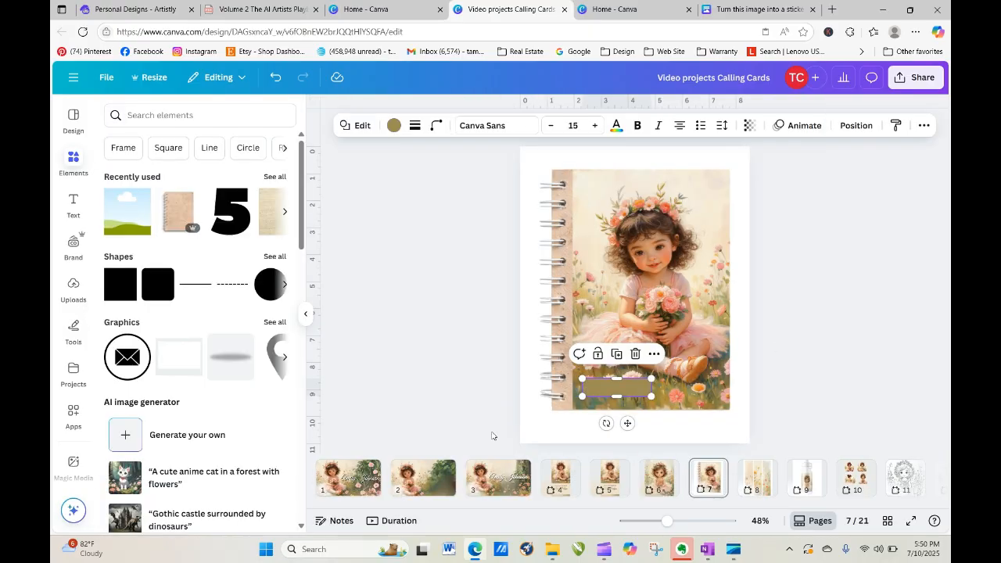
{"action": "left_click_drag", "start_coordinate": [666, 521], "coordinate": [677, 521]}
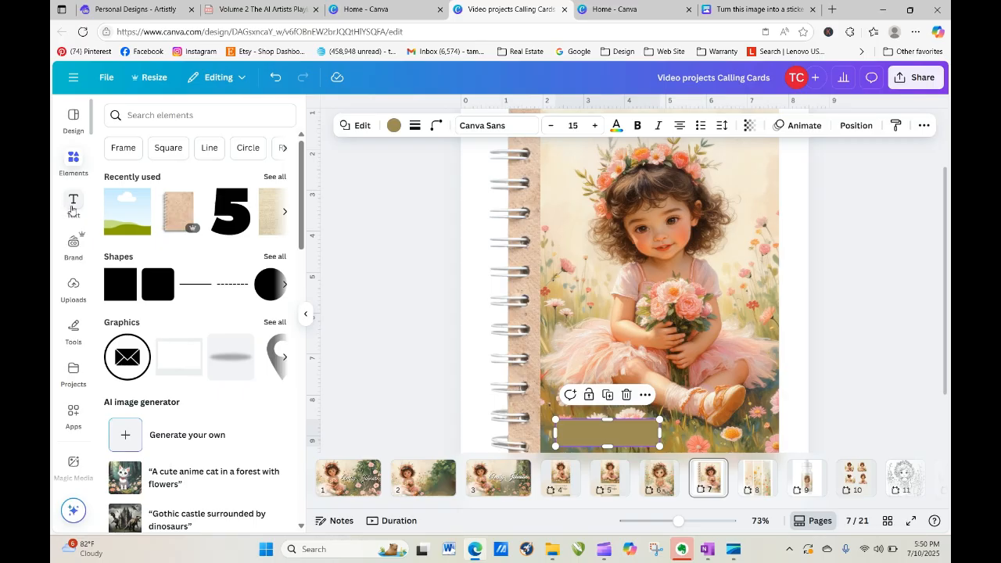
Add a subheading text box and type the child's full name into it.
{"action": "left_click", "coordinate": [73, 205]}
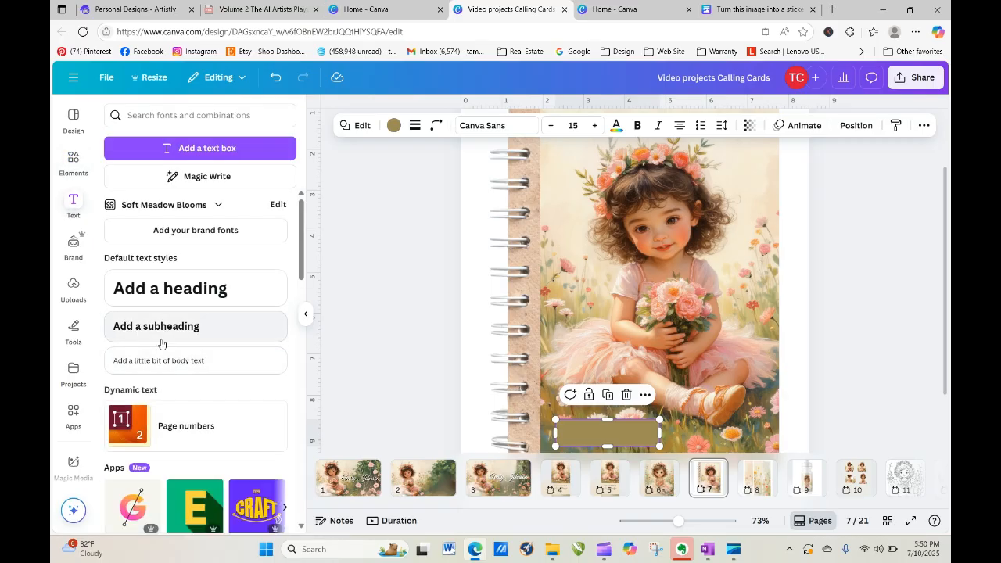
{"action": "left_click", "coordinate": [160, 328]}
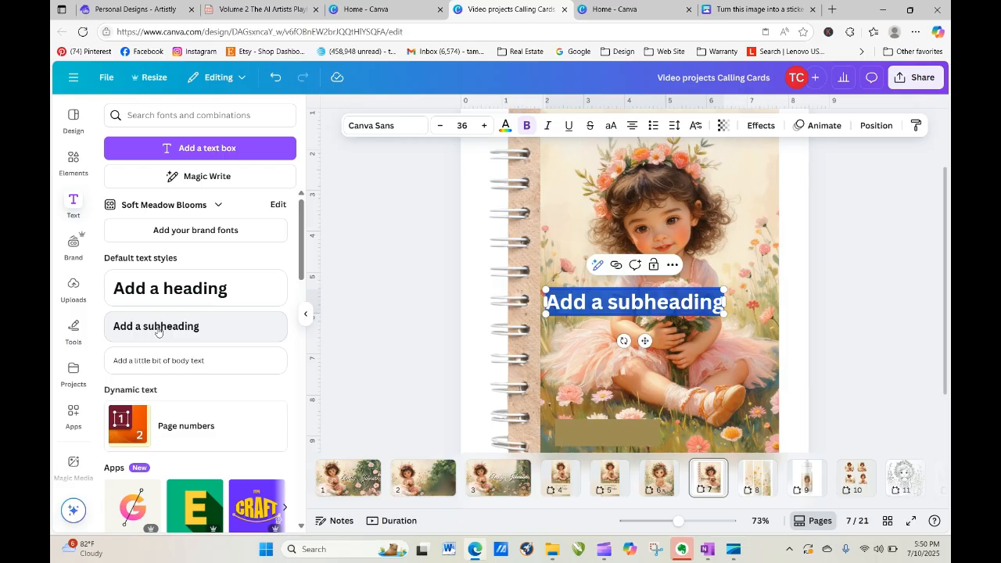
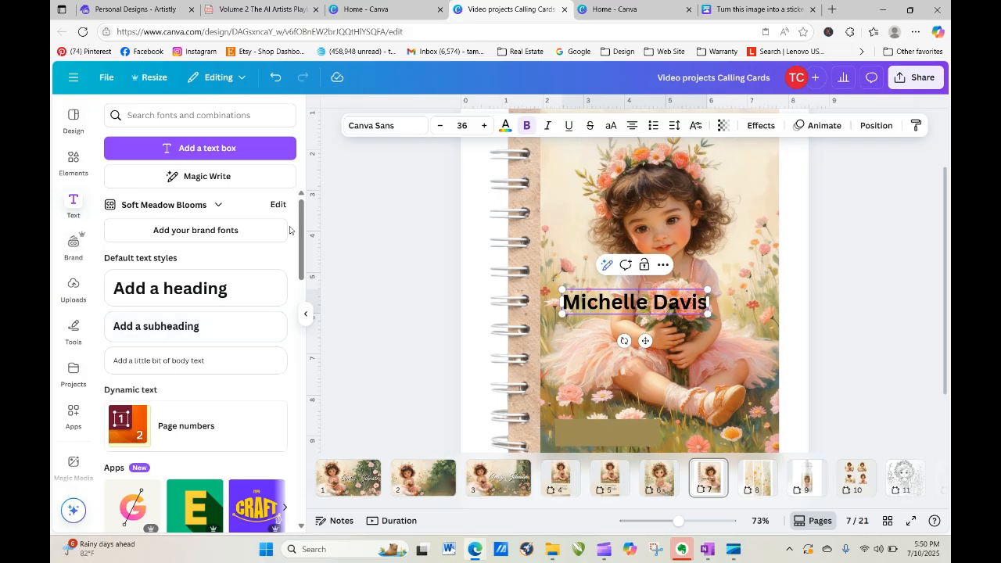
{"action": "left_click", "coordinate": [406, 125]}
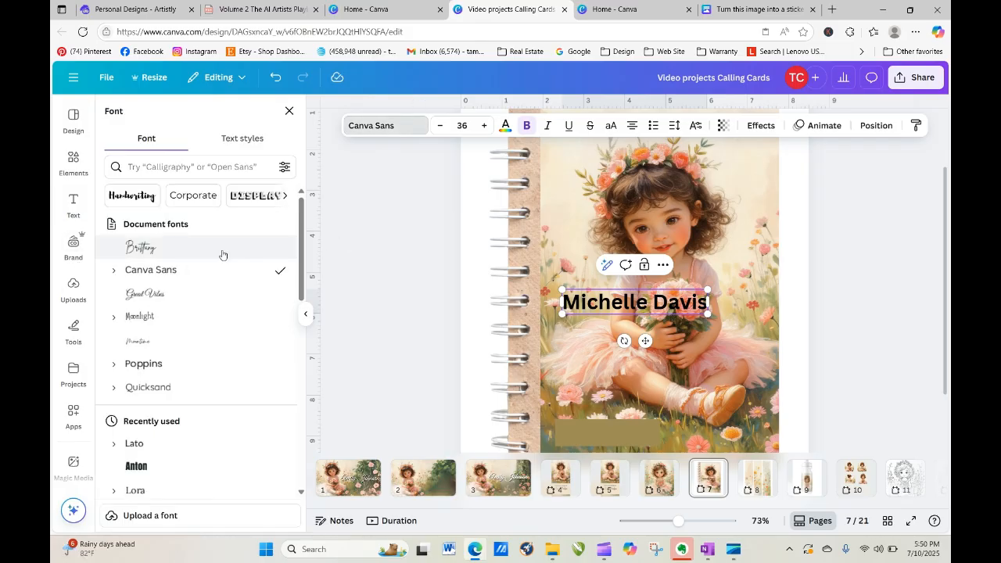
Set the name in Great Vibes, colour it pale off-white, and move it near the cover's bottom.
{"action": "left_click", "coordinate": [184, 295]}
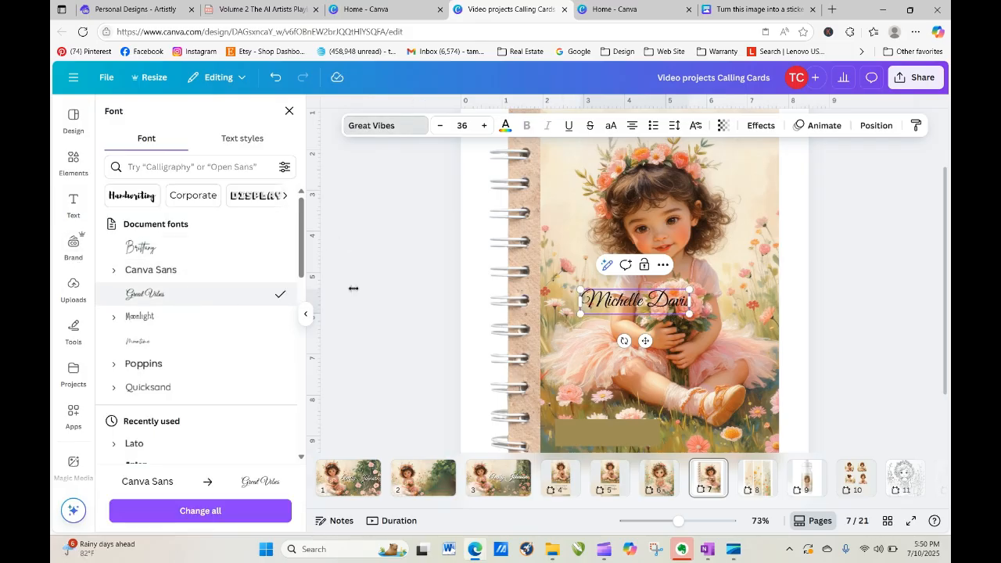
{"action": "left_click", "coordinate": [506, 126]}
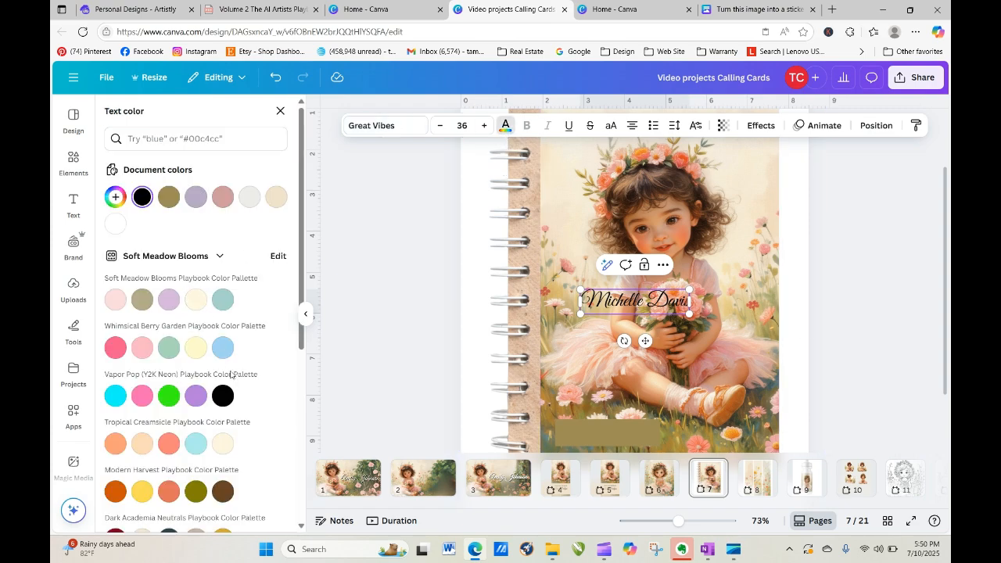
{"action": "left_click", "coordinate": [249, 196]}
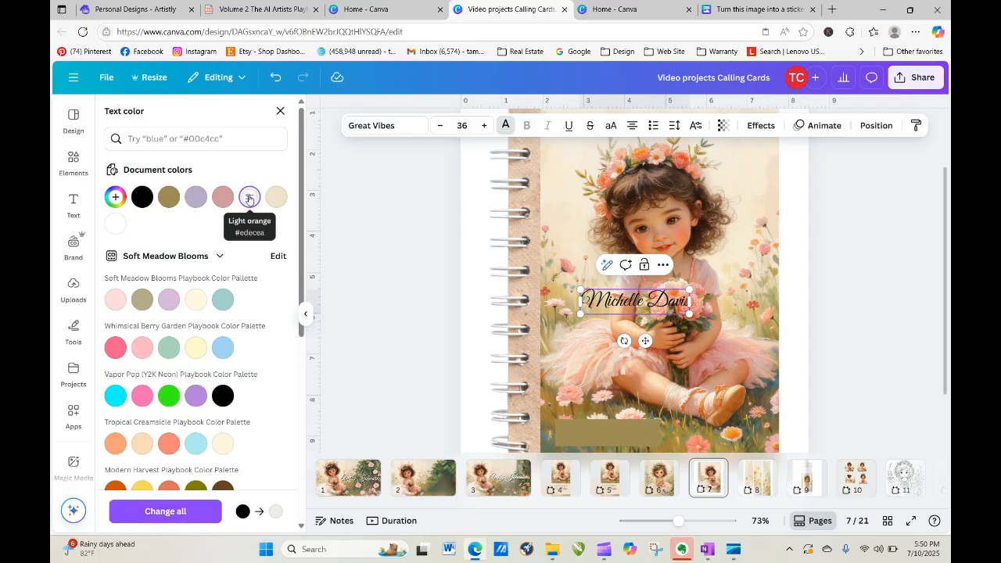
{"action": "left_click", "coordinate": [408, 321]}
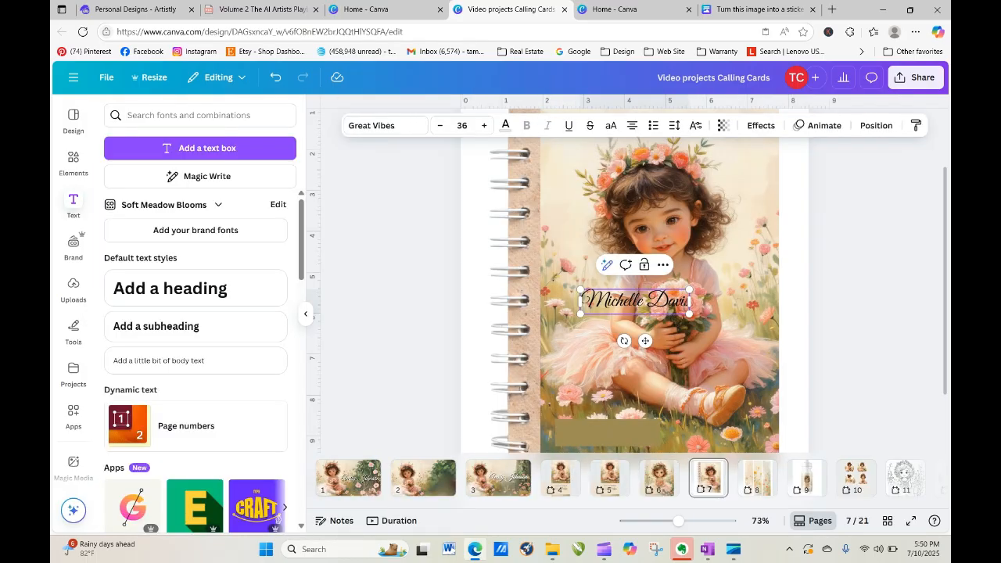
{"action": "left_click", "coordinate": [857, 337]}
{"action": "left_click", "coordinate": [657, 308]}
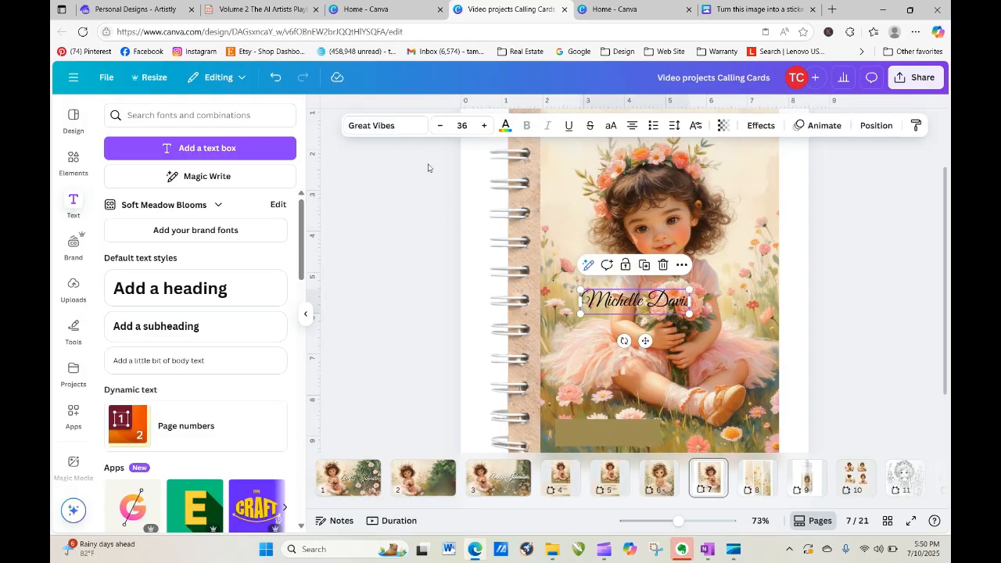
{"action": "left_click", "coordinate": [506, 125]}
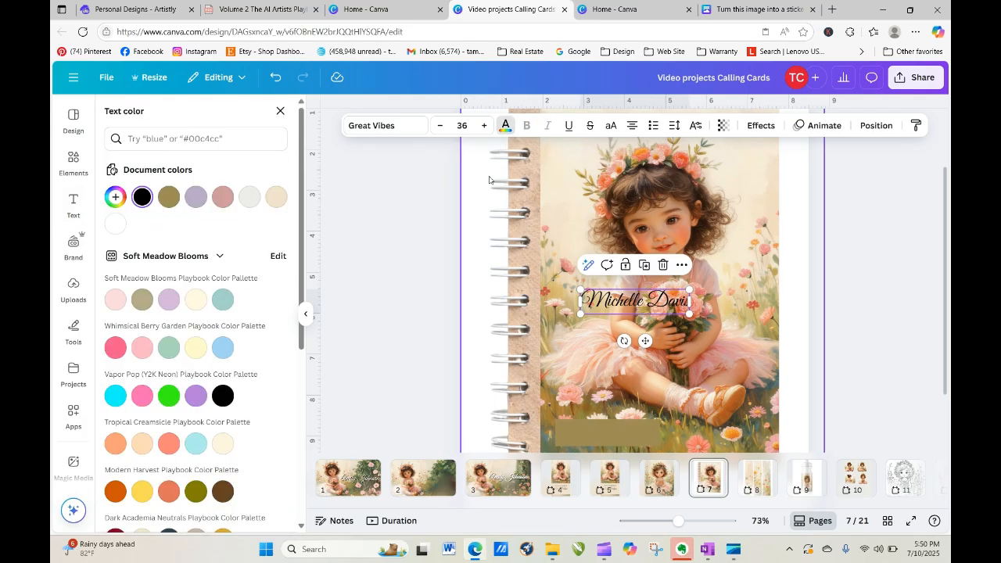
{"action": "left_click", "coordinate": [250, 197]}
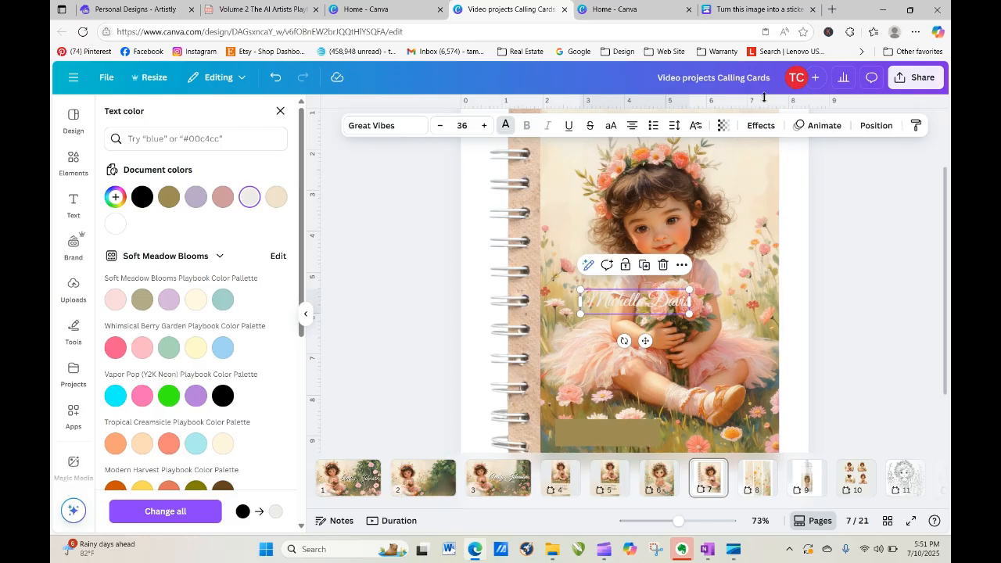
{"action": "left_click", "coordinate": [851, 233]}
{"action": "left_click_drag", "start_coordinate": [640, 313], "coordinate": [618, 438]}
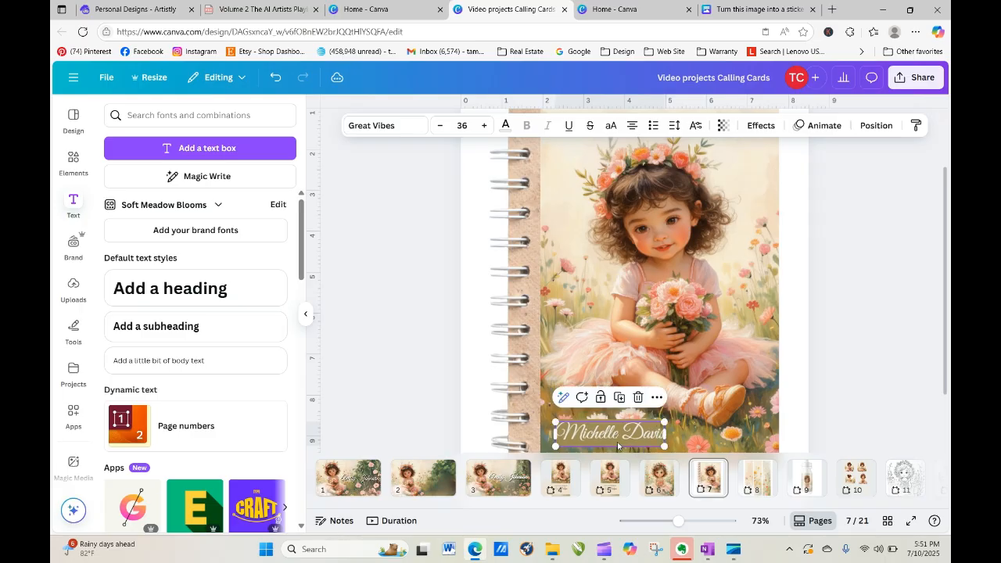
{"action": "left_click", "coordinate": [874, 410]}
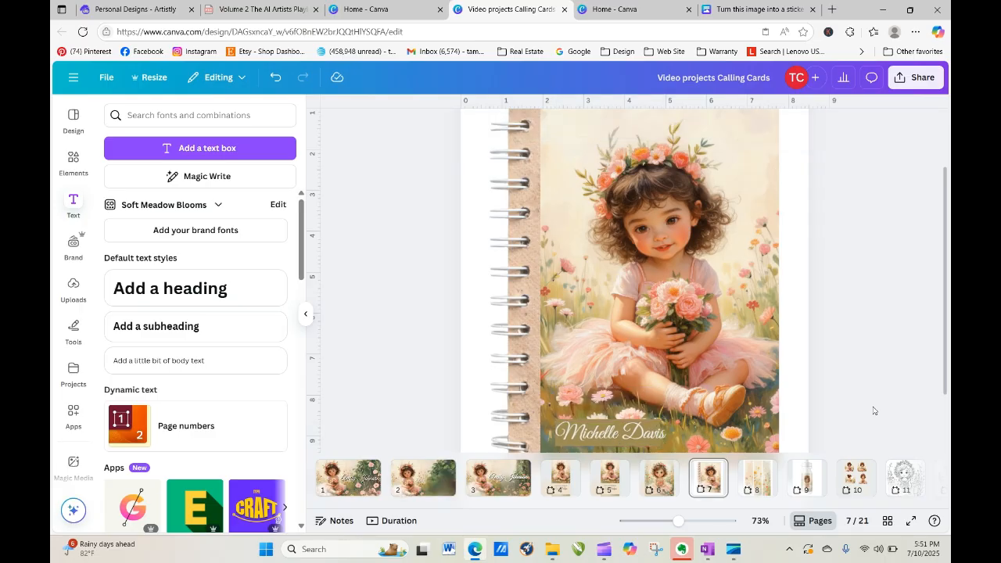
Adjust the zoom, dismiss the battery notification, and go to page 8's wildflower bookmark panels.
{"action": "left_click_drag", "start_coordinate": [677, 521], "coordinate": [664, 521]}
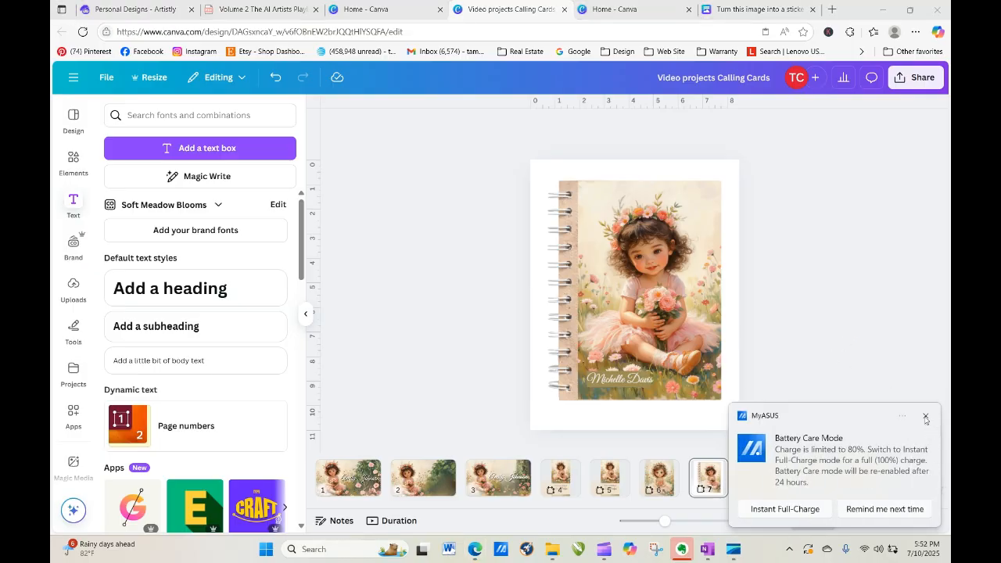
{"action": "left_click", "coordinate": [926, 418]}
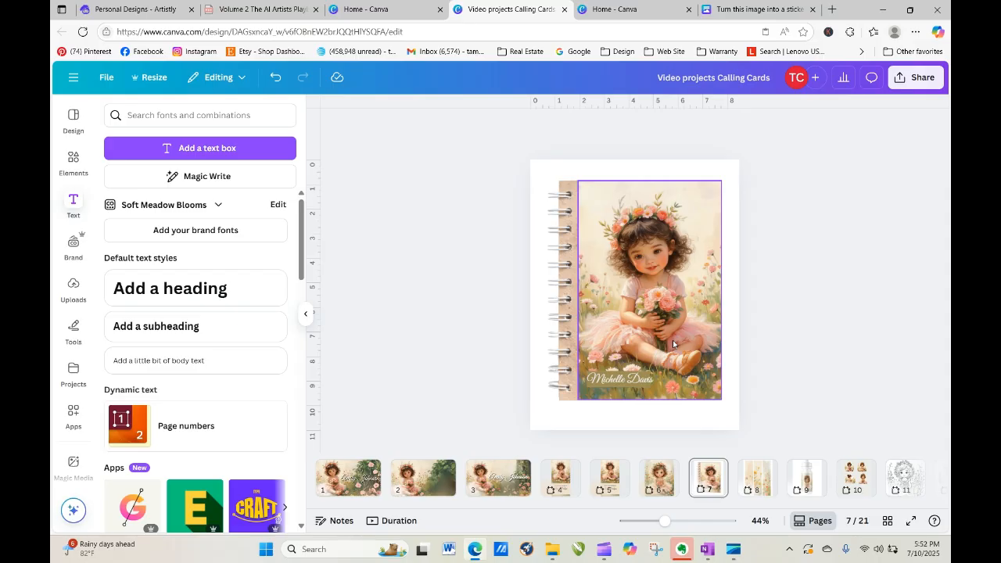
{"action": "left_click", "coordinate": [751, 485]}
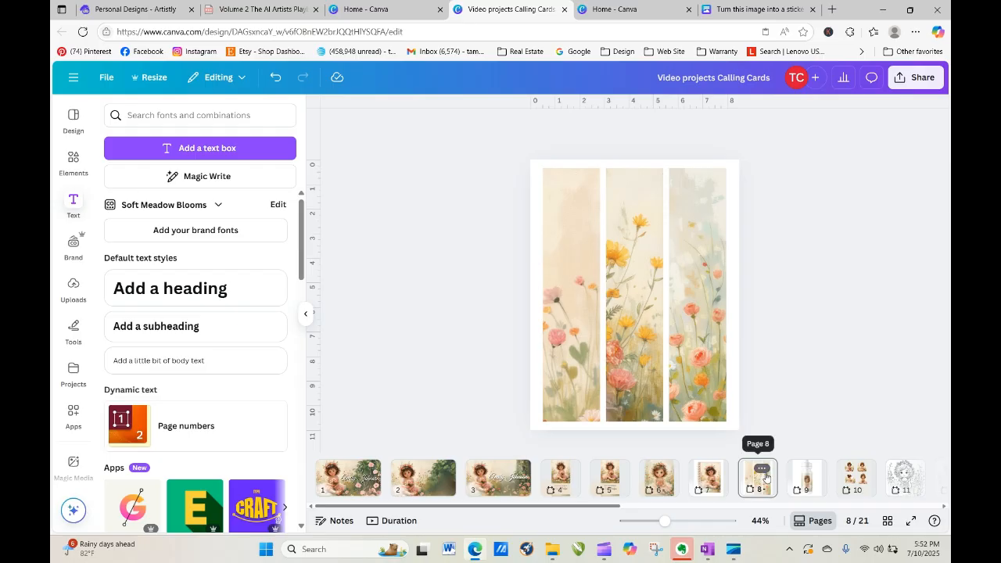
{"action": "left_click", "coordinate": [762, 469]}
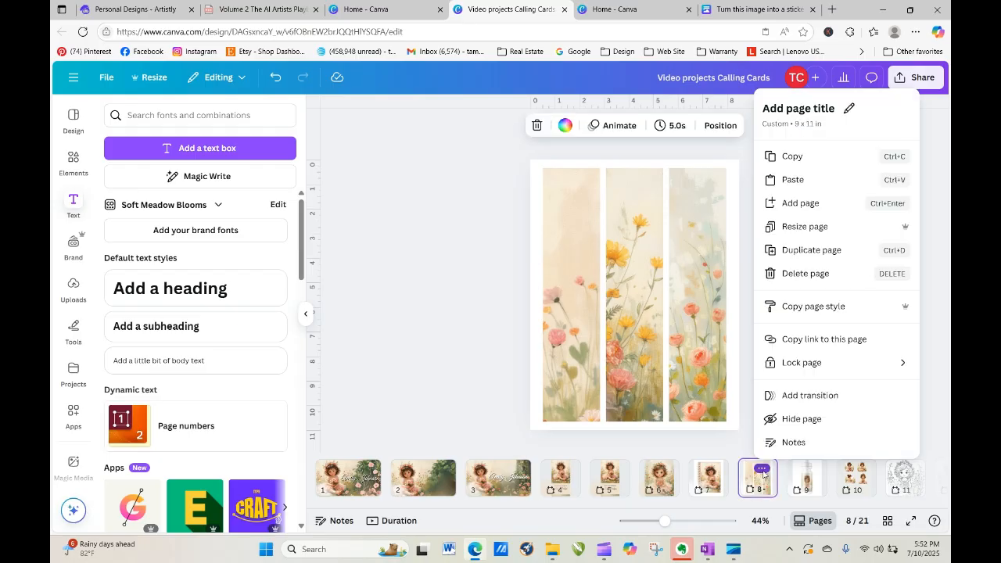
Duplicate the bookmark page 8 as page 9, then add a blank page 10 after it.
{"action": "left_click", "coordinate": [814, 249]}
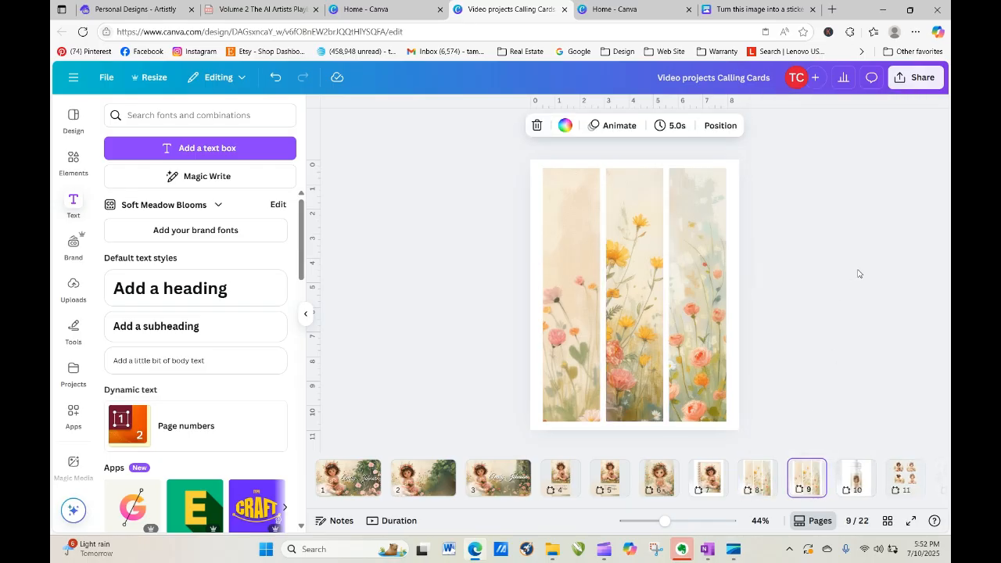
{"action": "left_click", "coordinate": [568, 323]}
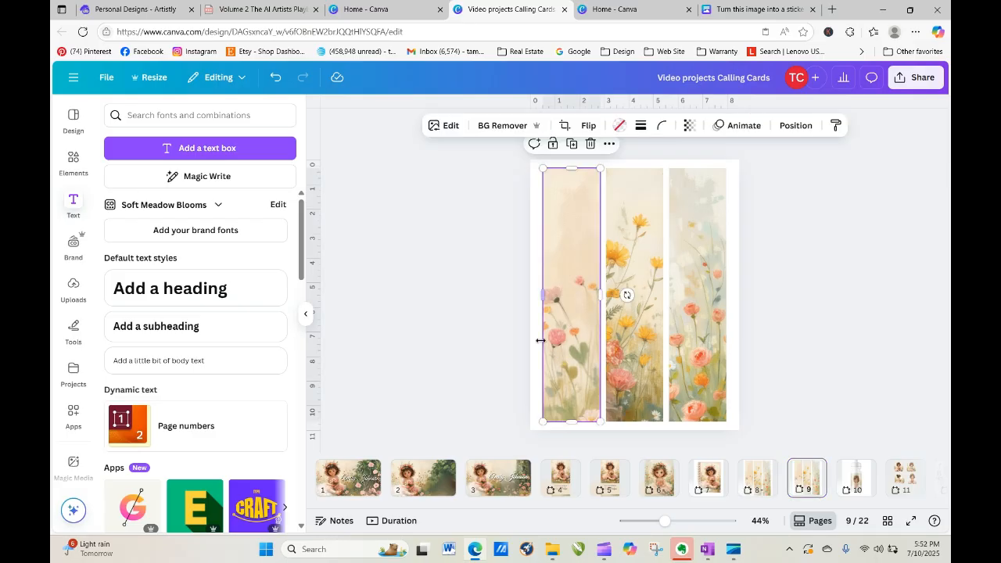
{"action": "left_click", "coordinate": [814, 472]}
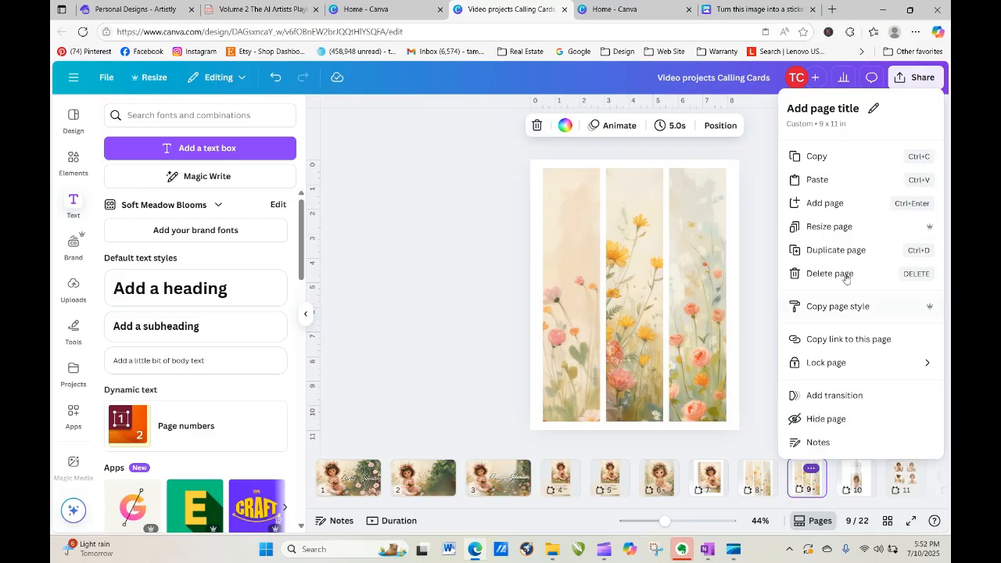
{"action": "left_click", "coordinate": [834, 205]}
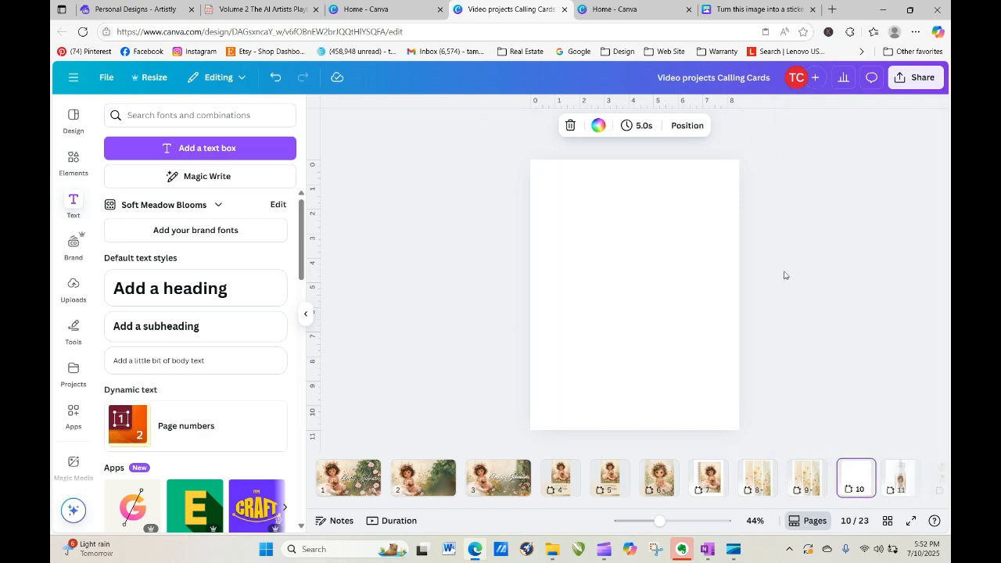
{"action": "left_click", "coordinate": [73, 160]}
Add the sky-and-grass frame to page 10 and reshape it into a tall, slim bookmark strip.
{"action": "left_click", "coordinate": [136, 221]}
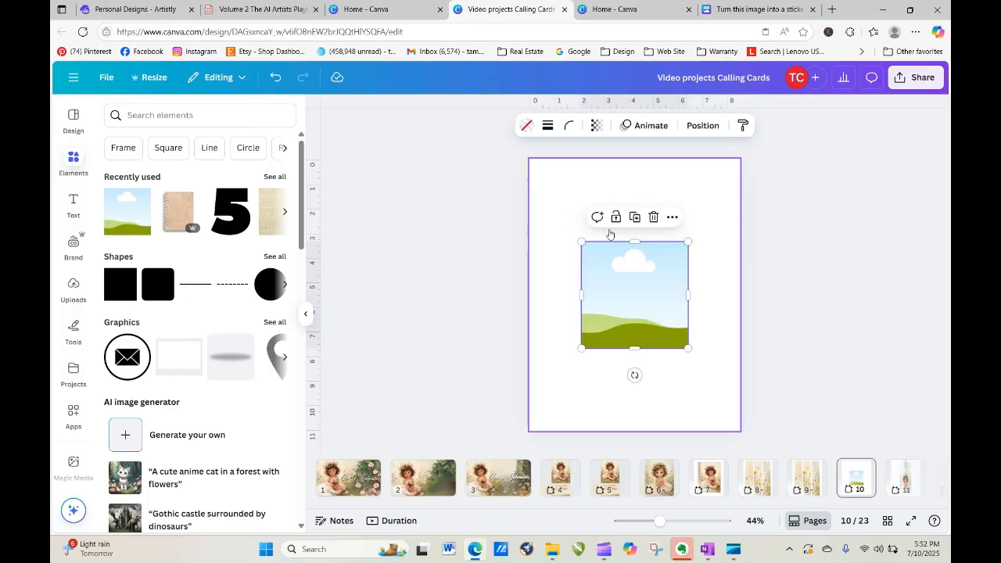
{"action": "left_click_drag", "start_coordinate": [688, 293], "coordinate": [570, 221]}
{"action": "left_click_drag", "start_coordinate": [568, 279], "coordinate": [578, 415]}
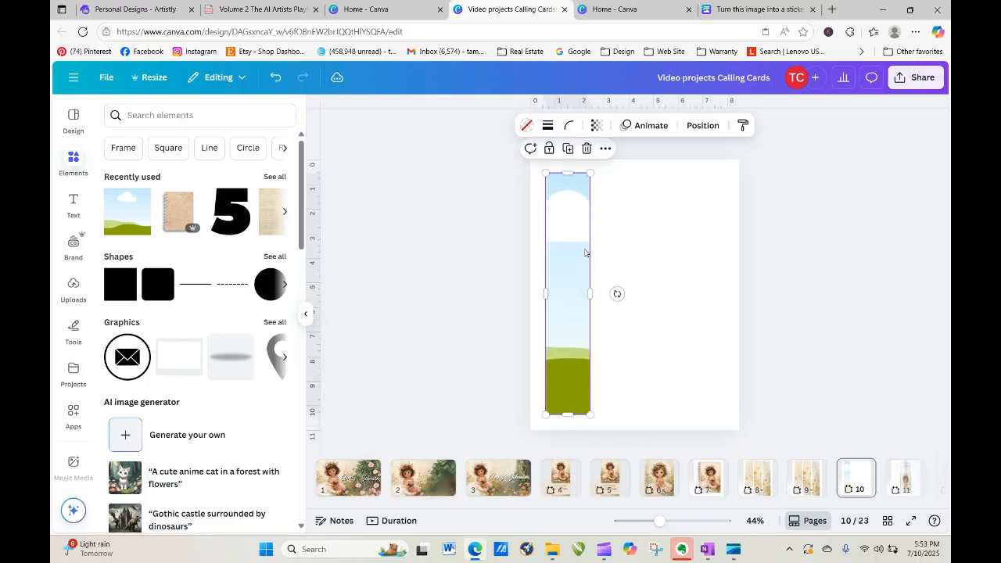
{"action": "left_click_drag", "start_coordinate": [567, 202], "coordinate": [618, 218]}
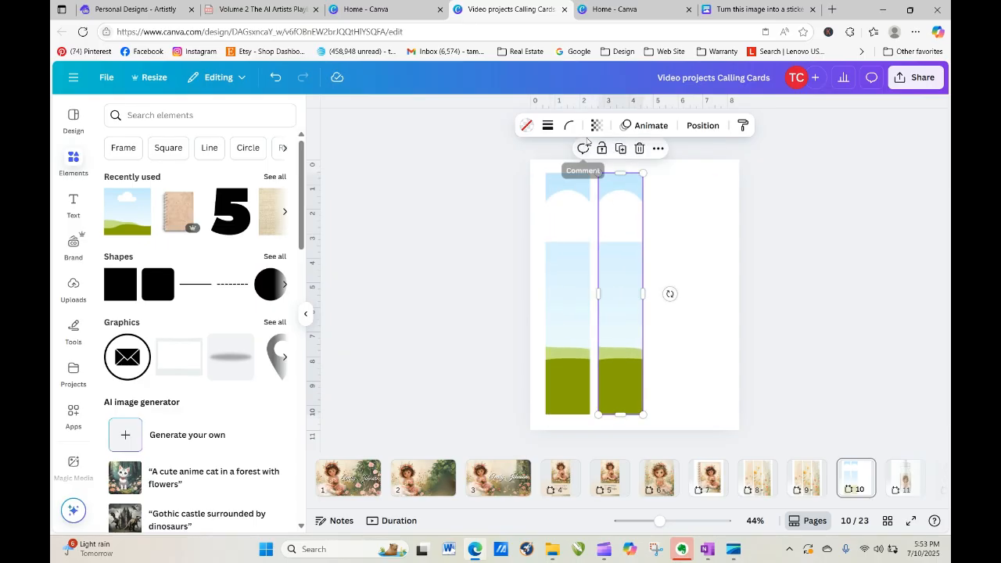
Duplicate the strip into four side-by-side bookmarks and shrink them together as a group.
{"action": "left_click", "coordinate": [623, 151]}
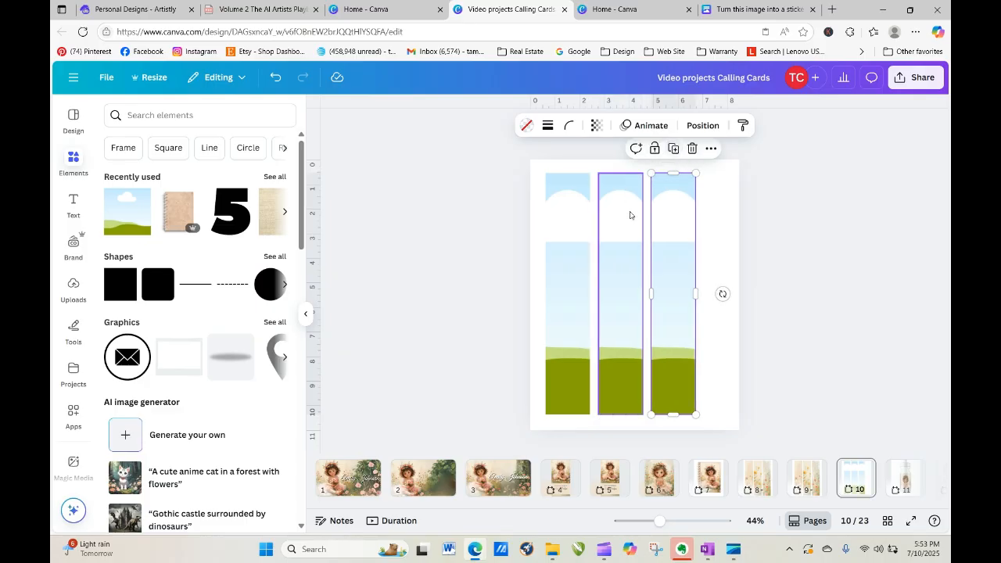
{"action": "left_click", "coordinate": [678, 151]}
{"action": "left_click_drag", "start_coordinate": [505, 250], "coordinate": [727, 388]}
{"action": "left_click", "coordinate": [590, 338]}
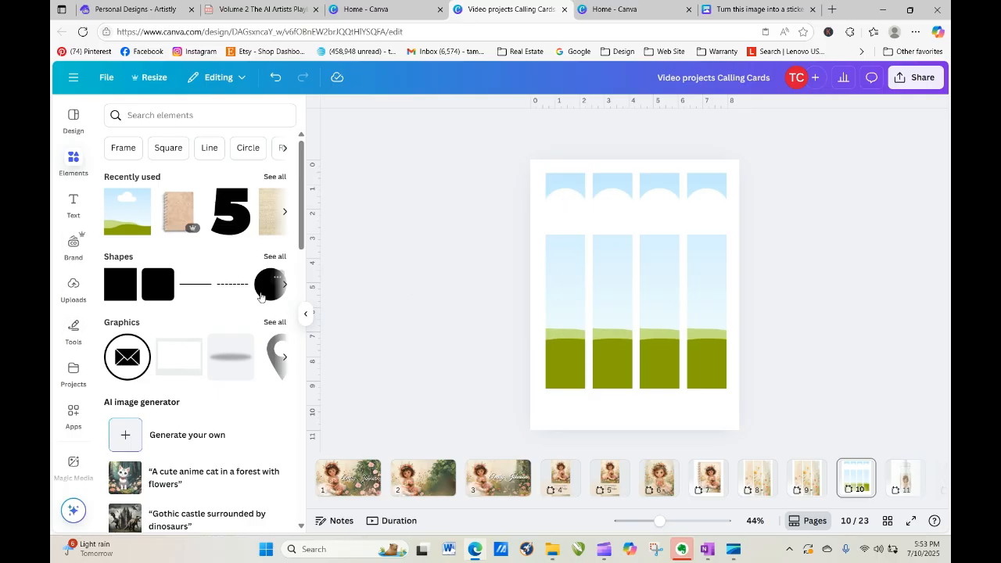
{"action": "left_click", "coordinate": [75, 288]}
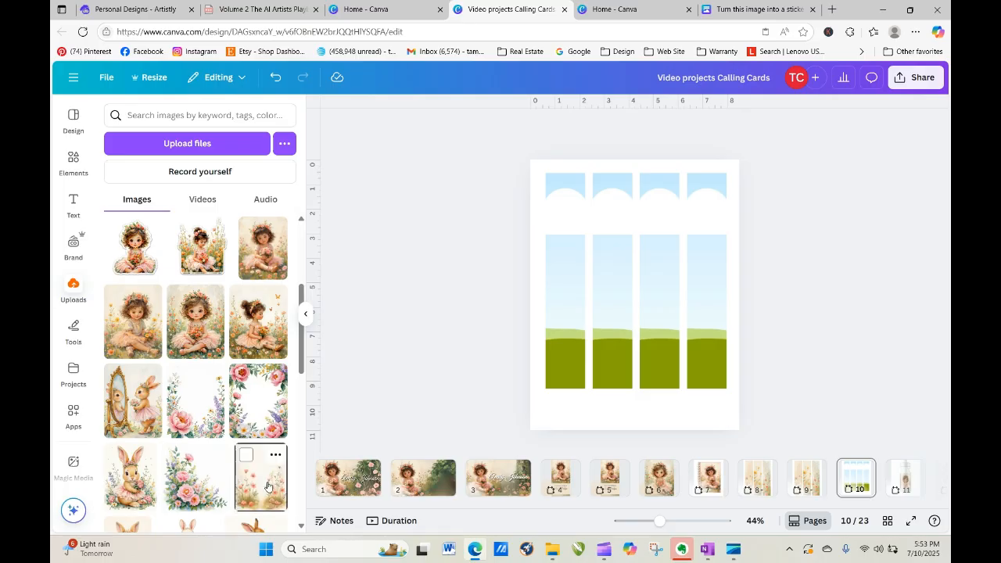
Drop the floral watercolor upload into the first bookmark frame and enlarge and reposition its crop.
{"action": "left_click_drag", "start_coordinate": [266, 485], "coordinate": [577, 301]}
{"action": "double_click", "coordinate": [551, 295]}
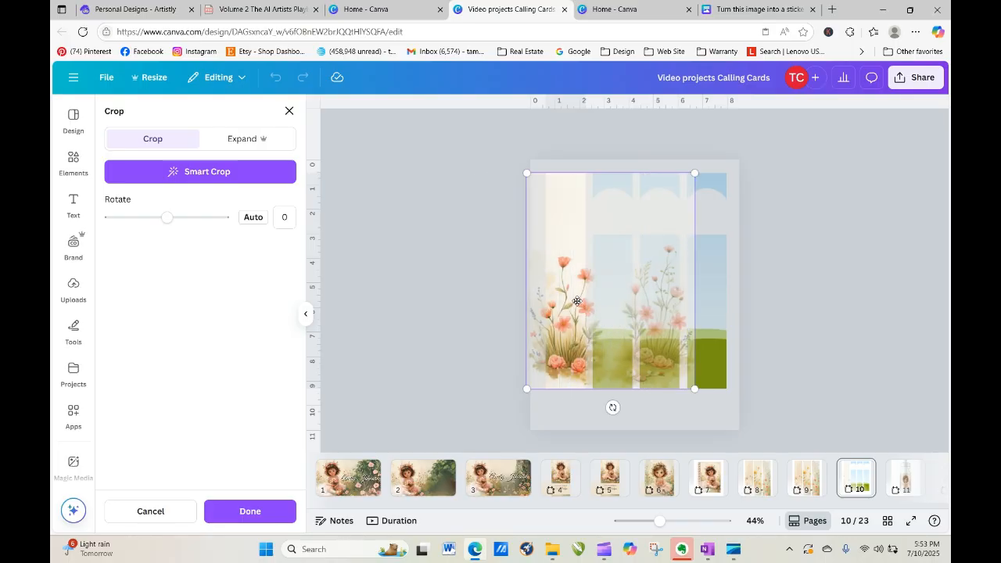
{"action": "left_click", "coordinate": [477, 277]}
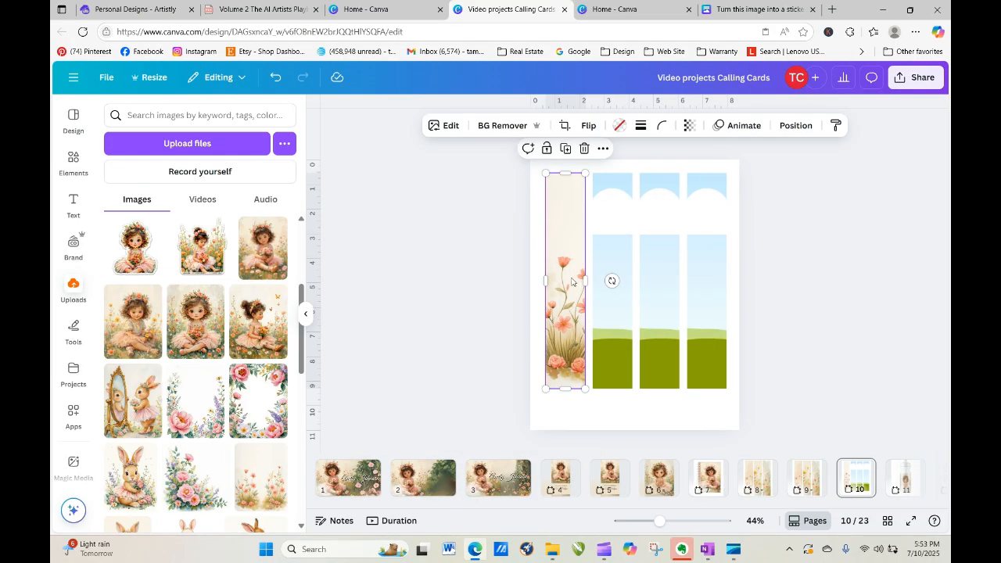
{"action": "double_click", "coordinate": [564, 204]}
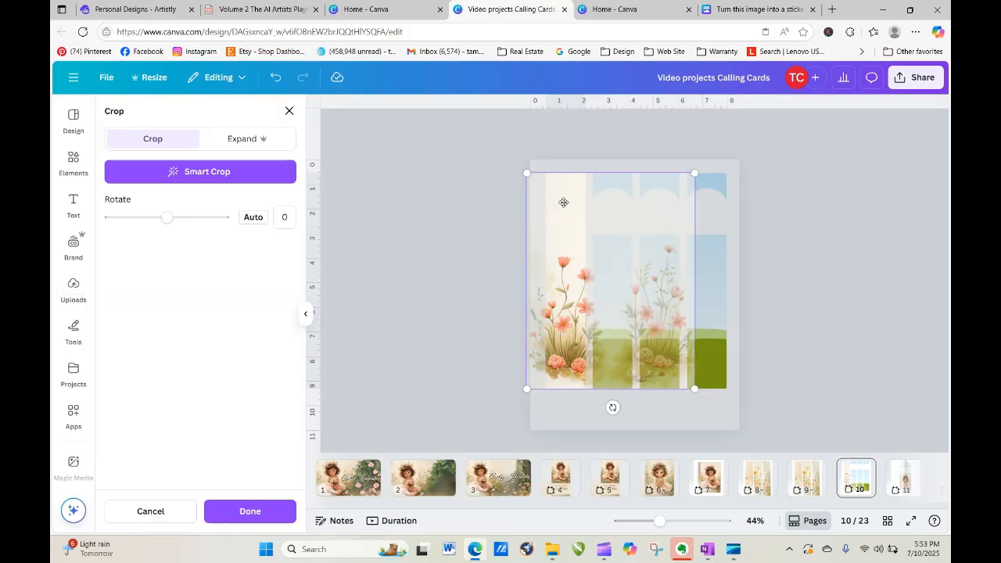
{"action": "left_click_drag", "start_coordinate": [528, 172], "coordinate": [423, 104]}
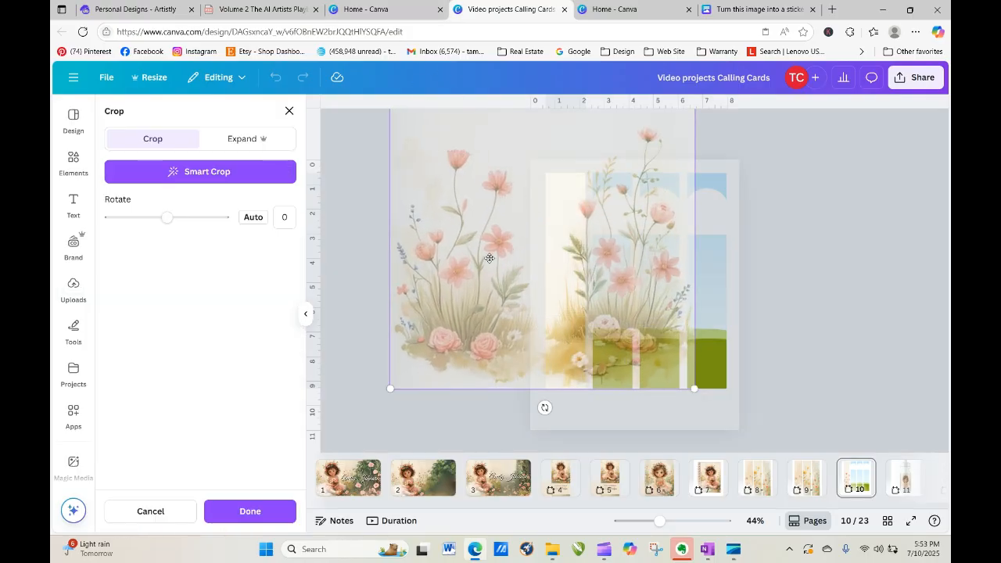
{"action": "left_click_drag", "start_coordinate": [488, 261], "coordinate": [593, 294]}
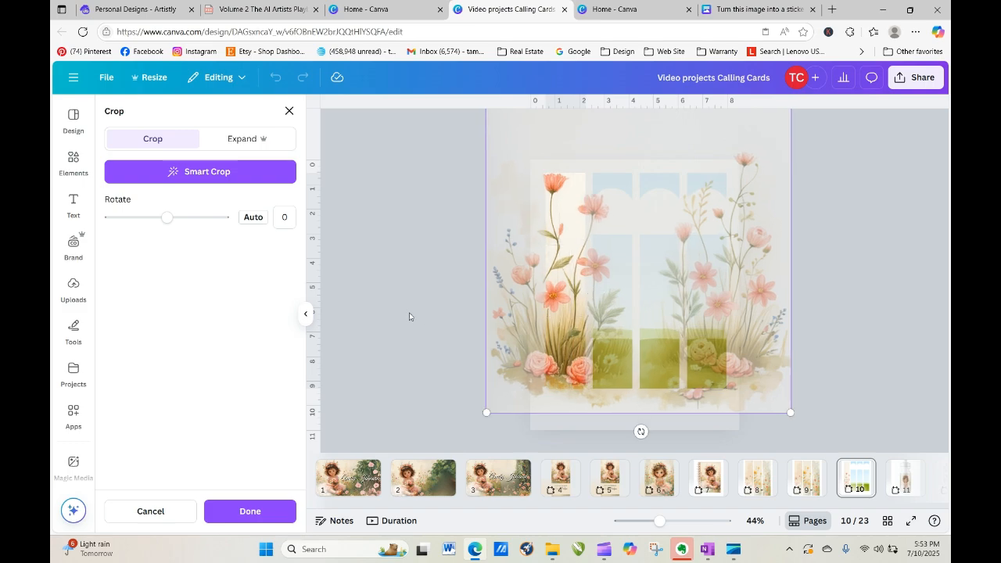
{"action": "left_click", "coordinate": [402, 317]}
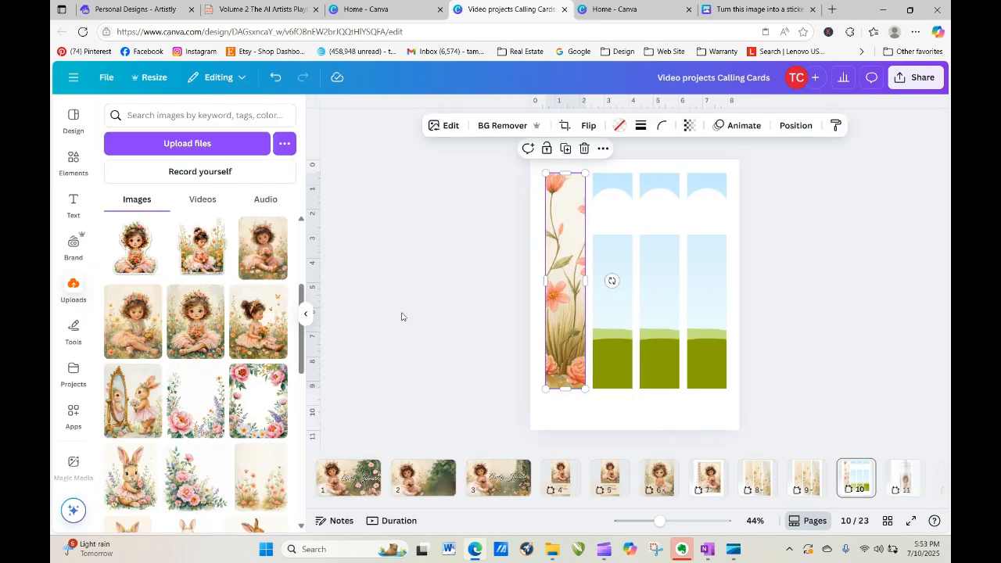
{"action": "double_click", "coordinate": [559, 258]}
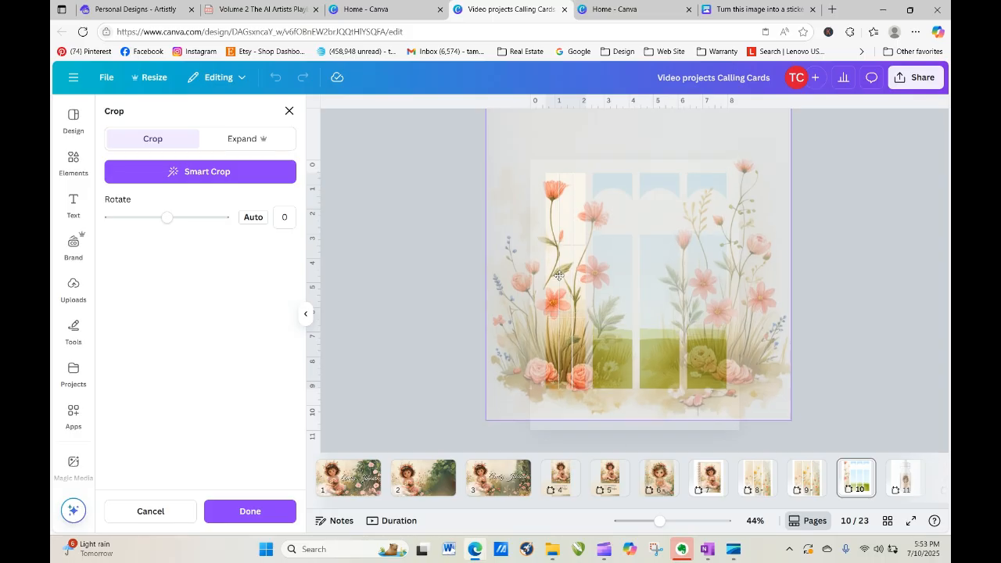
{"action": "left_click", "coordinate": [469, 279]}
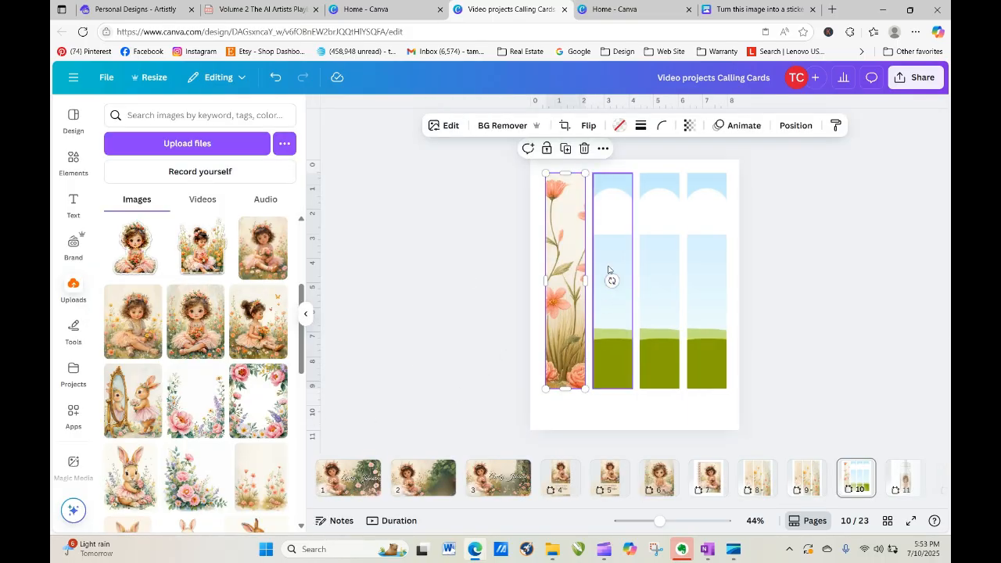
Fill the second bookmark frame with the floral image, enlarging and shifting the flowers within it.
{"action": "left_click", "coordinate": [263, 475]}
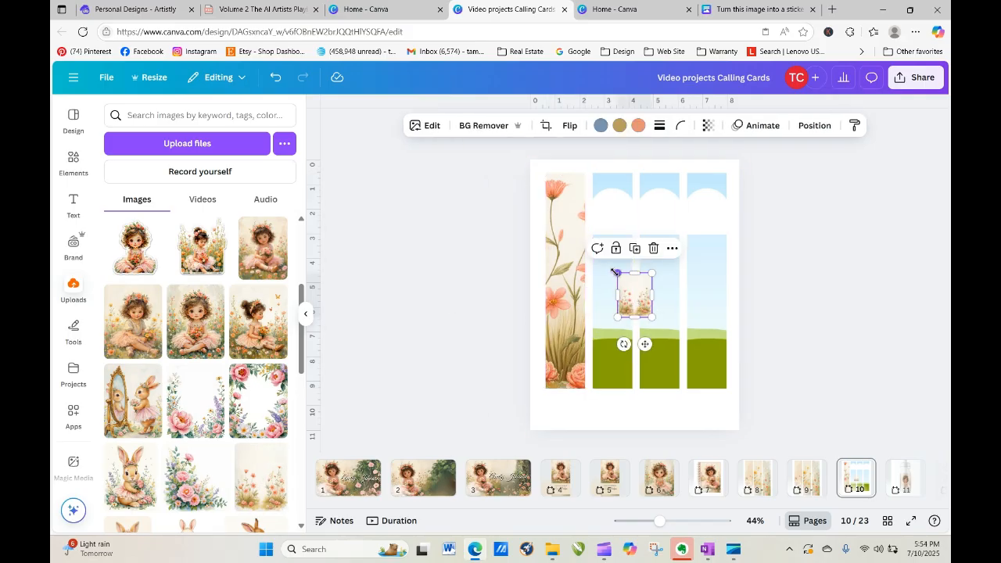
{"action": "left_click_drag", "start_coordinate": [615, 272], "coordinate": [491, 112]}
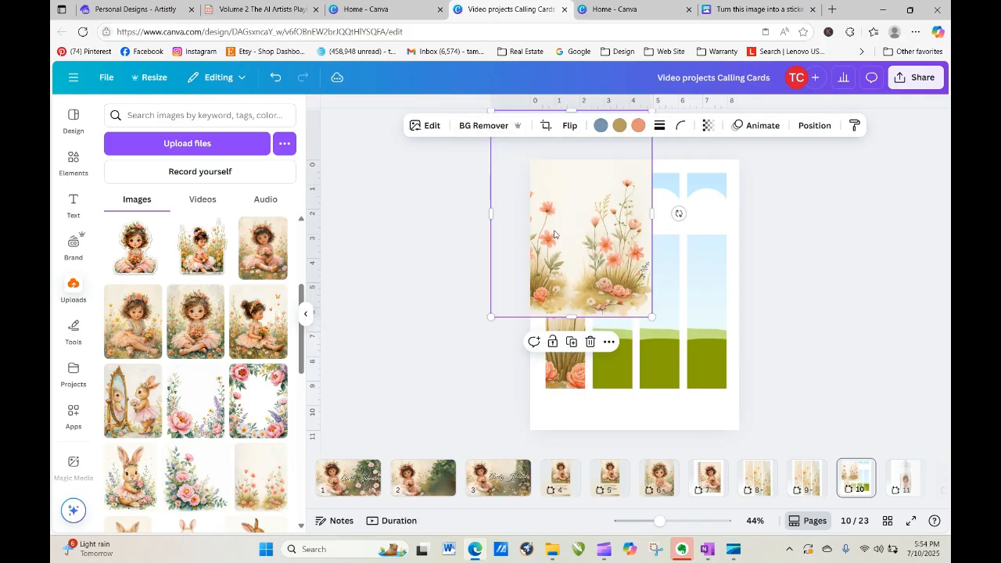
{"action": "left_click_drag", "start_coordinate": [572, 316], "coordinate": [573, 446]}
{"action": "left_click_drag", "start_coordinate": [636, 380], "coordinate": [626, 329]}
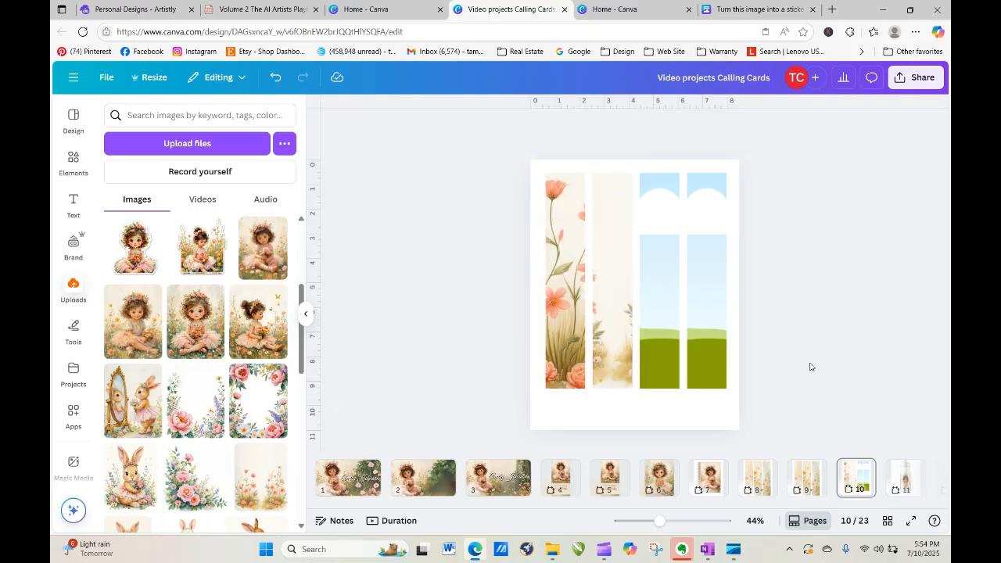
{"action": "double_click", "coordinate": [615, 339]}
{"action": "left_click_drag", "start_coordinate": [615, 345], "coordinate": [613, 246]}
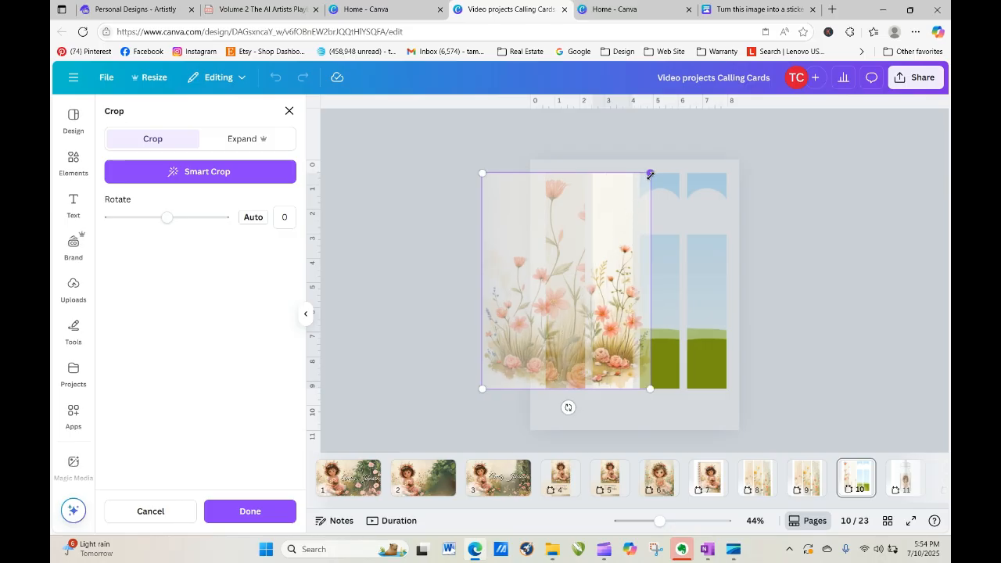
{"action": "left_click_drag", "start_coordinate": [650, 174], "coordinate": [726, 101]}
{"action": "left_click_drag", "start_coordinate": [688, 299], "coordinate": [633, 301]}
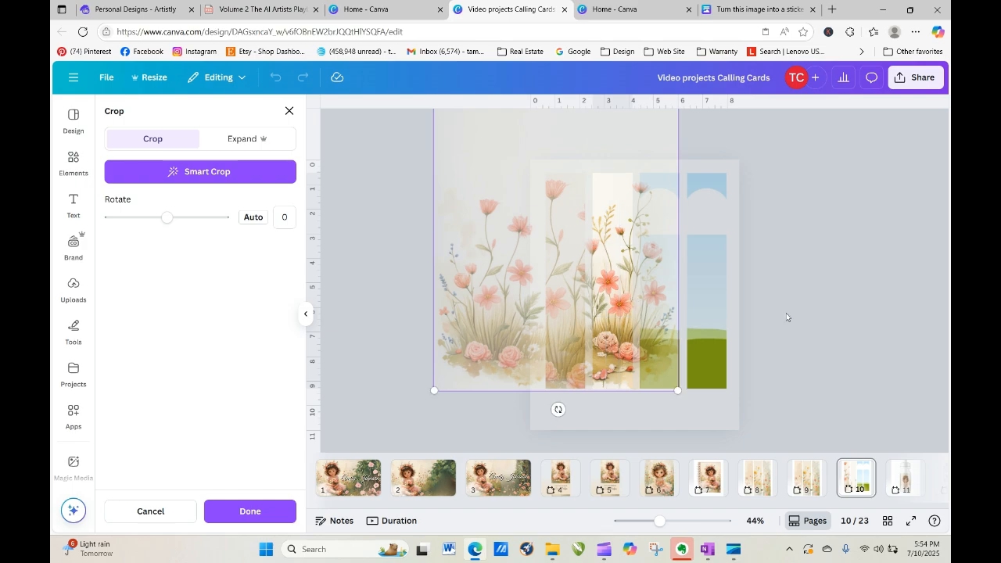
{"action": "left_click_drag", "start_coordinate": [601, 335], "coordinate": [617, 320]}
{"action": "left_click", "coordinate": [827, 316]}
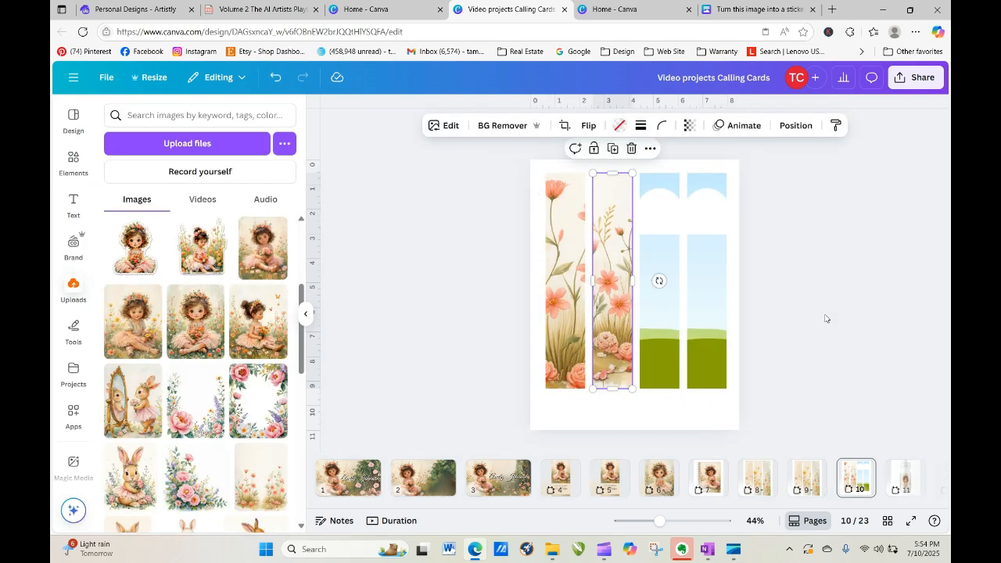
Fill the fourth bookmark frame with the floral image, enlarged and shifted right within the crop.
{"action": "left_click", "coordinate": [625, 276]}
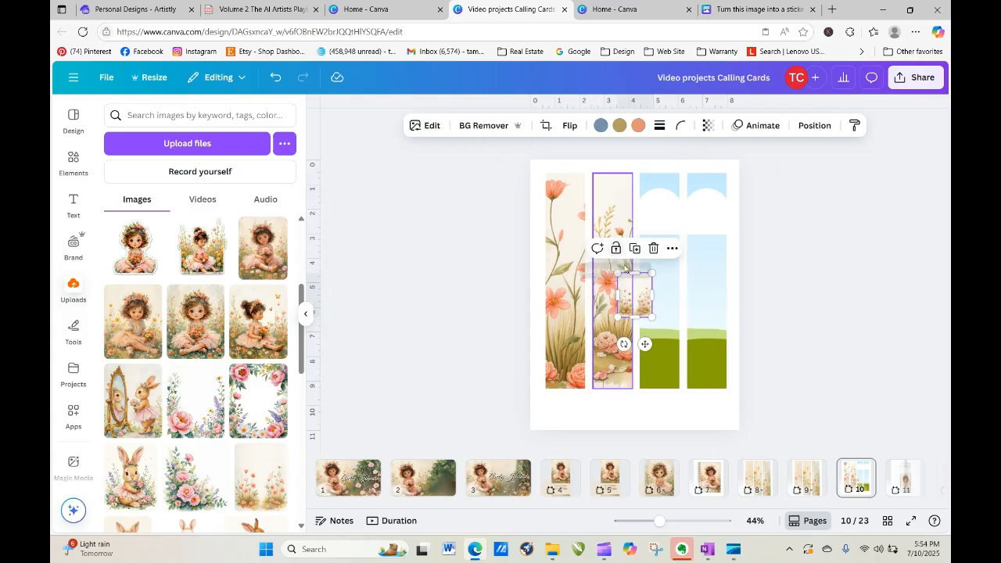
{"action": "left_click_drag", "start_coordinate": [616, 272], "coordinate": [463, 137]}
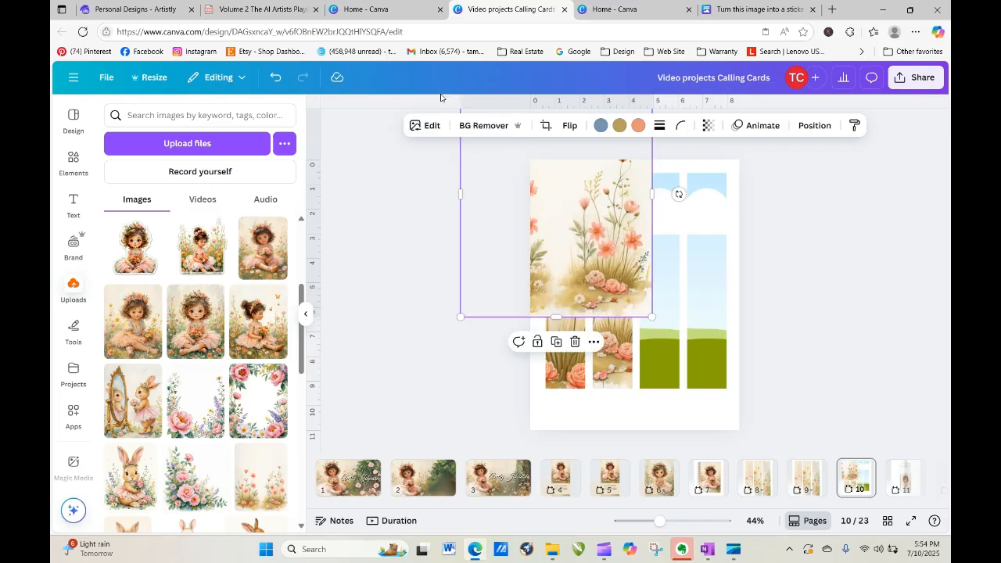
{"action": "left_click_drag", "start_coordinate": [612, 280], "coordinate": [788, 299]}
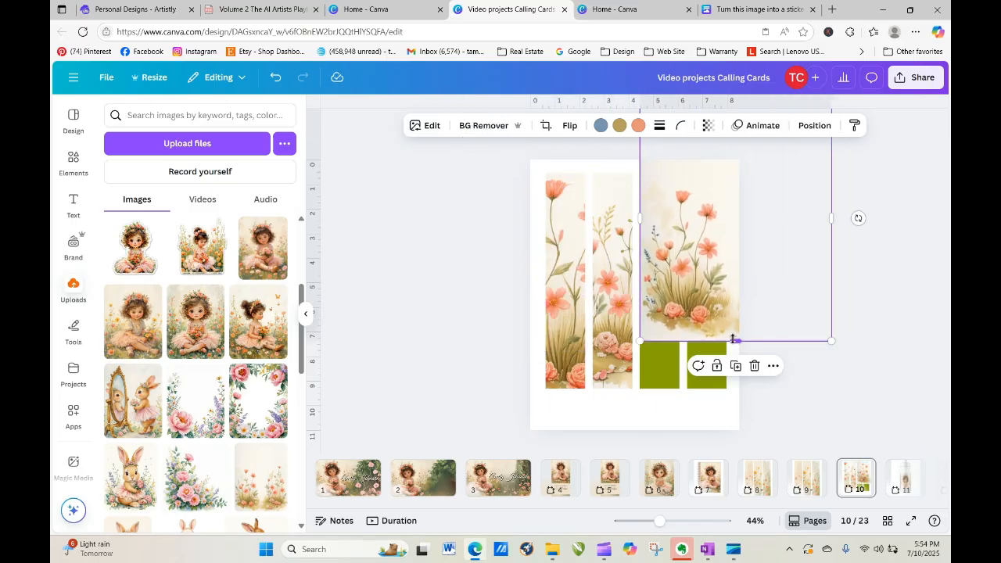
{"action": "left_click_drag", "start_coordinate": [735, 341], "coordinate": [738, 425]}
{"action": "left_click_drag", "start_coordinate": [679, 371], "coordinate": [698, 376]}
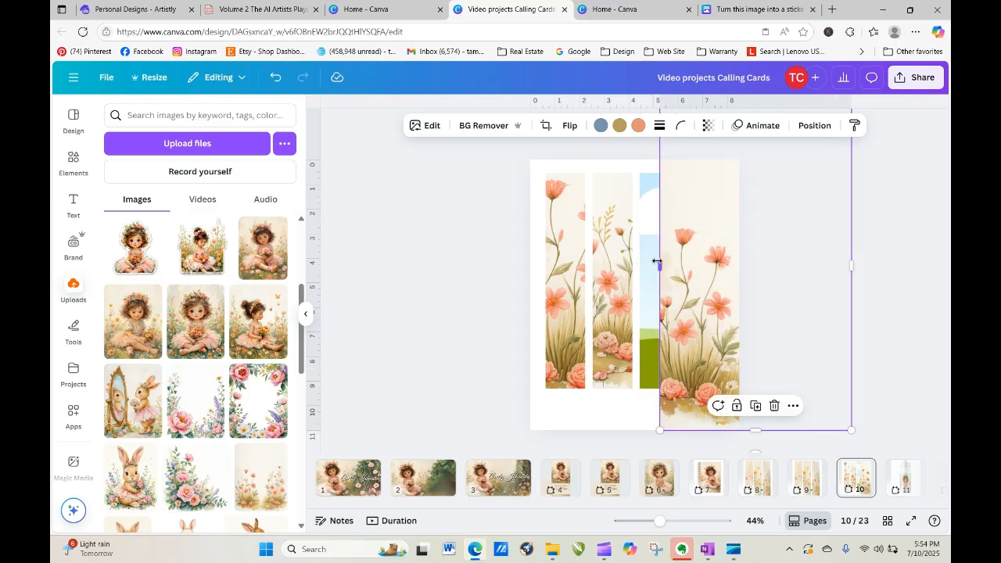
{"action": "left_click_drag", "start_coordinate": [657, 262], "coordinate": [612, 264]}
{"action": "left_click_drag", "start_coordinate": [689, 329], "coordinate": [738, 304]}
{"action": "double_click", "coordinate": [692, 300]}
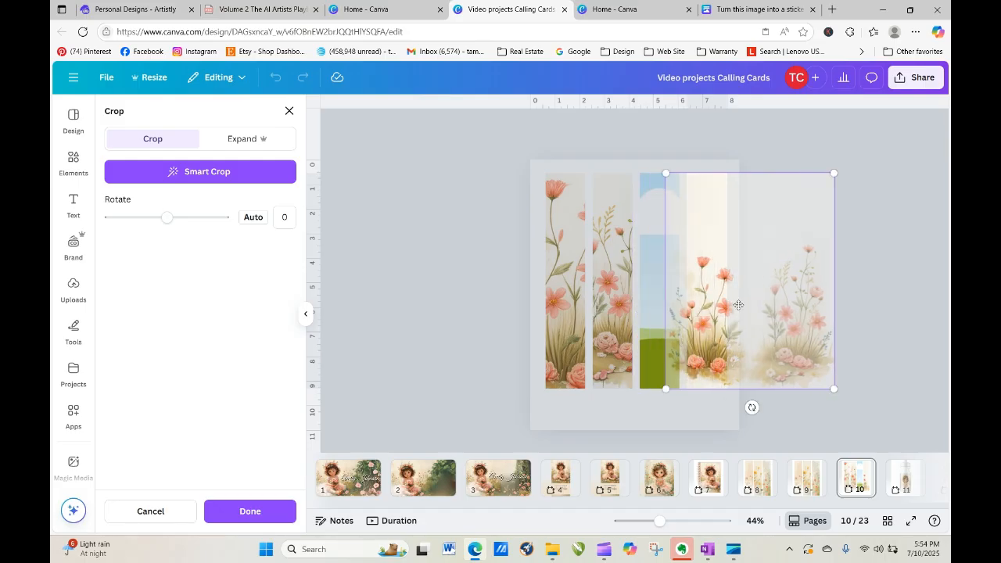
{"action": "left_click_drag", "start_coordinate": [663, 171], "coordinate": [597, 84]}
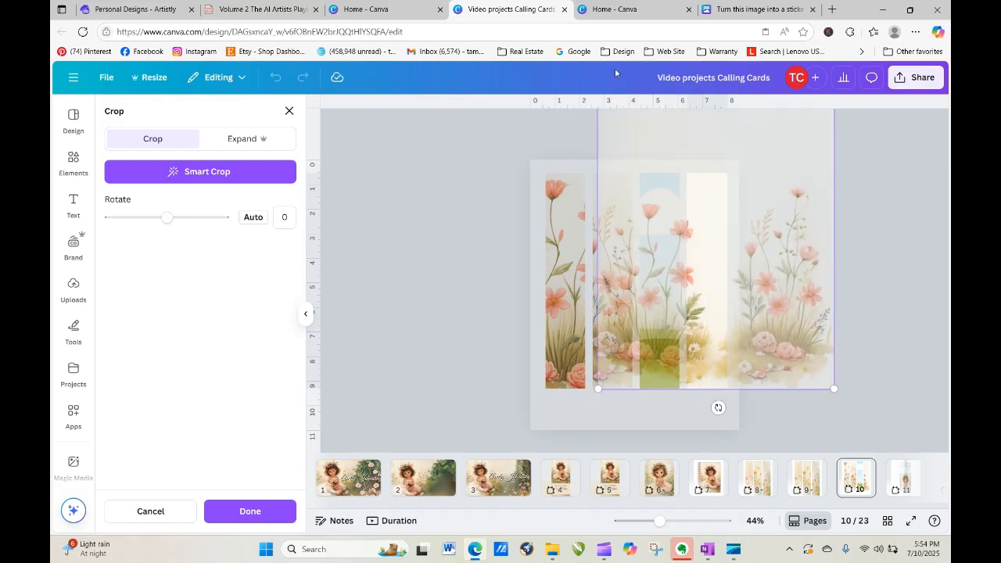
{"action": "left_click_drag", "start_coordinate": [803, 274], "coordinate": [864, 276]}
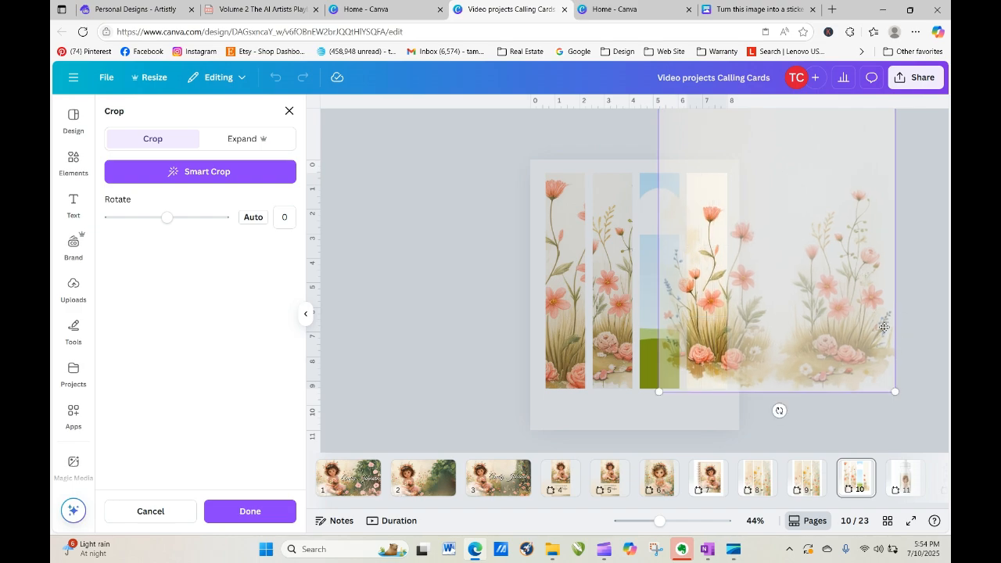
{"action": "left_click", "coordinate": [914, 347]}
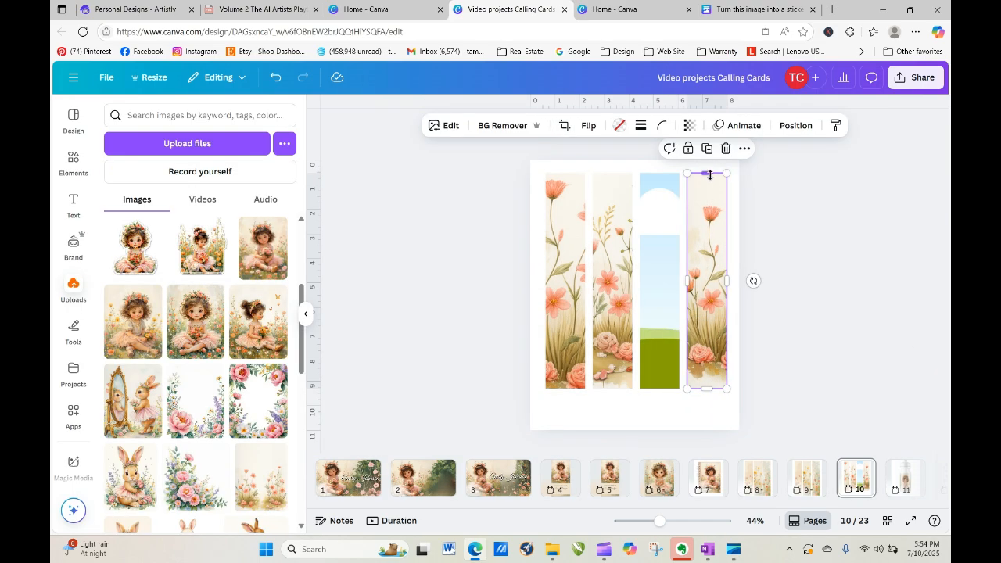
Fill the third bookmark frame with the floral image, enlarged and shifted left within the crop.
{"action": "left_click", "coordinate": [265, 467]}
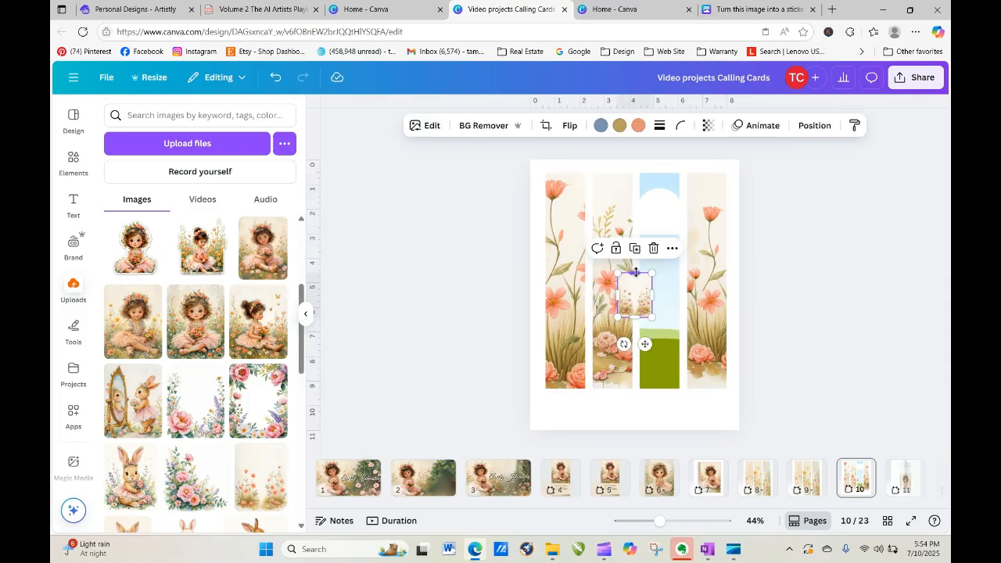
{"action": "left_click_drag", "start_coordinate": [635, 271], "coordinate": [635, 109]}
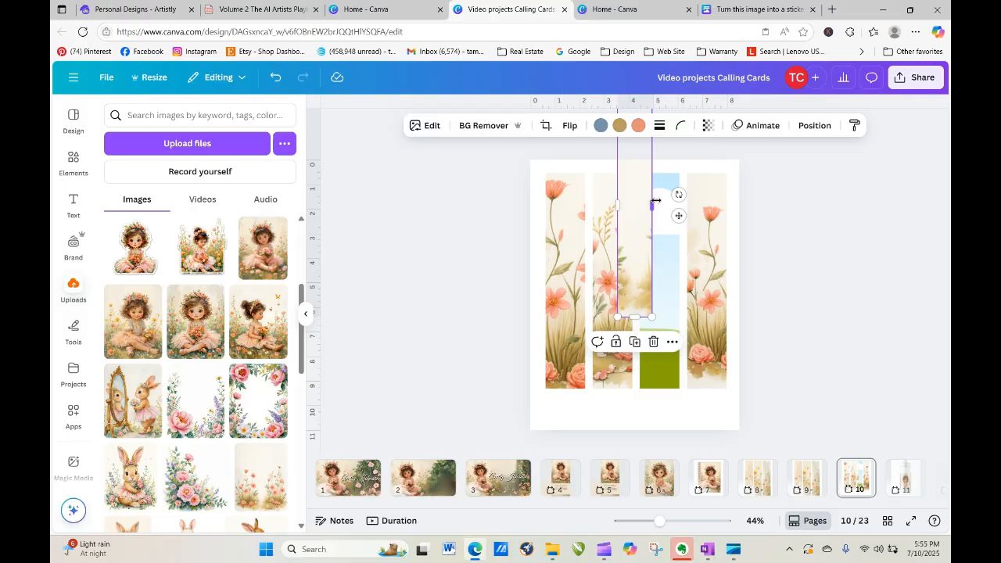
{"action": "left_click_drag", "start_coordinate": [653, 207], "coordinate": [733, 207]}
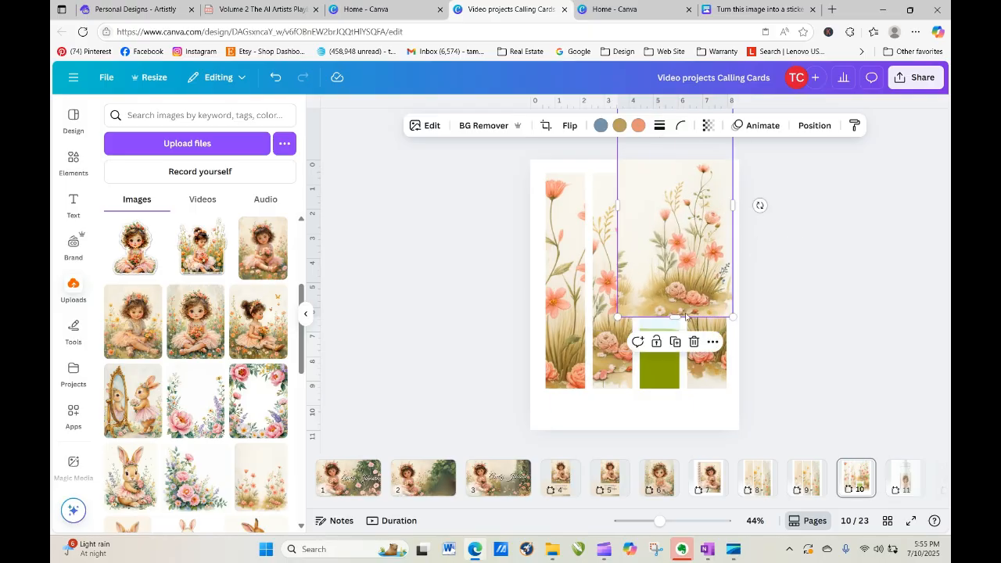
{"action": "left_click_drag", "start_coordinate": [674, 315], "coordinate": [668, 447]}
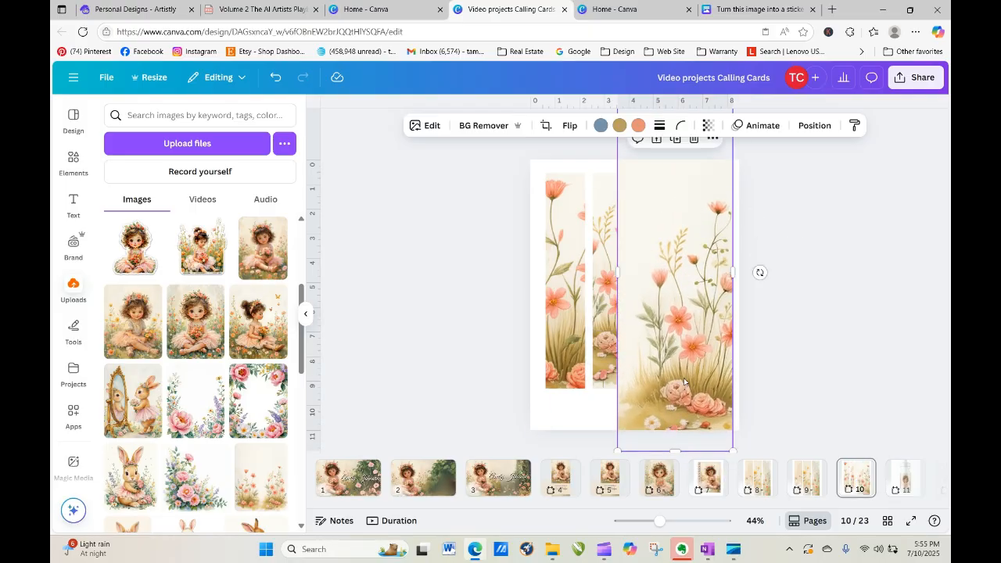
{"action": "left_click_drag", "start_coordinate": [688, 387], "coordinate": [662, 384]}
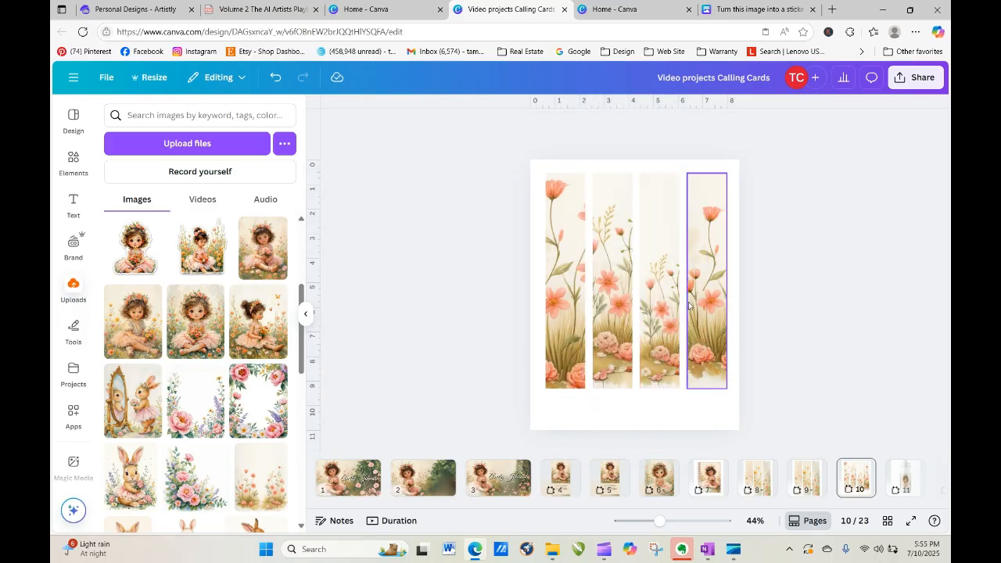
{"action": "left_click", "coordinate": [664, 294]}
{"action": "double_click", "coordinate": [663, 294]}
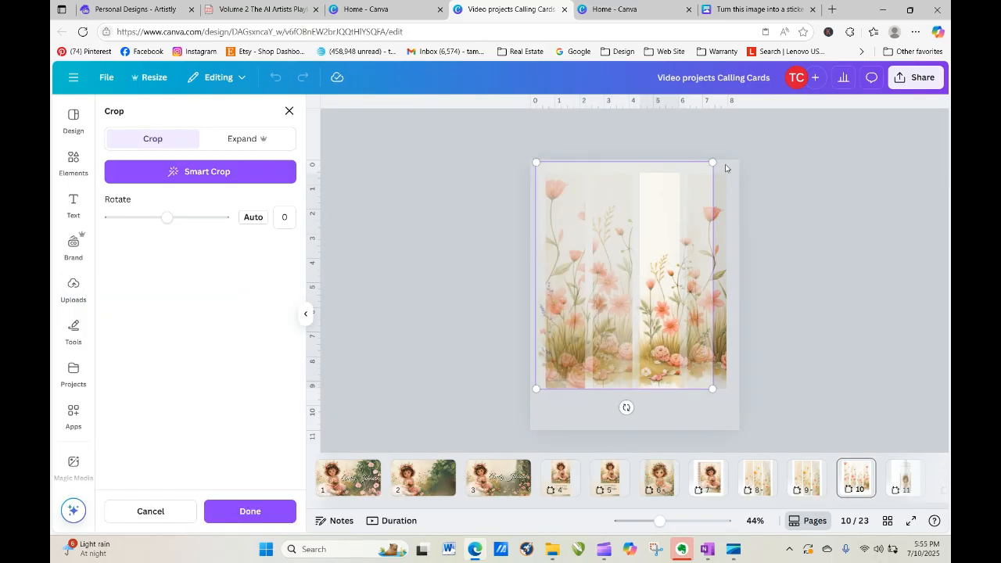
{"action": "left_click_drag", "start_coordinate": [713, 163], "coordinate": [811, 108]}
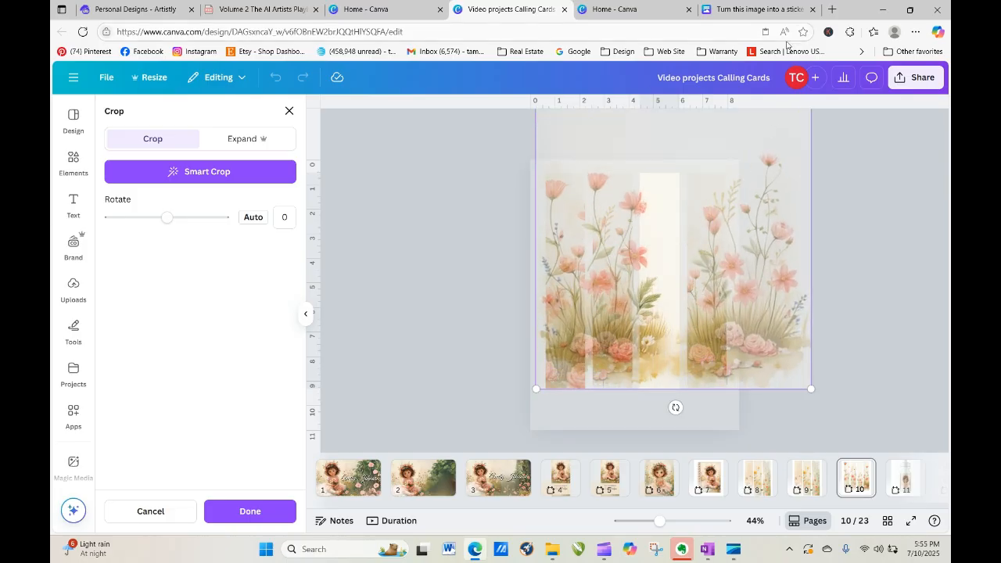
{"action": "left_click_drag", "start_coordinate": [766, 222], "coordinate": [680, 228]}
{"action": "left_click", "coordinate": [781, 275]}
{"action": "left_click", "coordinate": [780, 275]}
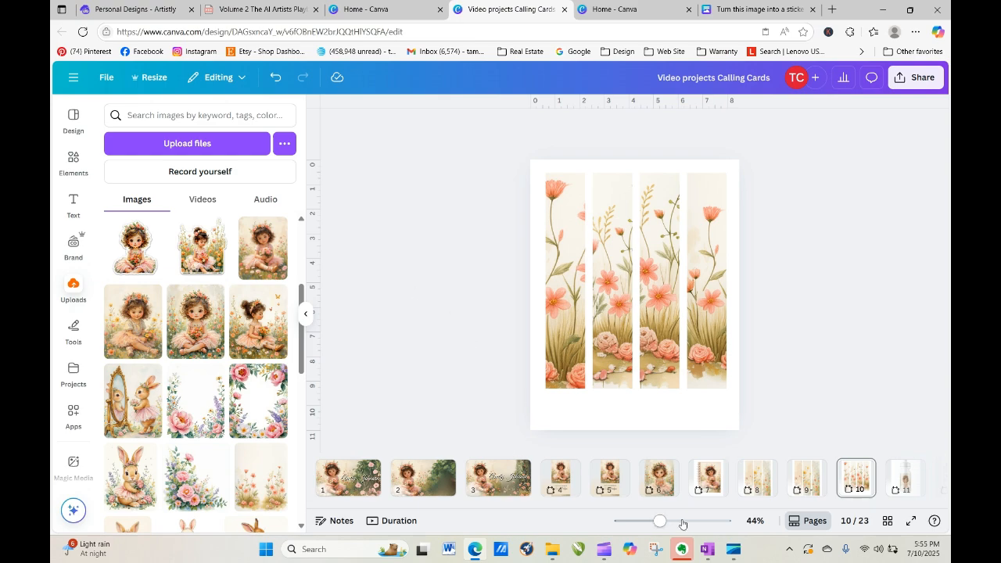
{"action": "left_click_drag", "start_coordinate": [594, 507], "coordinate": [705, 524]}
Go to page 11 showing the flower-girl water bottle mockup, with nothing selected.
{"action": "left_click", "coordinate": [674, 491]}
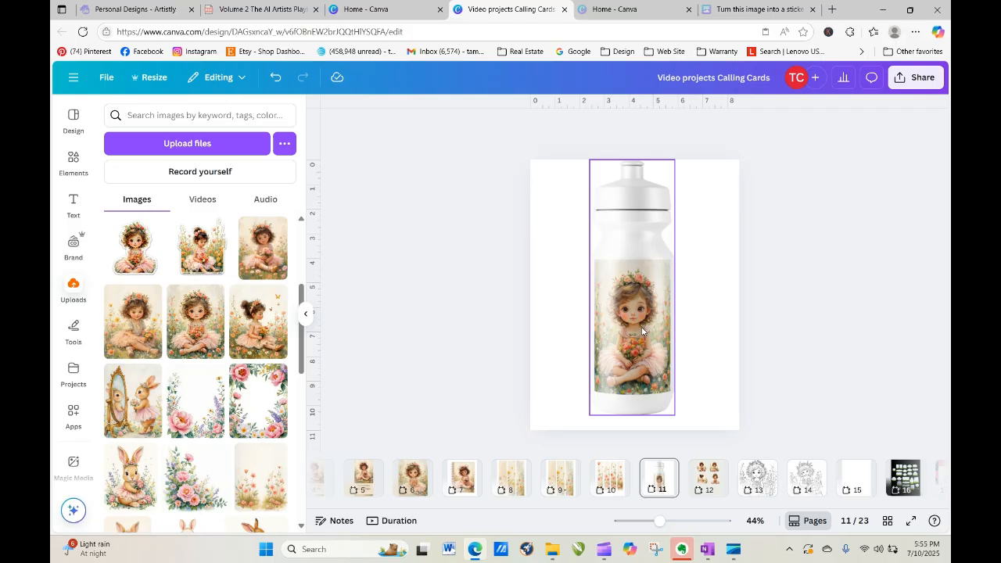
{"action": "left_click", "coordinate": [762, 308]}
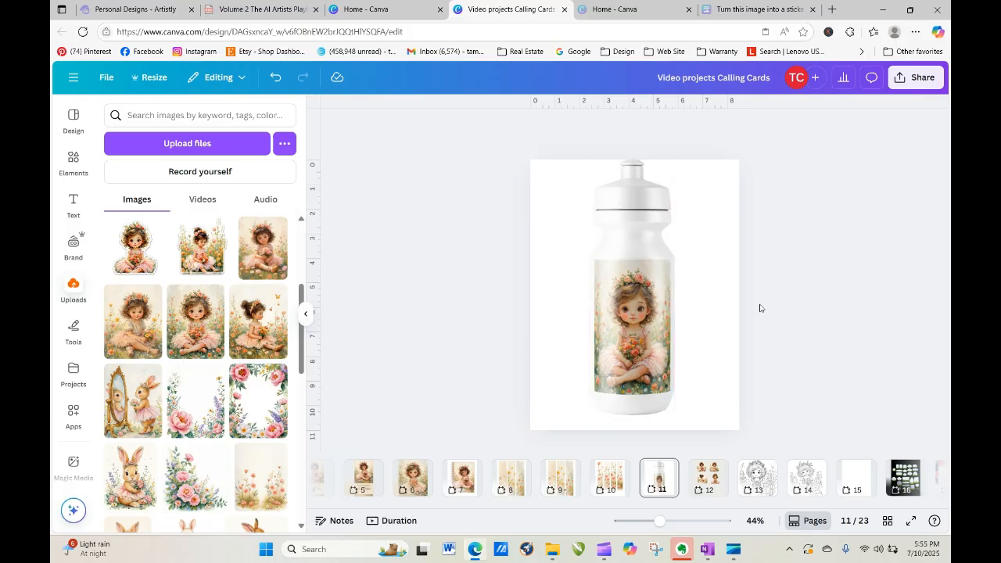
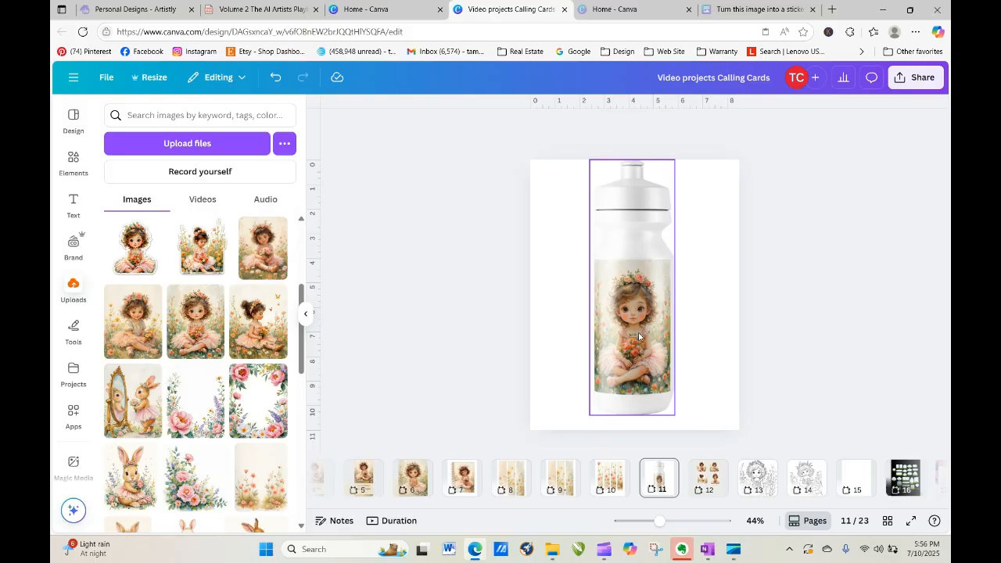
Browse the page thumbnails past the coloring page on page 13 and open blank page 15.
{"action": "right_click", "coordinate": [709, 478]}
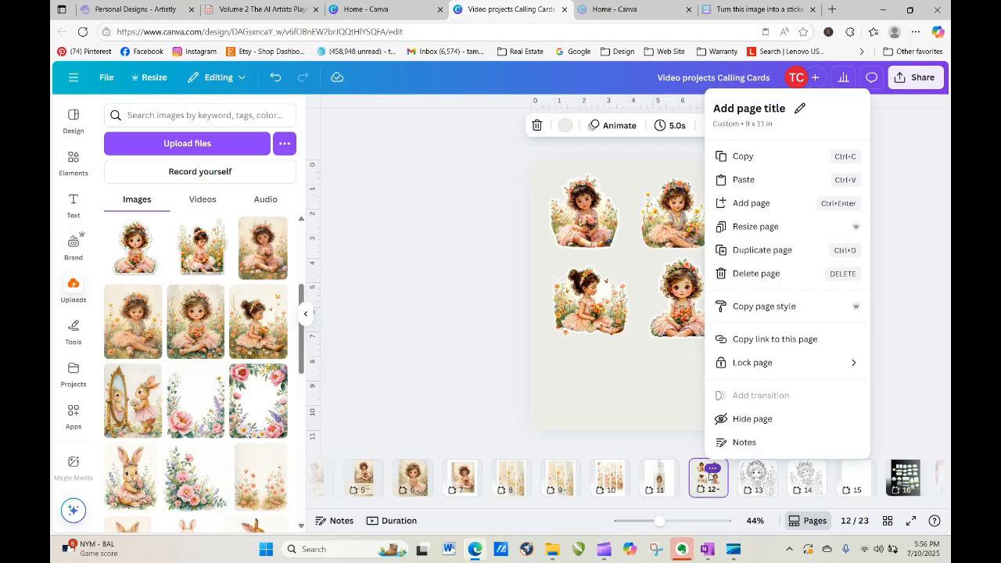
{"action": "left_click", "coordinate": [905, 235]}
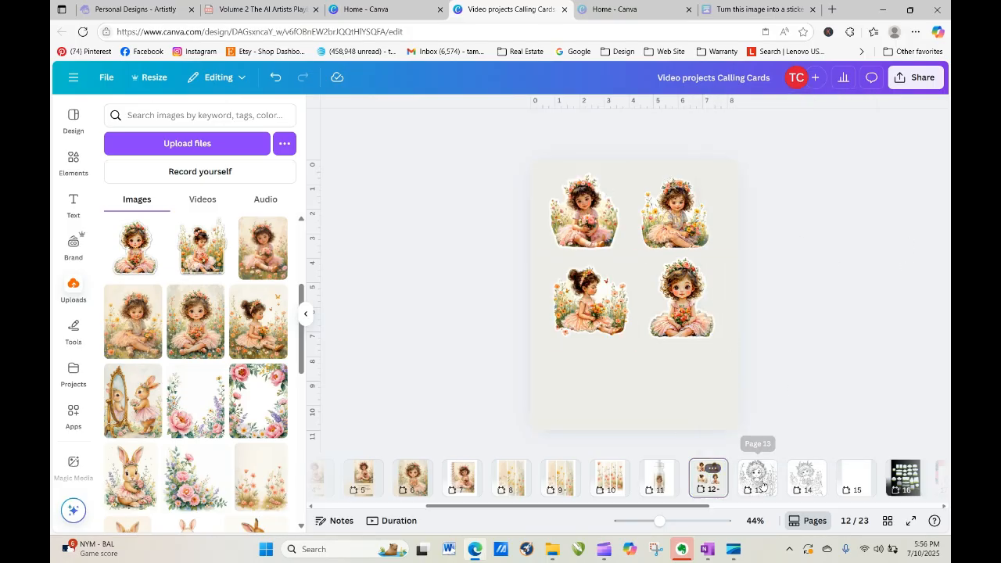
{"action": "left_click", "coordinate": [757, 475]}
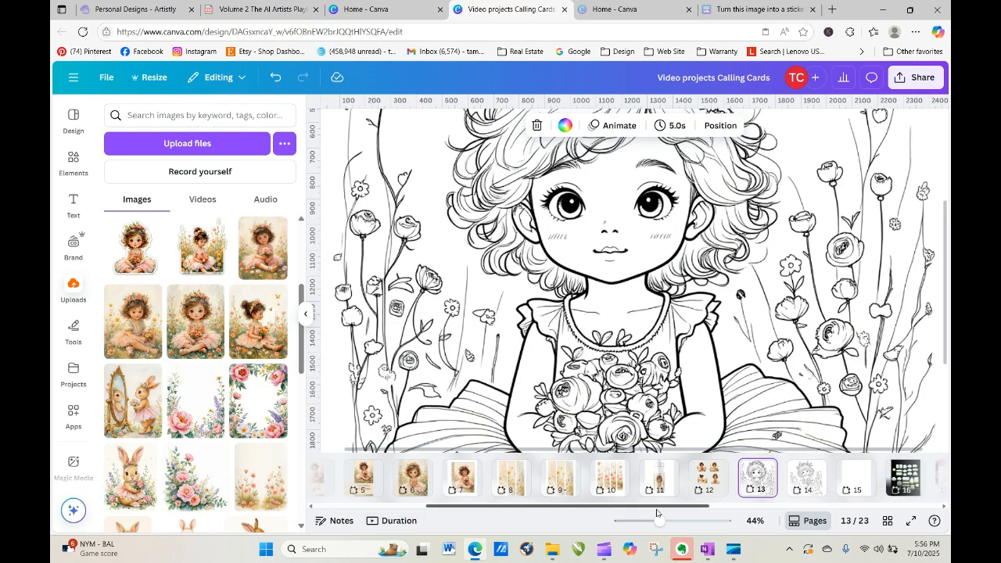
{"action": "left_click_drag", "start_coordinate": [661, 522], "coordinate": [636, 522]}
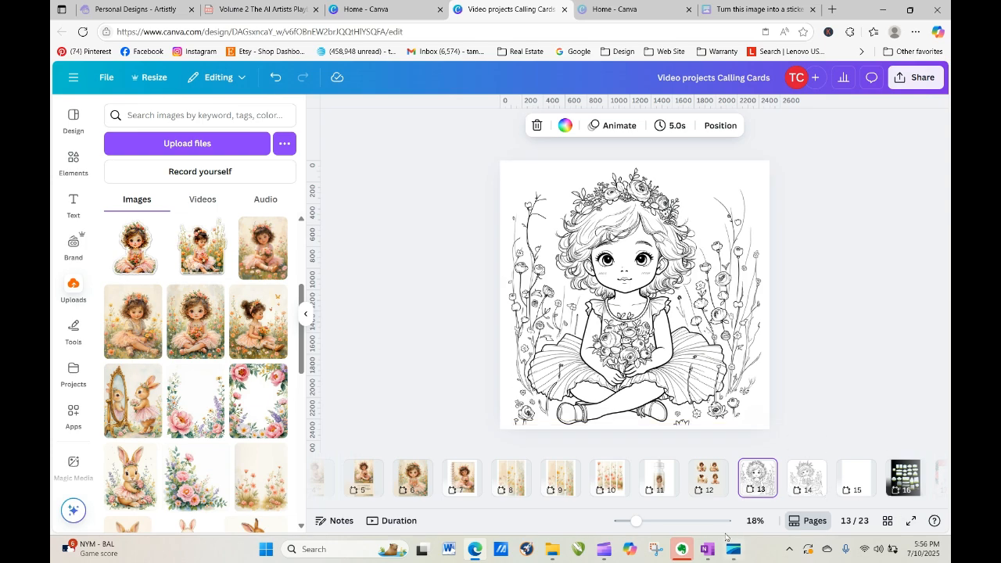
{"action": "scroll", "coordinate": [691, 508], "scroll_direction": "right", "scroll_amount": 5}
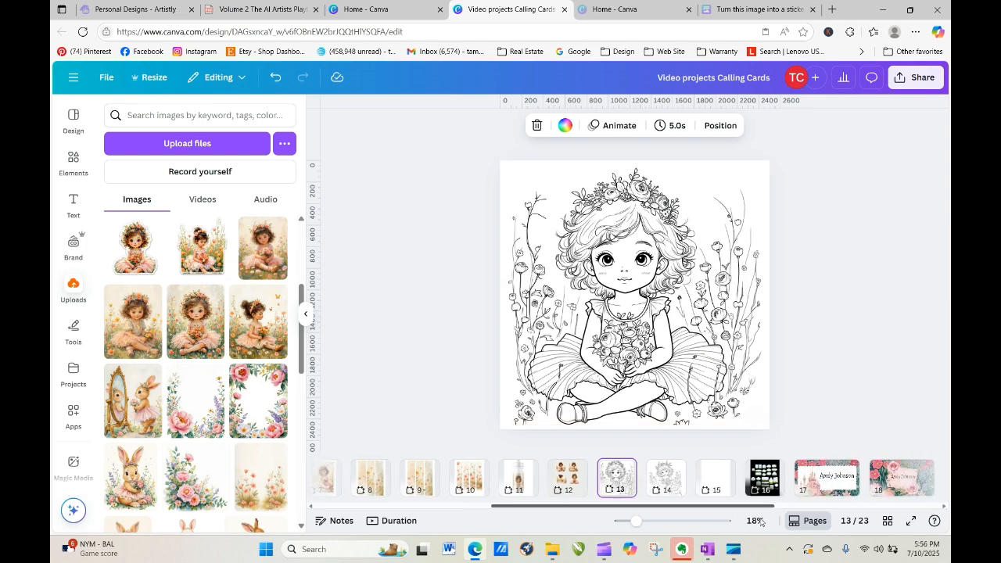
{"action": "scroll", "coordinate": [704, 478], "scroll_direction": "left", "scroll_amount": 10}
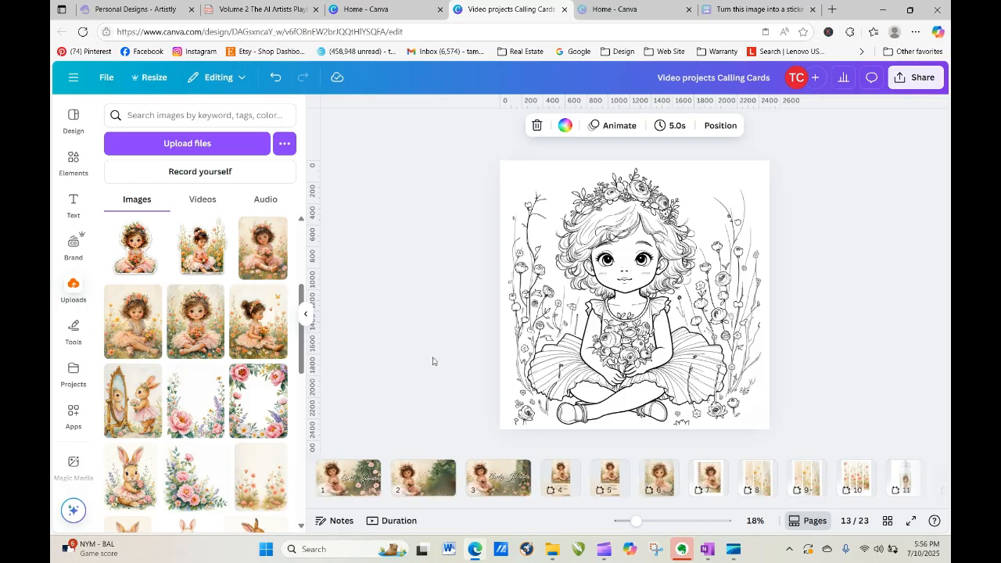
{"action": "left_click", "coordinate": [428, 254]}
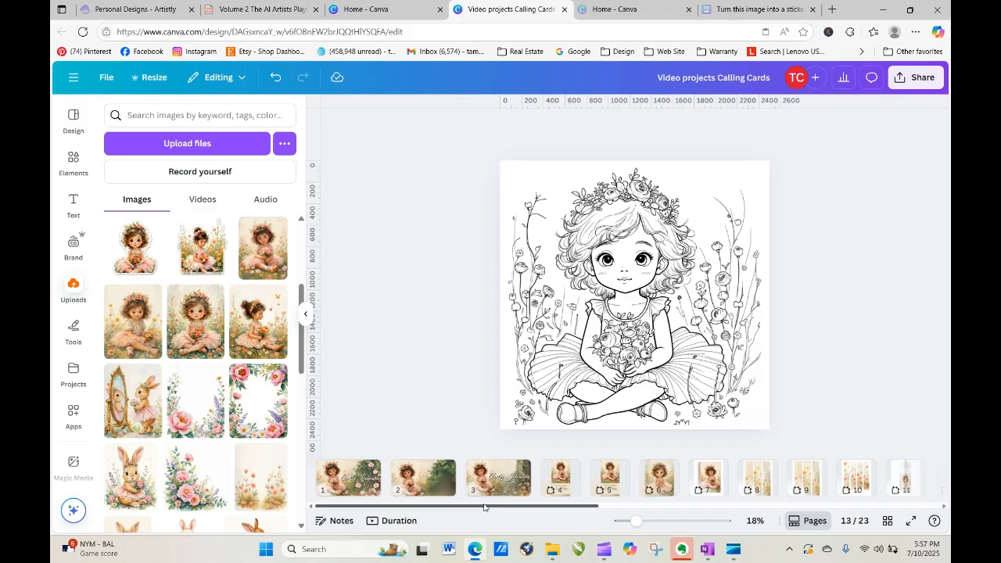
{"action": "left_click_drag", "start_coordinate": [483, 507], "coordinate": [725, 513]}
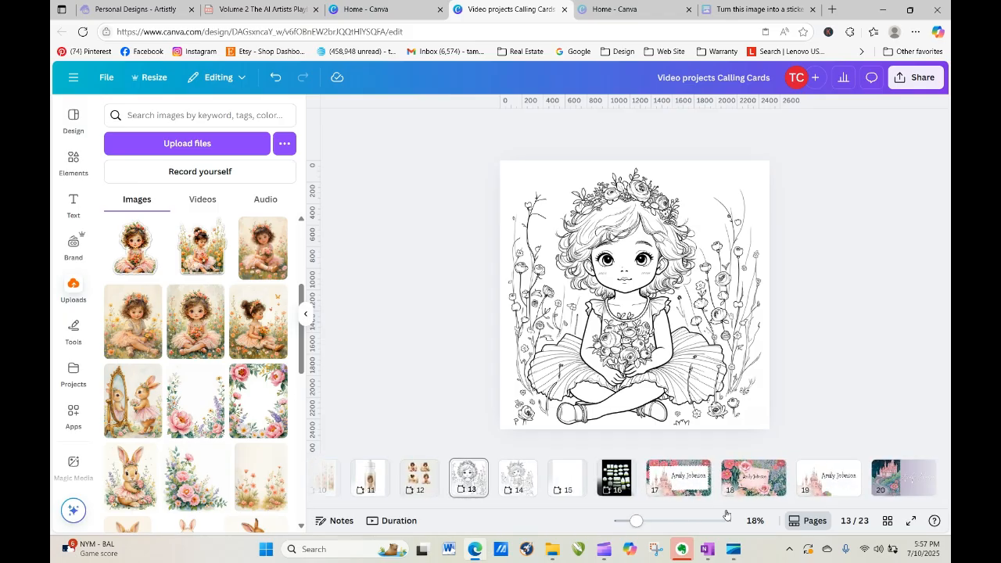
{"action": "left_click", "coordinate": [567, 477]}
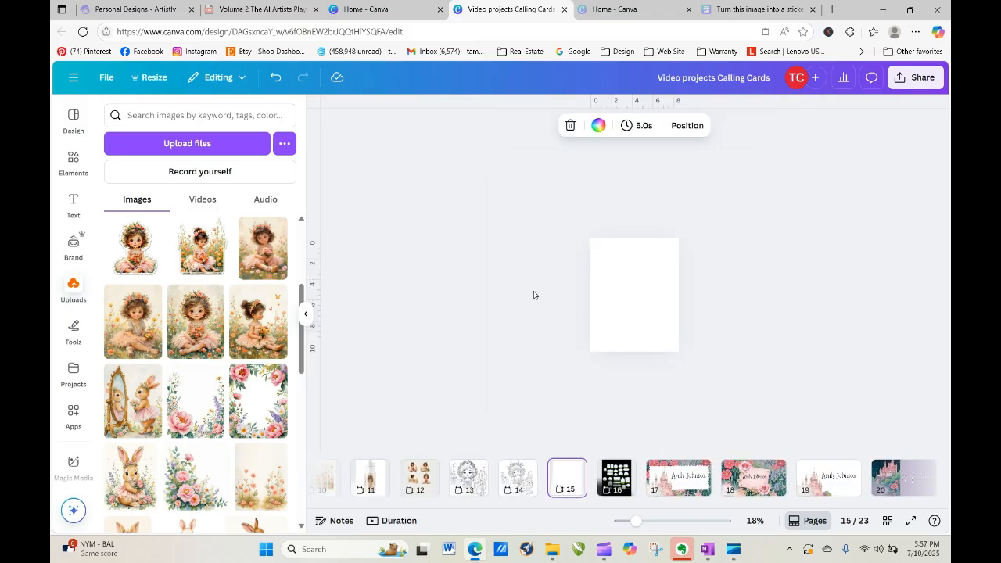
{"action": "left_click_drag", "start_coordinate": [637, 521], "coordinate": [667, 530]}
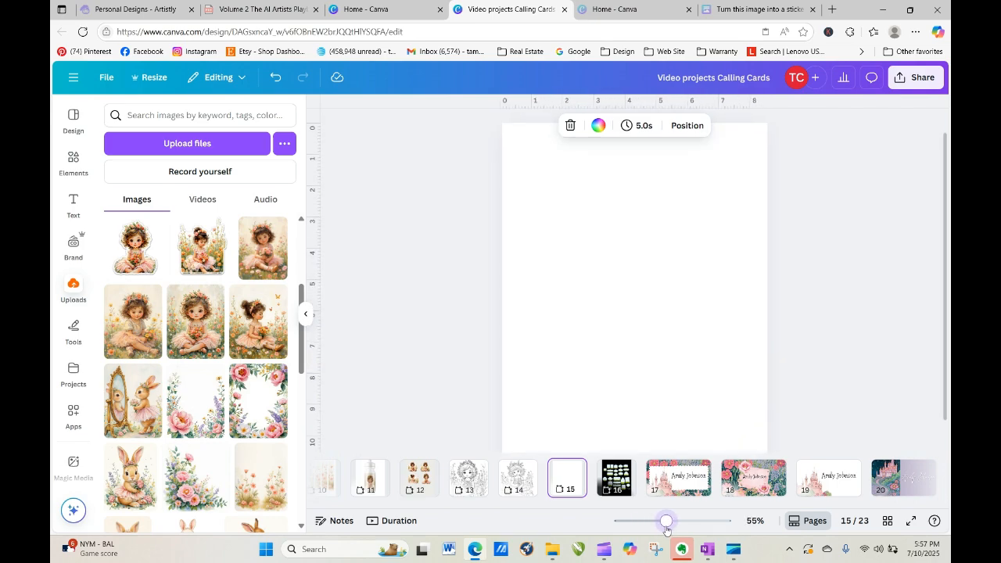
{"action": "left_click", "coordinate": [263, 248]}
{"action": "left_click_drag", "start_coordinate": [603, 255], "coordinate": [502, 139]}
{"action": "left_click", "coordinate": [480, 126]}
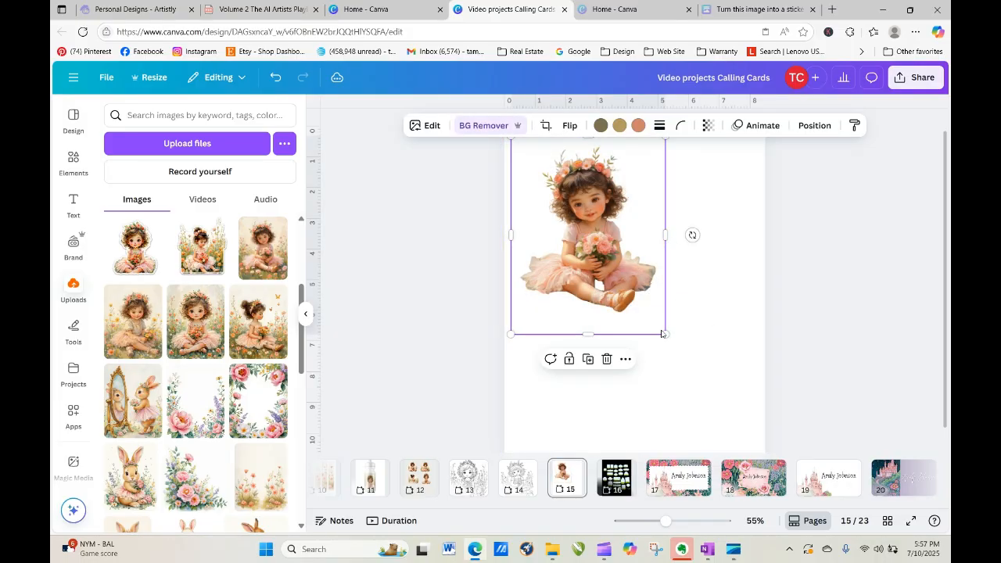
{"action": "left_click_drag", "start_coordinate": [665, 335], "coordinate": [781, 480]}
{"action": "left_click_drag", "start_coordinate": [691, 357], "coordinate": [671, 356]}
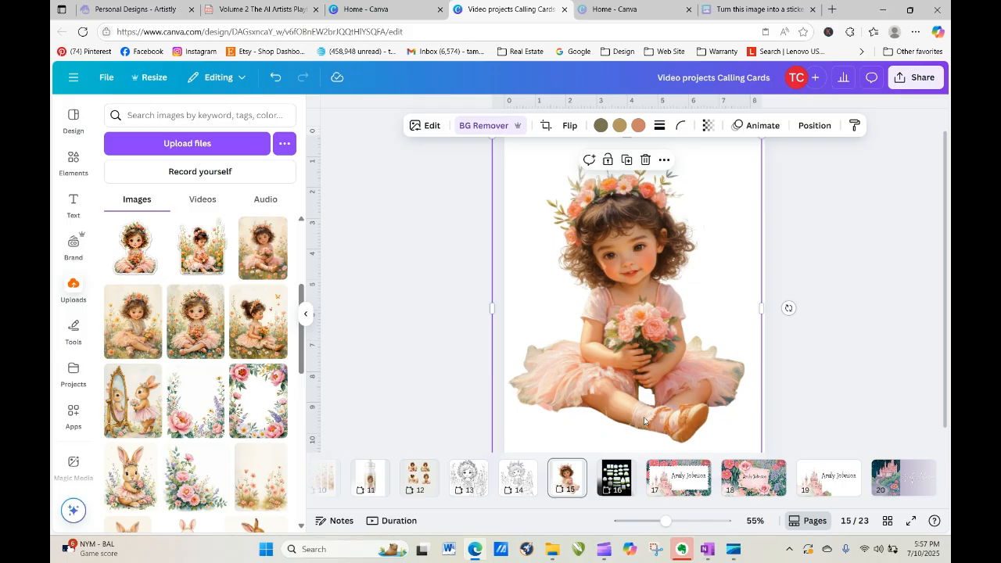
{"action": "left_click_drag", "start_coordinate": [637, 401], "coordinate": [662, 449]}
{"action": "left_click", "coordinate": [673, 171]}
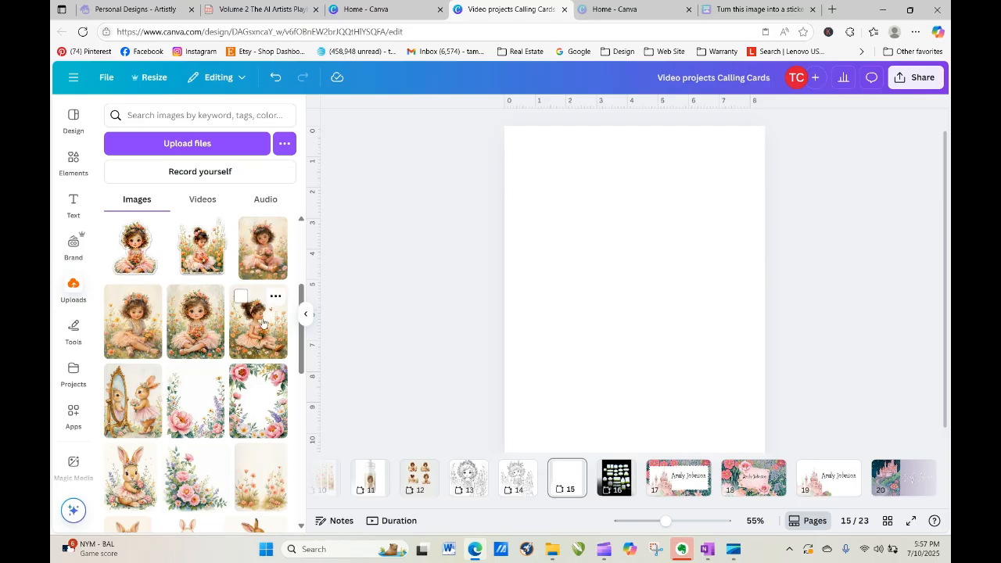
{"action": "left_click", "coordinate": [152, 329]}
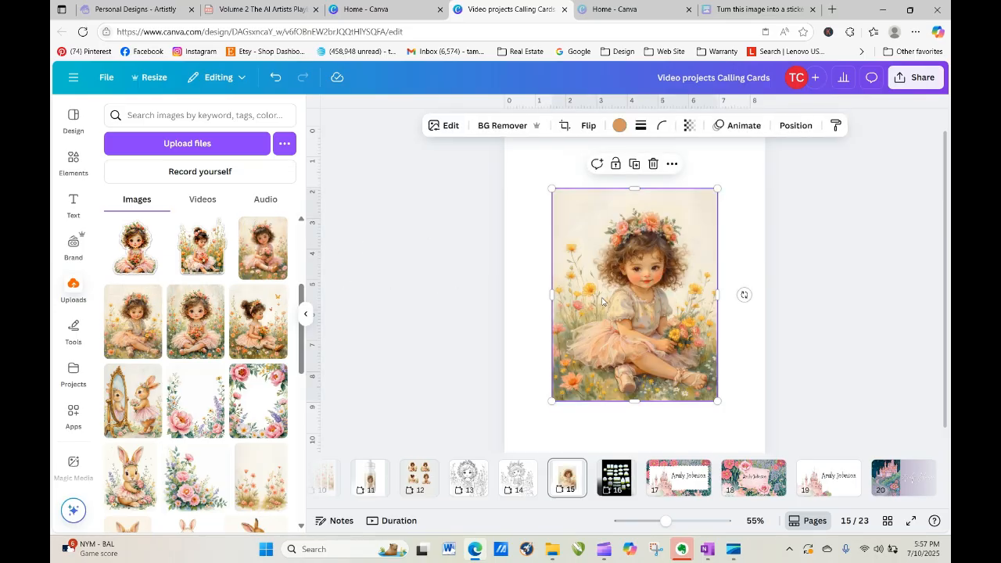
{"action": "left_click_drag", "start_coordinate": [567, 267], "coordinate": [587, 276]}
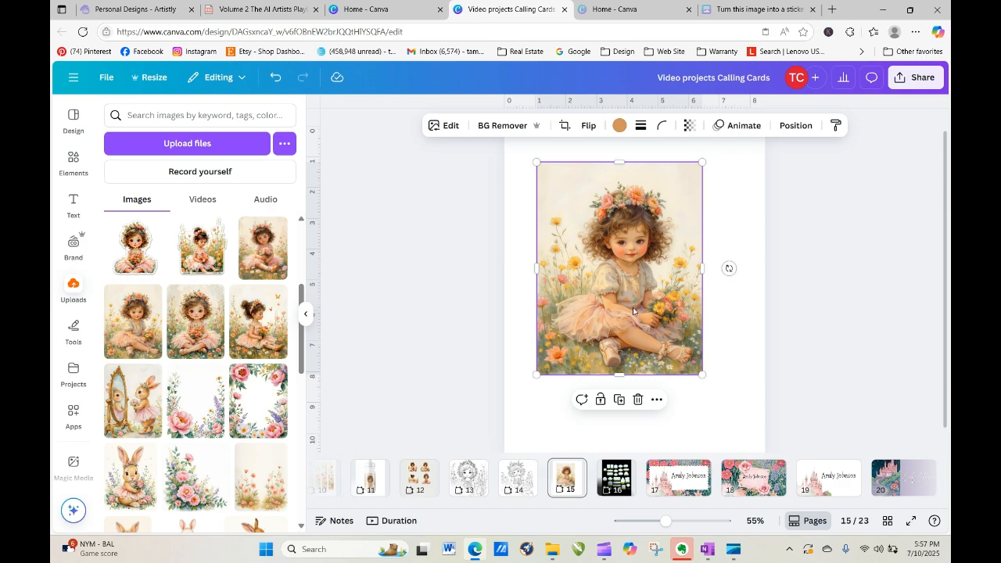
{"action": "left_click_drag", "start_coordinate": [622, 309], "coordinate": [362, 331]}
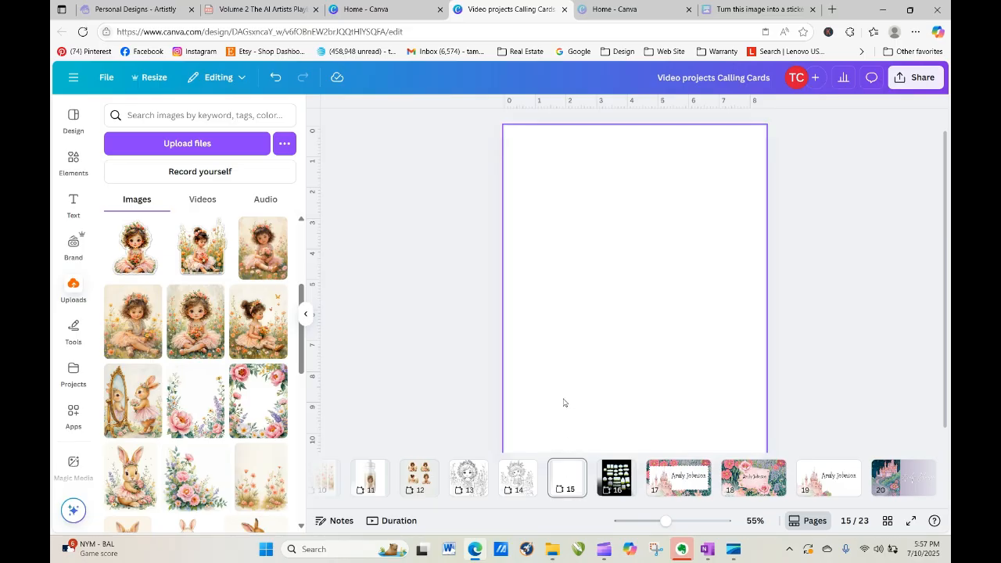
Add a horizontal guide across the middle of blank page 15.
{"action": "left_click", "coordinate": [610, 318]}
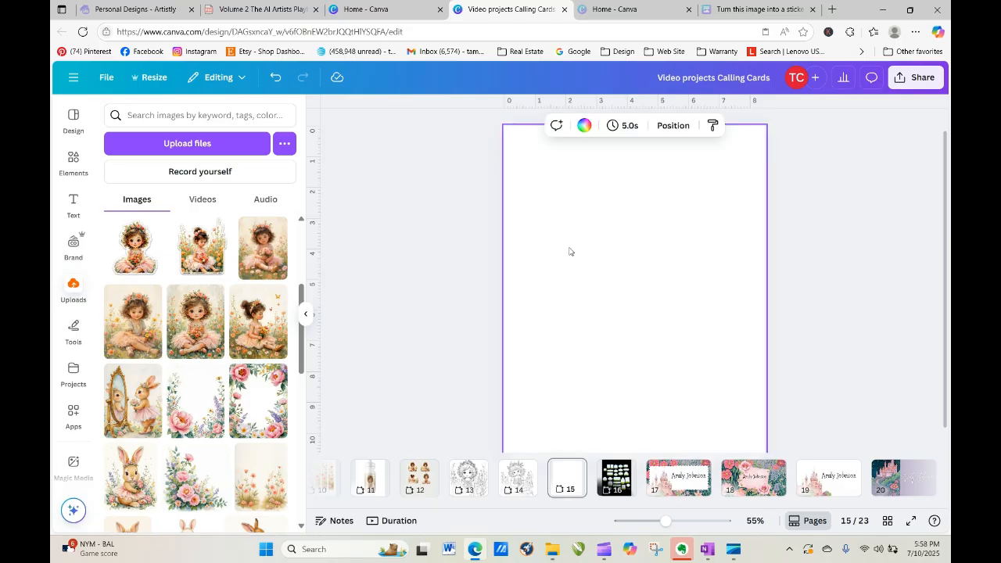
{"action": "left_click", "coordinate": [844, 198]}
{"action": "scroll", "coordinate": [843, 198], "scroll_direction": "down", "scroll_amount": 1}
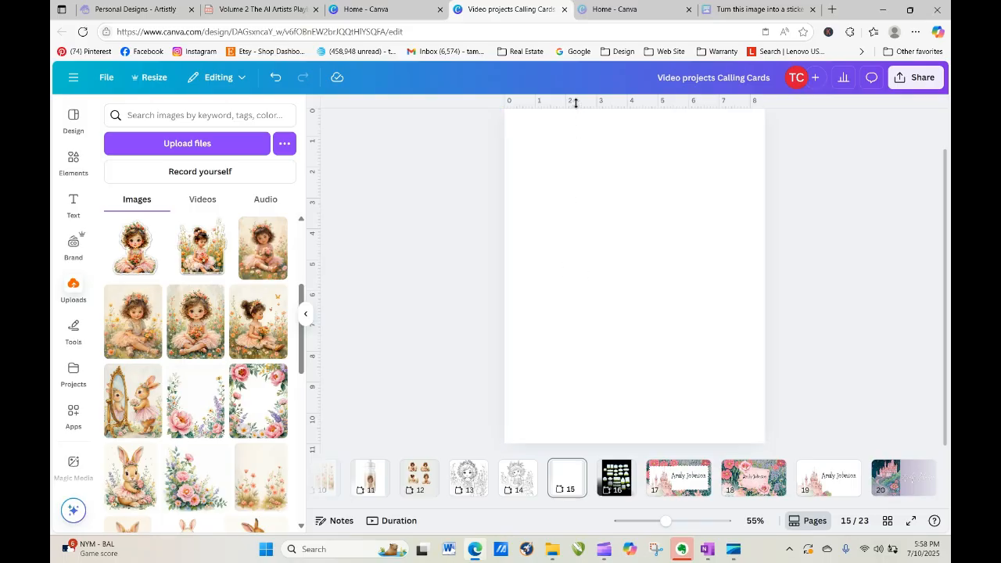
{"action": "left_click_drag", "start_coordinate": [576, 102], "coordinate": [552, 281]}
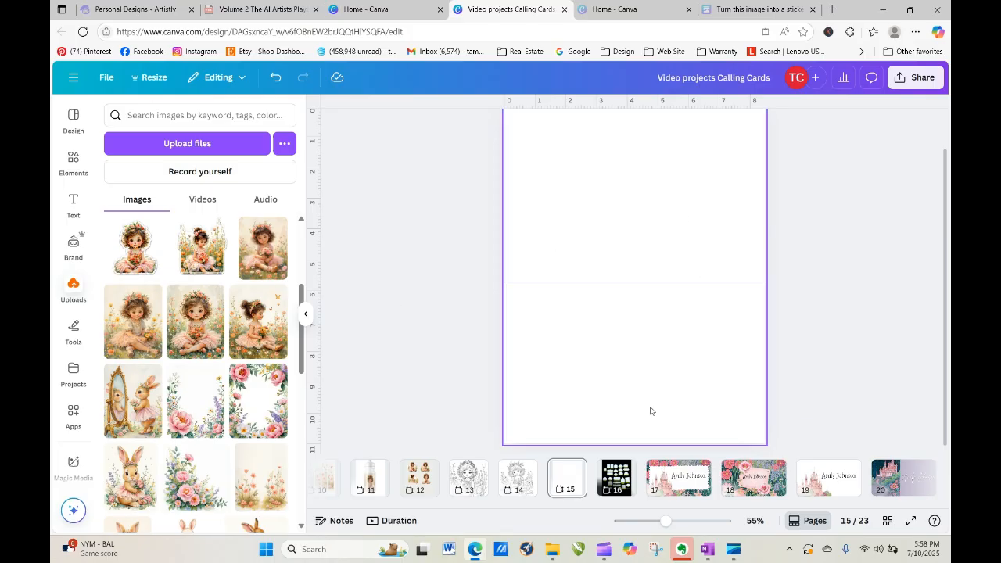
{"action": "left_click", "coordinate": [573, 469]}
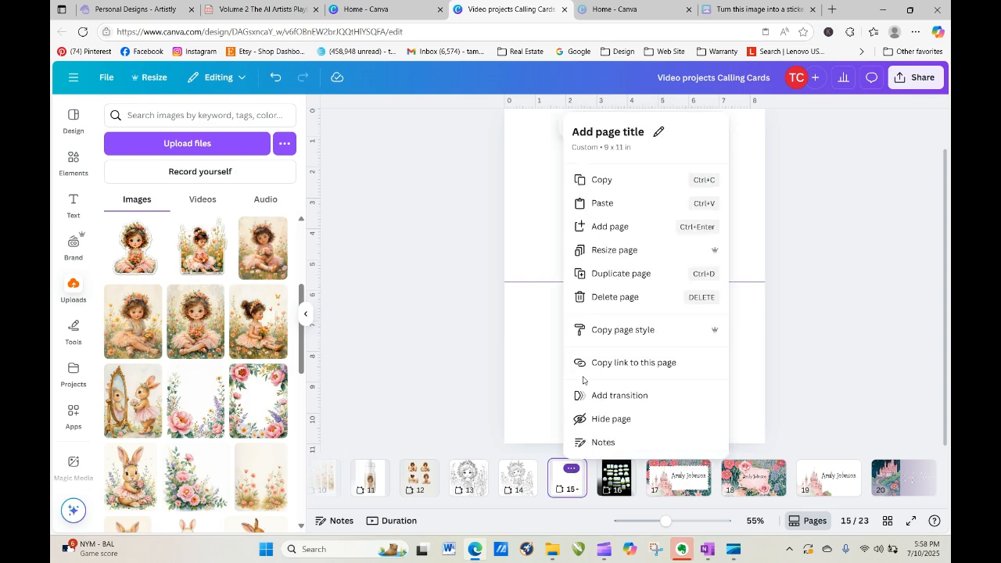
Make an 11 × 8.5 in custom-size copy of page 15 as page 16.
{"action": "left_click", "coordinate": [617, 251]}
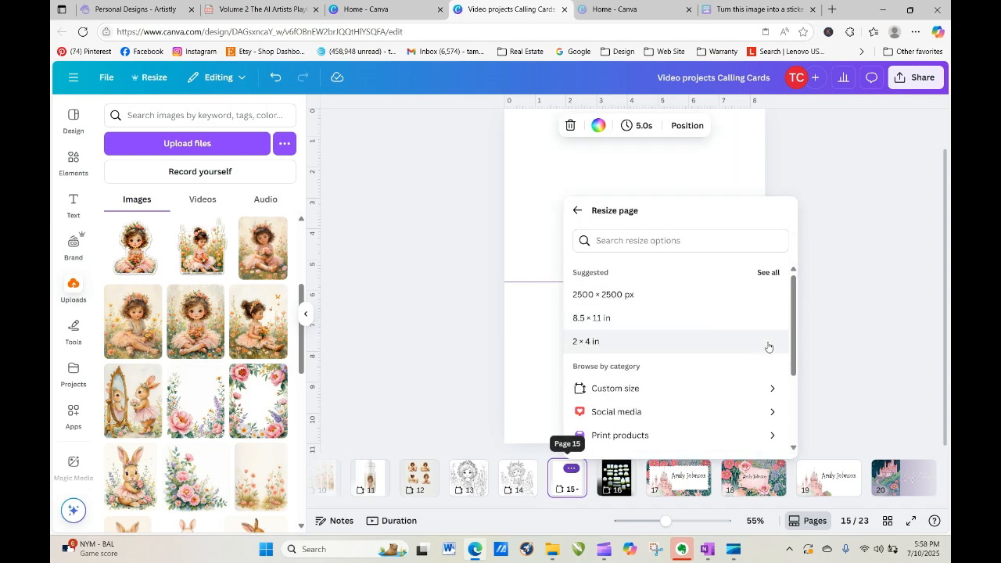
{"action": "left_click_drag", "start_coordinate": [795, 347], "coordinate": [793, 372]}
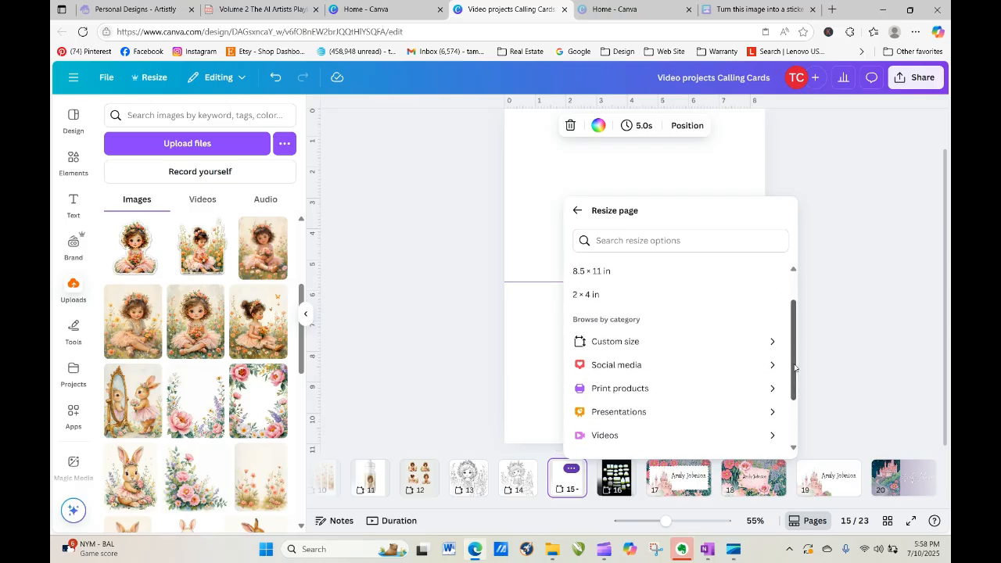
{"action": "left_click", "coordinate": [717, 344]}
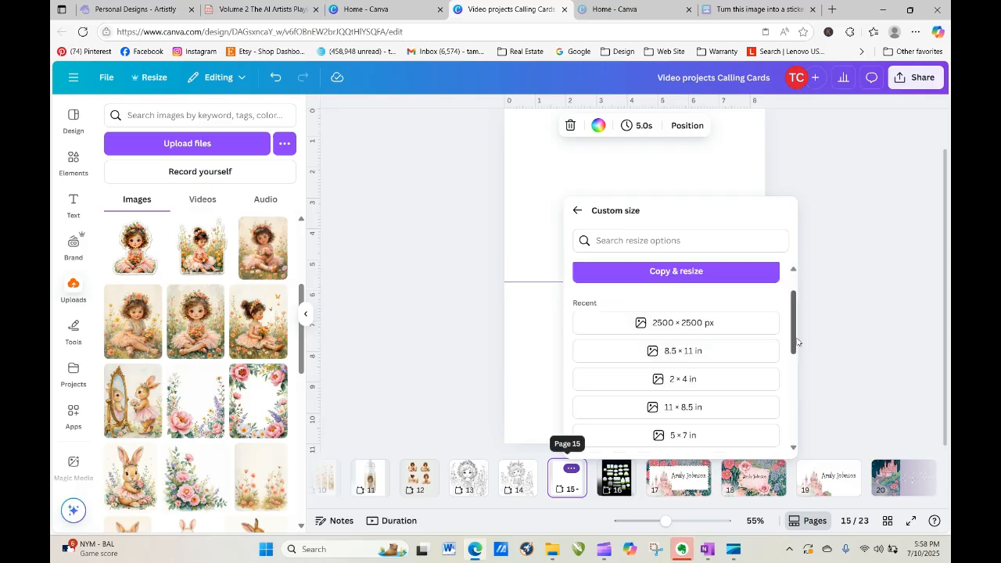
{"action": "left_click", "coordinate": [700, 408]}
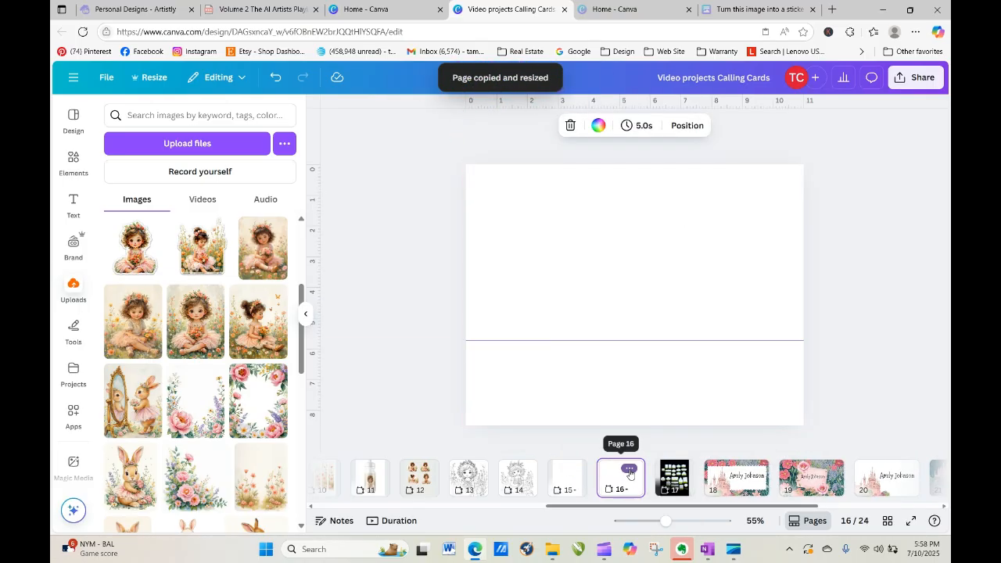
Make a portrait 5.5 × 8.5 in copy of the page by setting the width to 5.5.
{"action": "left_click", "coordinate": [629, 468]}
{"action": "left_click", "coordinate": [671, 250]}
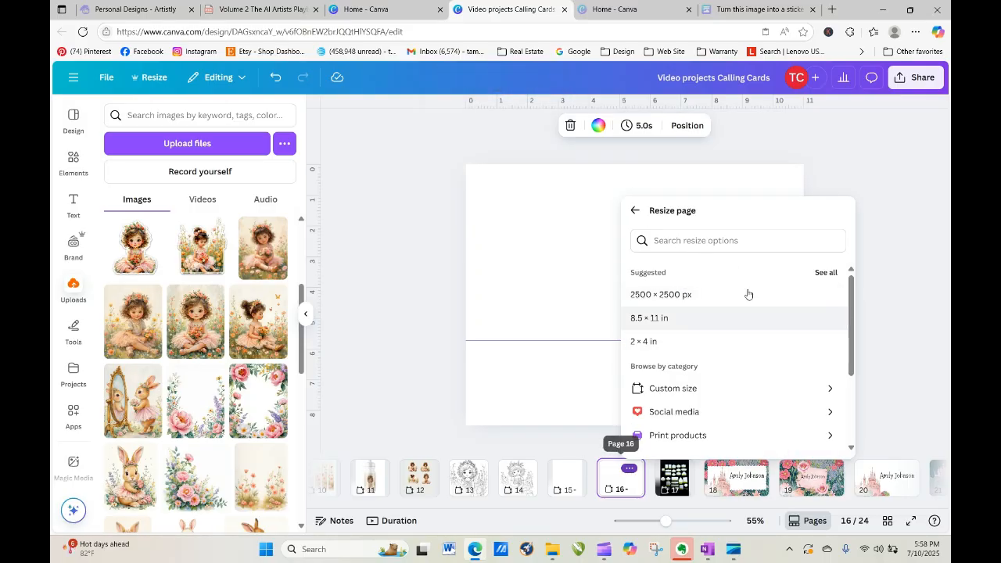
{"action": "left_click", "coordinate": [691, 389]}
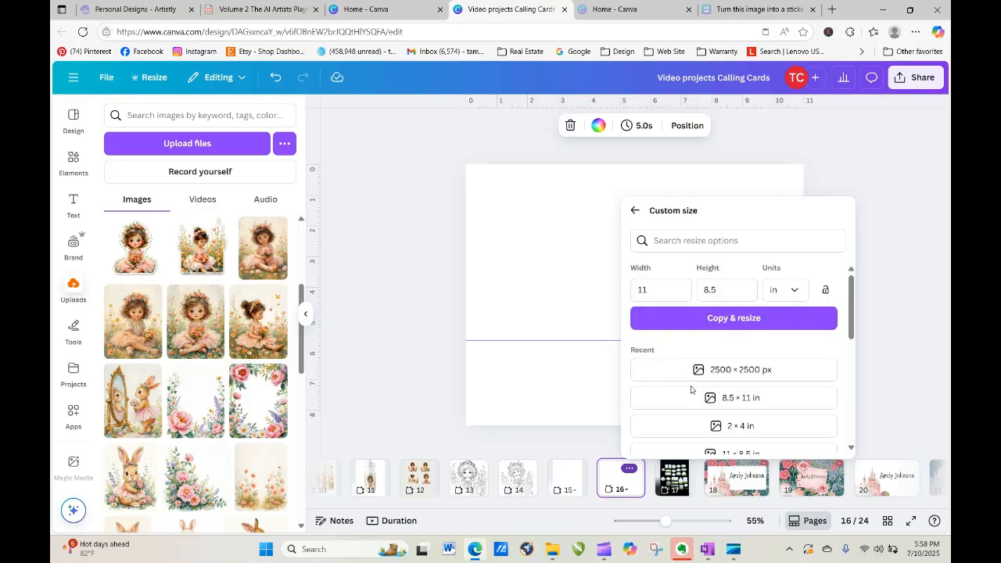
{"action": "left_click", "coordinate": [676, 289]}
{"action": "left_click_drag", "start_coordinate": [677, 289], "coordinate": [624, 298]}
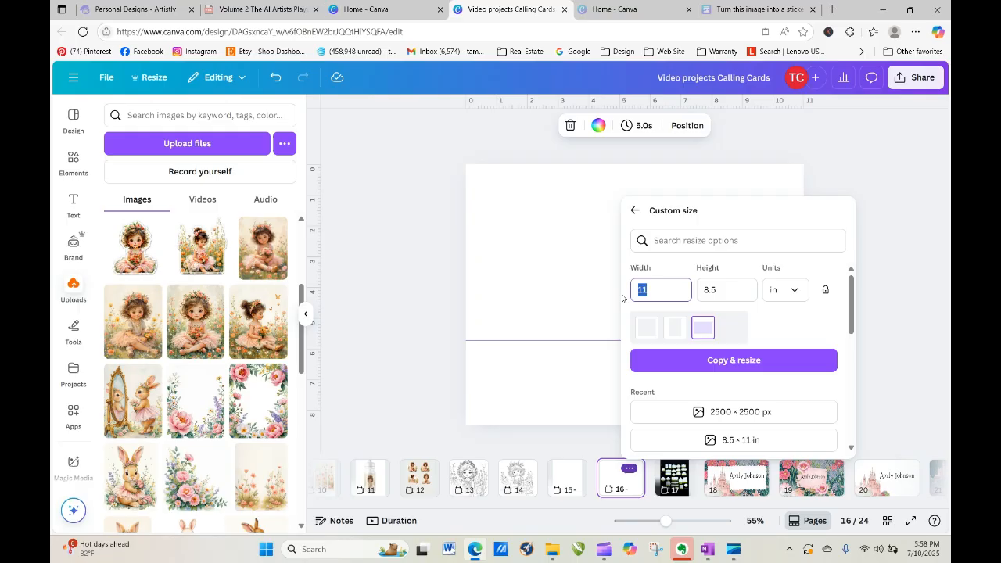
{"action": "type", "text": "5.5"}
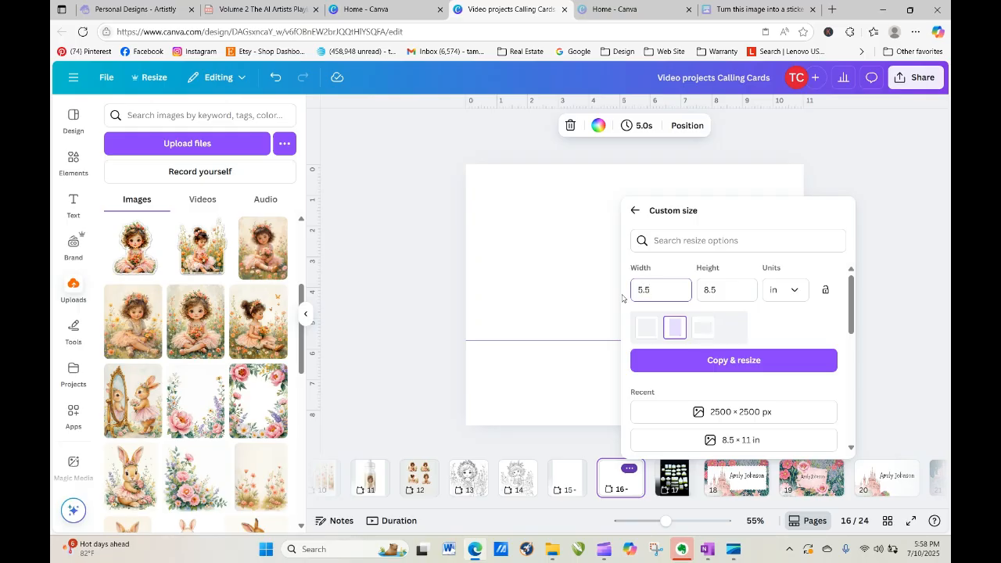
{"action": "left_click", "coordinate": [744, 361]}
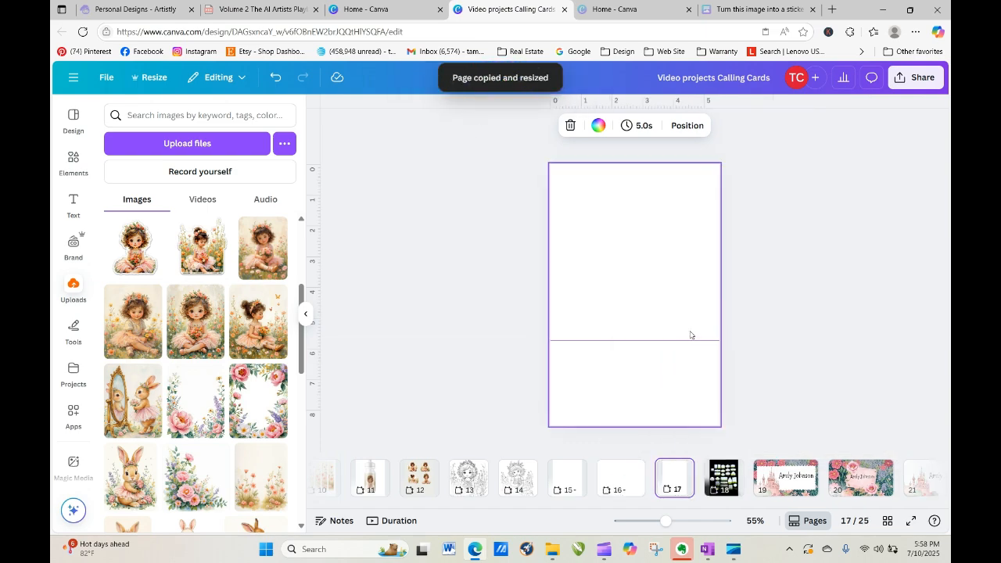
Drag the guide off page 17 and add a 5.5 × 11 in copy as page 18.
{"action": "left_click", "coordinate": [796, 298]}
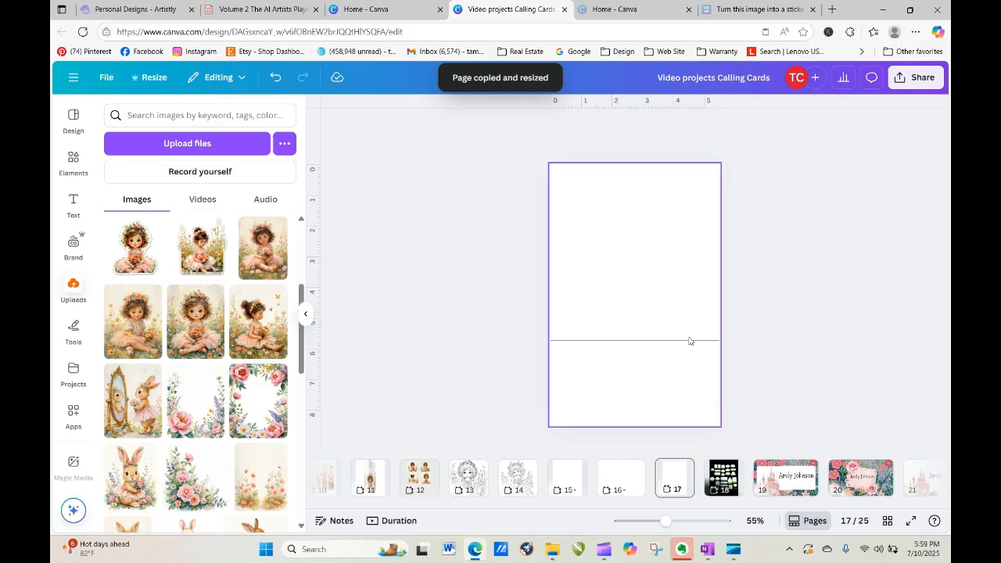
{"action": "left_click_drag", "start_coordinate": [689, 341], "coordinate": [693, 444]}
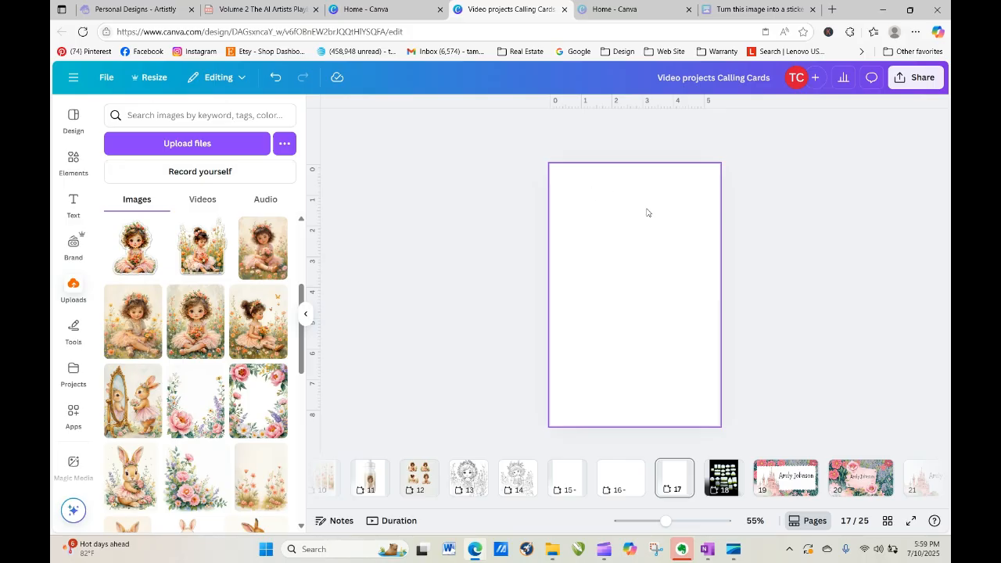
{"action": "right_click", "coordinate": [639, 279]}
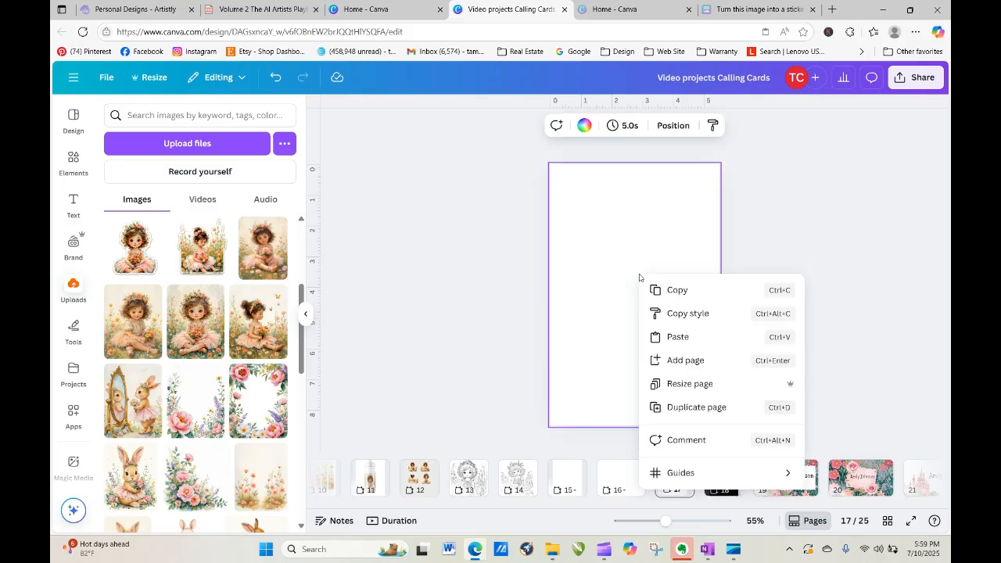
{"action": "left_click", "coordinate": [682, 383]}
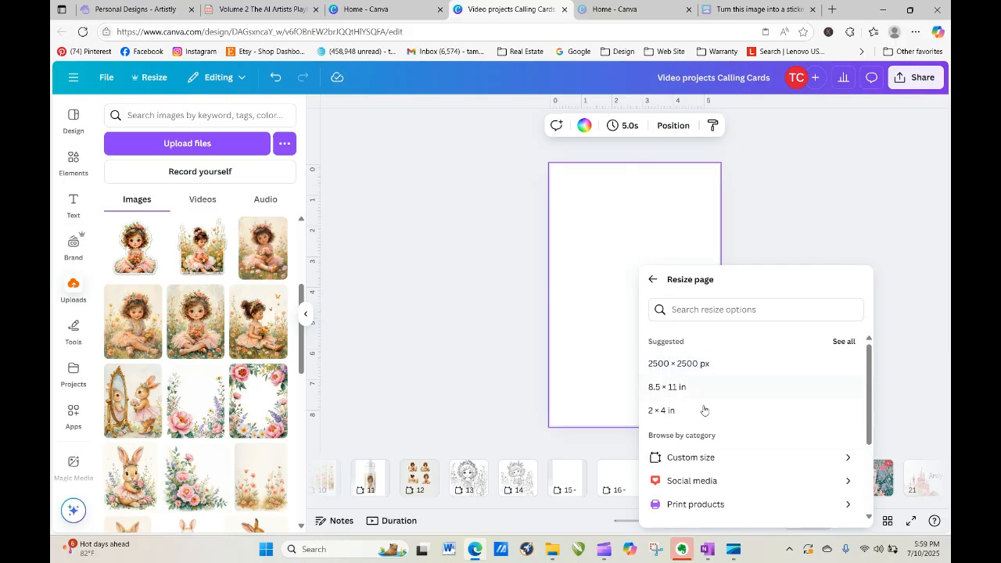
{"action": "left_click", "coordinate": [707, 461]}
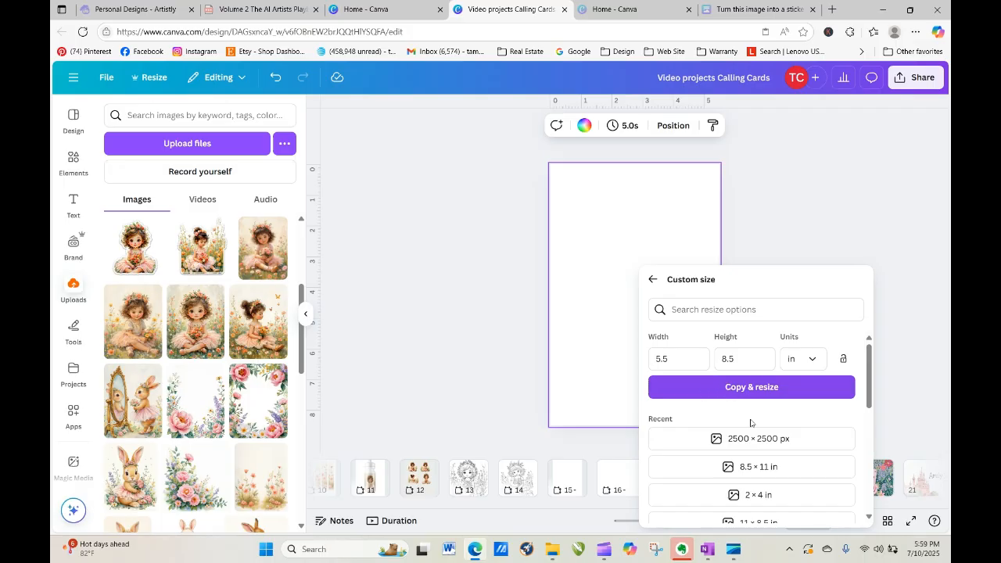
{"action": "left_click", "coordinate": [717, 364]}
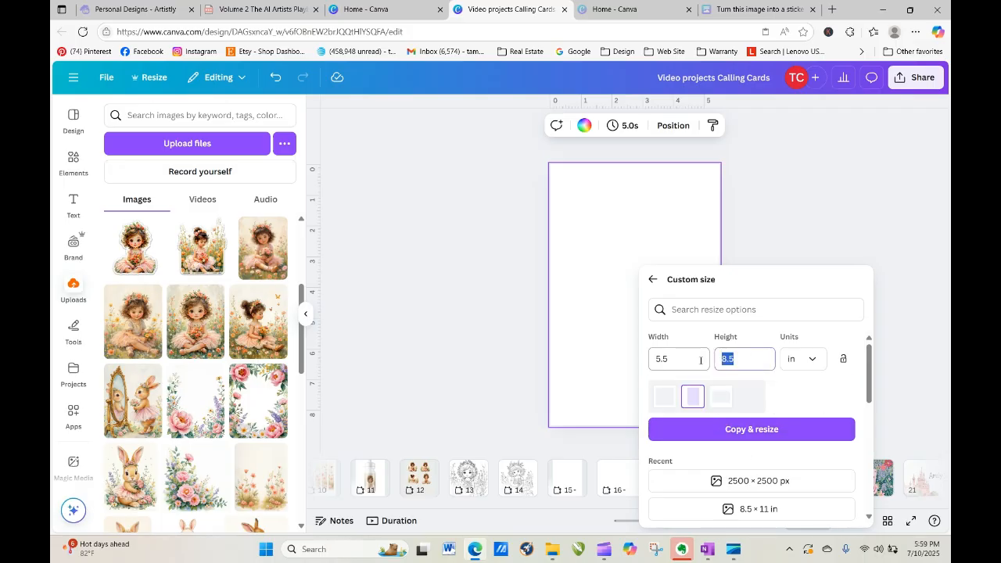
{"action": "type", "text": "11"}
{"action": "left_click", "coordinate": [751, 432]}
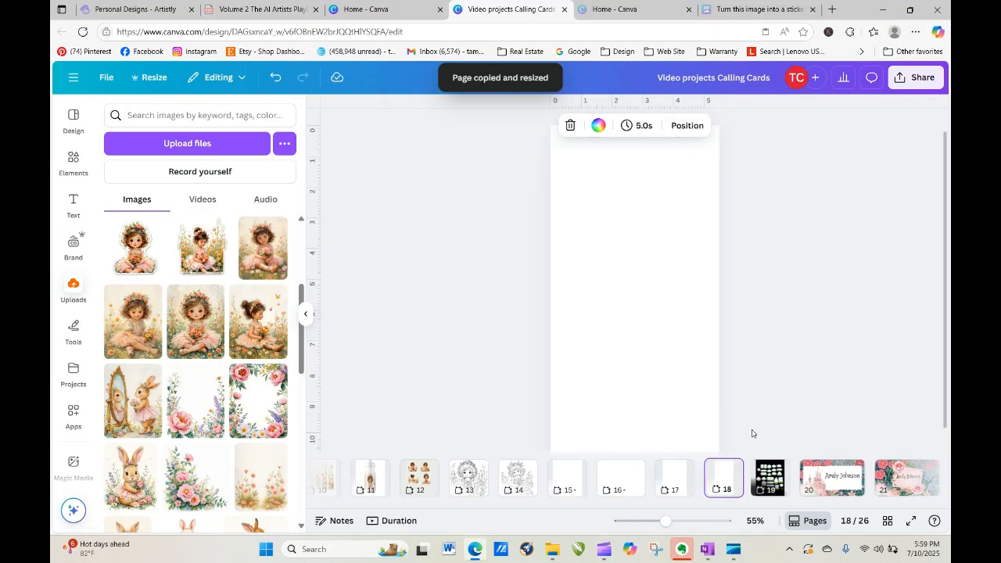
Start a custom resize of page 18, then close it without making a copy.
{"action": "right_click", "coordinate": [664, 302]}
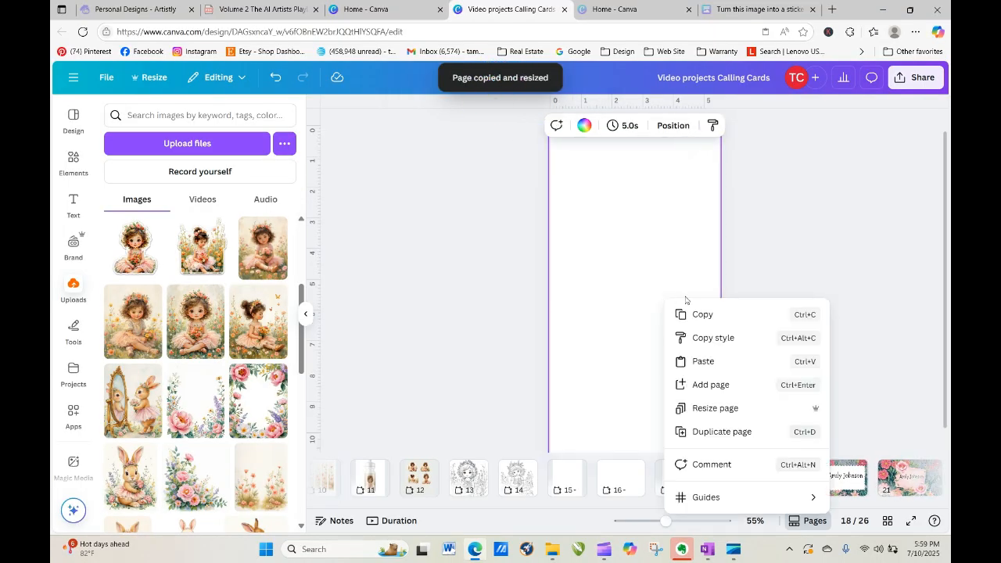
{"action": "left_click", "coordinate": [718, 410]}
{"action": "left_click", "coordinate": [746, 456]}
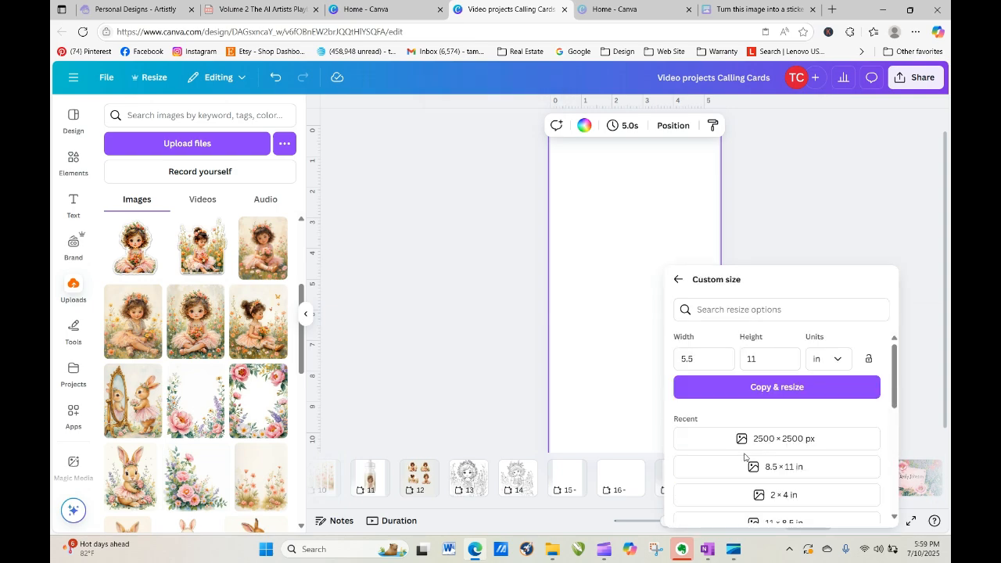
{"action": "left_click_drag", "start_coordinate": [694, 358], "coordinate": [676, 356]}
{"action": "left_click", "coordinate": [624, 366]}
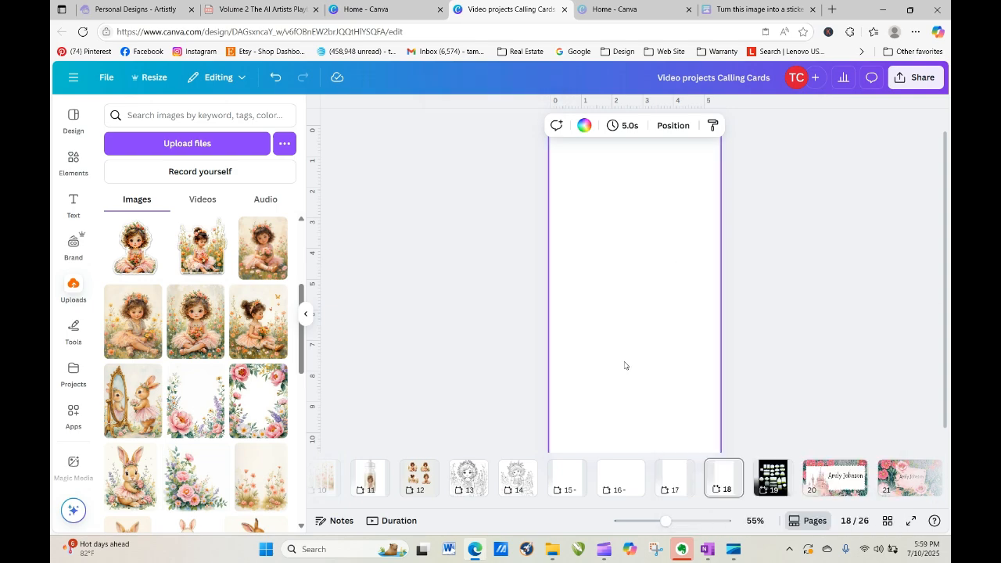
Add an 11 × 8.5 in landscape copy of page 18 as page 19 with a vertical centre guide.
{"action": "left_click", "coordinate": [723, 479]}
{"action": "left_click", "coordinate": [727, 469]}
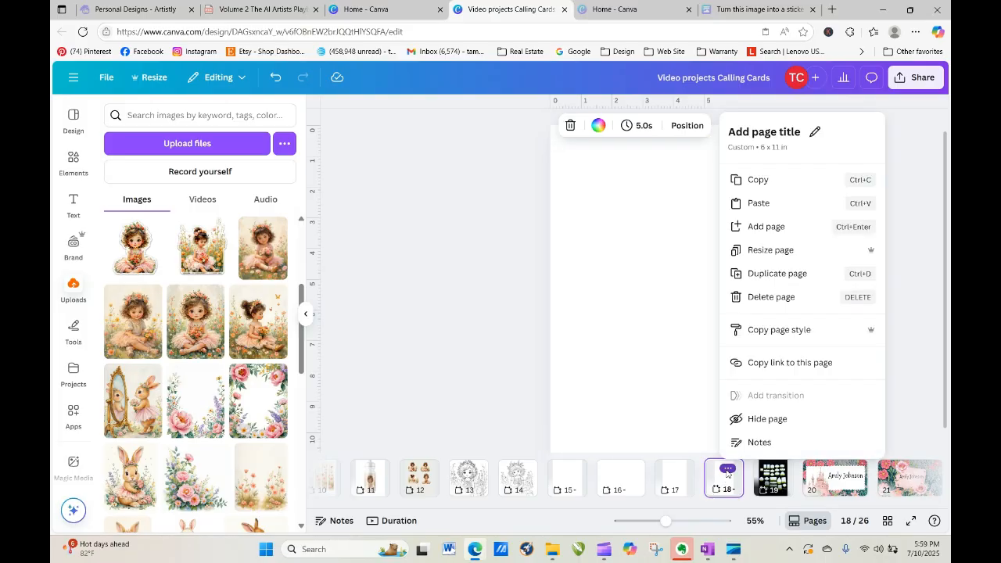
{"action": "left_click", "coordinate": [767, 251]}
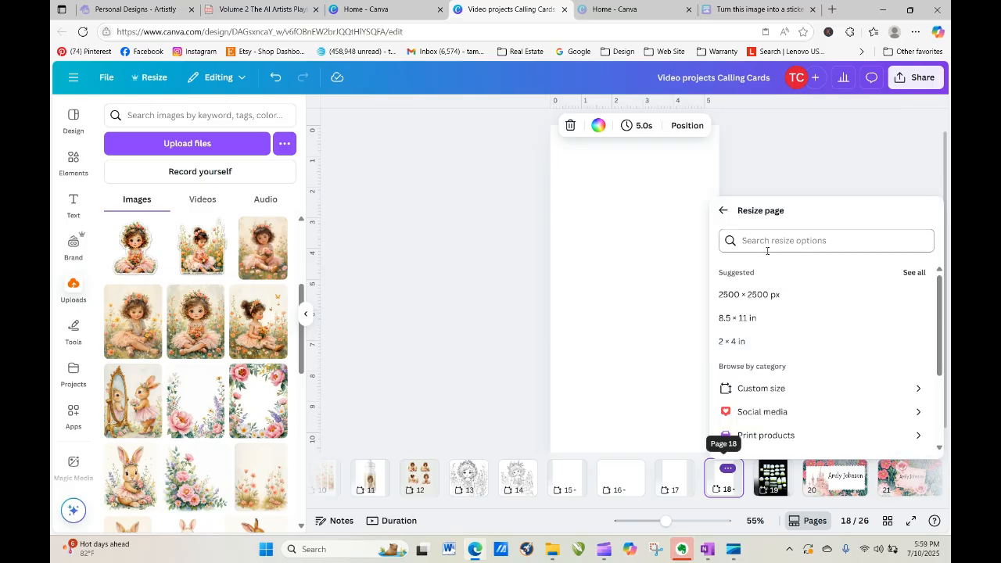
{"action": "left_click", "coordinate": [806, 391]}
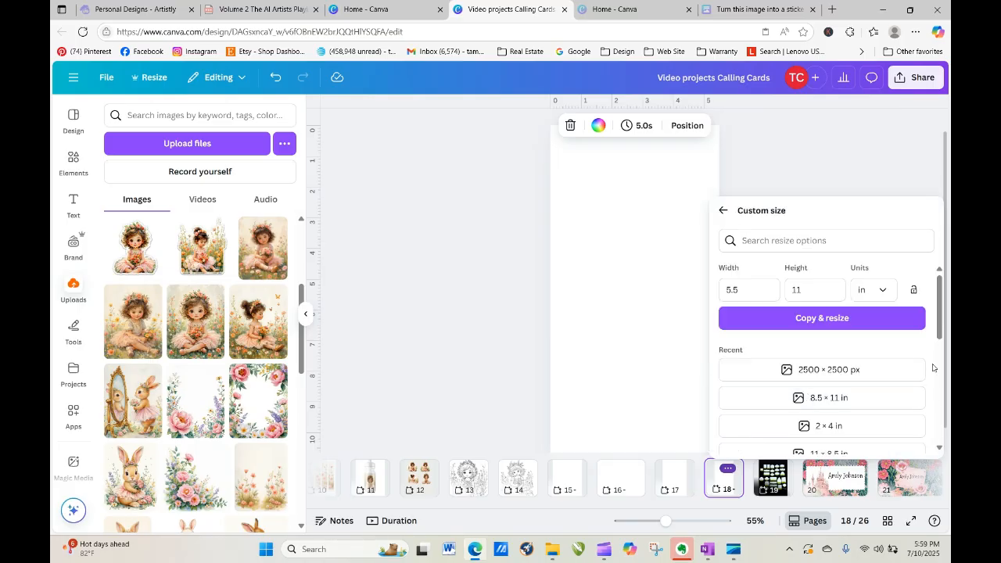
{"action": "left_click_drag", "start_coordinate": [940, 327], "coordinate": [938, 364]}
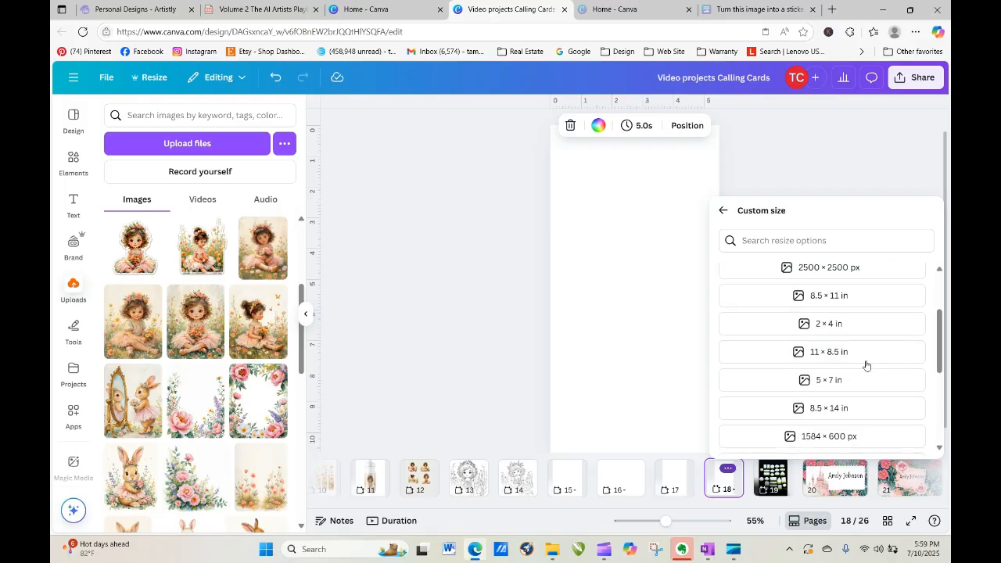
{"action": "left_click", "coordinate": [864, 359]}
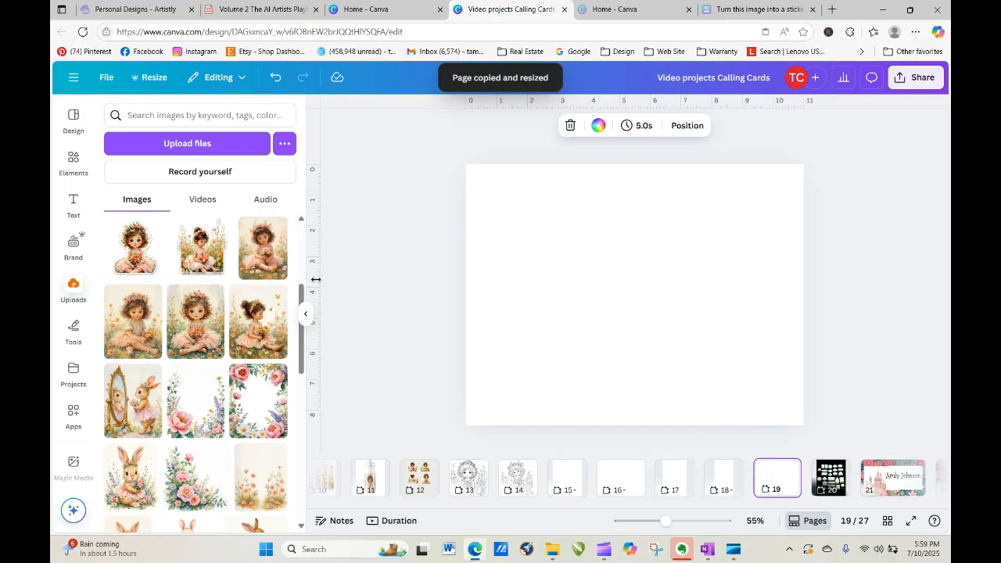
{"action": "left_click_drag", "start_coordinate": [315, 280], "coordinate": [635, 283]}
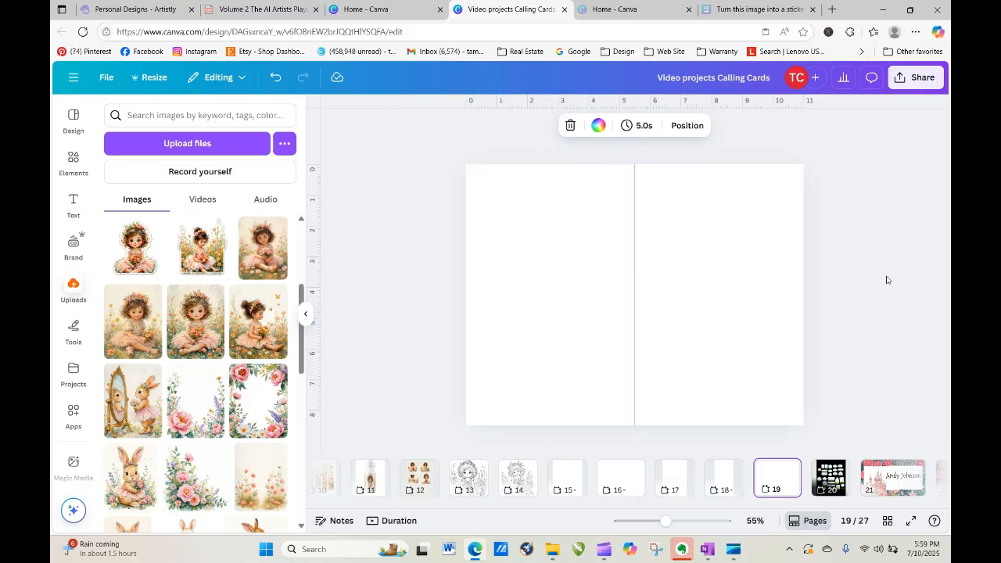
Place the flower-girl illustration on page 19 and stretch it to fill the right half.
{"action": "left_click", "coordinate": [887, 280]}
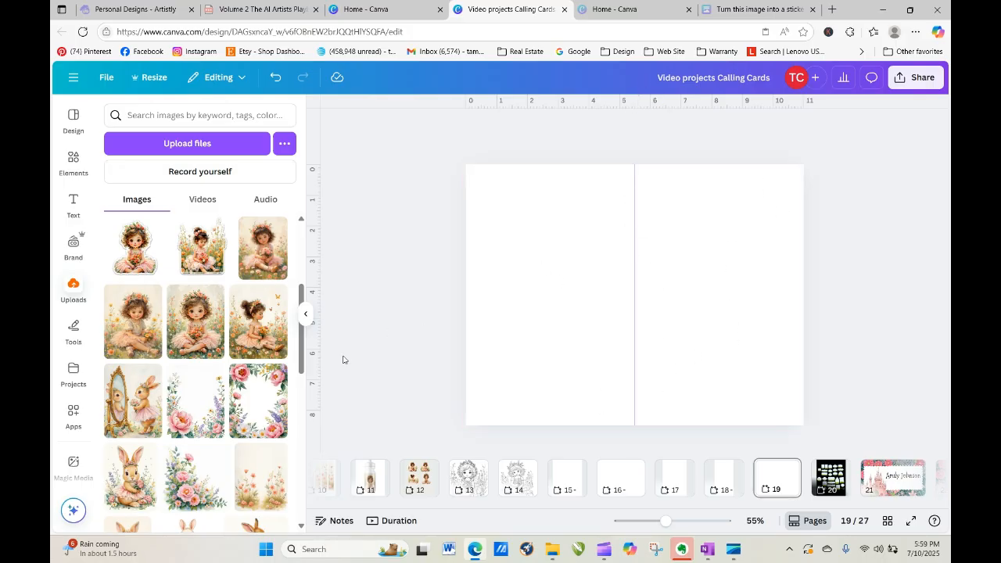
{"action": "left_click_drag", "start_coordinate": [194, 321], "coordinate": [663, 221]}
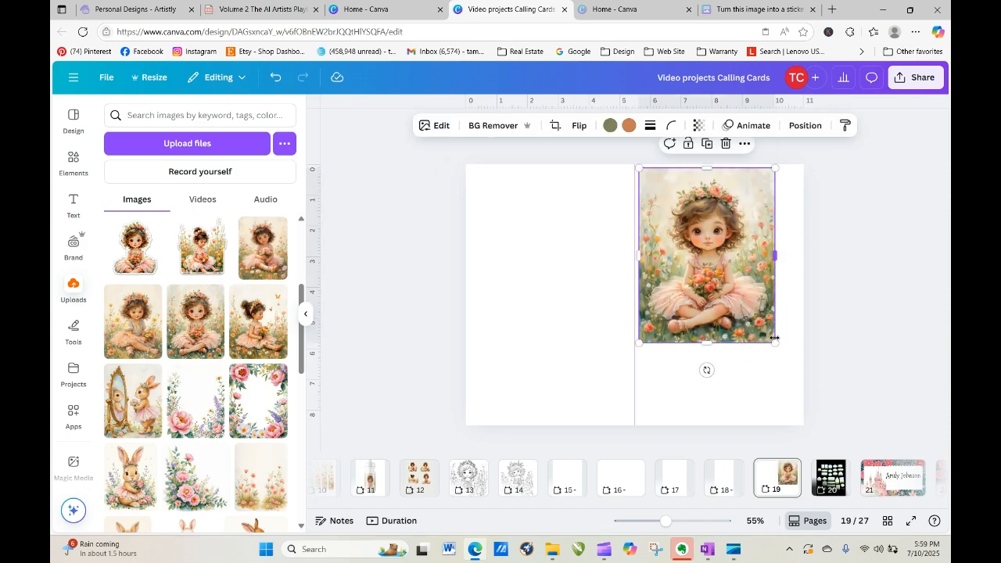
{"action": "left_click_drag", "start_coordinate": [775, 342], "coordinate": [792, 389]}
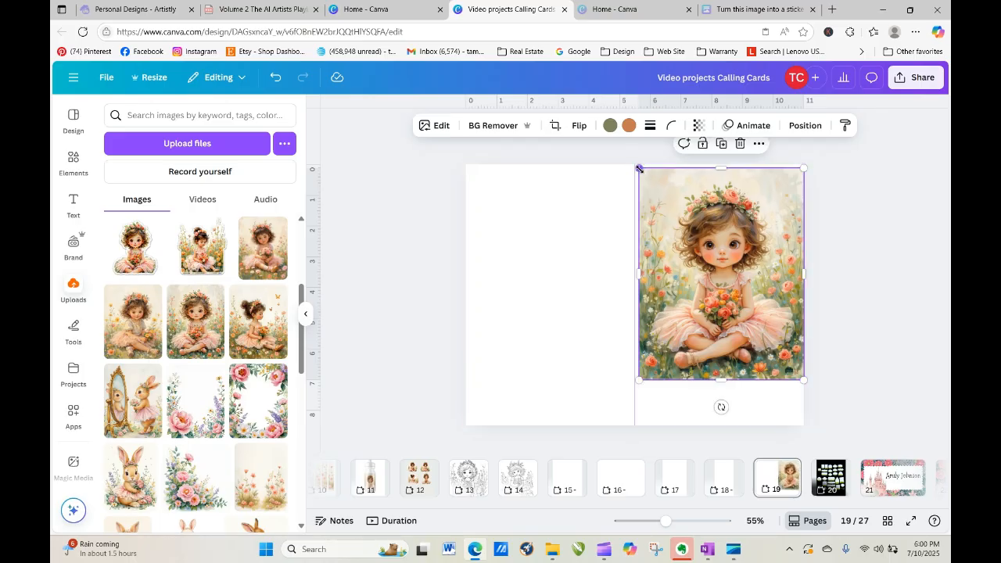
{"action": "left_click_drag", "start_coordinate": [639, 169], "coordinate": [635, 164]}
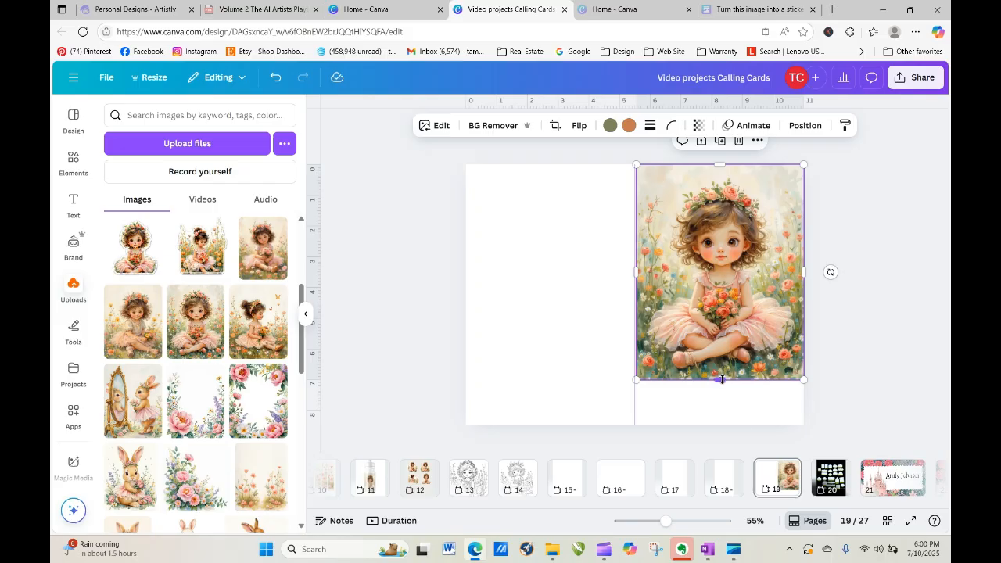
{"action": "left_click_drag", "start_coordinate": [721, 380], "coordinate": [733, 423]}
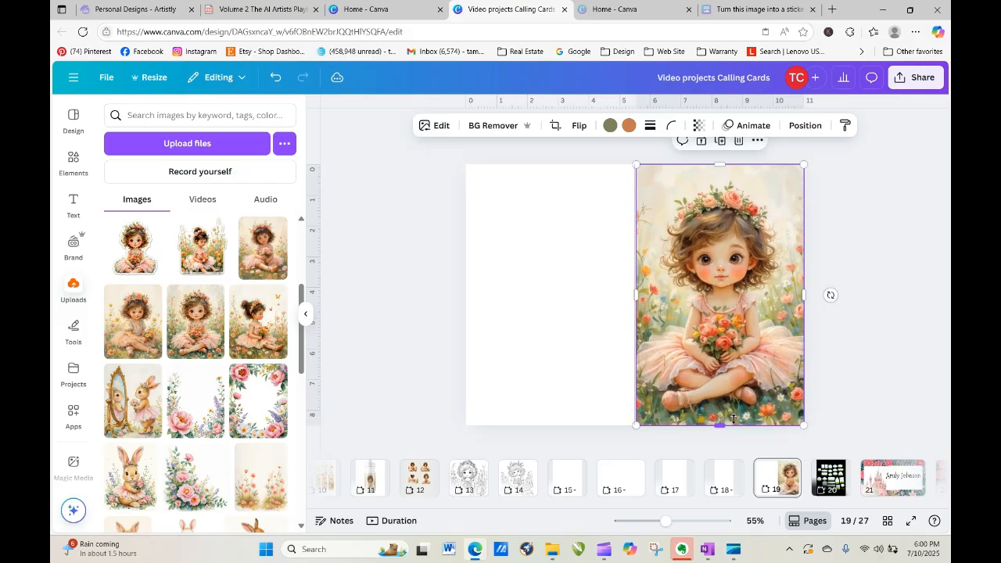
{"action": "left_click", "coordinate": [832, 364]}
{"action": "left_click", "coordinate": [749, 308]}
{"action": "left_click", "coordinate": [828, 263]}
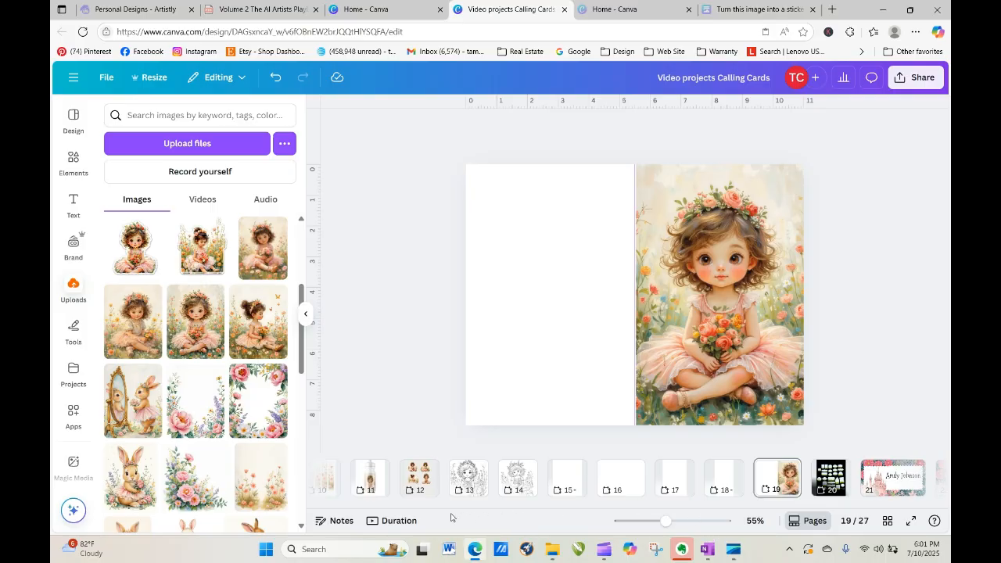
Scroll the page strip back and open blank landscape page 16.
{"action": "left_click_drag", "start_coordinate": [532, 507], "coordinate": [718, 513]}
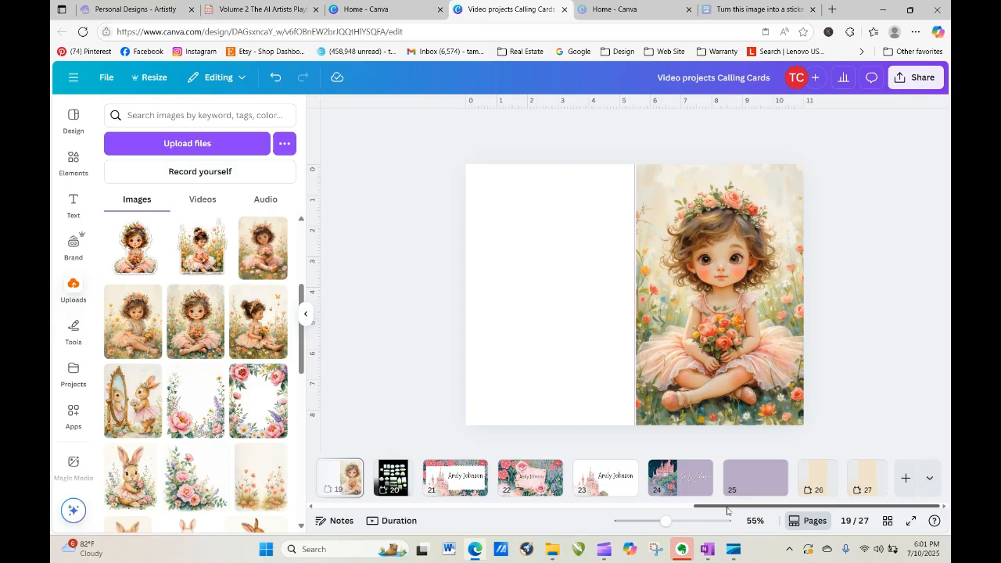
{"action": "left_click_drag", "start_coordinate": [798, 511], "coordinate": [530, 493]}
{"action": "scroll", "coordinate": [530, 493], "scroll_direction": "right", "scroll_amount": 5}
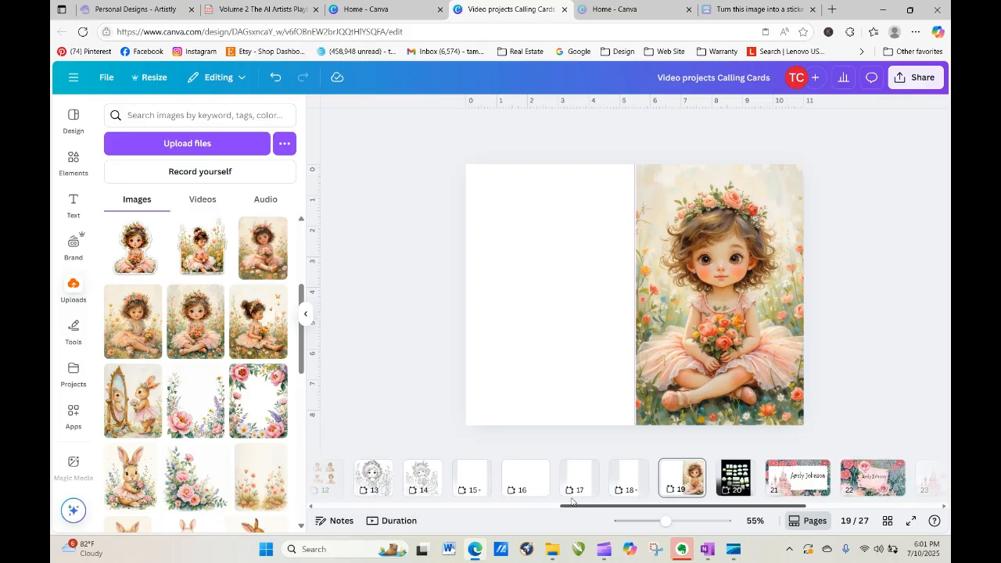
{"action": "left_click", "coordinate": [515, 478]}
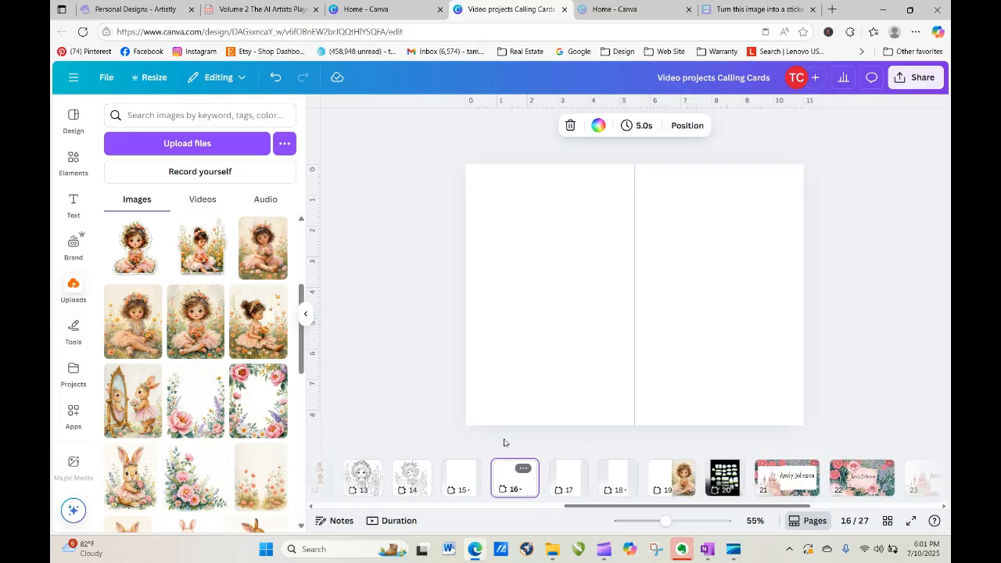
Browse all Home & living mockups in the Mockups app and add the beige tote-bag mockup.
{"action": "left_click", "coordinate": [419, 293]}
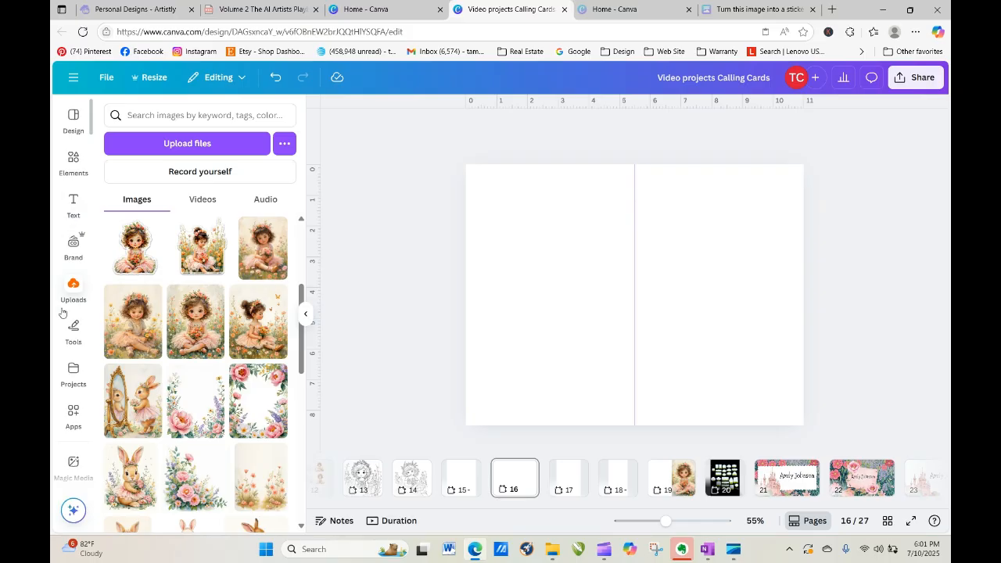
{"action": "left_click", "coordinate": [72, 413]}
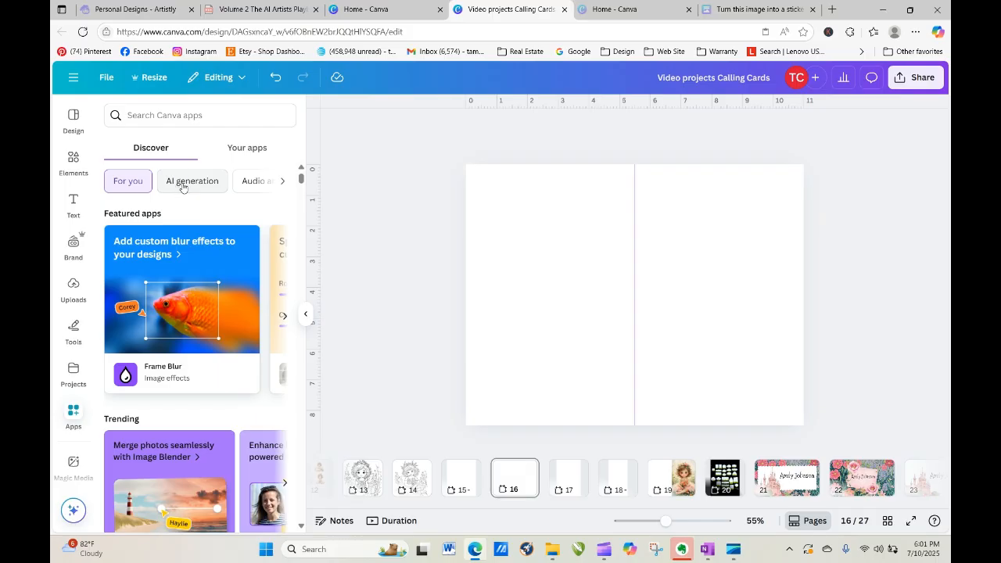
{"action": "left_click", "coordinate": [248, 151]}
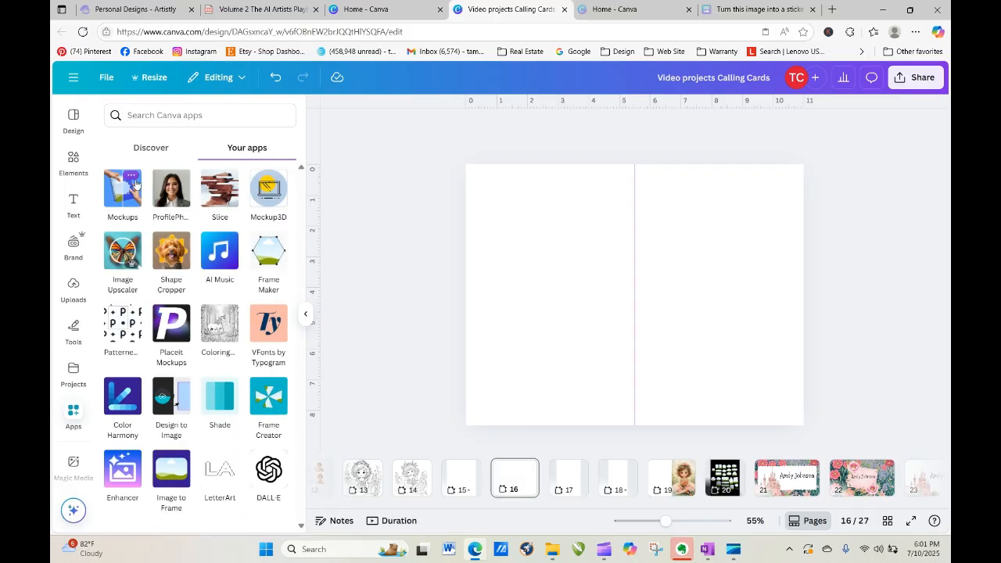
{"action": "left_click", "coordinate": [122, 200]}
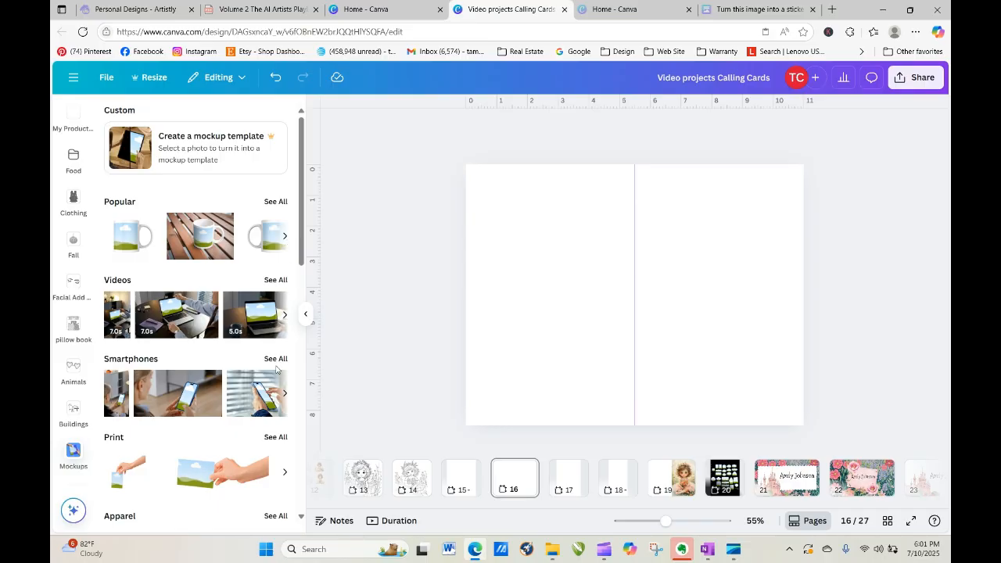
{"action": "left_click_drag", "start_coordinate": [300, 226], "coordinate": [294, 403]}
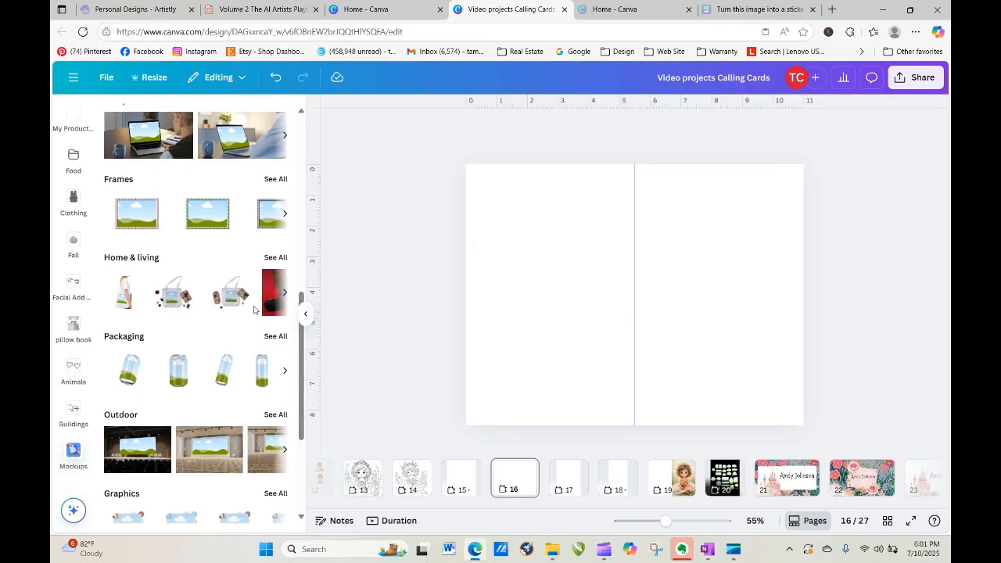
{"action": "left_click", "coordinate": [273, 258]}
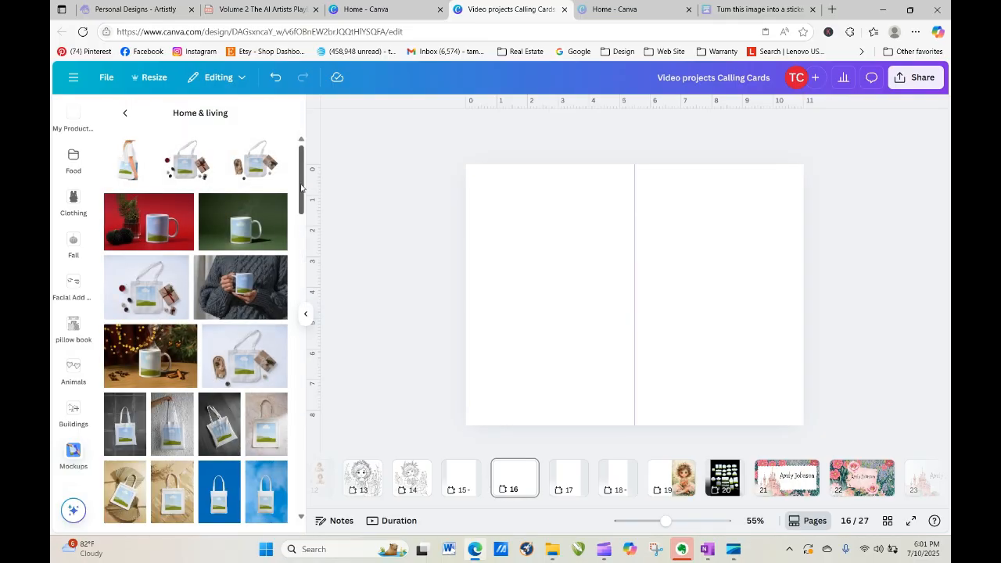
{"action": "left_click_drag", "start_coordinate": [300, 200], "coordinate": [295, 232]}
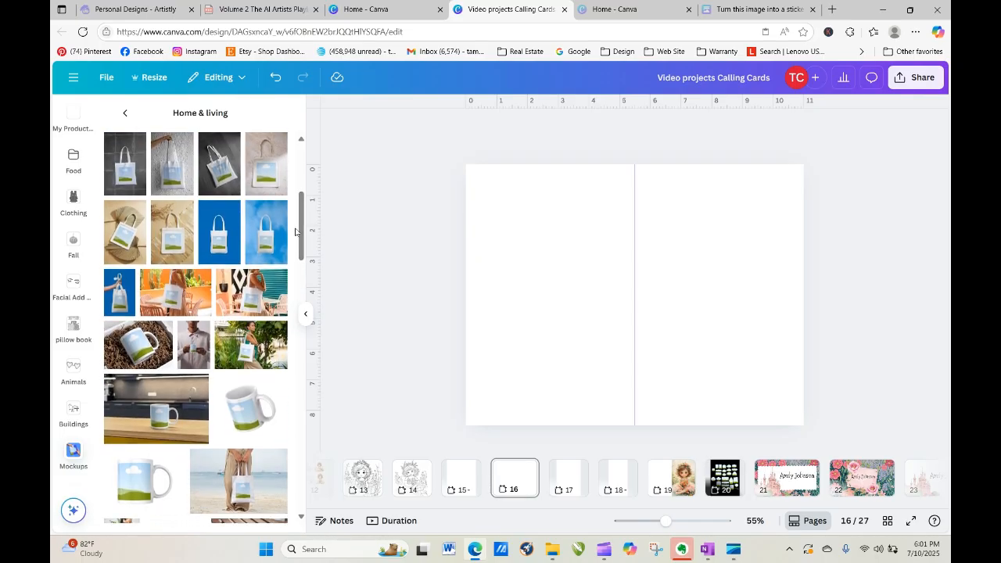
{"action": "left_click", "coordinate": [175, 242]}
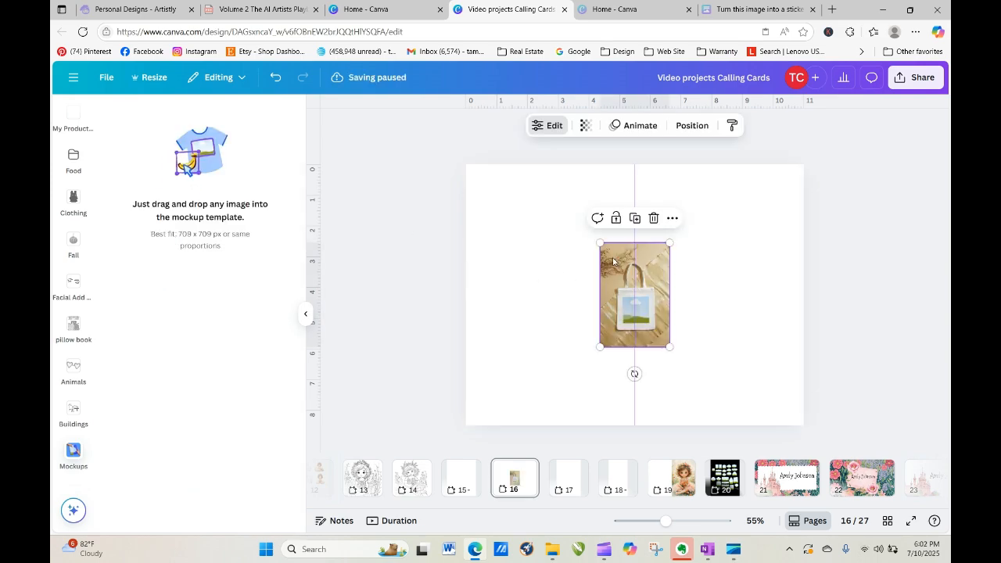
Enlarge the beige tote mockup and snap it onto the right half of page 16.
{"action": "left_click_drag", "start_coordinate": [600, 244], "coordinate": [444, 200]}
{"action": "left_click_drag", "start_coordinate": [609, 310], "coordinate": [726, 348]}
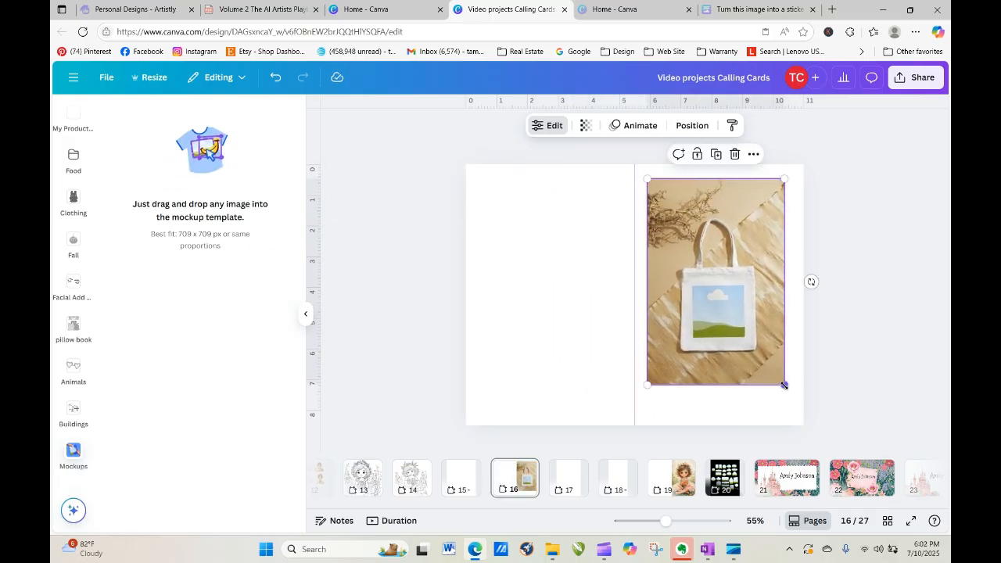
{"action": "left_click_drag", "start_coordinate": [783, 385], "coordinate": [802, 421]}
{"action": "left_click_drag", "start_coordinate": [764, 369], "coordinate": [753, 371]}
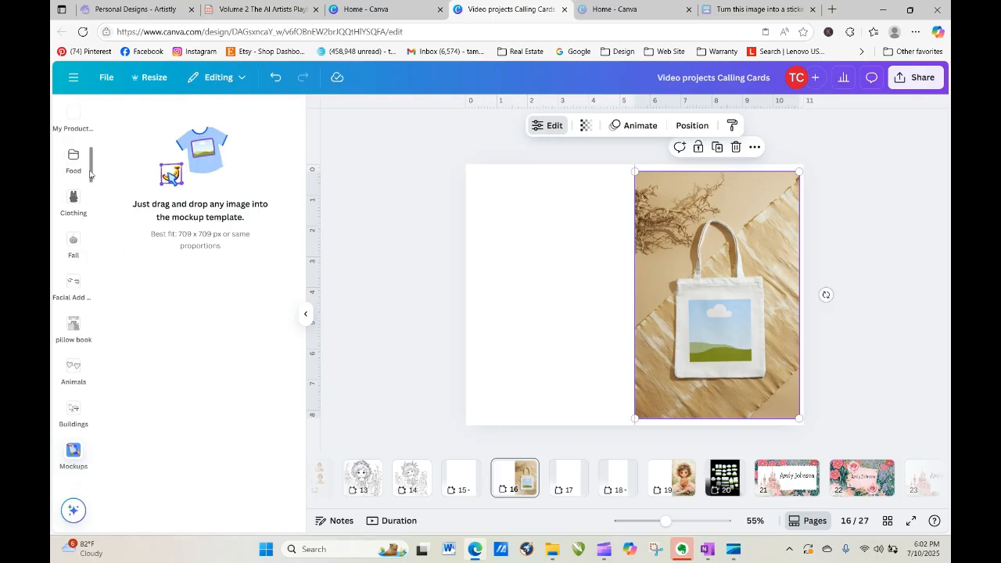
{"action": "scroll", "coordinate": [88, 117], "scroll_direction": "up", "scroll_amount": 1}
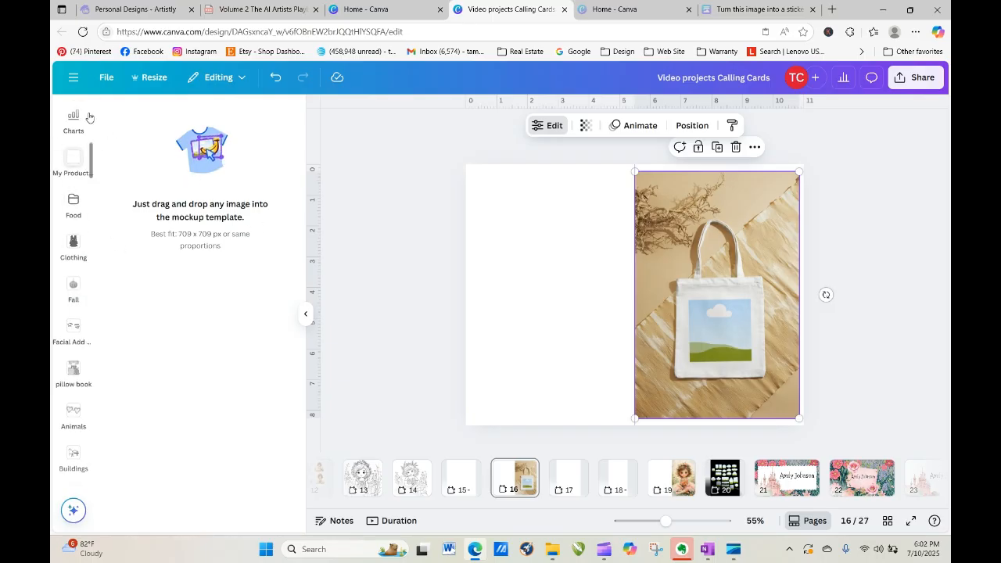
{"action": "scroll", "coordinate": [89, 117], "scroll_direction": "up", "scroll_amount": 5}
{"action": "left_click", "coordinate": [74, 131]}
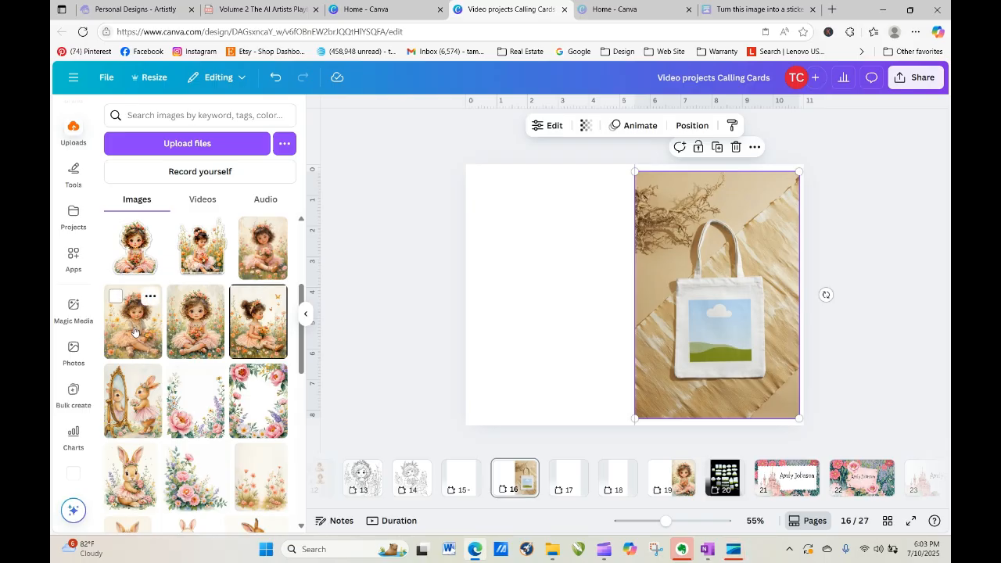
Drop the uploaded flower-girl illustration onto the tote-bag mockup.
{"action": "left_click_drag", "start_coordinate": [135, 333], "coordinate": [715, 317]}
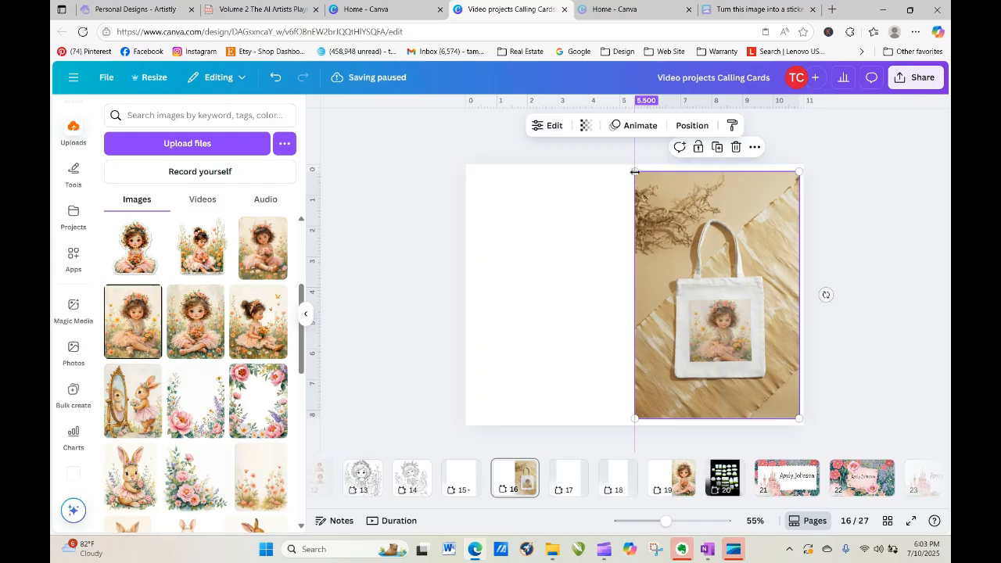
{"action": "left_click_drag", "start_coordinate": [634, 172], "coordinate": [801, 168]}
{"action": "left_click", "coordinate": [592, 219]}
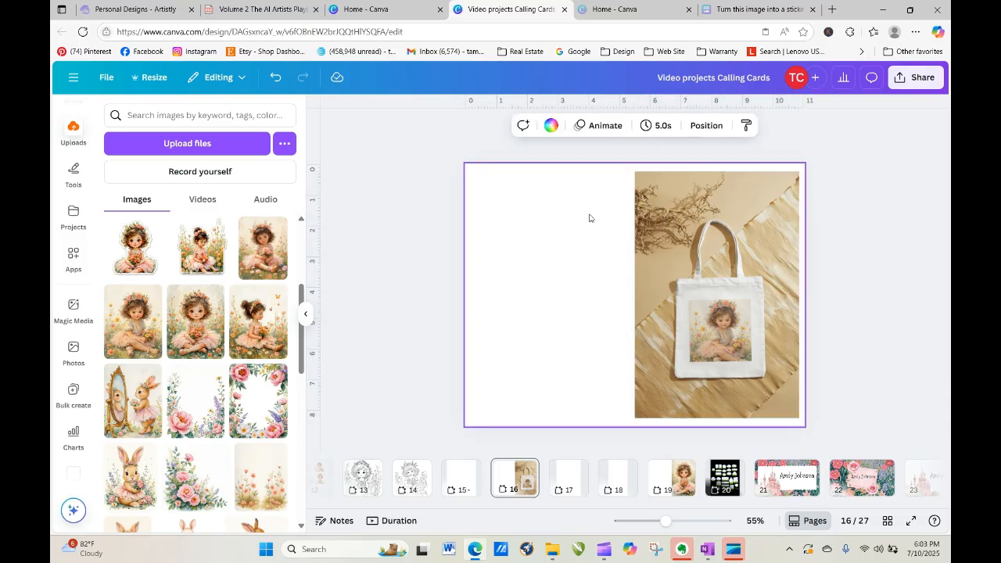
{"action": "left_click", "coordinate": [643, 188]}
Enlarge and centre the tote mockup within page 16, then open blank page 17.
{"action": "left_click_drag", "start_coordinate": [569, 138], "coordinate": [469, 109]}
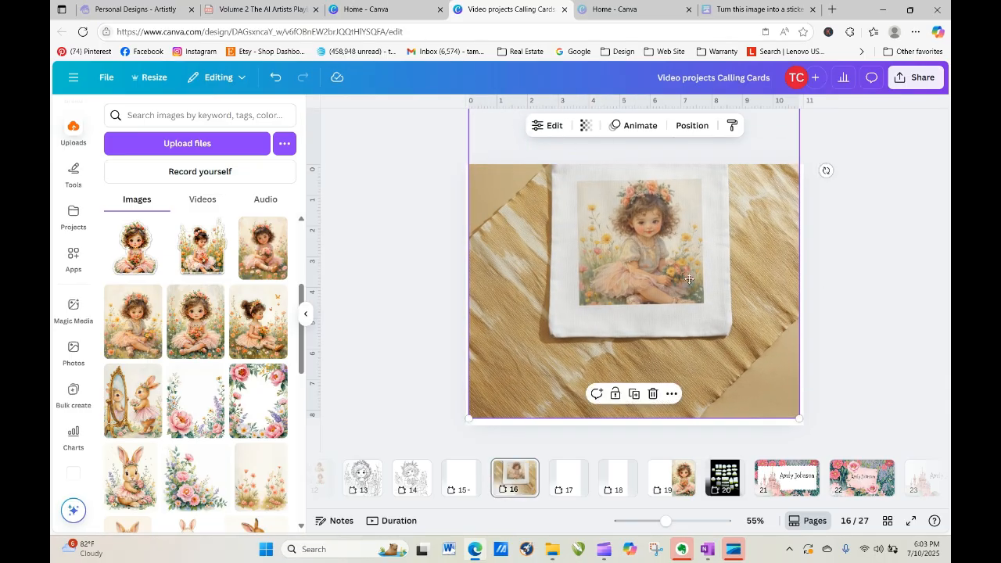
{"action": "left_click_drag", "start_coordinate": [684, 272], "coordinate": [724, 364]}
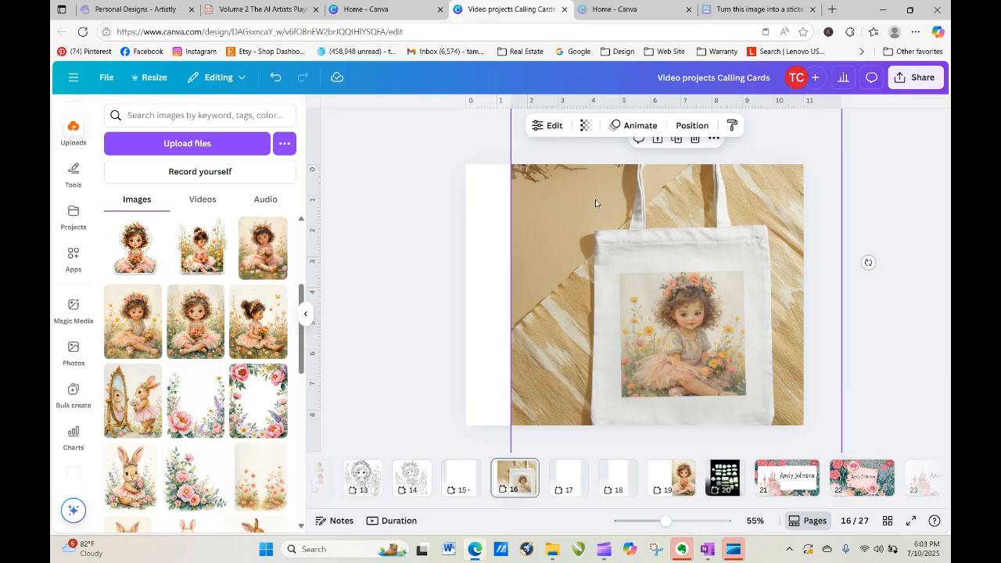
{"action": "left_click_drag", "start_coordinate": [588, 220], "coordinate": [601, 285]}
{"action": "left_click_drag", "start_coordinate": [559, 172], "coordinate": [568, 243]}
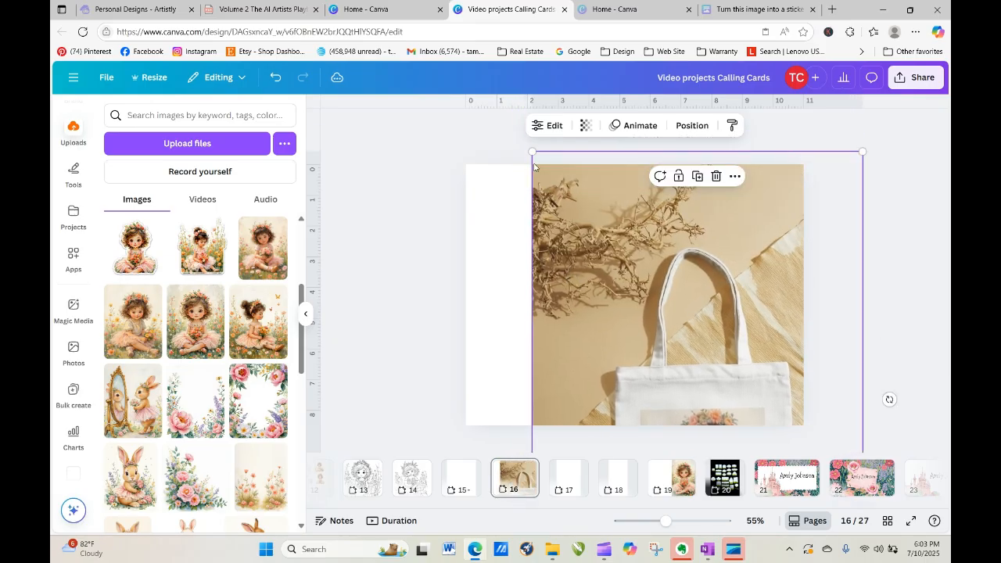
{"action": "left_click_drag", "start_coordinate": [530, 151], "coordinate": [615, 277]}
{"action": "left_click_drag", "start_coordinate": [703, 316], "coordinate": [672, 315]}
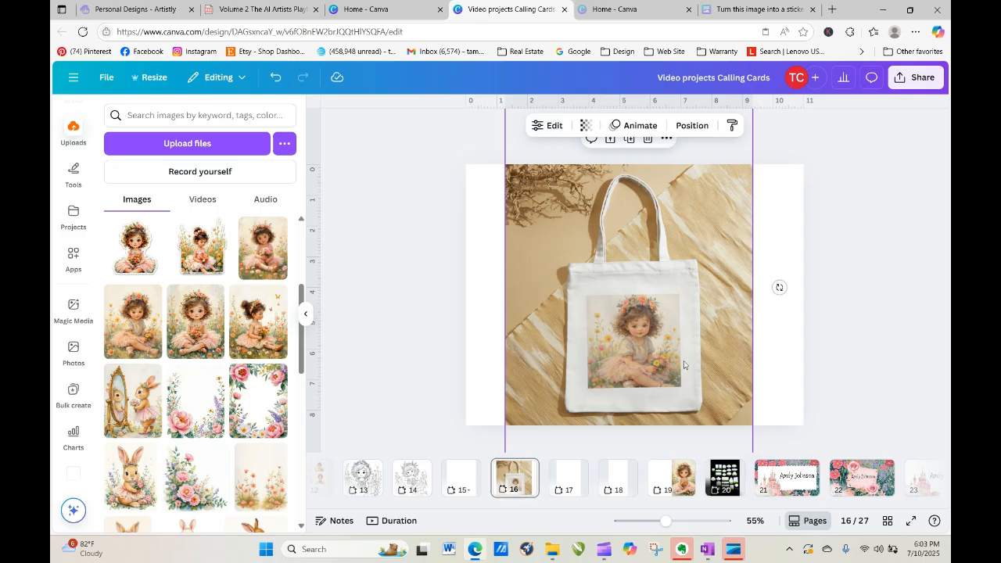
{"action": "left_click", "coordinate": [569, 478]}
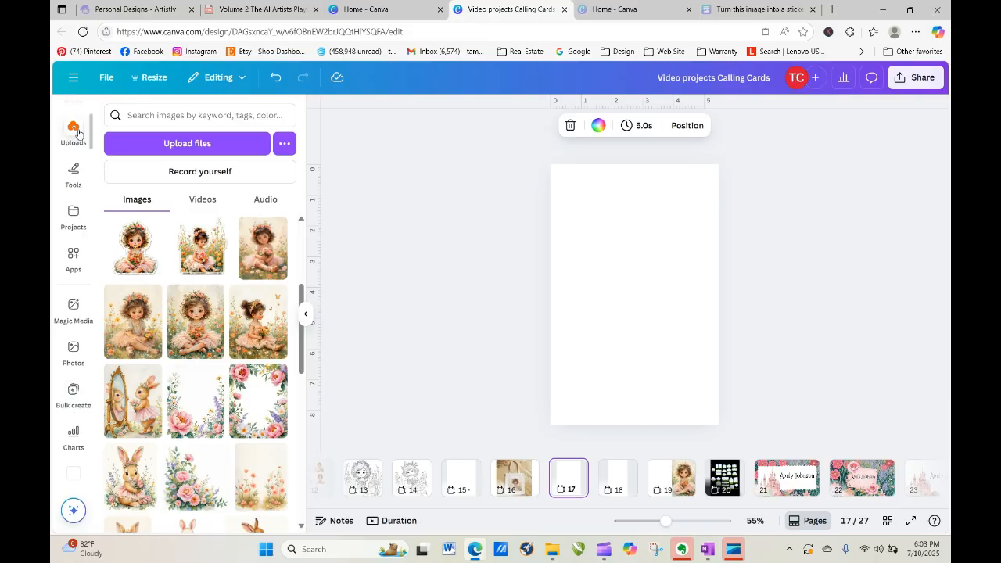
Open the Mockups app from the installed apps list to browse its mockup categories.
{"action": "scroll", "coordinate": [86, 195], "scroll_direction": "down", "scroll_amount": 5}
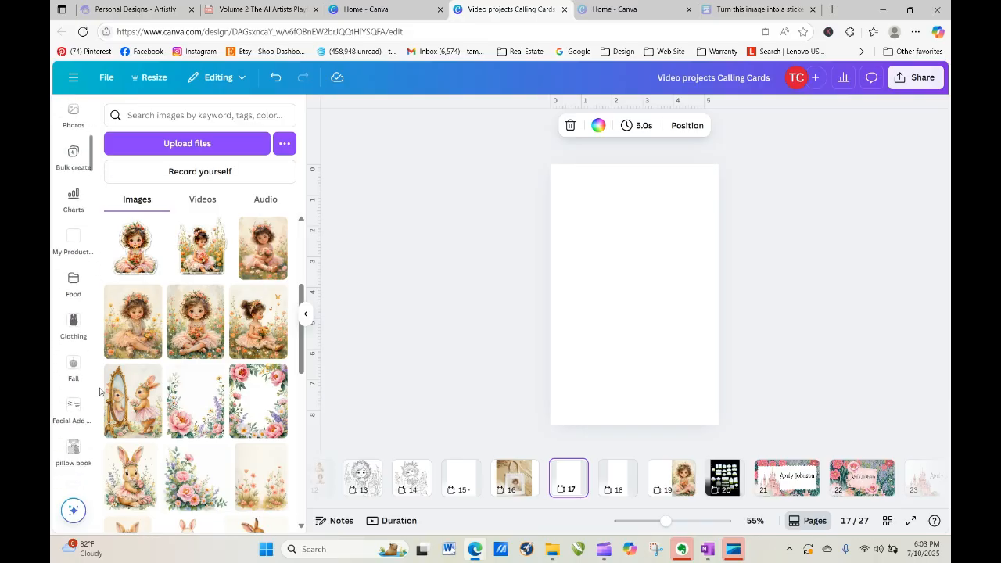
{"action": "scroll", "coordinate": [98, 500], "scroll_direction": "down", "scroll_amount": 1}
{"action": "scroll", "coordinate": [88, 455], "scroll_direction": "up", "scroll_amount": 2}
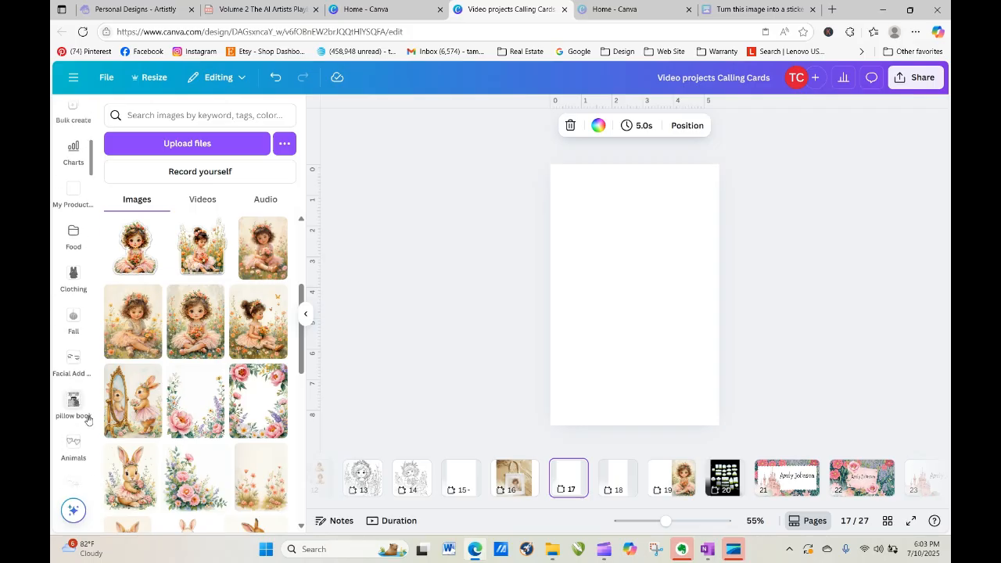
{"action": "scroll", "coordinate": [76, 438], "scroll_direction": "down", "scroll_amount": 1}
{"action": "scroll", "coordinate": [76, 483], "scroll_direction": "down", "scroll_amount": 2}
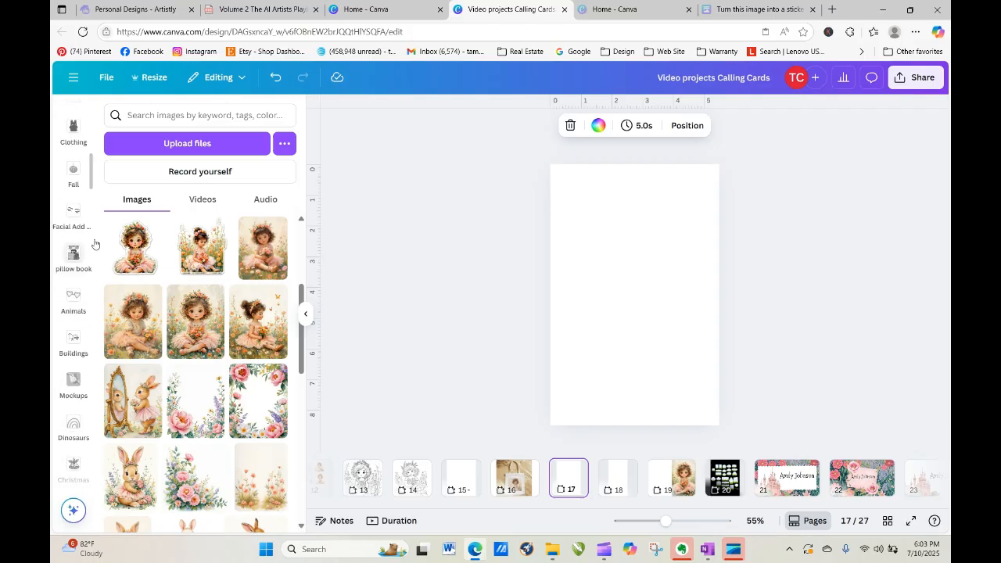
{"action": "scroll", "coordinate": [92, 181], "scroll_direction": "up", "scroll_amount": 3}
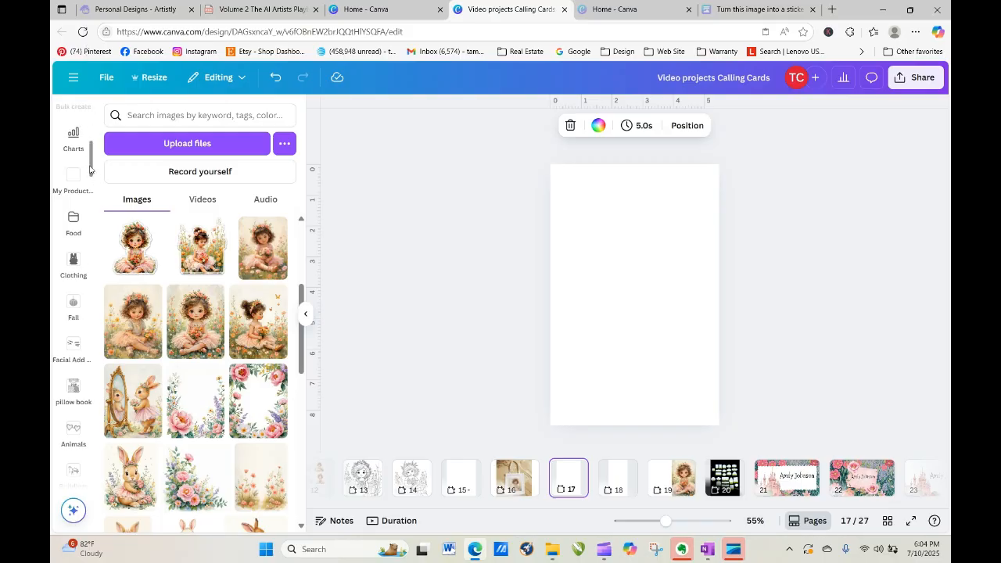
{"action": "scroll", "coordinate": [90, 117], "scroll_direction": "up", "scroll_amount": 1}
{"action": "scroll", "coordinate": [88, 116], "scroll_direction": "up", "scroll_amount": 2}
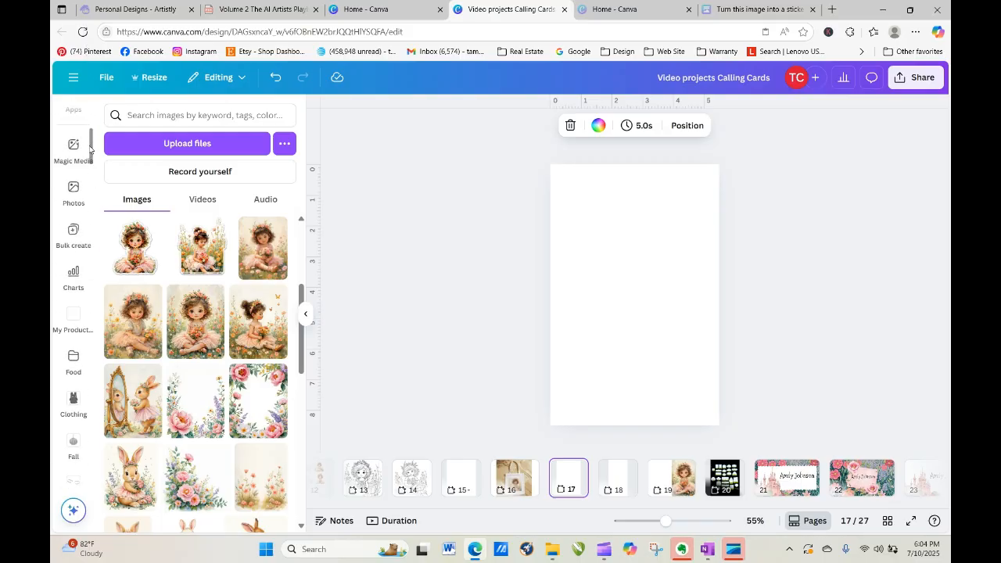
{"action": "left_click", "coordinate": [78, 109]}
{"action": "scroll", "coordinate": [78, 235], "scroll_direction": "down", "scroll_amount": 5}
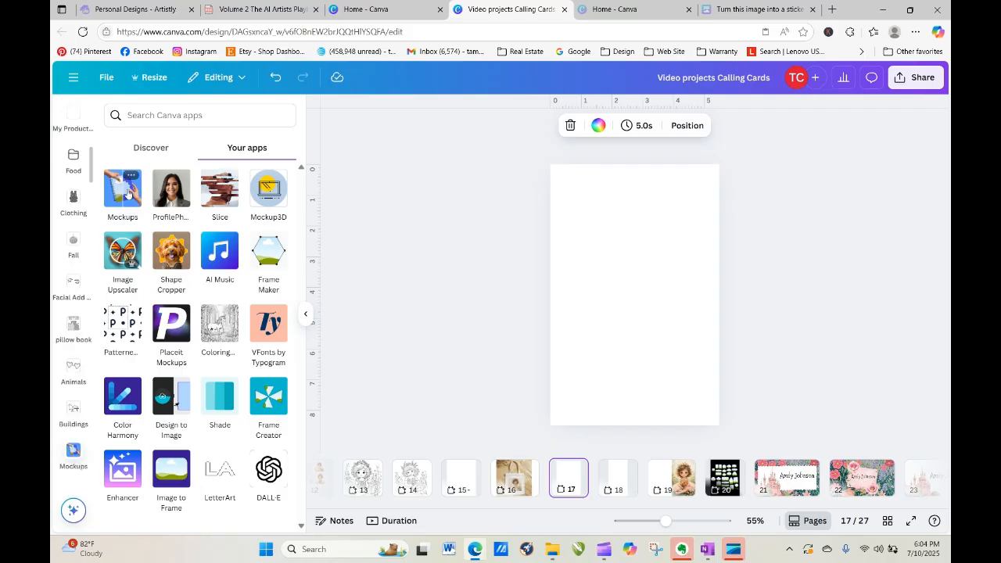
{"action": "left_click", "coordinate": [73, 455]}
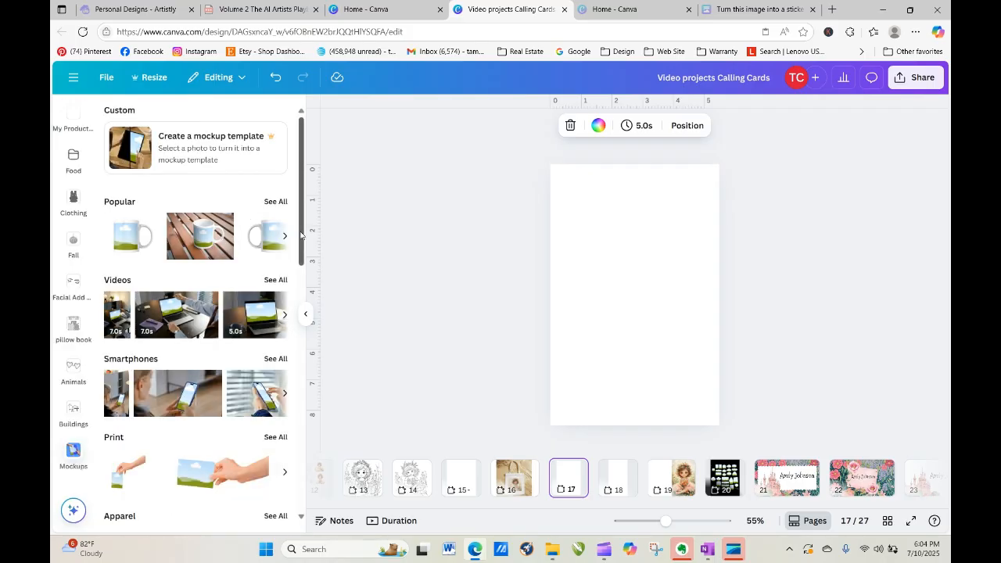
Place a Home & living pillow mockup on blank page 17 and enlarge it.
{"action": "left_click_drag", "start_coordinate": [303, 241], "coordinate": [336, 447]}
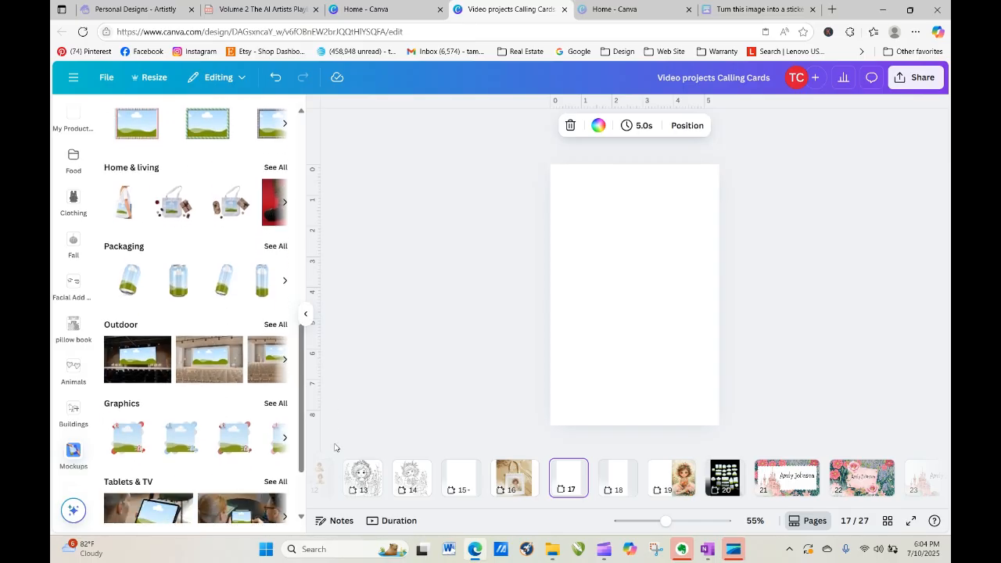
{"action": "left_click", "coordinate": [275, 167]}
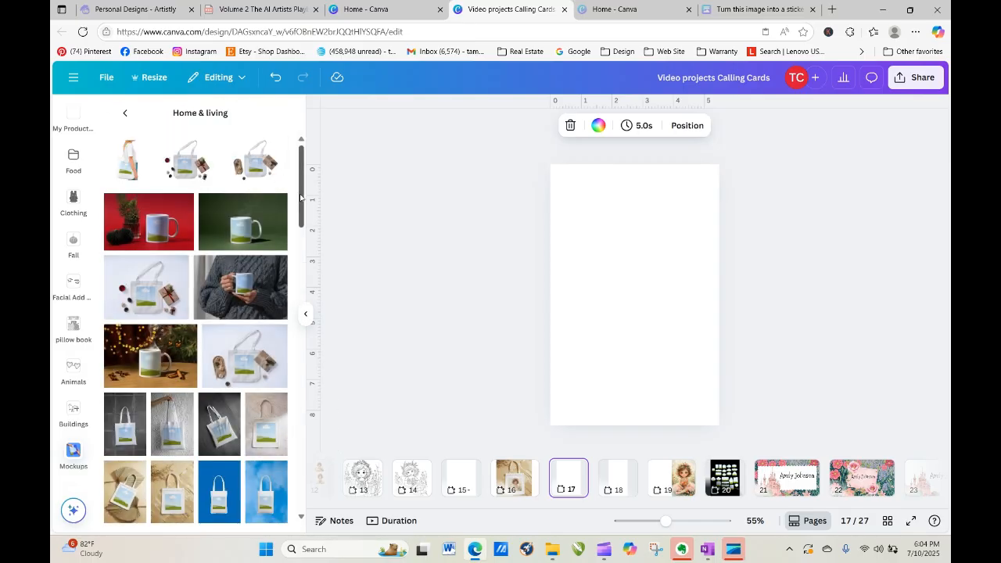
{"action": "left_click_drag", "start_coordinate": [302, 200], "coordinate": [314, 485]}
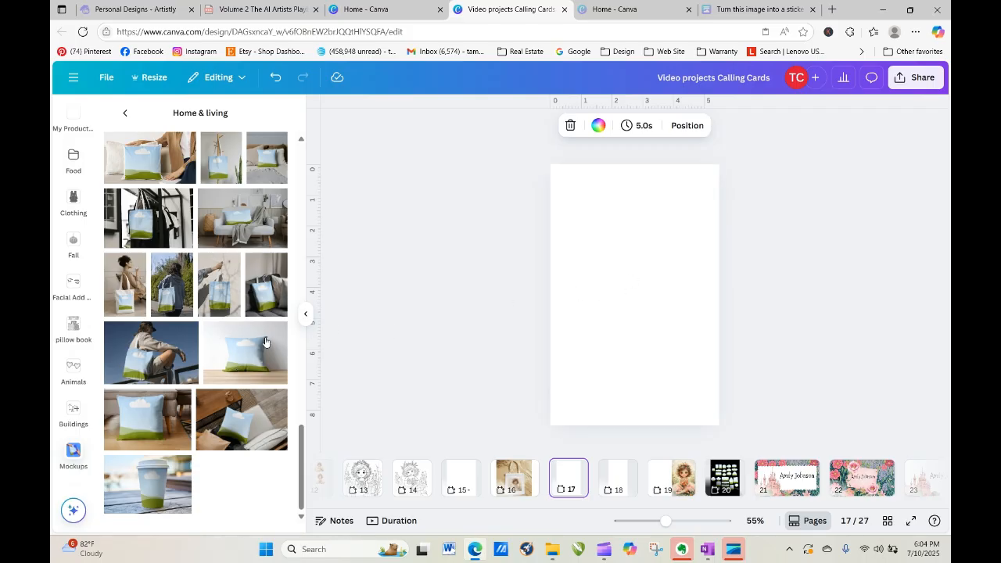
{"action": "left_click_drag", "start_coordinate": [573, 267], "coordinate": [438, 149]}
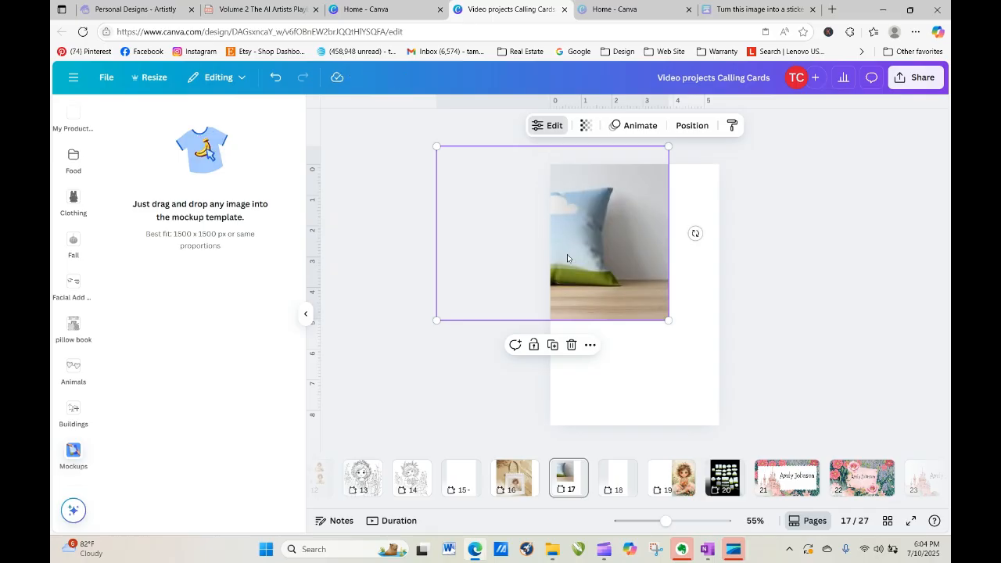
{"action": "left_click_drag", "start_coordinate": [567, 254], "coordinate": [645, 307]}
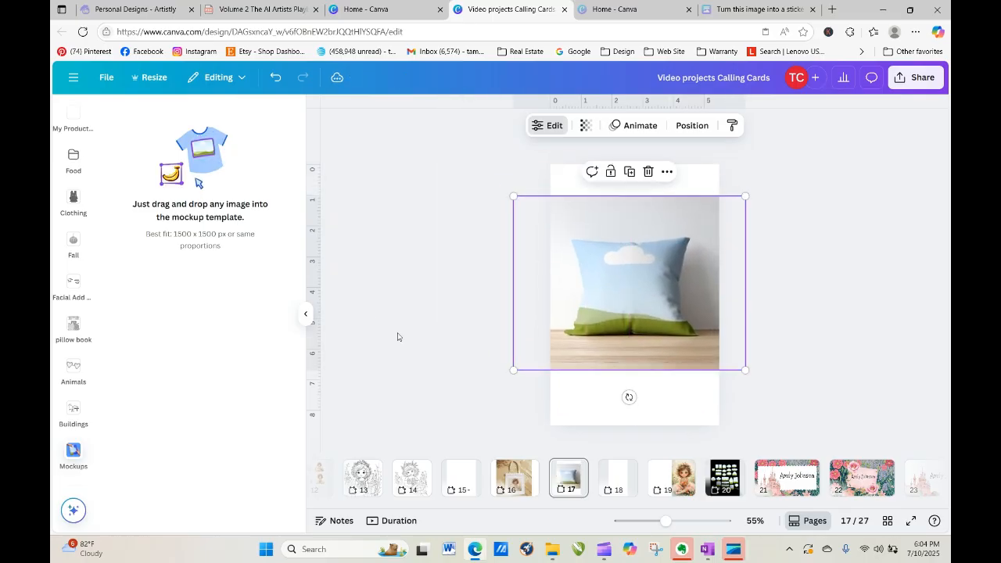
Apply the uploaded flower-girl illustration onto the pillow mockup.
{"action": "left_click", "coordinate": [353, 304]}
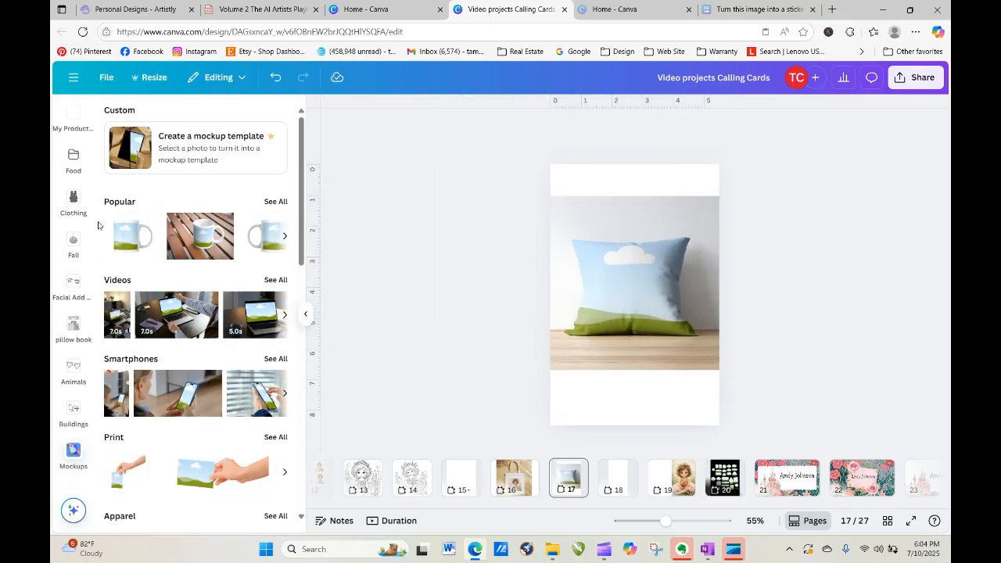
{"action": "left_click_drag", "start_coordinate": [92, 172], "coordinate": [93, 154]}
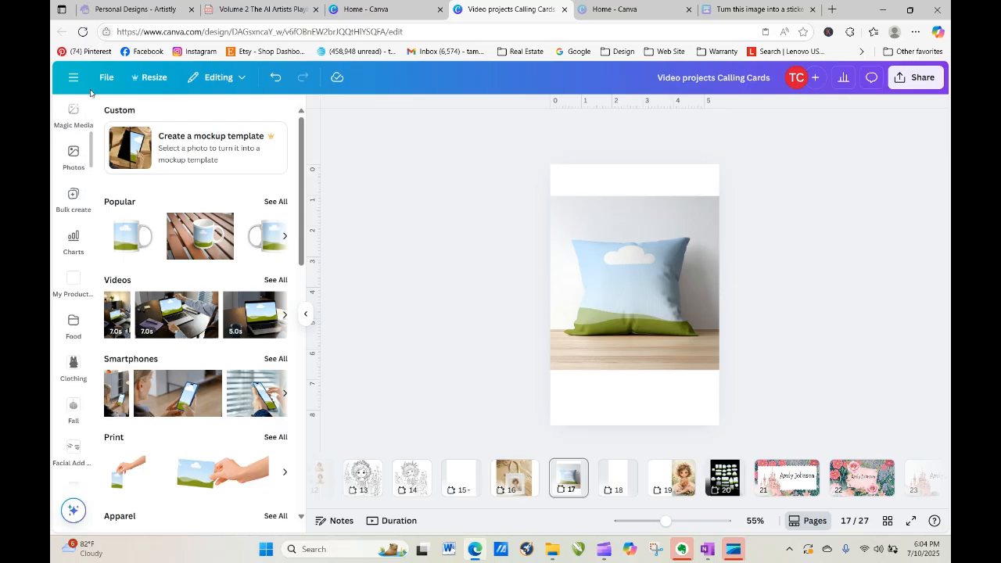
{"action": "scroll", "coordinate": [94, 152], "scroll_direction": "up", "scroll_amount": 2}
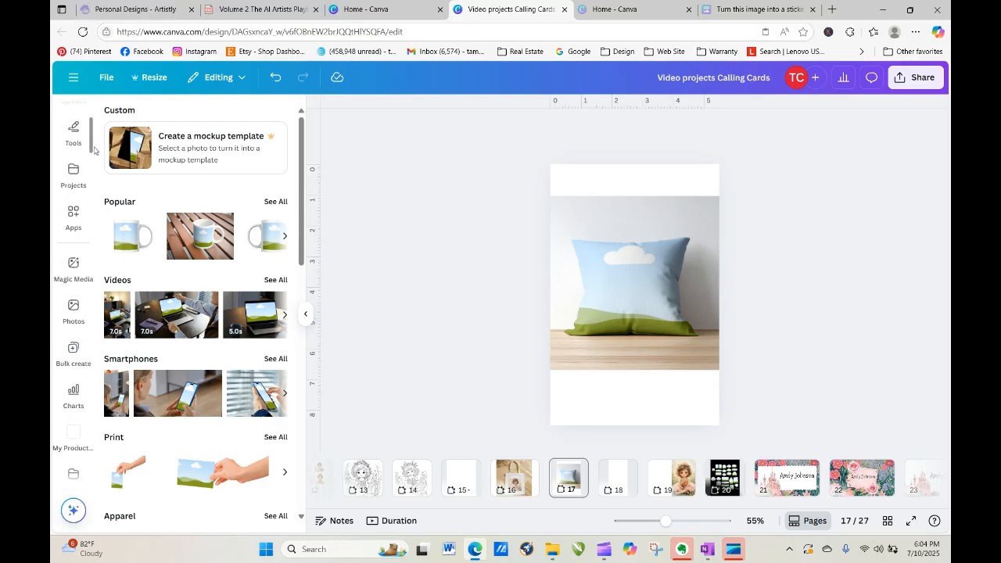
{"action": "scroll", "coordinate": [94, 151], "scroll_direction": "up", "scroll_amount": 3}
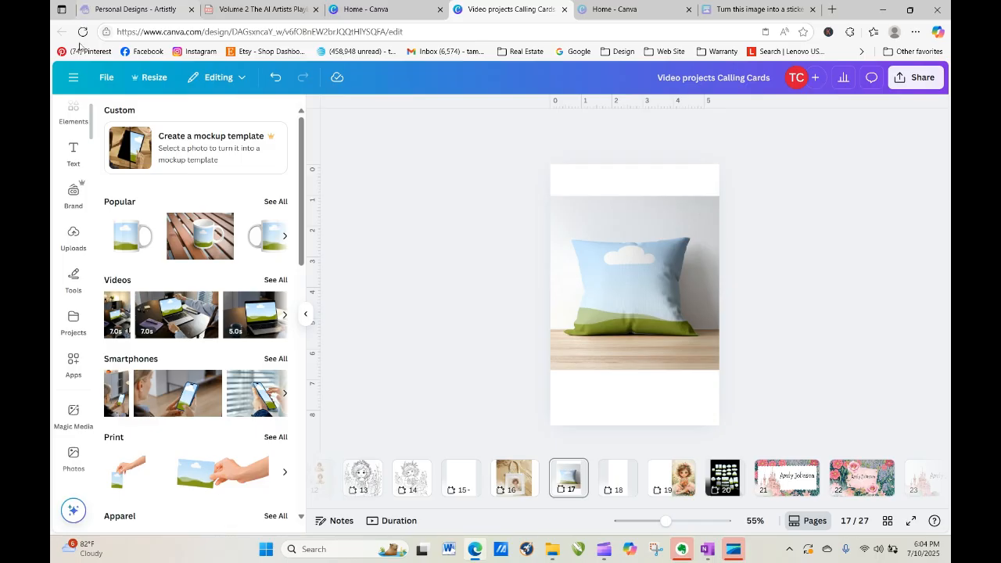
{"action": "left_click", "coordinate": [74, 235]}
{"action": "left_click_drag", "start_coordinate": [202, 333], "coordinate": [625, 275]}
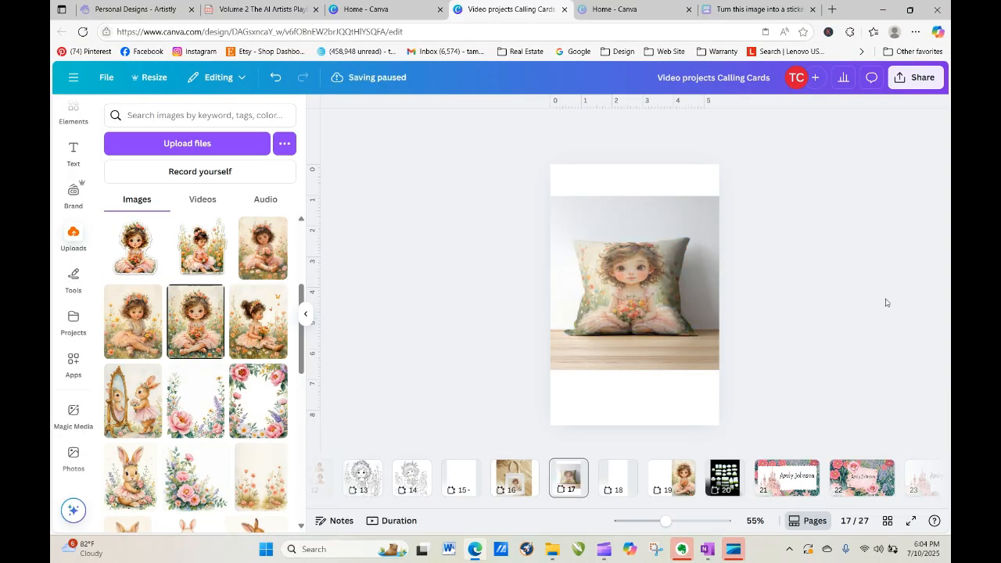
Enlarge the pillow mockup and shift it slightly down and left on the page.
{"action": "left_click", "coordinate": [649, 216]}
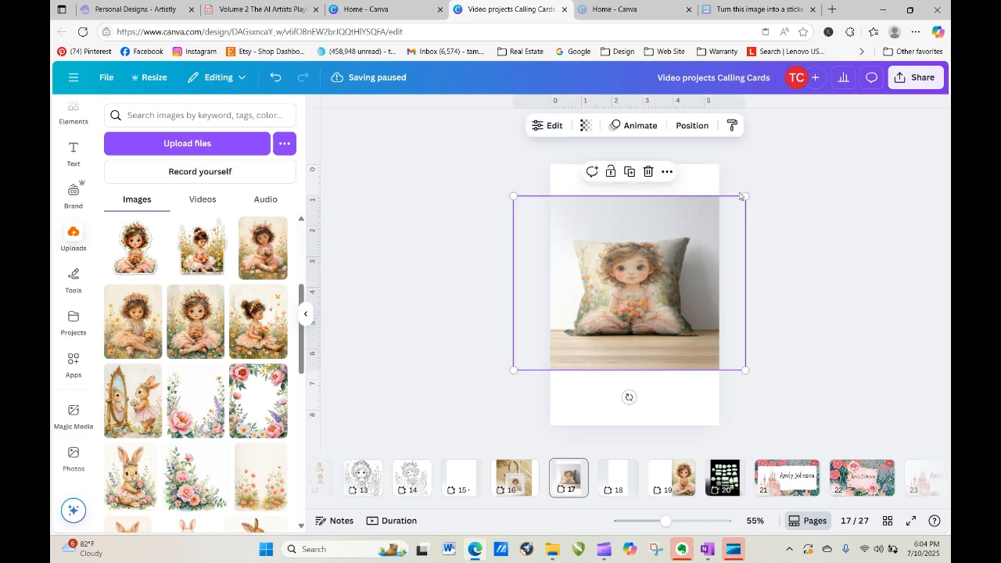
{"action": "left_click_drag", "start_coordinate": [745, 196], "coordinate": [800, 155]}
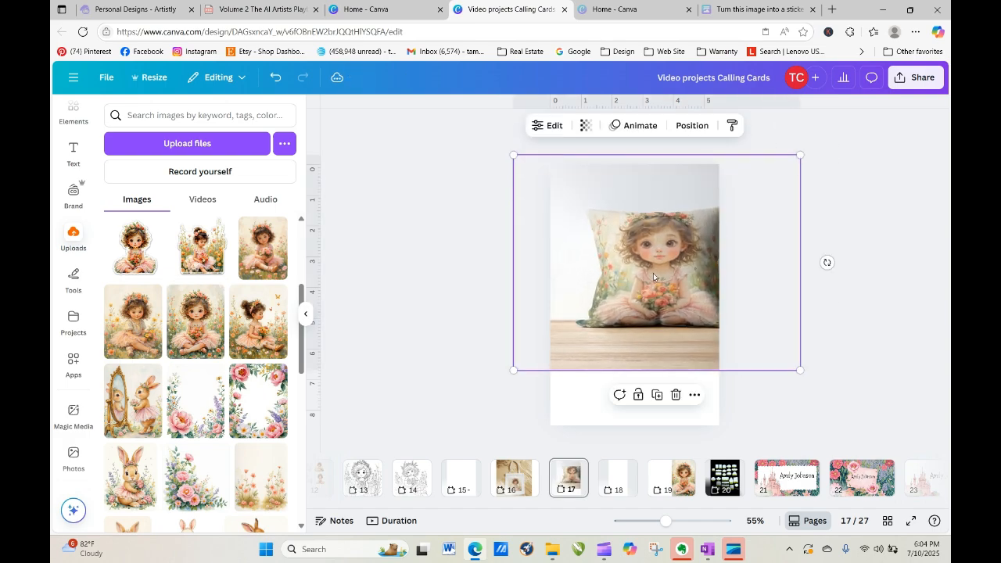
{"action": "left_click_drag", "start_coordinate": [653, 272], "coordinate": [630, 282]}
{"action": "left_click", "coordinate": [876, 327]}
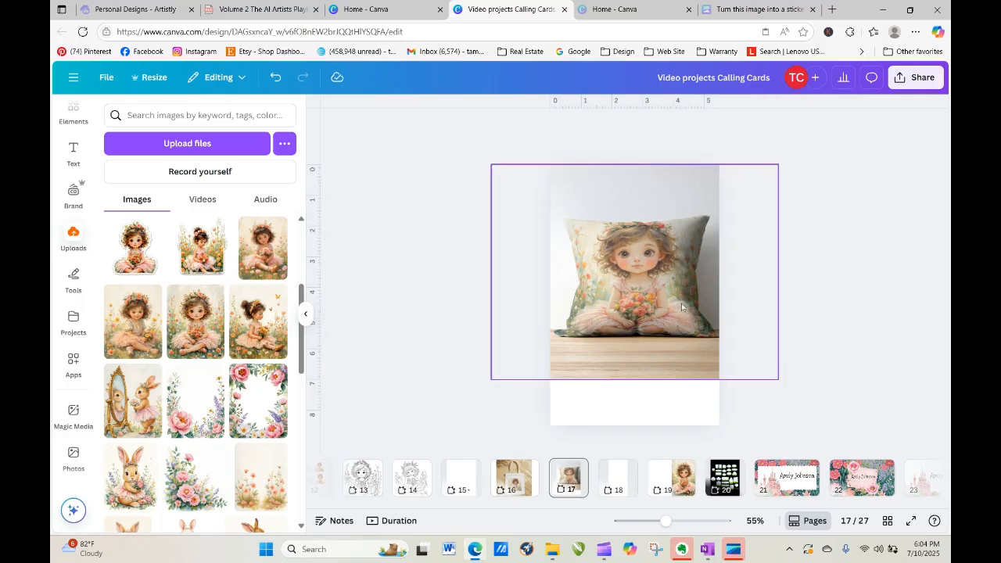
{"action": "left_click", "coordinate": [679, 305]}
{"action": "left_click_drag", "start_coordinate": [678, 307], "coordinate": [674, 307]}
{"action": "left_click", "coordinate": [829, 336]}
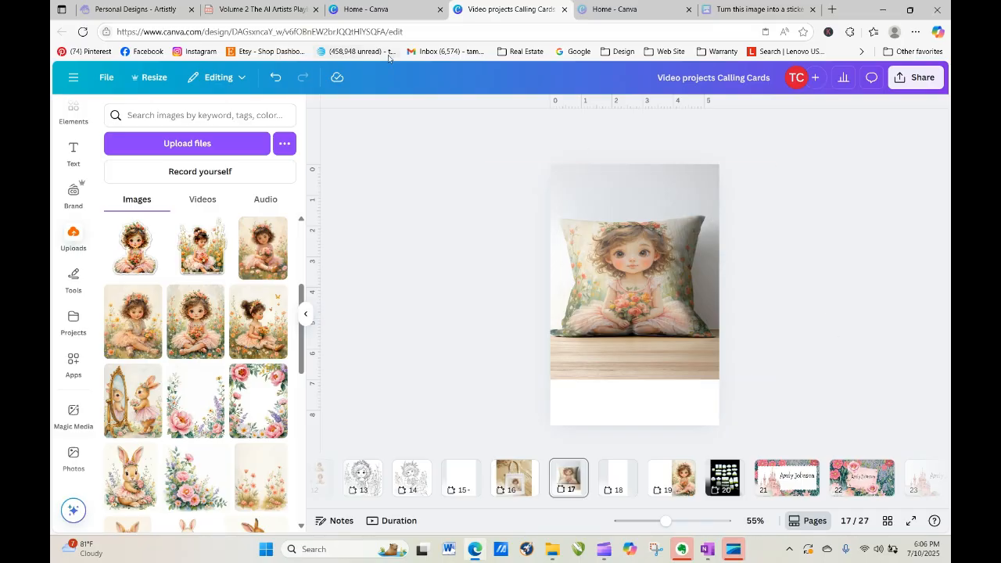
Switch to the Artistly Personal Designs browser tab.
{"action": "left_click", "coordinate": [109, 11]}
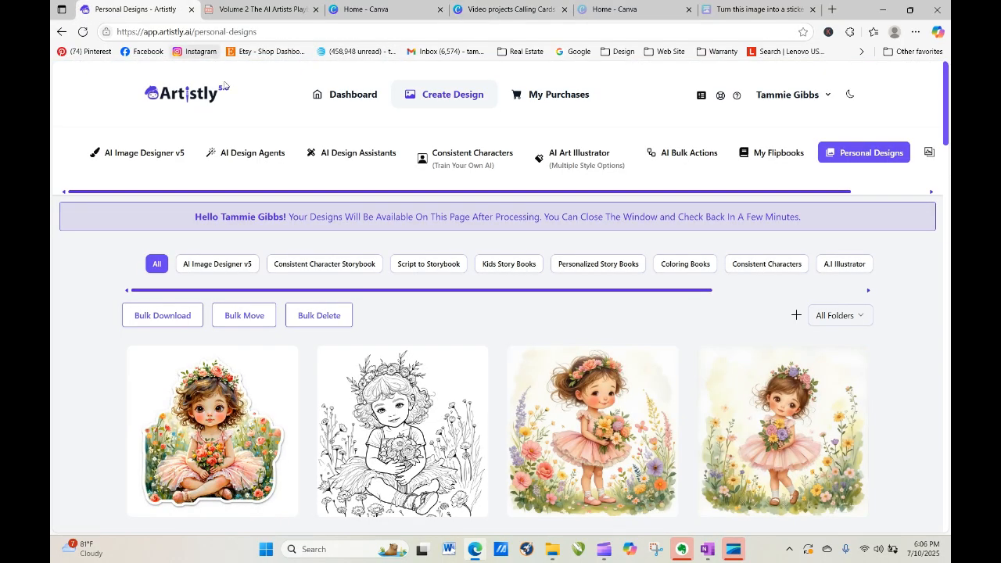
{"action": "left_click_drag", "start_coordinate": [944, 114], "coordinate": [948, 496]}
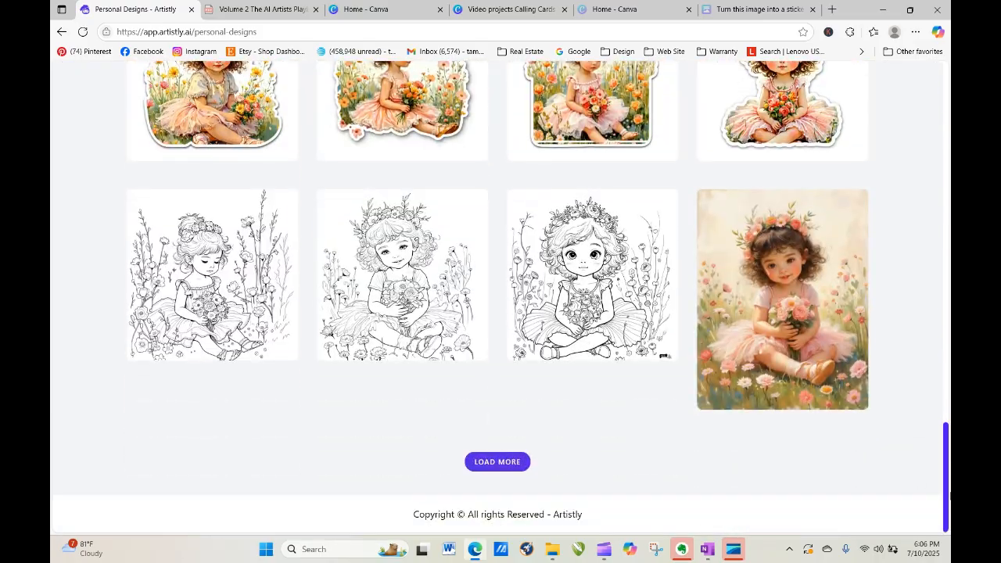
{"action": "left_click", "coordinate": [505, 463]}
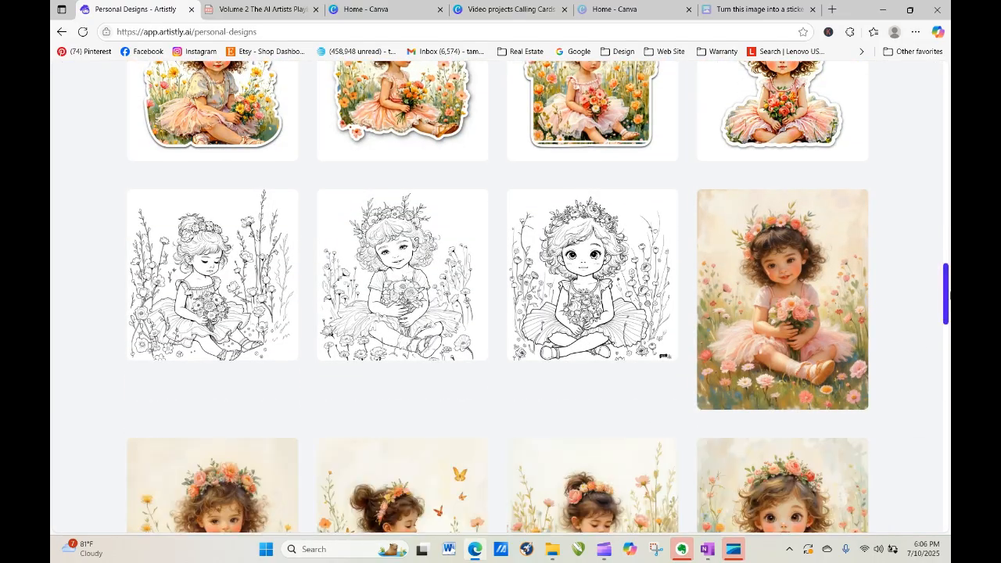
{"action": "left_click_drag", "start_coordinate": [948, 294], "coordinate": [948, 369]}
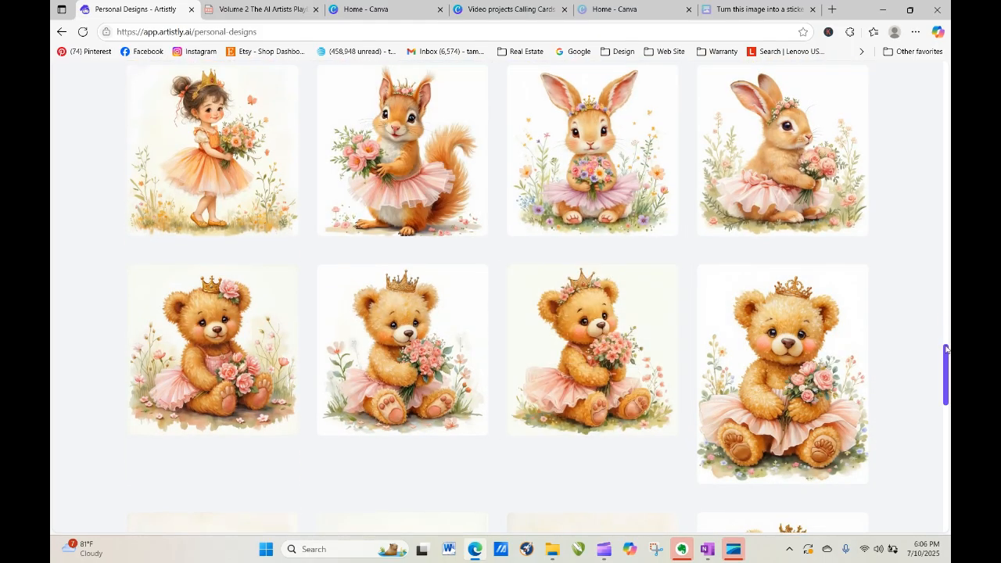
{"action": "scroll", "coordinate": [911, 223], "scroll_direction": "up", "scroll_amount": 15}
{"action": "scroll", "coordinate": [909, 201], "scroll_direction": "up", "scroll_amount": 10}
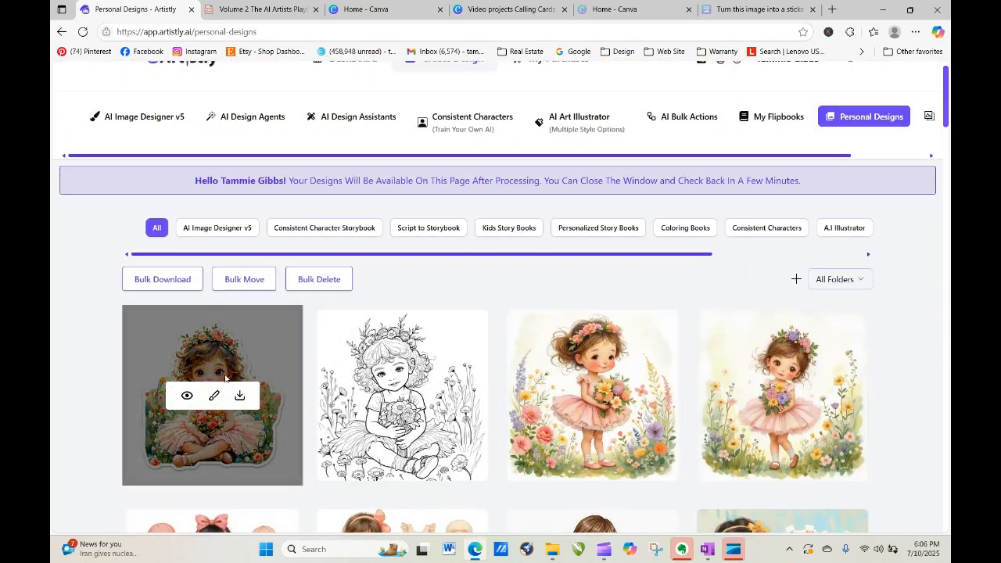
{"action": "left_click", "coordinate": [188, 396]}
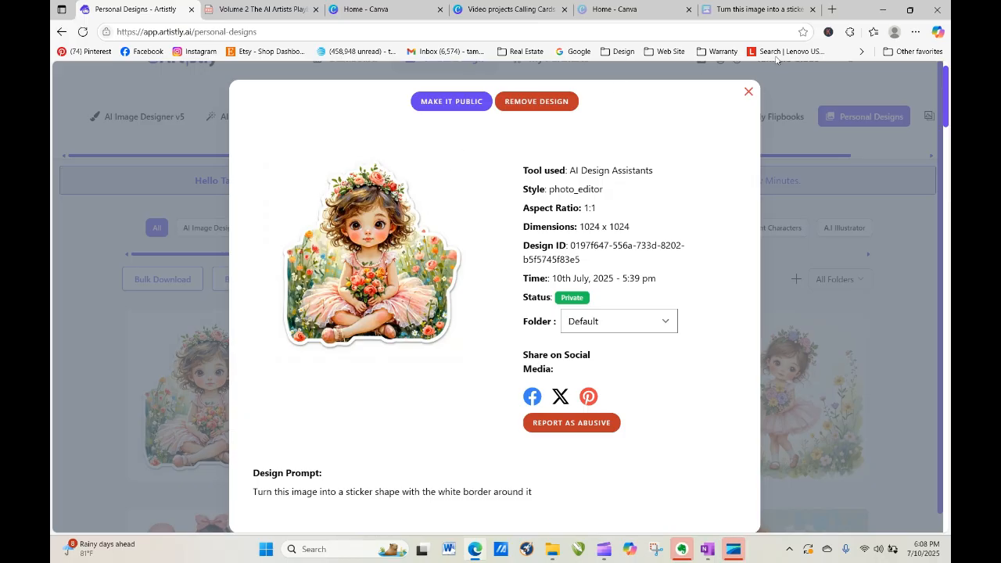
{"action": "left_click", "coordinate": [748, 94]}
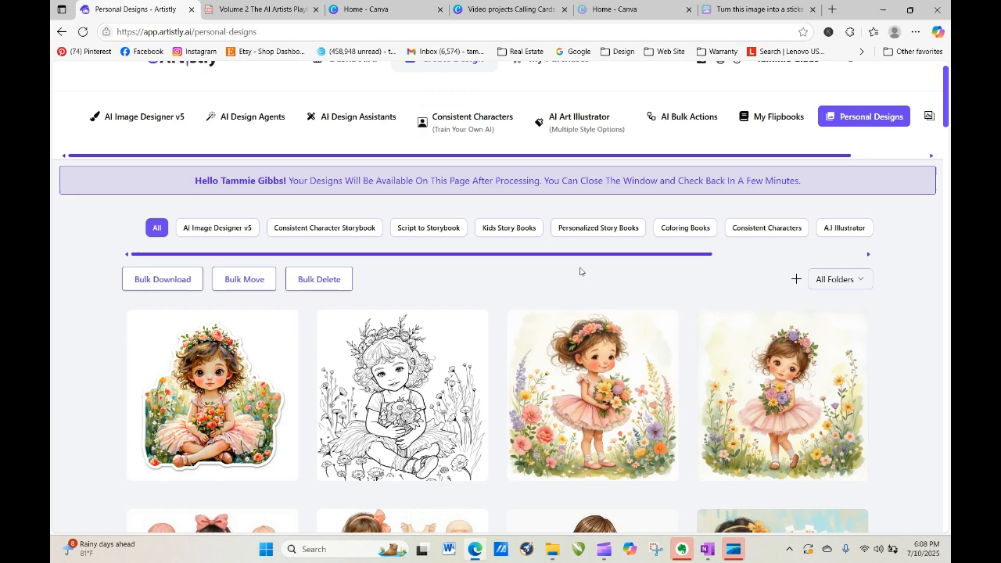